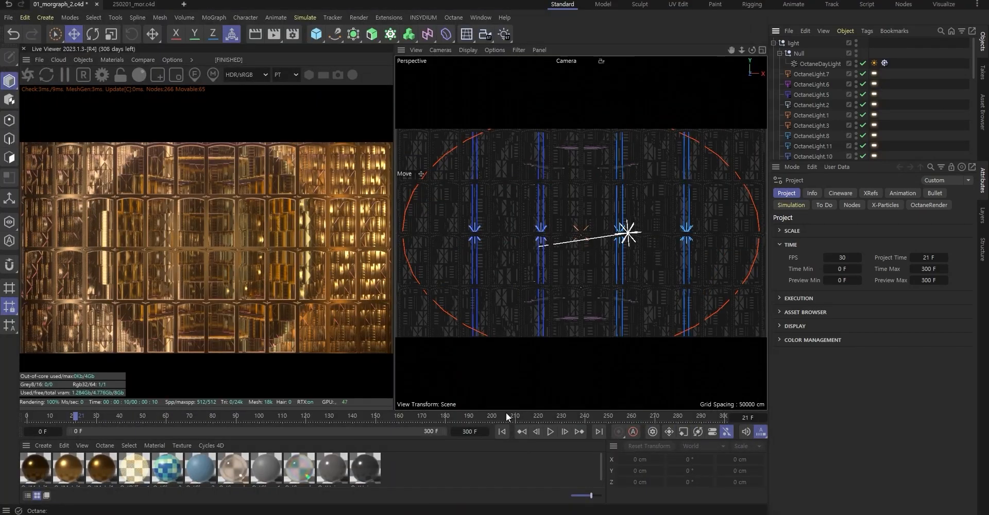
Switch to the 250201_mor.c4d project and check its render output settings
{"action": "left_click_drag", "start_coordinate": [517, 409], "coordinate": [518, 400]}
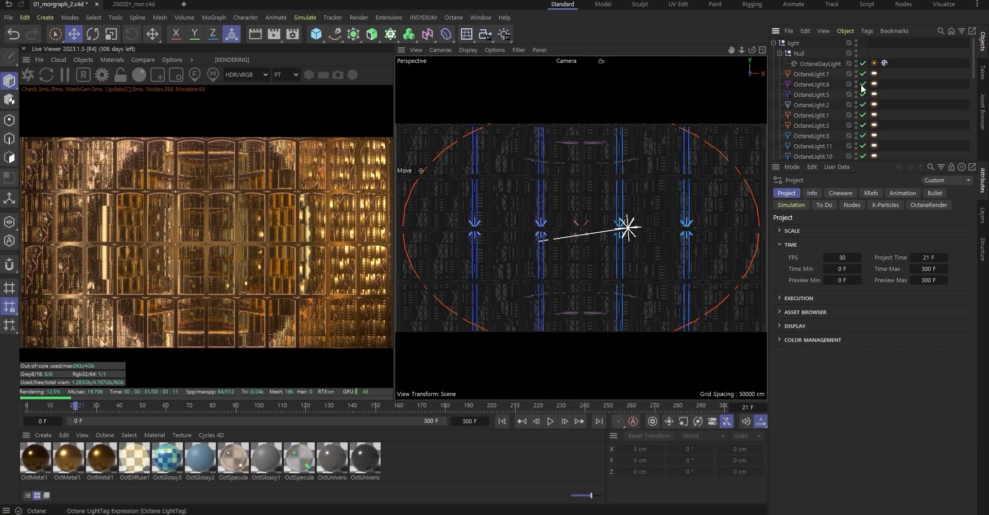
{"action": "scroll", "coordinate": [886, 89], "scroll_direction": "down", "scroll_amount": 5}
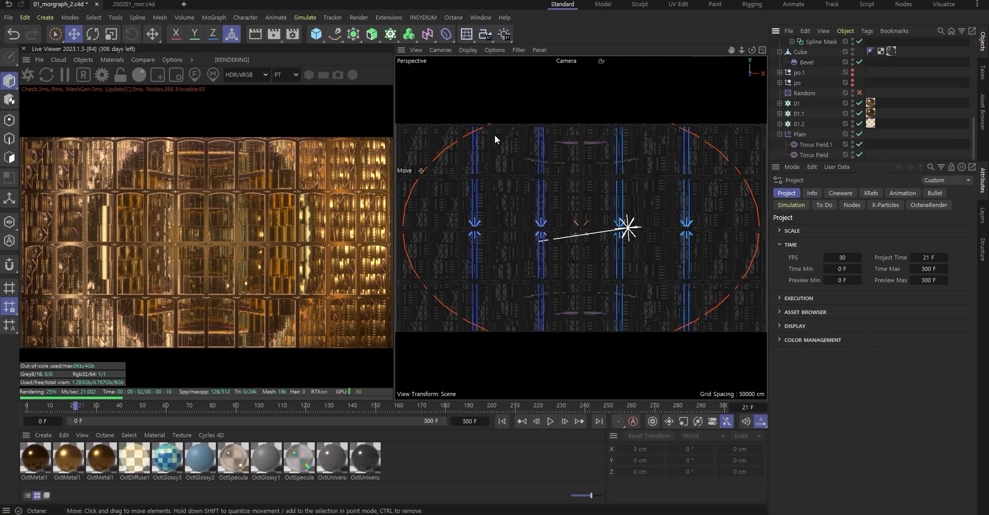
{"action": "left_click", "coordinate": [132, 7]}
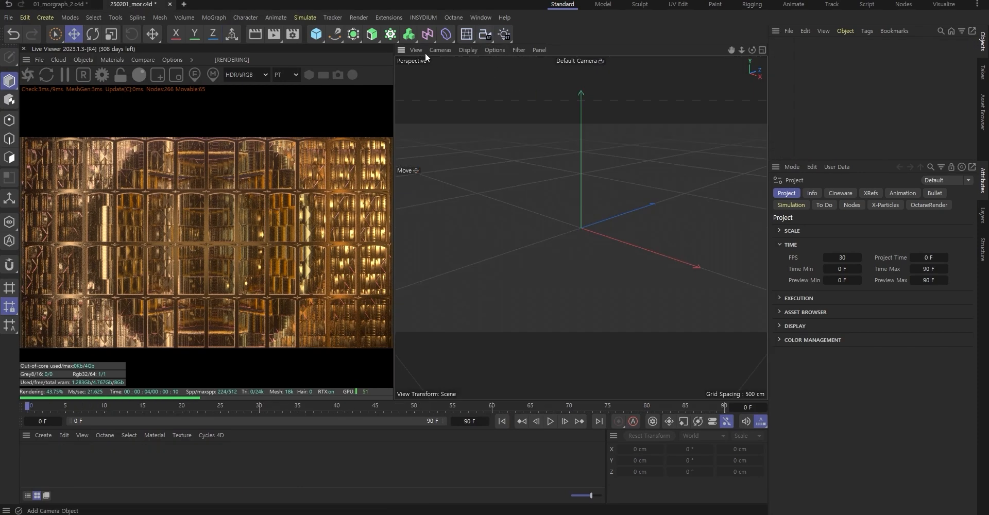
{"action": "left_click", "coordinate": [297, 38]}
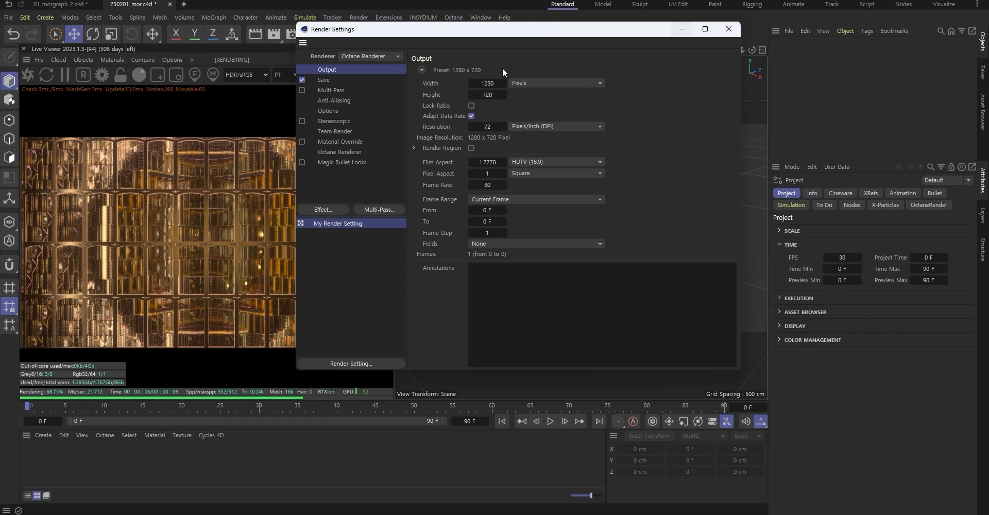
{"action": "left_click", "coordinate": [728, 29]}
Add a standard camera to the scene and look through it
{"action": "left_click", "coordinate": [485, 34]}
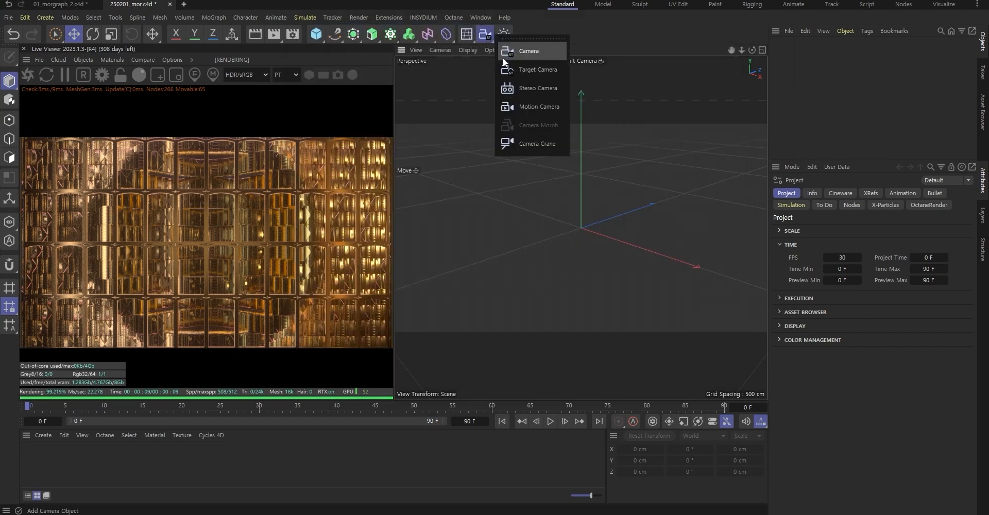
{"action": "left_click", "coordinate": [502, 54]}
{"action": "left_click", "coordinate": [829, 43]}
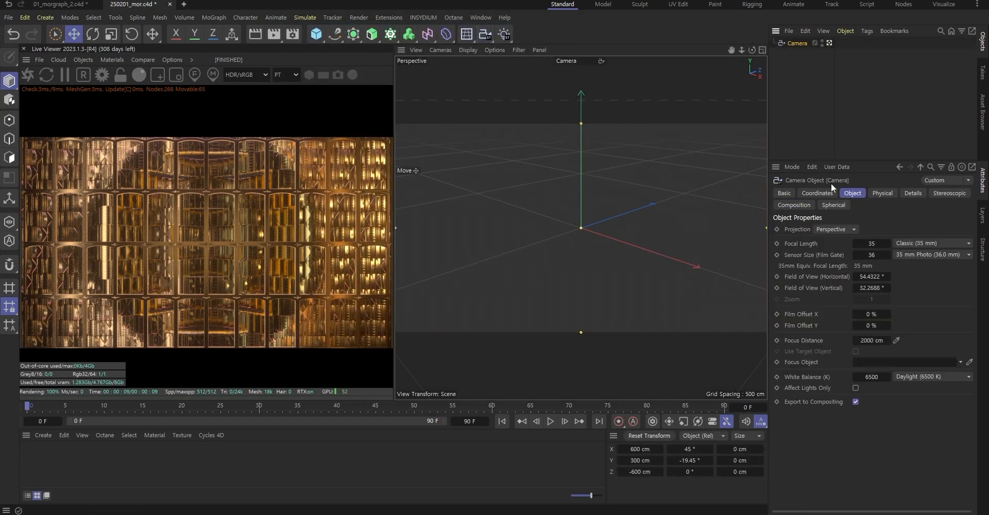
Set the camera's heading and pitch rotation to 0°
{"action": "left_click", "coordinate": [816, 193]}
{"action": "double_click", "coordinate": [891, 244]}
{"action": "type", "text": "0"}
{"action": "key", "text": "Tab"}
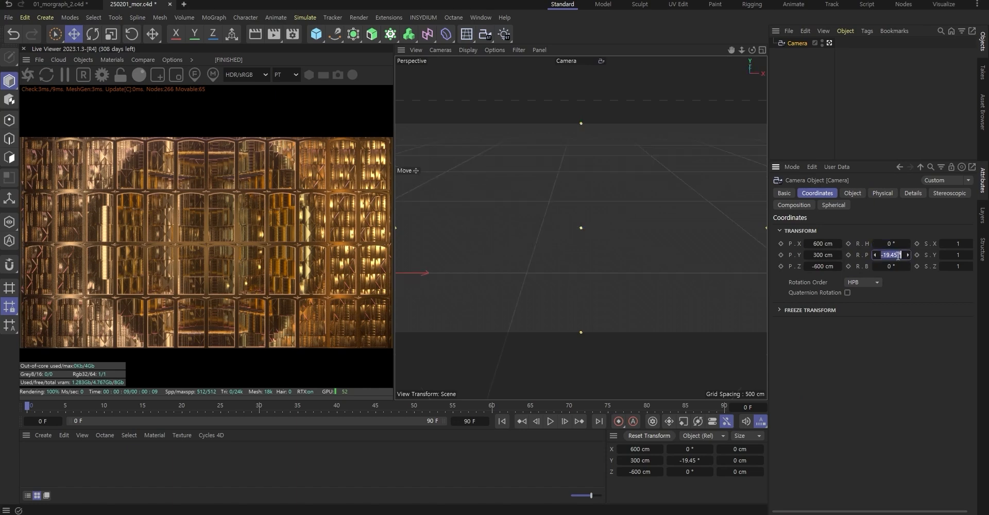
{"action": "type", "text": "0"}
Set the camera's X and Y position to 0 cm
{"action": "double_click", "coordinate": [822, 244]}
{"action": "type", "text": "0"}
{"action": "key", "text": "Tab"}
{"action": "type", "text": "0"}
{"action": "key", "text": "Tab"}
{"action": "type", "text": "0"}
{"action": "left_click", "coordinate": [839, 133]}
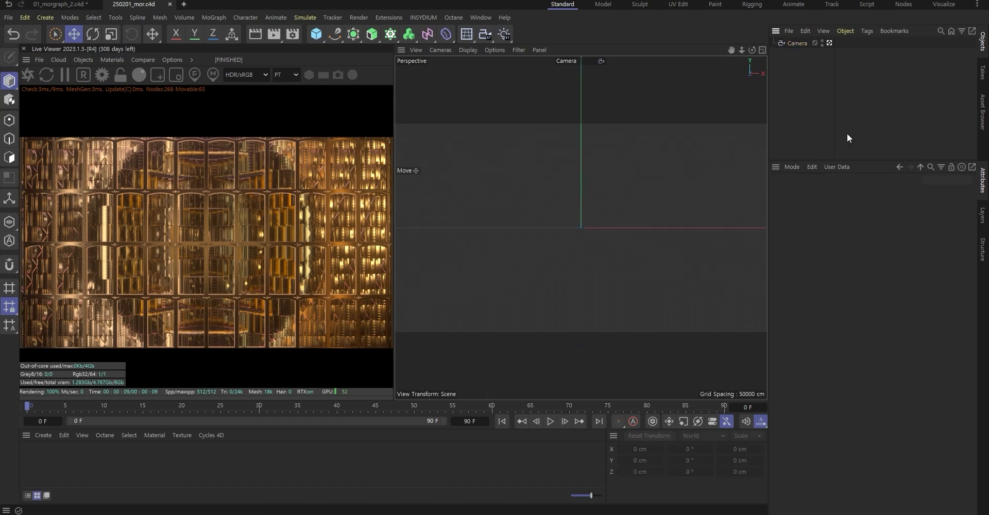
Add a Protection rigging tag to the camera
{"action": "left_click", "coordinate": [794, 44]}
{"action": "right_click", "coordinate": [794, 44]}
{"action": "mouse_move", "coordinate": [854, 173]}
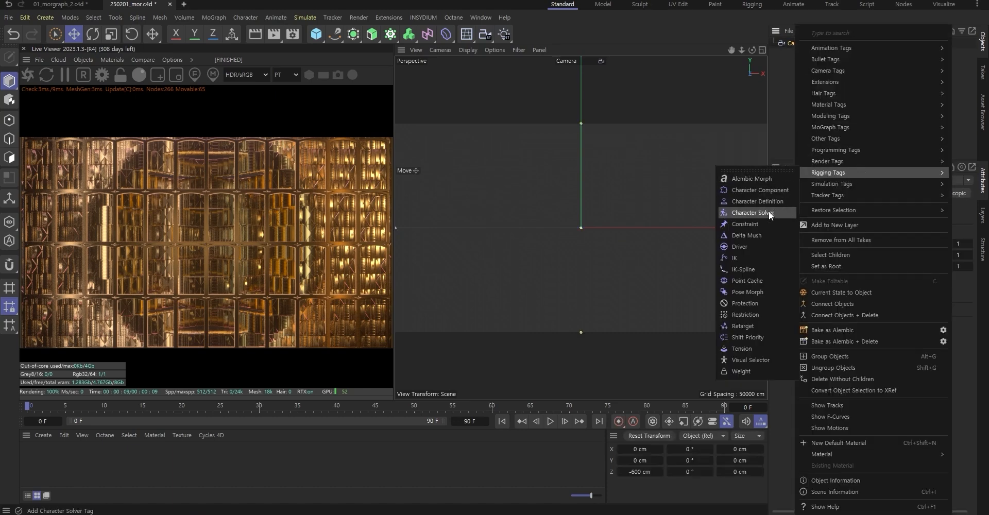
{"action": "left_click", "coordinate": [750, 315]}
{"action": "left_click", "coordinate": [811, 97]}
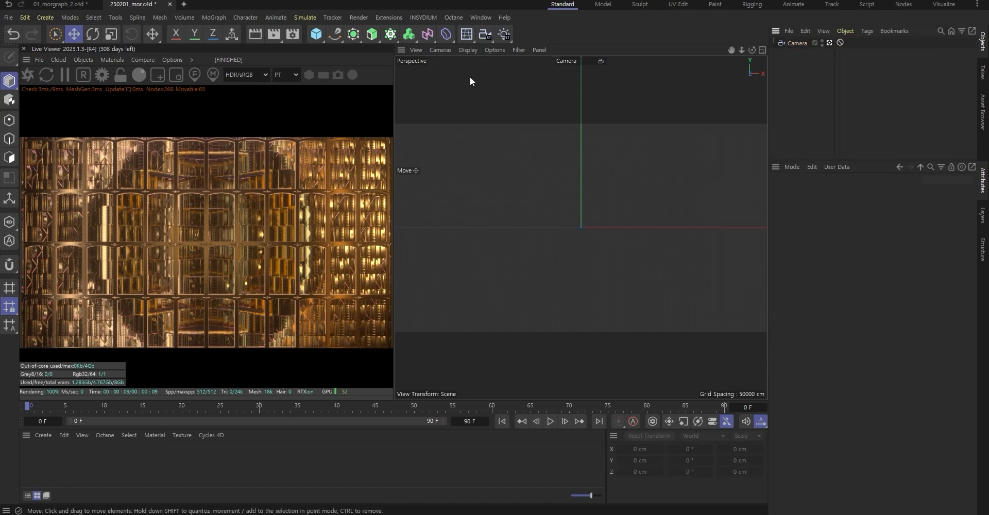
Create a null object and name it light
{"action": "left_click", "coordinate": [317, 34]}
{"action": "left_click", "coordinate": [361, 50]}
{"action": "double_click", "coordinate": [795, 43]}
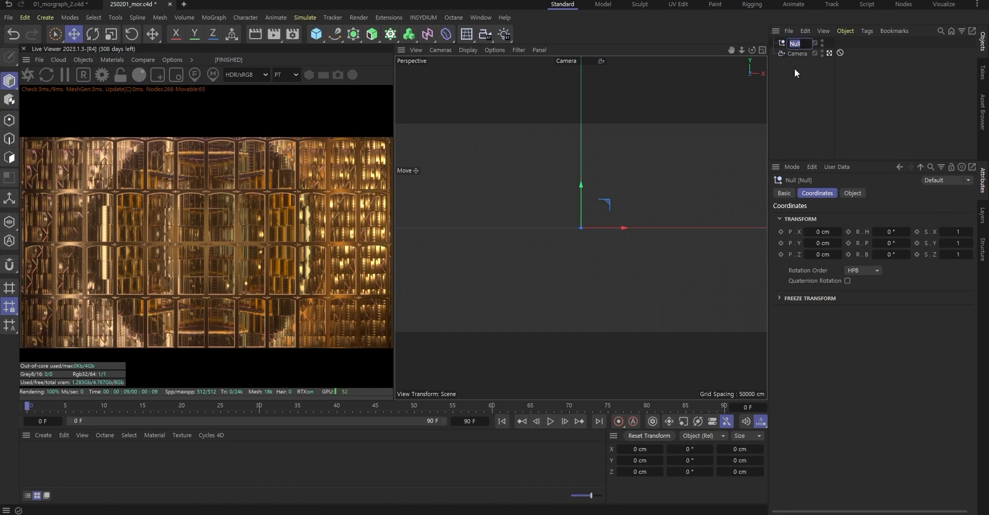
{"action": "type", "text": "light"}
{"action": "left_click", "coordinate": [794, 68]}
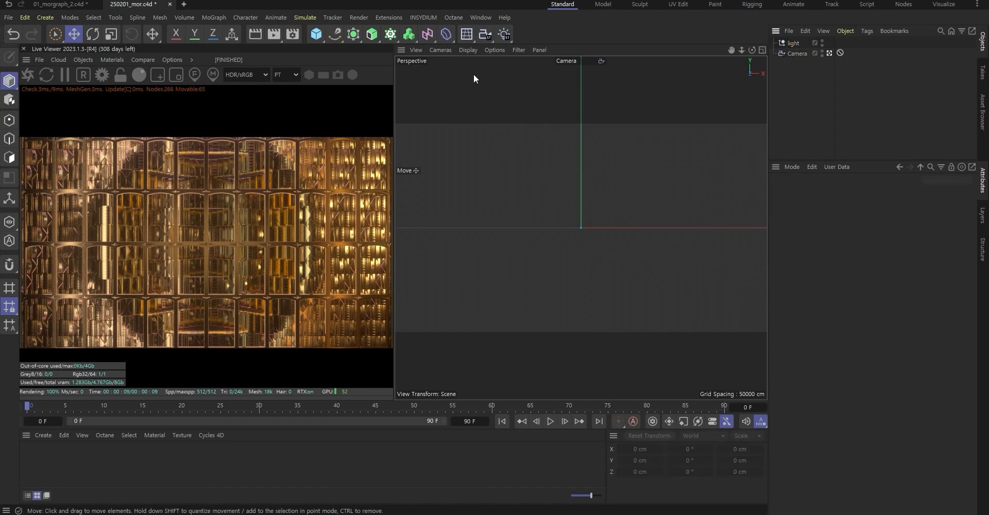
Create another null object and name it cam
{"action": "left_click", "coordinate": [316, 34]}
{"action": "left_click", "coordinate": [342, 49]}
{"action": "double_click", "coordinate": [792, 43]}
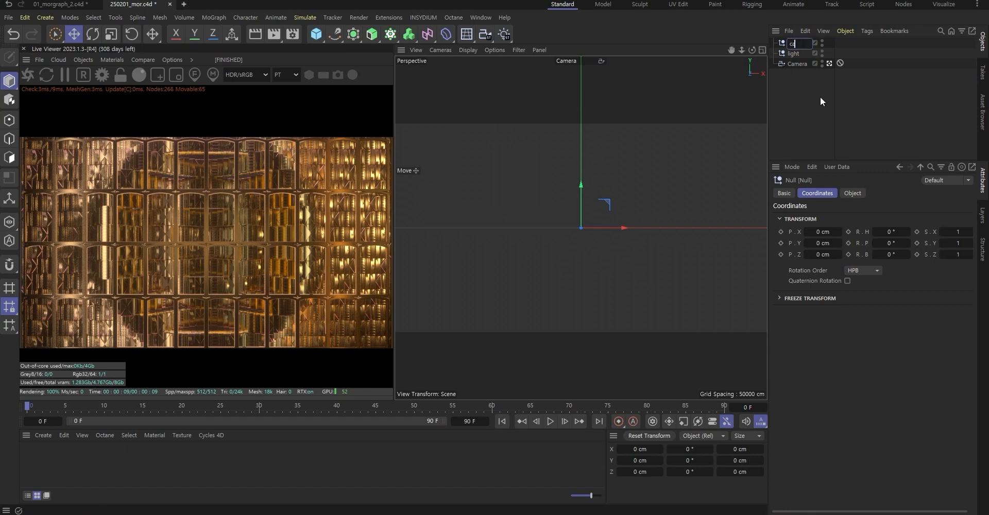
{"action": "type", "text": "cam"}
{"action": "left_click", "coordinate": [812, 146]}
Create a third null object and name it obj
{"action": "left_click", "coordinate": [316, 34]}
{"action": "left_click", "coordinate": [341, 52]}
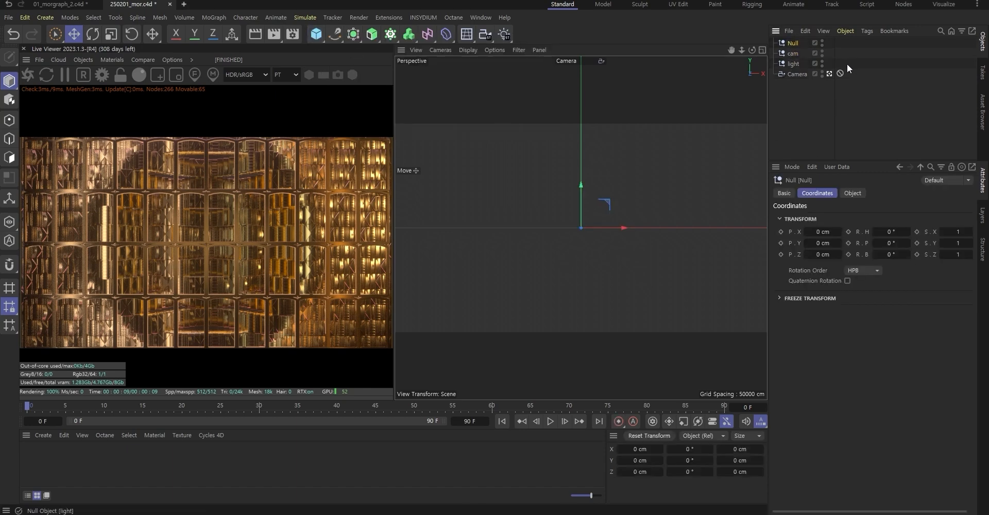
{"action": "double_click", "coordinate": [792, 43]}
{"action": "type", "text": "cbj"}
{"action": "key", "text": "Return"}
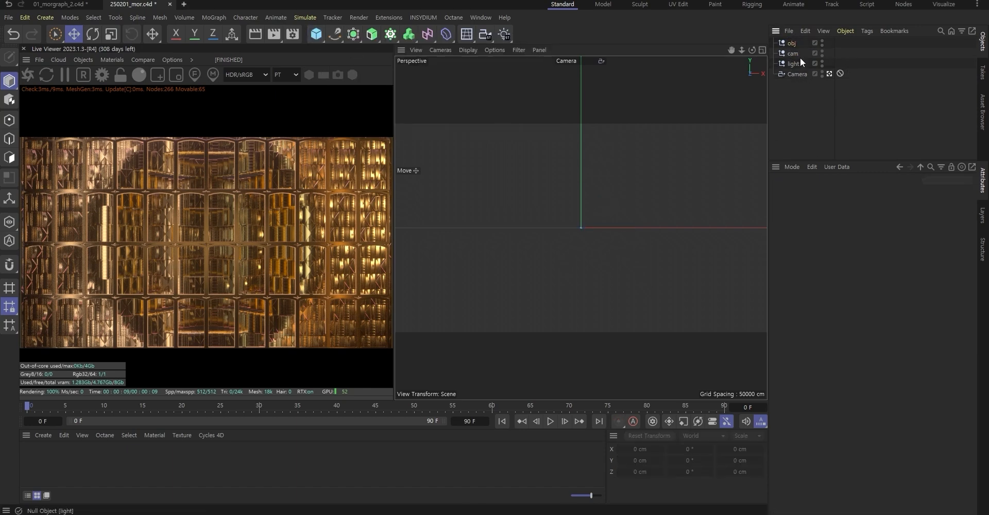
Nest the camera under the cam null and move the obj null to the end of the object hierarchy
{"action": "left_click_drag", "start_coordinate": [800, 73], "coordinate": [801, 54]}
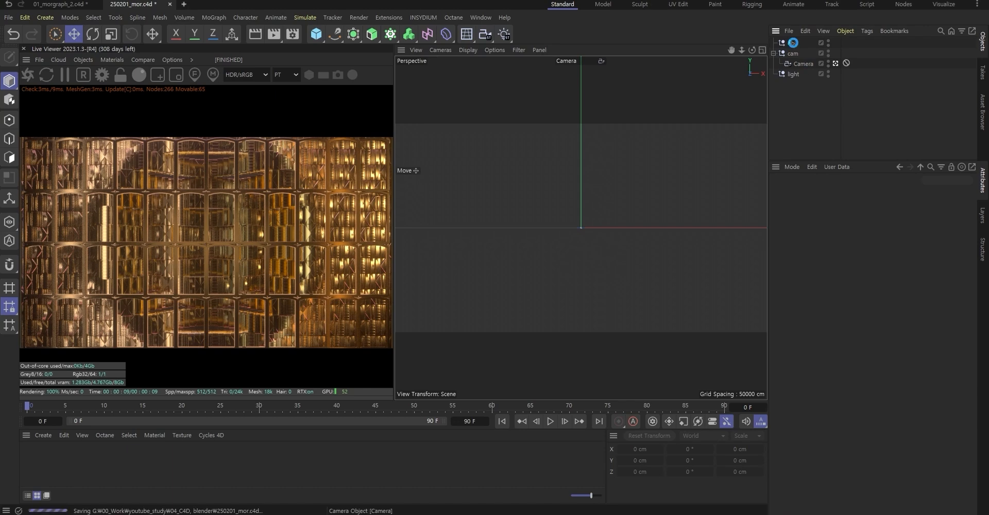
{"action": "left_click", "coordinate": [791, 44]}
{"action": "left_click_drag", "start_coordinate": [801, 106], "coordinate": [801, 107]}
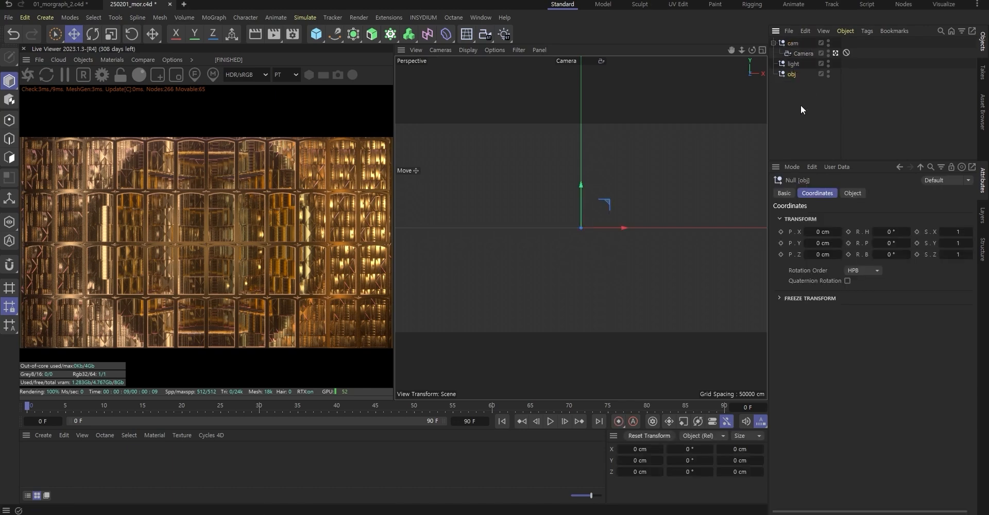
{"action": "left_click", "coordinate": [800, 104]}
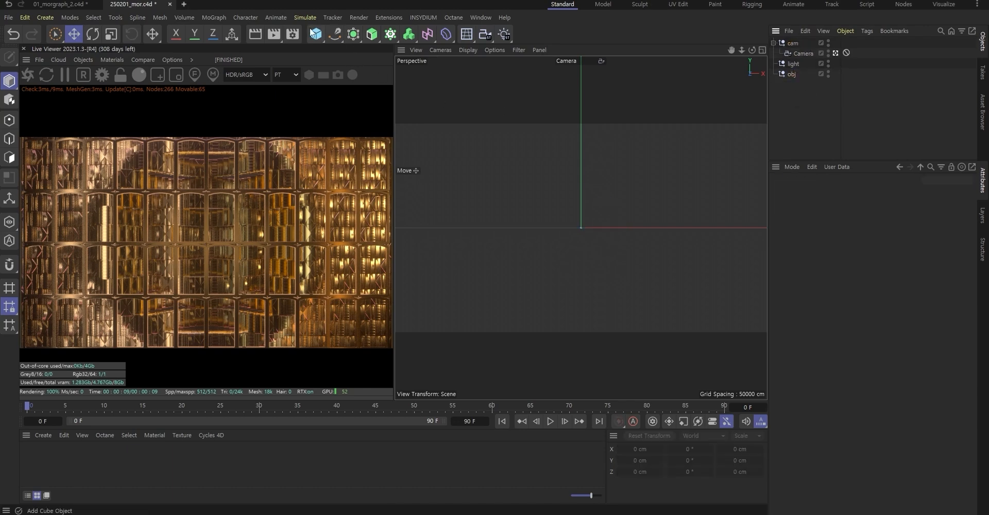
Add a cube and nest it under the obj null
{"action": "left_click_drag", "start_coordinate": [311, 29], "coordinate": [406, 46]}
{"action": "left_click", "coordinate": [406, 49]}
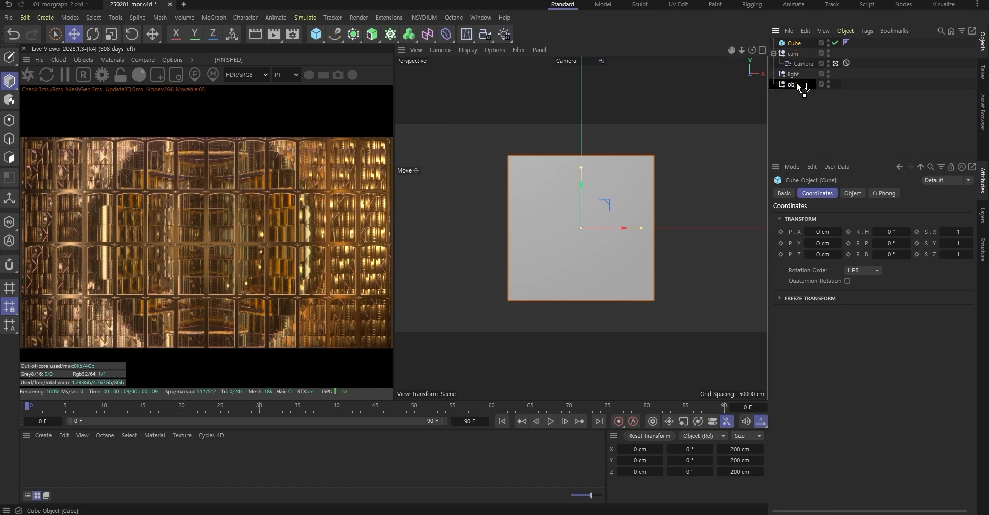
{"action": "left_click_drag", "start_coordinate": [796, 82], "coordinate": [796, 82]}
Set the cube's X and Z size to 20 cm each
{"action": "left_click", "coordinate": [852, 194]}
{"action": "left_click", "coordinate": [854, 219]}
{"action": "type", "text": "2"}
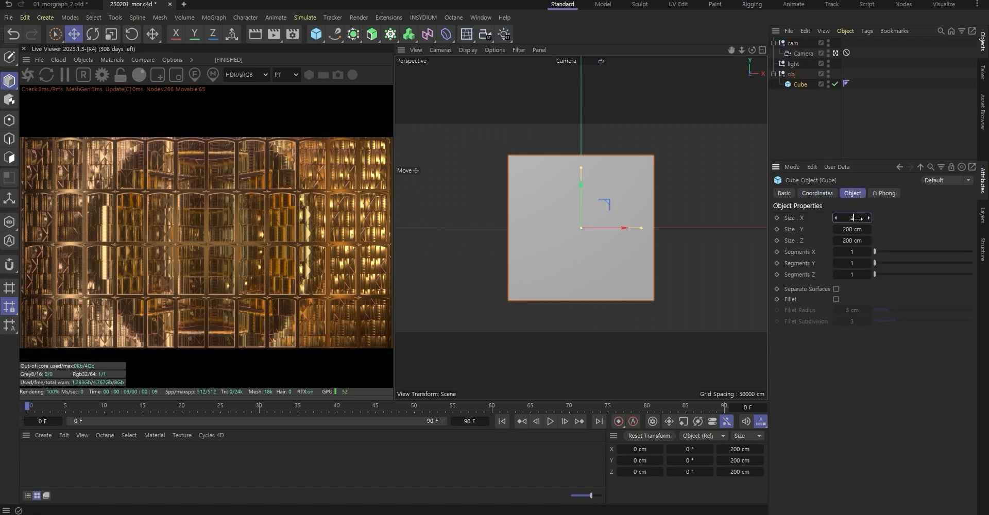
{"action": "type", "text": "0"}
{"action": "key", "text": "Return"}
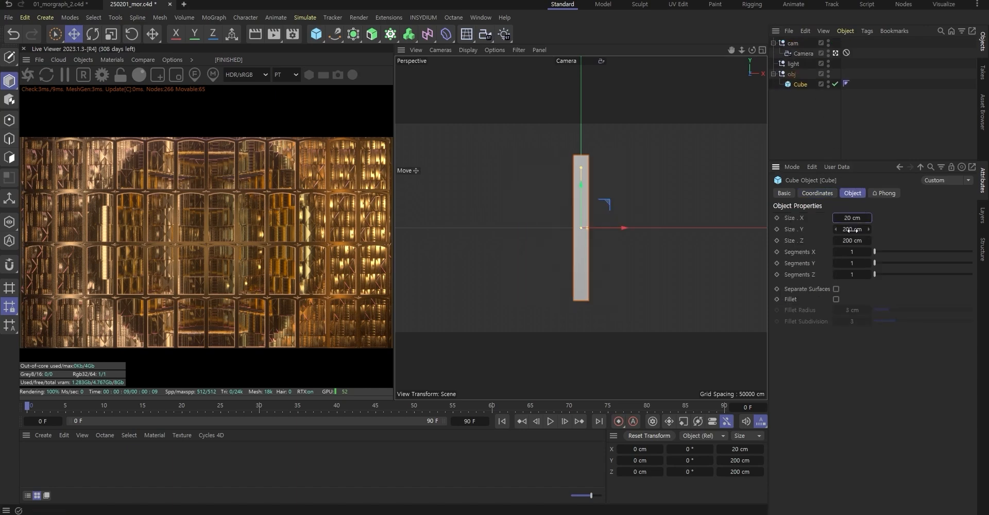
{"action": "left_click", "coordinate": [852, 229]}
{"action": "left_click", "coordinate": [853, 241]}
{"action": "type", "text": "20"}
{"action": "key", "text": "Return"}
Set the cube's Y size to 50 cm and save the project
{"action": "left_click", "coordinate": [852, 229]}
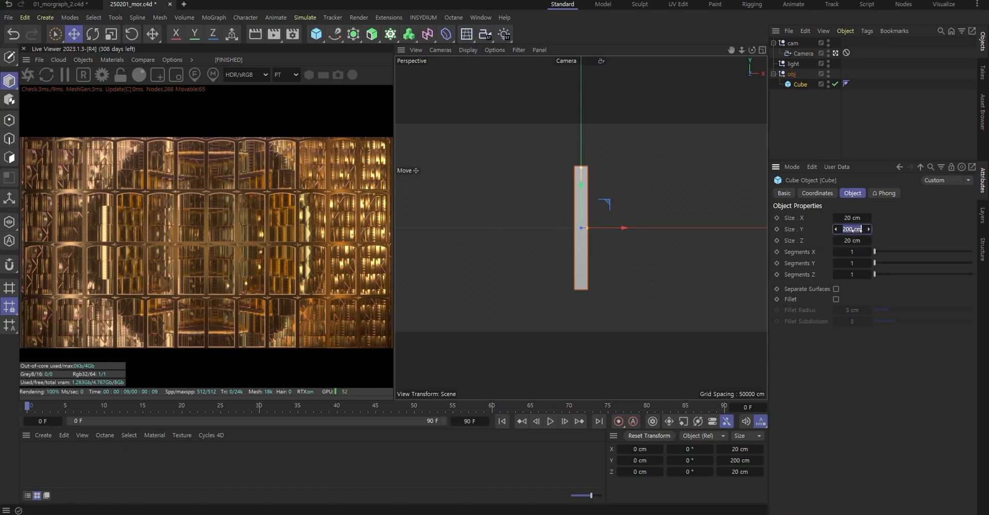
{"action": "type", "text": "50"}
{"action": "key", "text": "Return"}
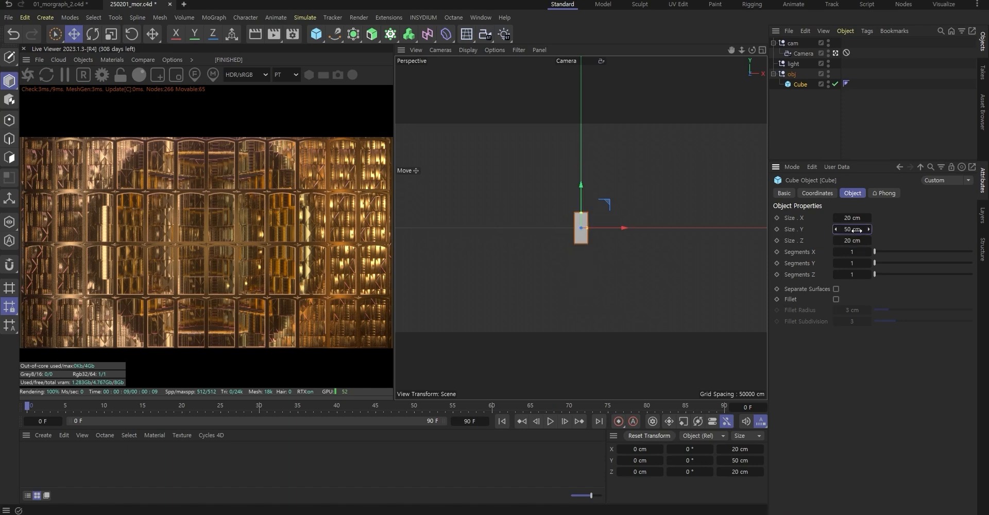
{"action": "left_click", "coordinate": [856, 230]}
{"action": "left_click", "coordinate": [845, 125]}
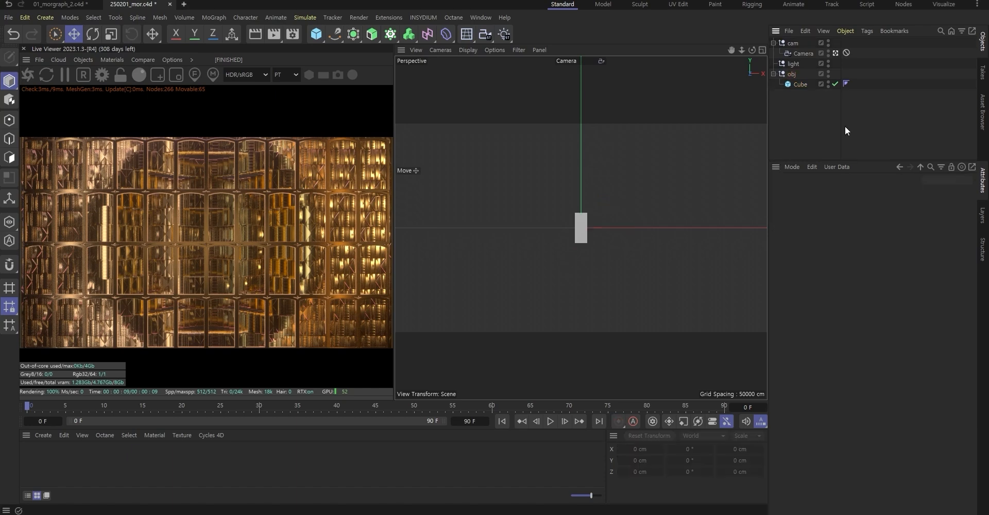
{"action": "key", "text": "ctrl+s"}
Leave the scene camera's view and add a Bevel deformer to the cube
{"action": "left_click", "coordinate": [835, 52]}
{"action": "scroll", "coordinate": [635, 221], "scroll_direction": "up", "scroll_amount": 10}
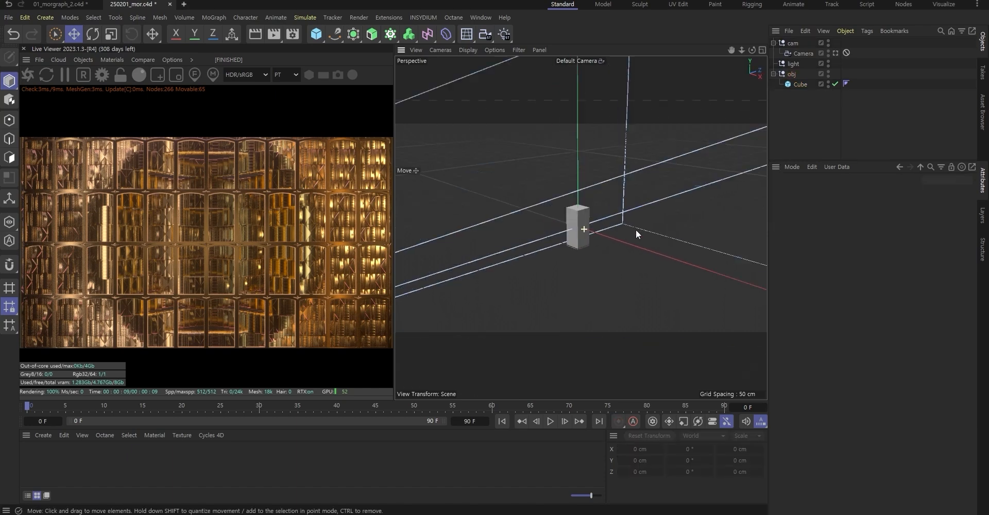
{"action": "left_click", "coordinate": [794, 84]}
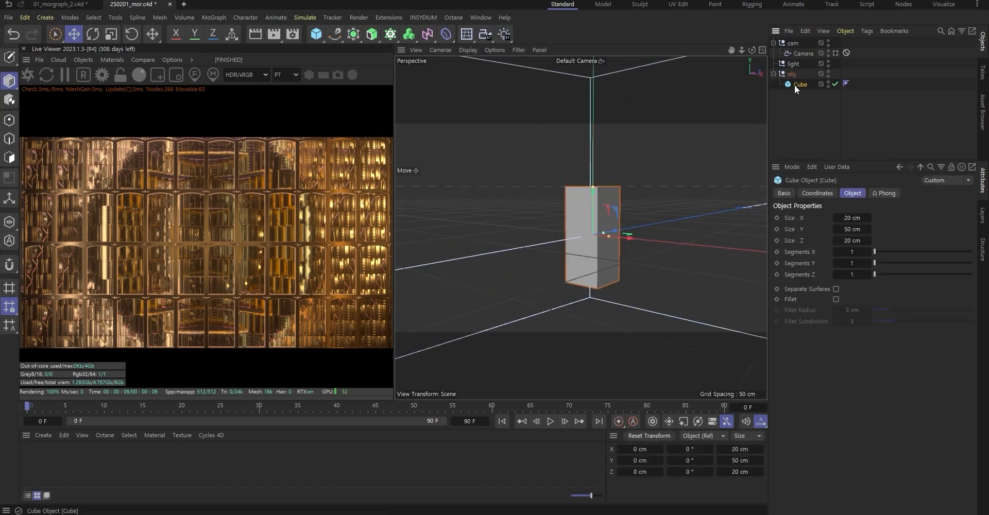
{"action": "scroll", "coordinate": [677, 237], "scroll_direction": "up", "scroll_amount": 6}
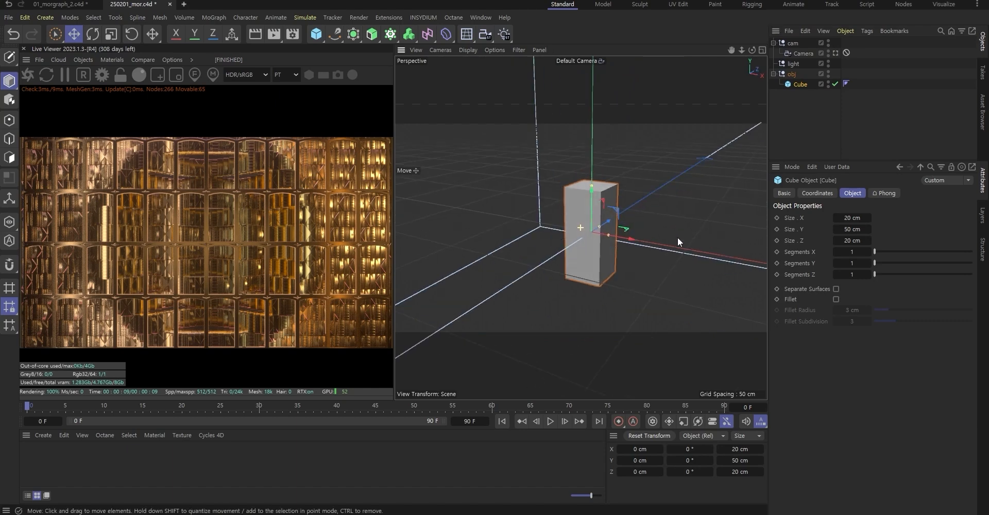
{"action": "left_click", "coordinate": [447, 32]}
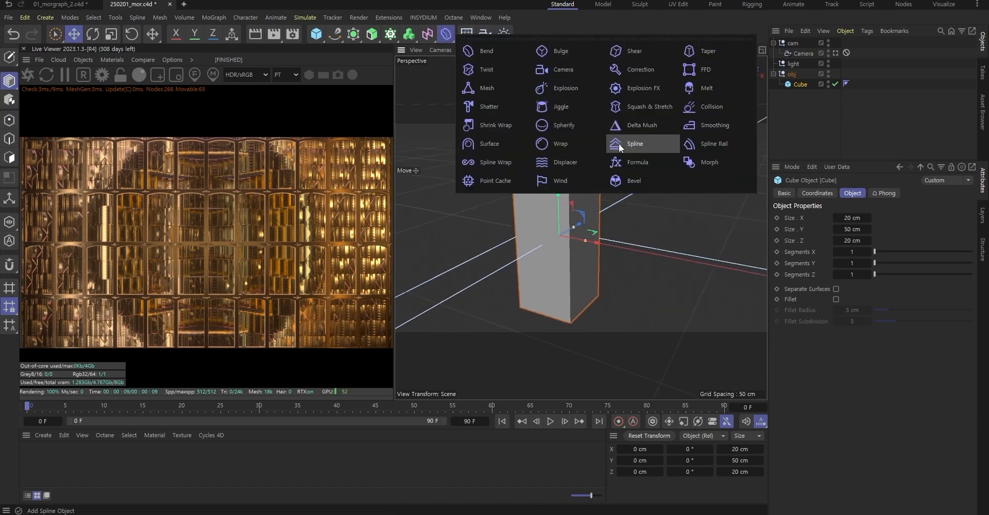
{"action": "left_click", "coordinate": [619, 143]}
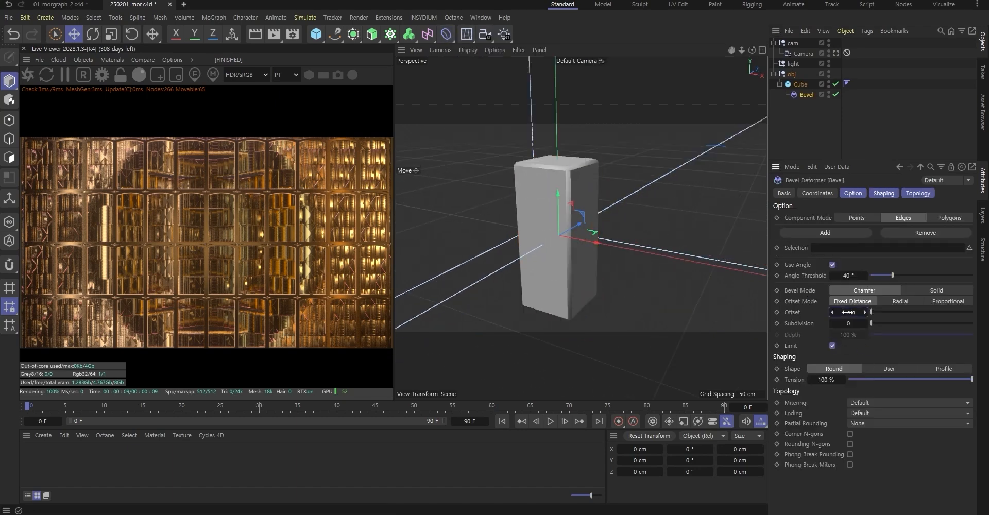
Set the Bevel deformer's offset to 0.5 cm and its subdivision to 2
{"action": "left_click_drag", "start_coordinate": [847, 312], "coordinate": [844, 312]}
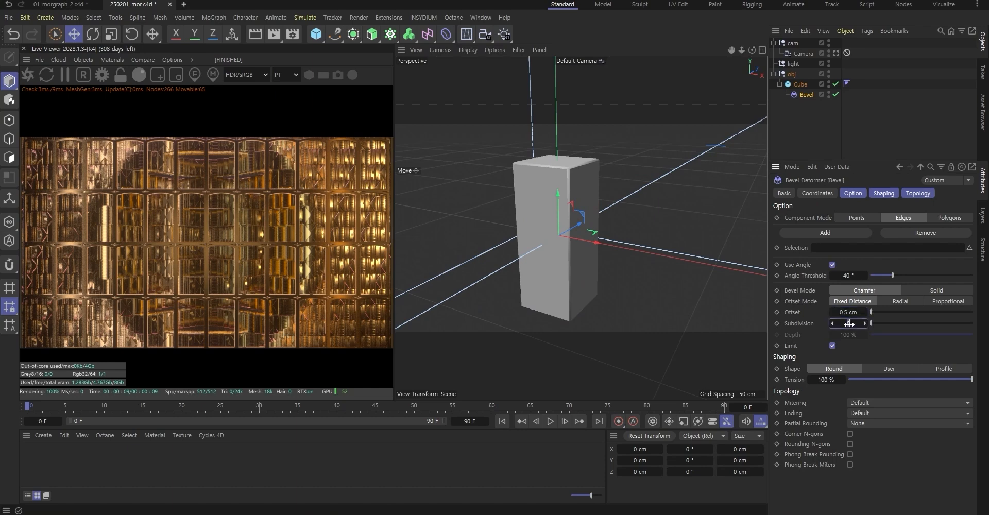
{"action": "type", "text": "2"}
{"action": "key", "text": "Return"}
Display the scene in Gouraud Shading (Lines), inspect the bevelled edges and select the cube
{"action": "left_click", "coordinate": [467, 49]}
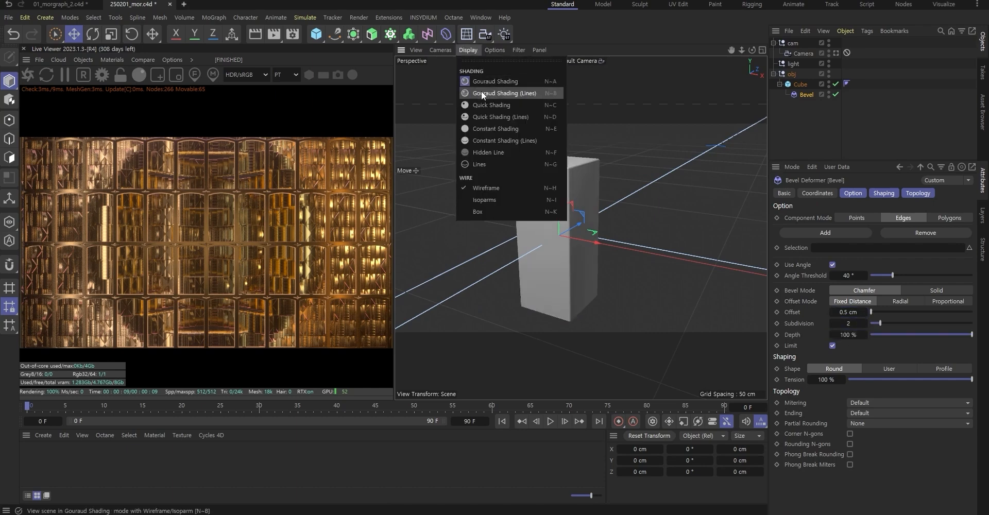
{"action": "left_click", "coordinate": [481, 90]}
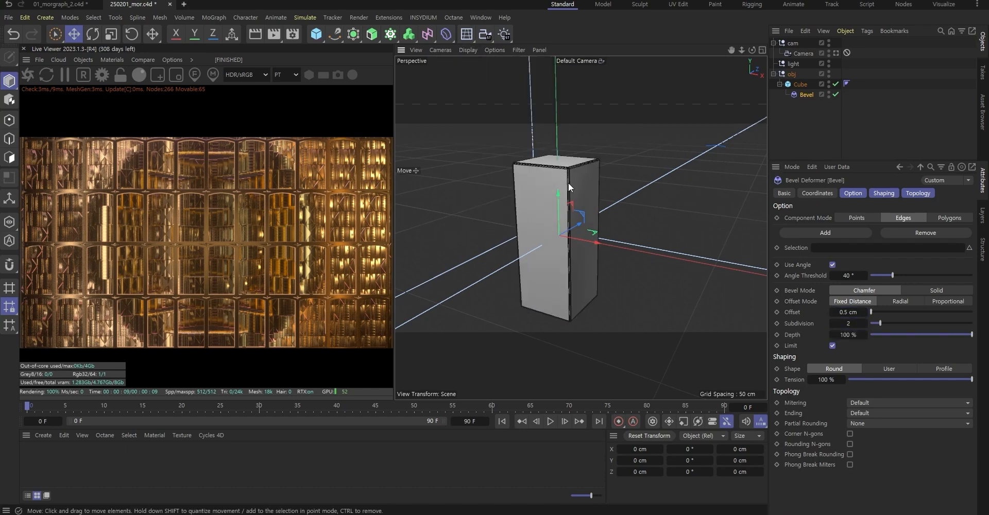
{"action": "left_click", "coordinate": [802, 123]}
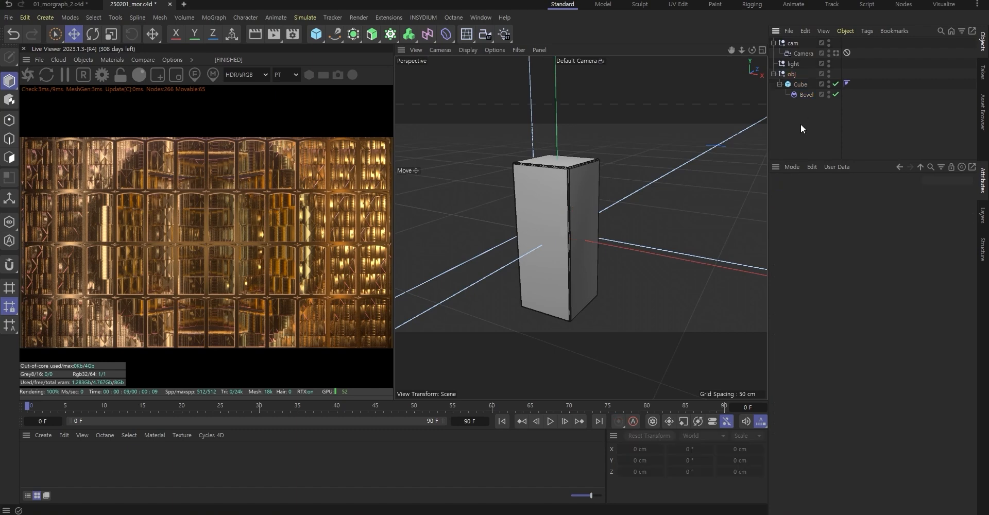
{"action": "left_click_drag", "start_coordinate": [549, 176], "coordinate": [567, 190], "text": "alt"}
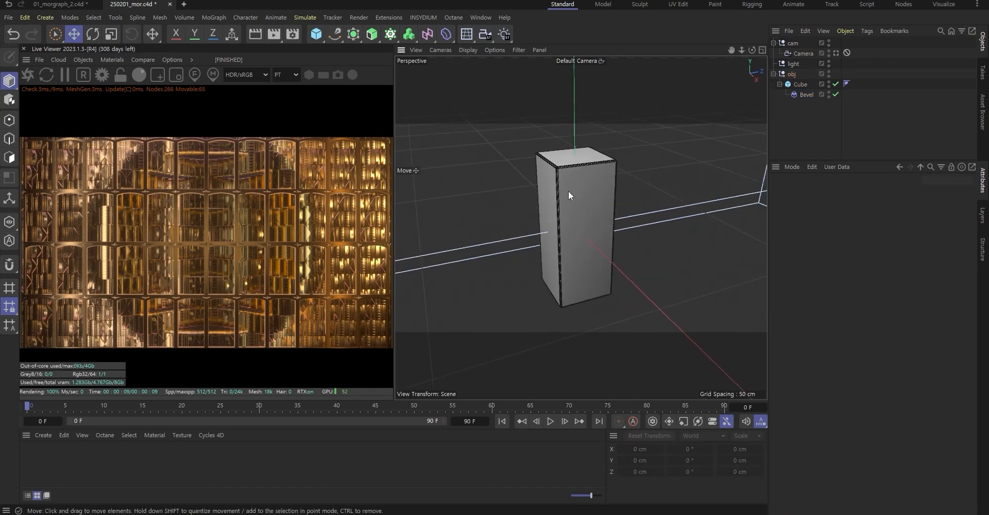
{"action": "left_click", "coordinate": [587, 165]}
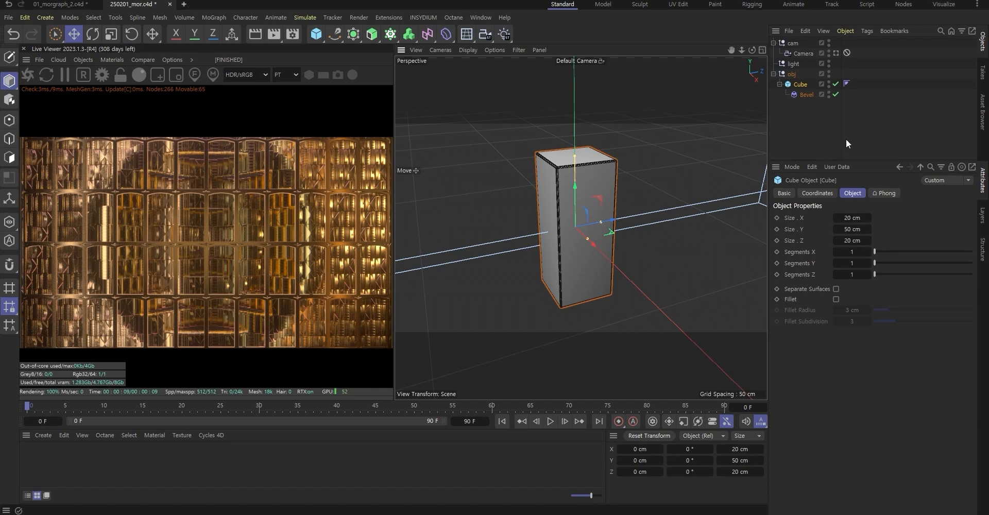
Duplicate the cube as a child of itself and remove the Bevel deformer nested under the duplicate
{"action": "left_click", "coordinate": [794, 100]}
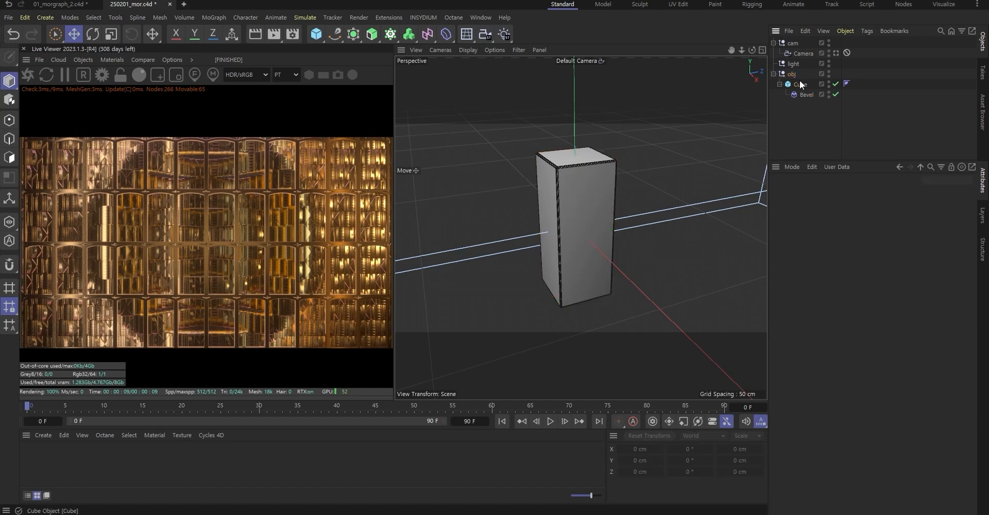
{"action": "left_click_drag", "start_coordinate": [806, 93], "coordinate": [796, 97], "text": "ctrl"}
{"action": "left_click", "coordinate": [807, 105]}
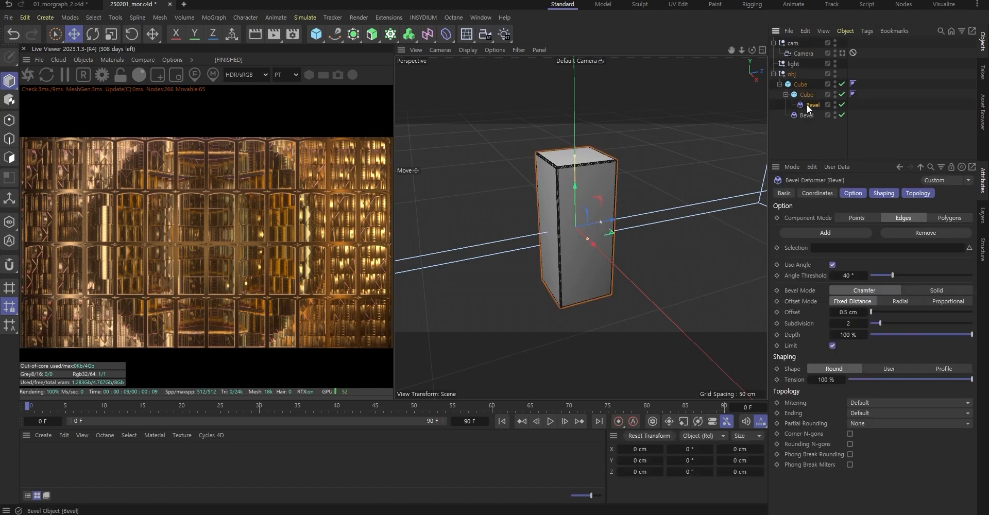
{"action": "left_click", "coordinate": [811, 121]}
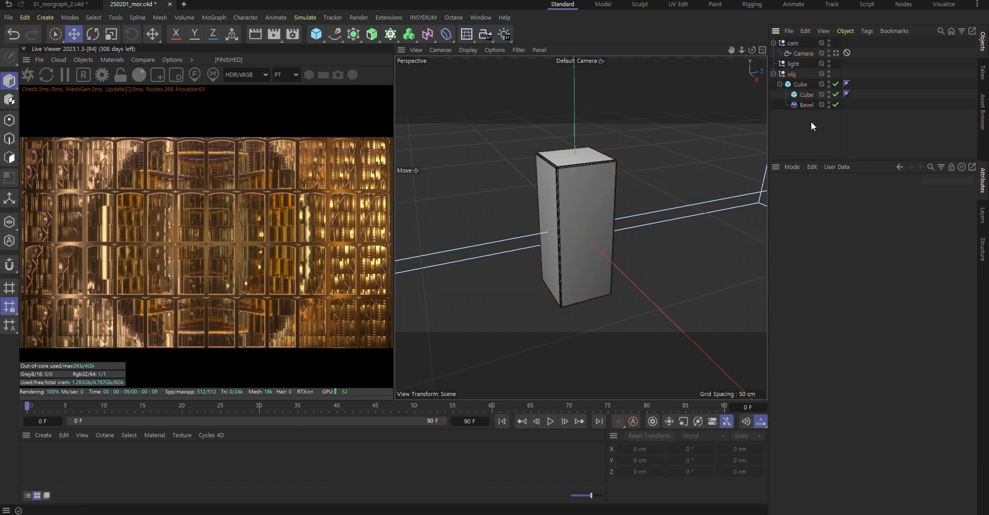
Reduce the child cube's Z size to about 8.5 cm and offset it outward to a Z position of about -6 cm
{"action": "left_click", "coordinate": [806, 95]}
{"action": "left_click_drag", "start_coordinate": [594, 223], "coordinate": [573, 223]}
{"action": "key", "text": "ctrl+z"}
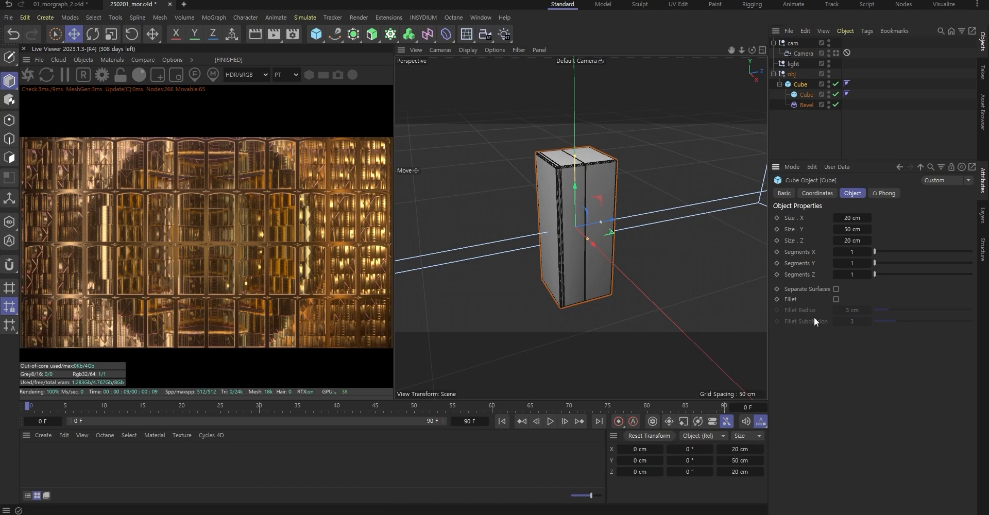
{"action": "left_click", "coordinate": [811, 124]}
{"action": "left_click", "coordinate": [802, 95]}
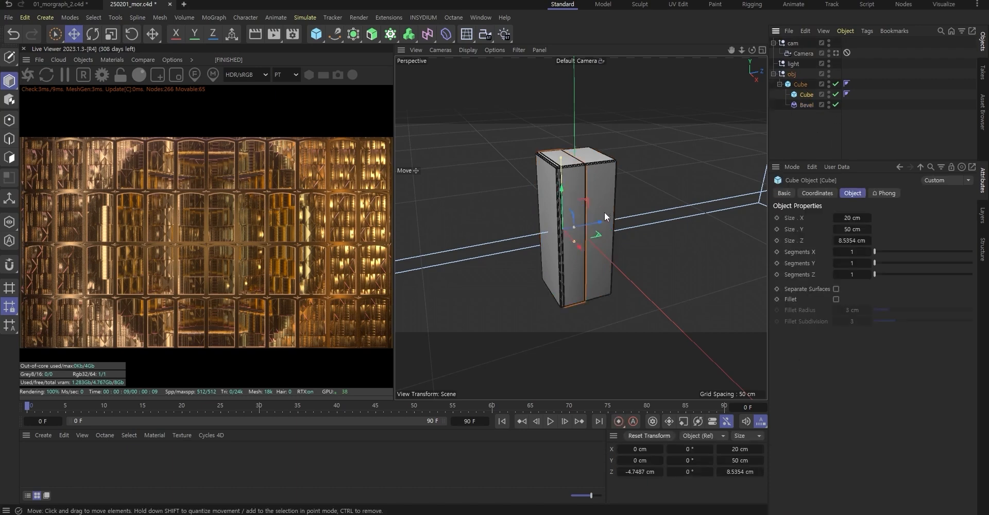
{"action": "key", "text": "ctrl+z"}
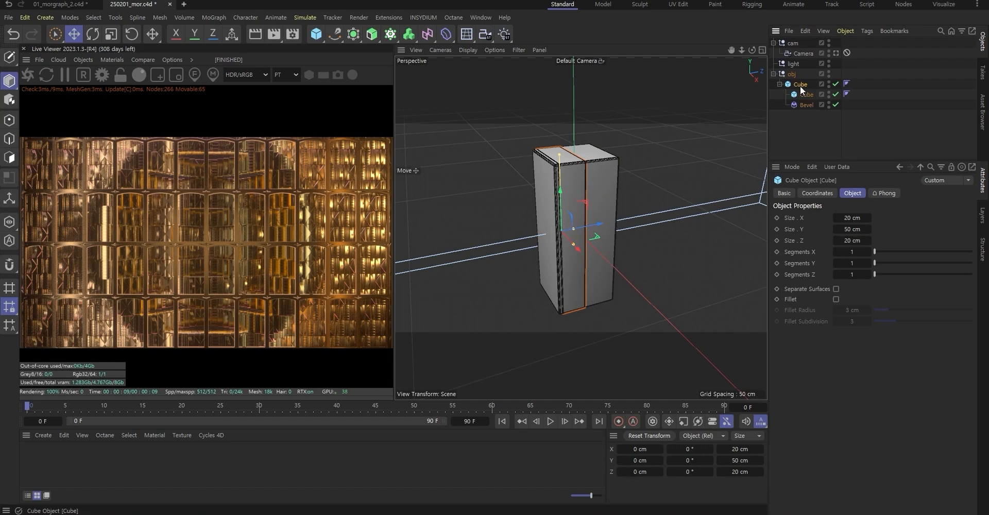
{"action": "key", "text": "ctrl+y"}
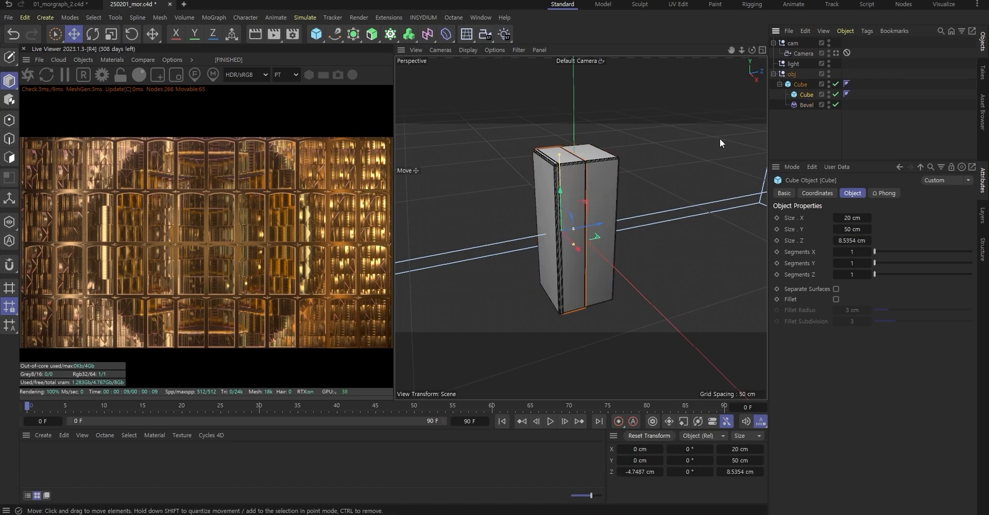
{"action": "left_click_drag", "start_coordinate": [595, 225], "coordinate": [552, 233]}
Scale the child cube uniformly to about 95% and move it outward to a Z position of about -12 cm
{"action": "key", "text": "t"}
{"action": "left_click_drag", "start_coordinate": [671, 164], "coordinate": [657, 157]}
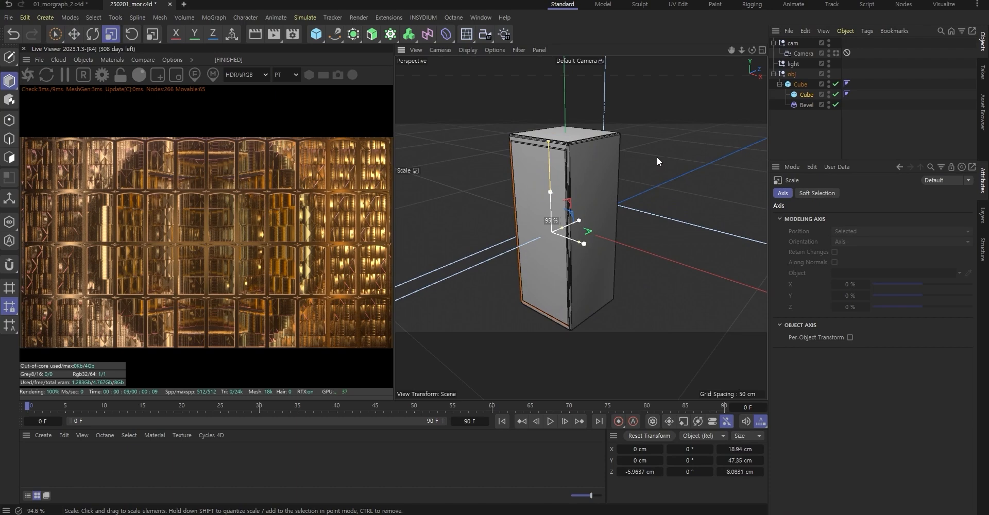
{"action": "key", "text": "e"}
{"action": "left_click_drag", "start_coordinate": [575, 217], "coordinate": [555, 225]}
Make the child cube editable and rectangle-select the points along its negative X side in the Front view
{"action": "key", "text": "c"}
{"action": "left_click_drag", "start_coordinate": [489, 209], "coordinate": [552, 213], "text": "alt"}
{"action": "key", "text": "F5"}
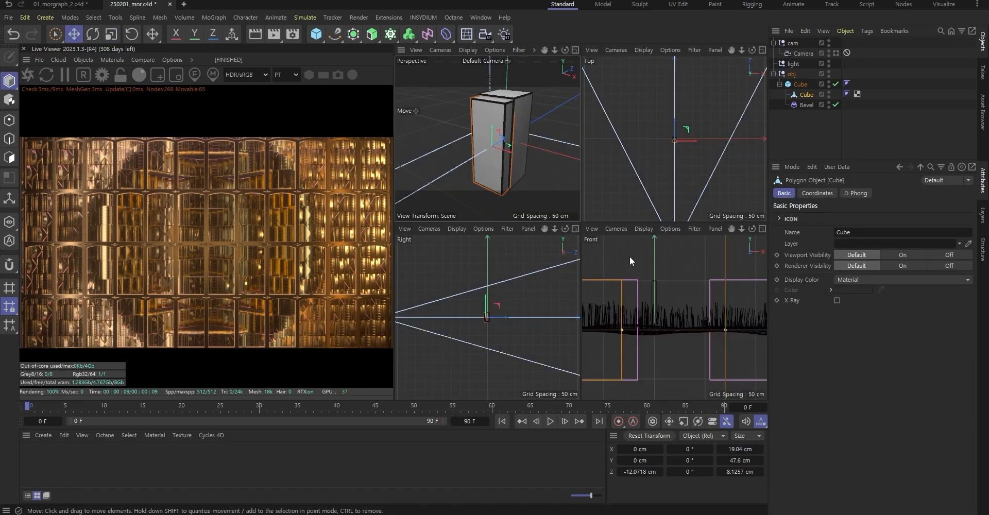
{"action": "middle_click", "coordinate": [629, 256]}
{"action": "scroll", "coordinate": [540, 255], "scroll_direction": "down", "scroll_amount": 3}
{"action": "scroll", "coordinate": [584, 251], "scroll_direction": "up", "scroll_amount": 8}
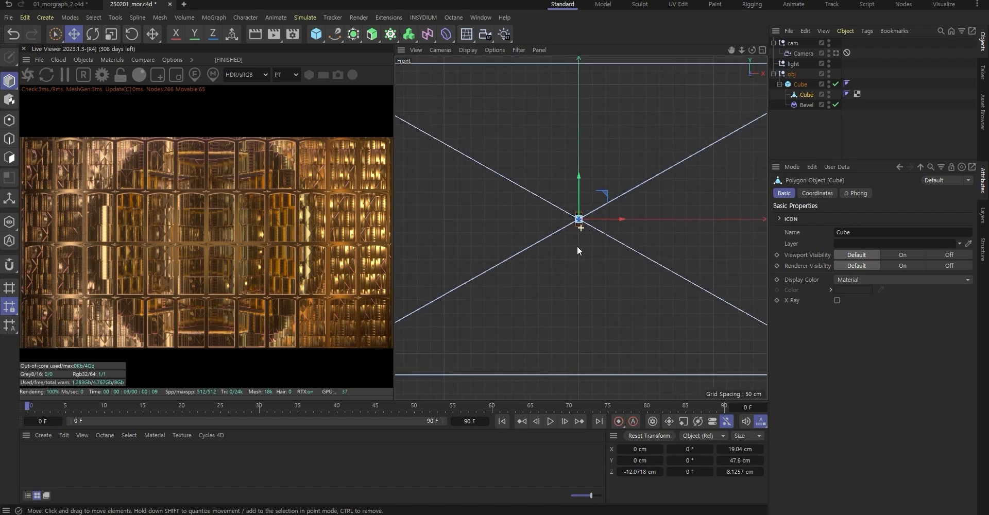
{"action": "scroll", "coordinate": [574, 263], "scroll_direction": "up", "scroll_amount": 5}
{"action": "key", "text": "Return"}
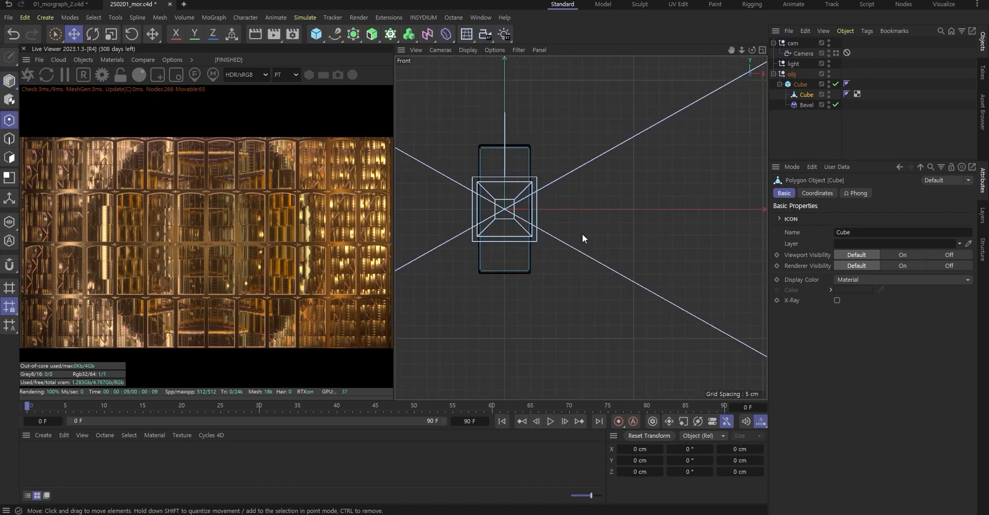
{"action": "key", "text": "0"}
{"action": "left_click_drag", "start_coordinate": [446, 111], "coordinate": [492, 306]}
Scale the selected points together vertically so the child cube tapers into a wedge, and return to object editing
{"action": "key", "text": "F5"}
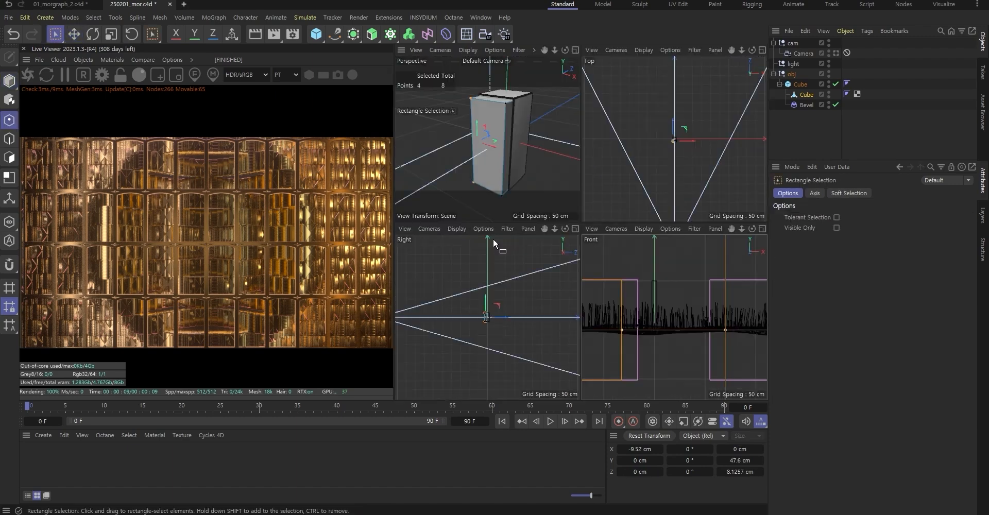
{"action": "middle_click", "coordinate": [632, 336]}
{"action": "key", "text": "t"}
{"action": "left_click_drag", "start_coordinate": [468, 163], "coordinate": [480, 215]}
{"action": "key", "text": "Return"}
{"action": "key", "text": "e"}
{"action": "key", "text": "F5"}
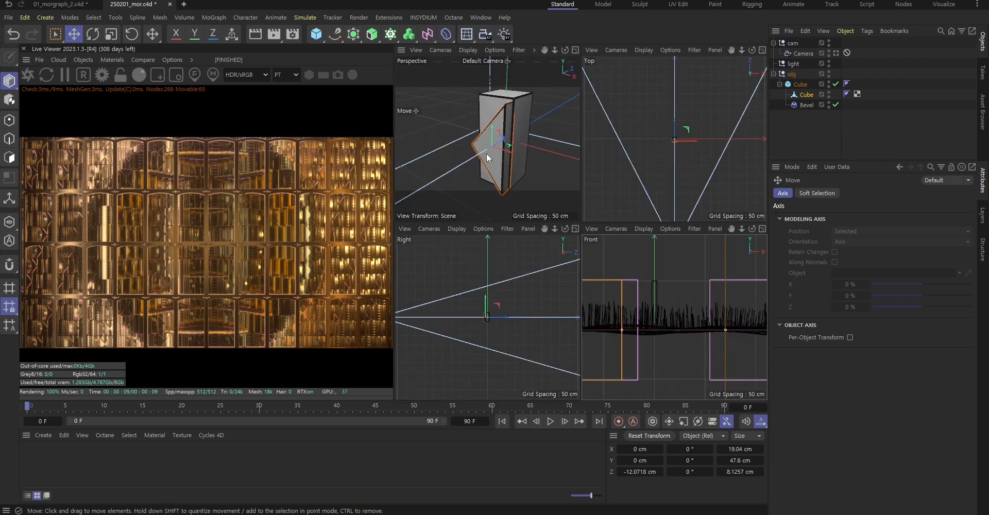
In the perspective view, push the wedge back into the parent cube to a Z position of about -7.8 cm
{"action": "middle_click", "coordinate": [486, 153]}
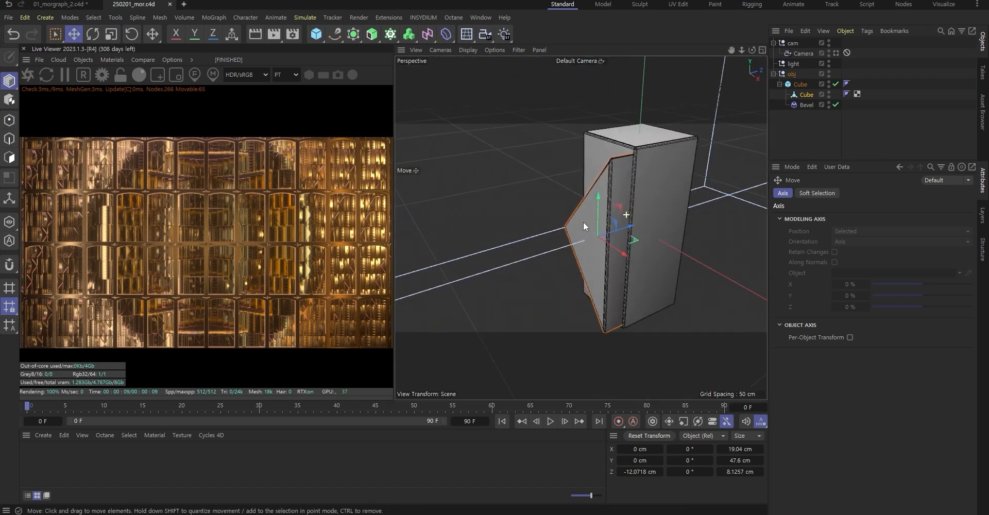
{"action": "left_click_drag", "start_coordinate": [584, 223], "coordinate": [643, 226], "text": "alt"}
{"action": "left_click_drag", "start_coordinate": [580, 272], "coordinate": [611, 267], "text": "alt"}
{"action": "left_click", "coordinate": [829, 122]}
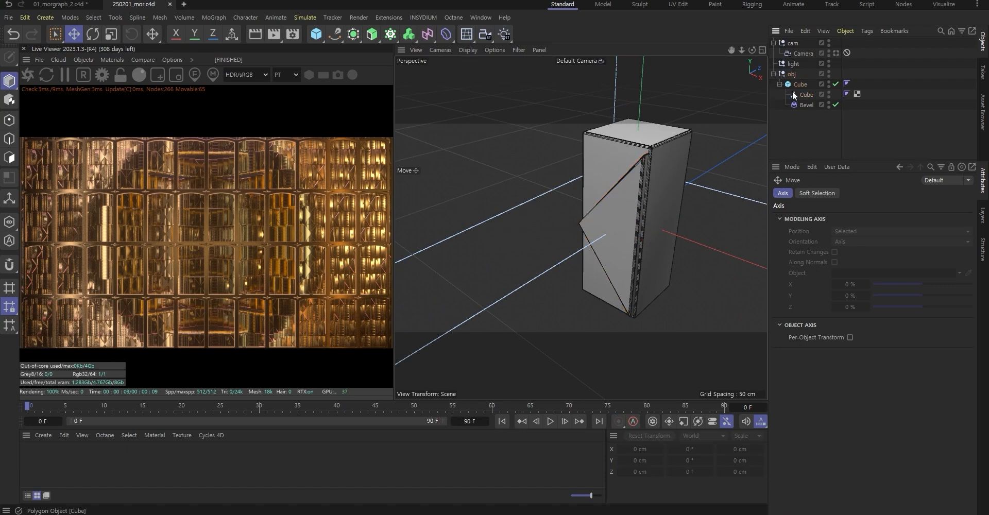
Duplicate the wedge-fronted cube with its children and hide the original Cube
{"action": "left_click_drag", "start_coordinate": [800, 84], "coordinate": [778, 115], "text": "ctrl"}
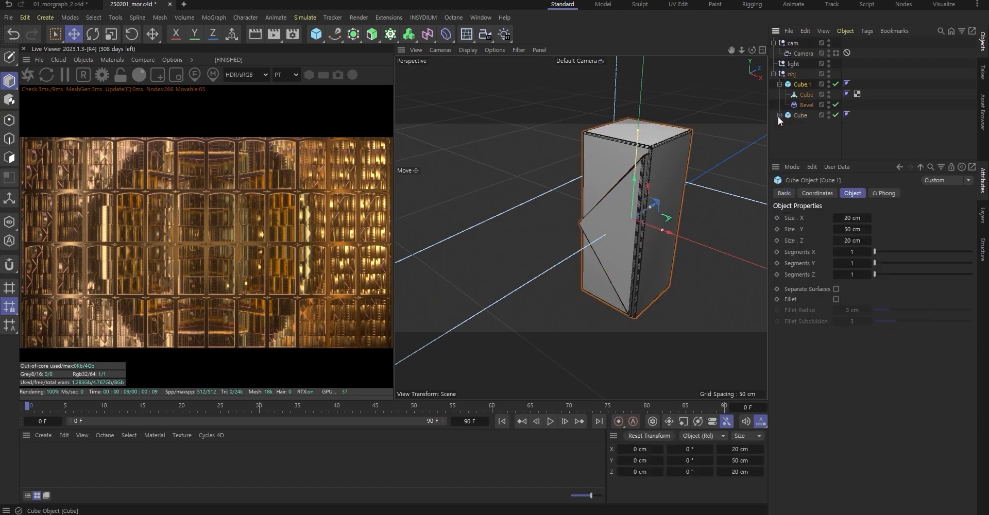
{"action": "left_click", "coordinate": [828, 113]}
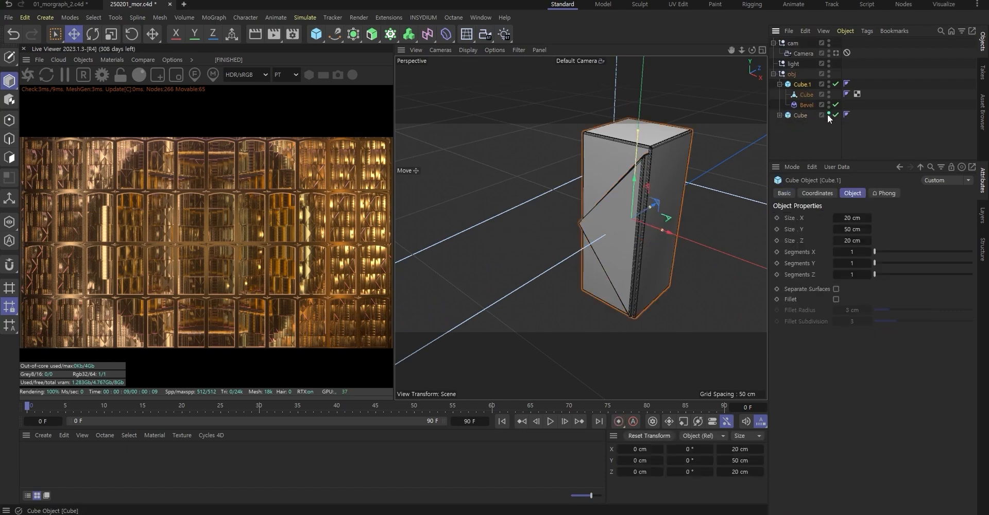
Rotate the wedge inside Cube.1 by 180° about its Z axis
{"action": "left_click", "coordinate": [807, 95]}
{"action": "key", "text": "r"}
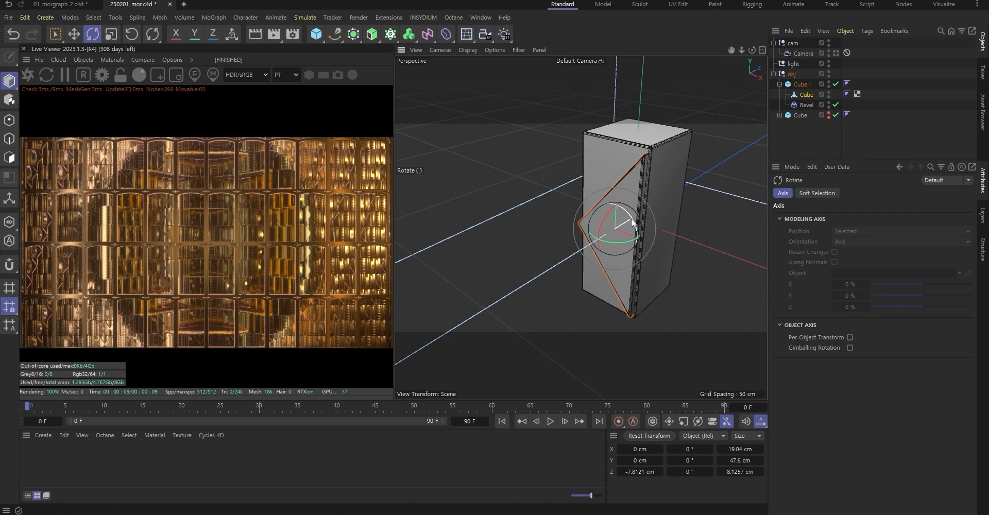
{"action": "left_click_drag", "start_coordinate": [628, 218], "coordinate": [529, 277]}
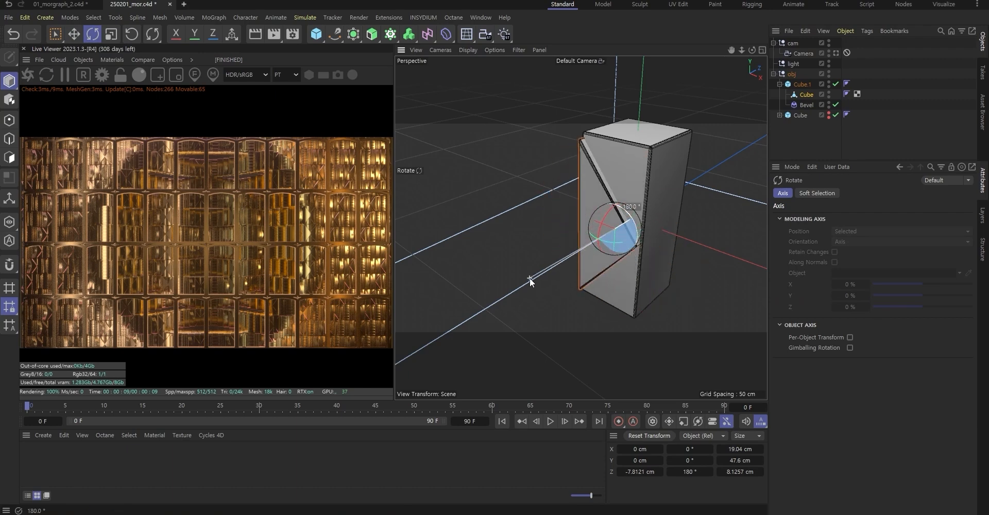
Rename the hidden Cube as 01 and Cube.1 as 02, and collapse the 02 hierarchy
{"action": "double_click", "coordinate": [802, 115]}
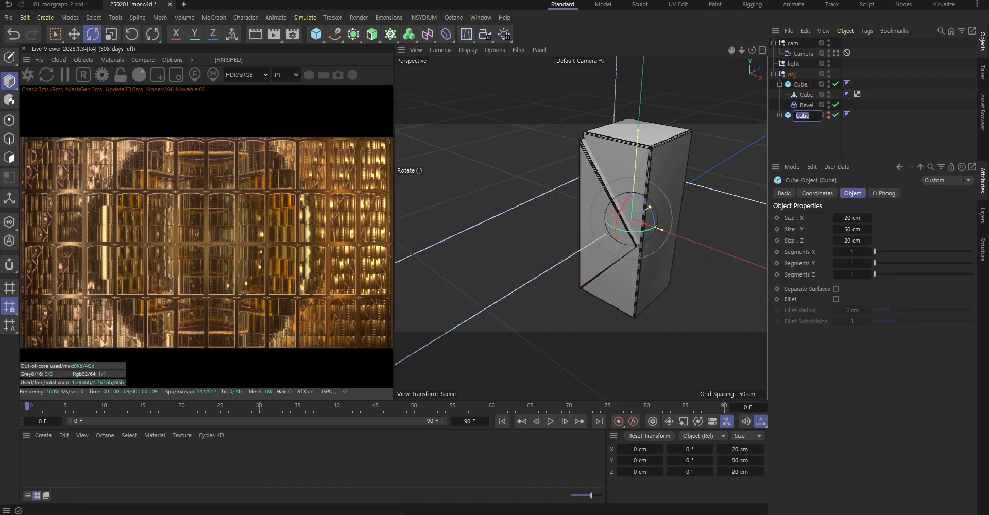
{"action": "type", "text": "01"}
{"action": "key", "text": "Return"}
{"action": "double_click", "coordinate": [799, 85]}
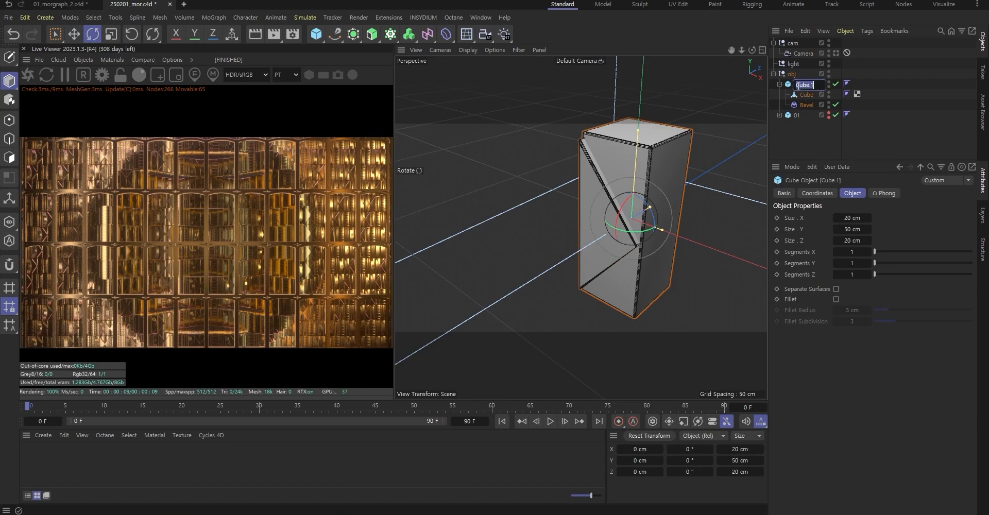
{"action": "type", "text": "02"}
{"action": "left_click", "coordinate": [811, 122]}
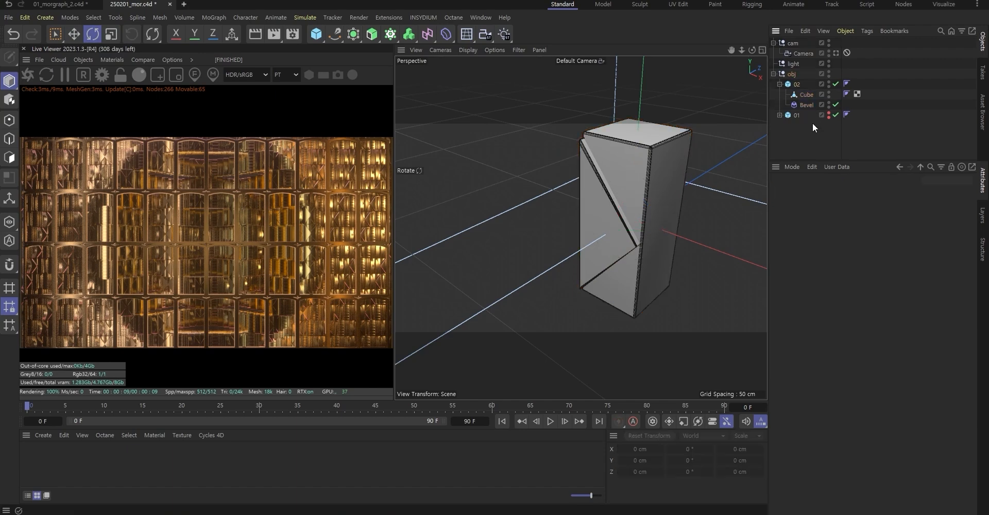
{"action": "left_click", "coordinate": [779, 84]}
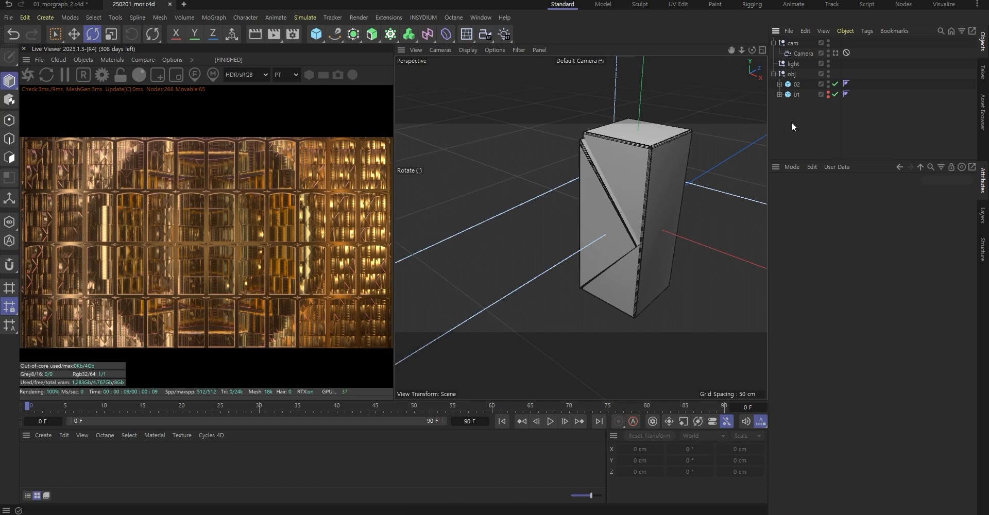
Duplicate object 02 as 03, hide 02 and expand the 03 hierarchy
{"action": "left_click_drag", "start_coordinate": [799, 82], "coordinate": [802, 80], "text": "ctrl"}
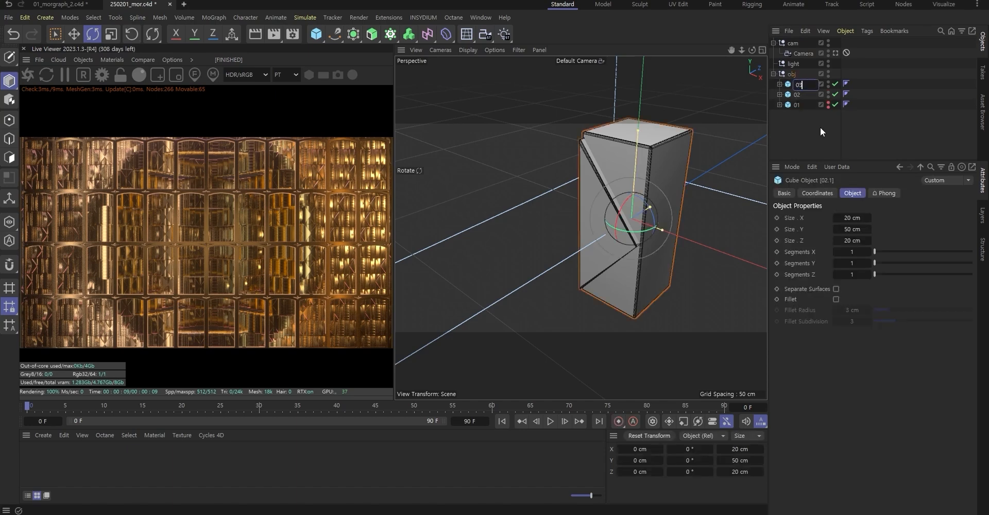
{"action": "left_click", "coordinate": [820, 126]}
{"action": "left_click", "coordinate": [779, 84]}
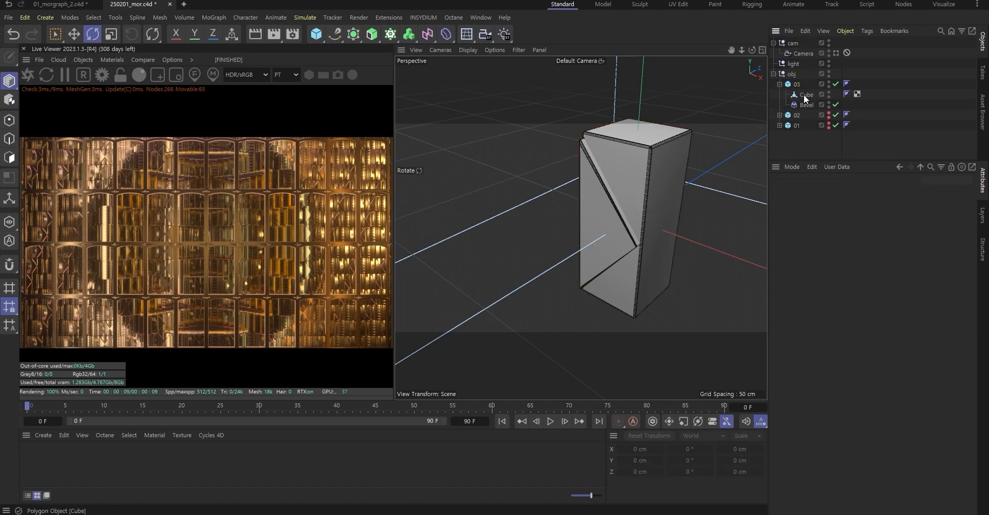
Replace the wedge inside 03 with a copy of cube 03 that has no Bevel deformer of its own
{"action": "left_click", "coordinate": [808, 96]}
{"action": "left_click", "coordinate": [797, 85]}
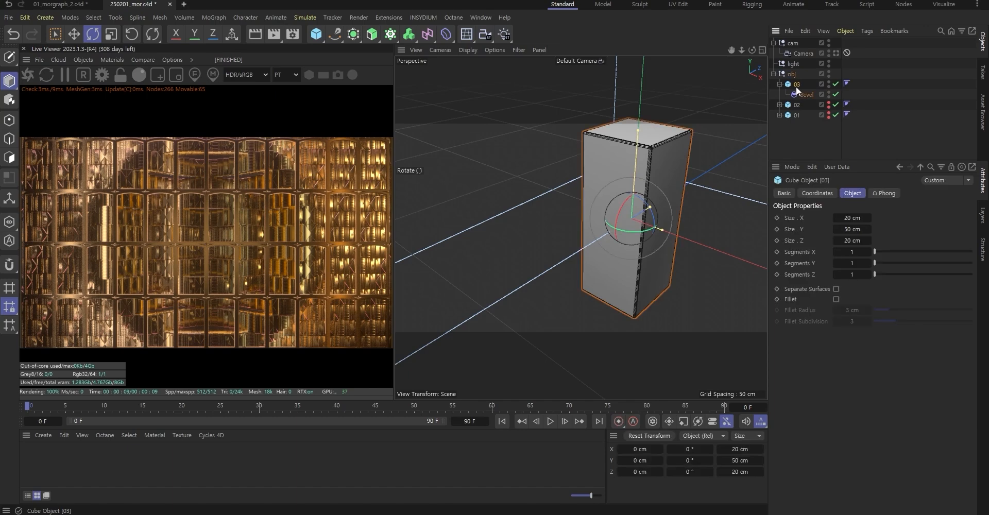
{"action": "left_click_drag", "start_coordinate": [801, 88], "coordinate": [802, 90], "text": "ctrl"}
{"action": "left_click", "coordinate": [810, 103]}
Narrow the child cube's X size to about 3.7 cm and offset it outward to a Z position of about -3.3 cm
{"action": "left_click", "coordinate": [802, 97]}
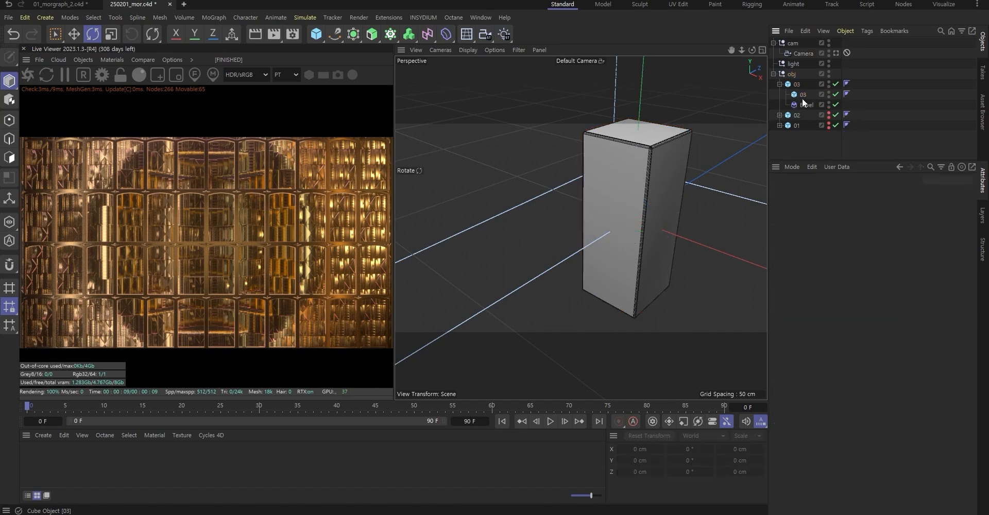
{"action": "key", "text": "e"}
{"action": "left_click_drag", "start_coordinate": [649, 210], "coordinate": [631, 222]}
{"action": "left_click", "coordinate": [801, 96]}
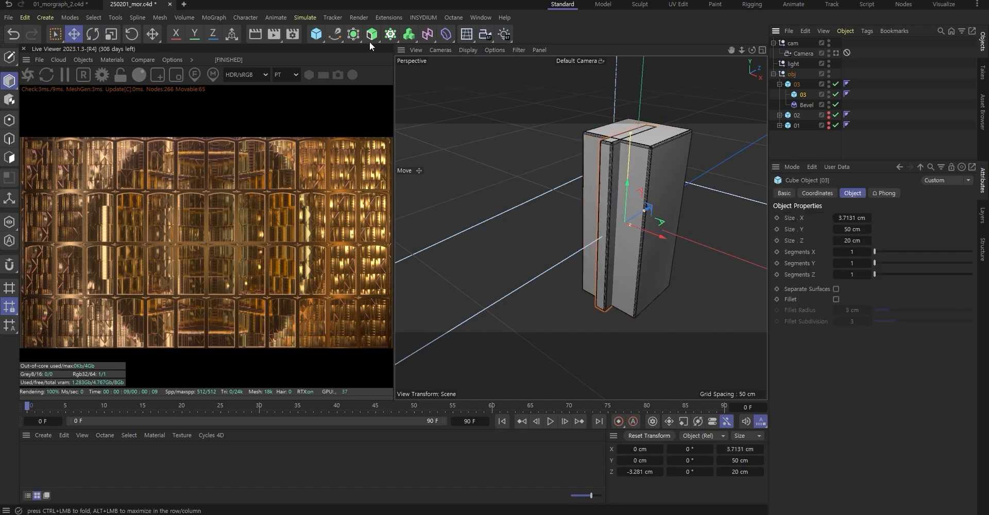
Place the narrow child cube in a Cloner and set the grid count to 3 × 1 × 1
{"action": "left_click", "coordinate": [391, 34]}
{"action": "left_click", "coordinate": [421, 53]}
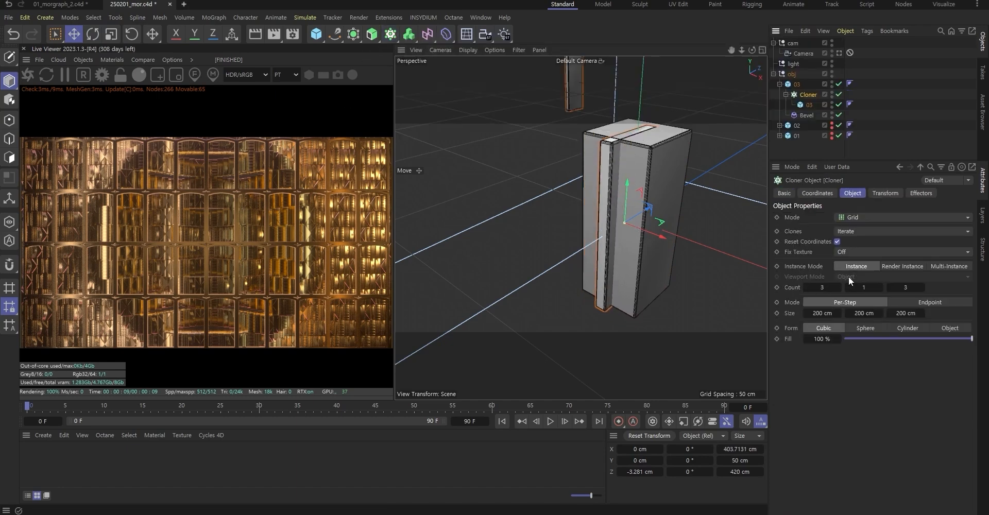
{"action": "left_click", "coordinate": [898, 289]}
{"action": "type", "text": "1"}
{"action": "key", "text": "Return"}
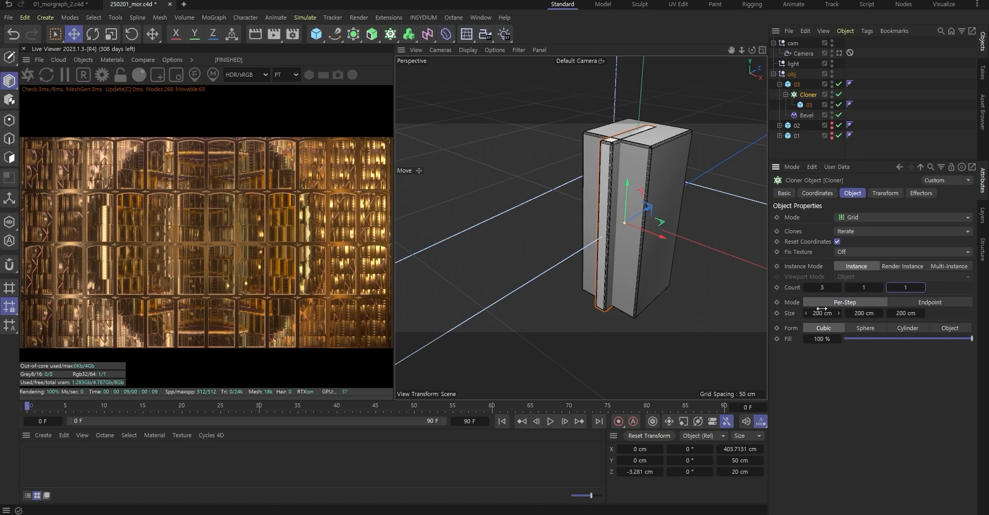
Set the Cloner's per-step X size to 5 cm
{"action": "double_click", "coordinate": [822, 314]}
{"action": "type", "text": "30"}
{"action": "key", "text": "Return"}
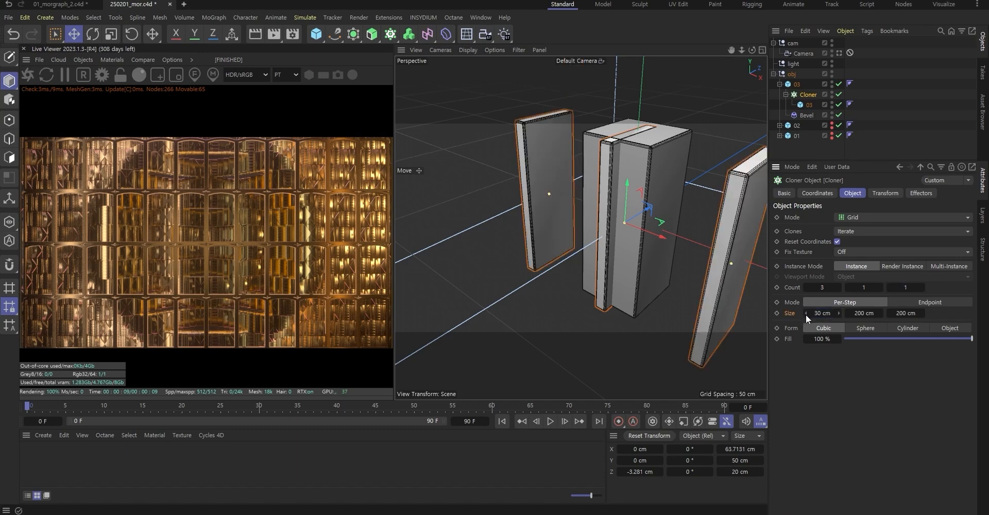
{"action": "left_click_drag", "start_coordinate": [806, 314], "coordinate": [806, 314]}
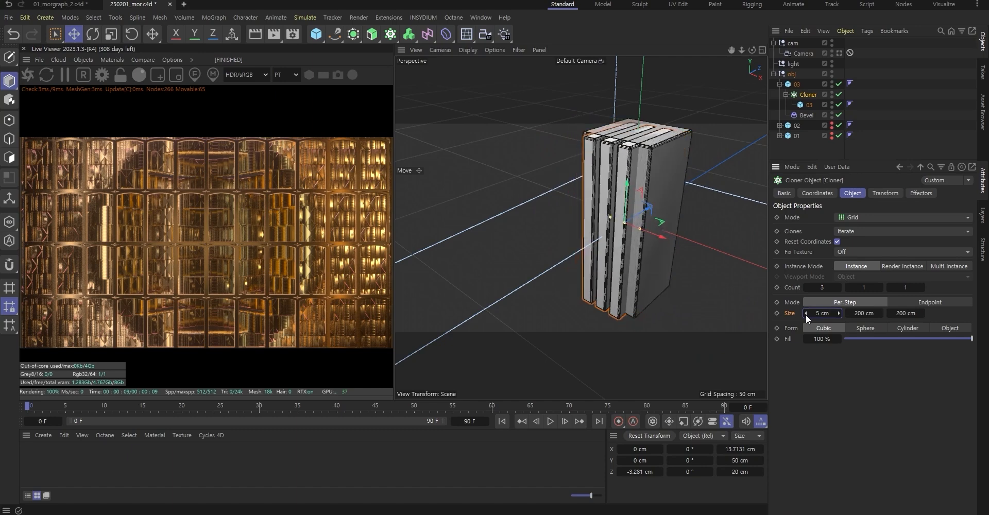
Set the X size of the cloned cube inside the Cloner to 2 cm
{"action": "left_click", "coordinate": [809, 105]}
{"action": "double_click", "coordinate": [852, 218]}
{"action": "type", "text": "1"}
{"action": "key", "text": "Return"}
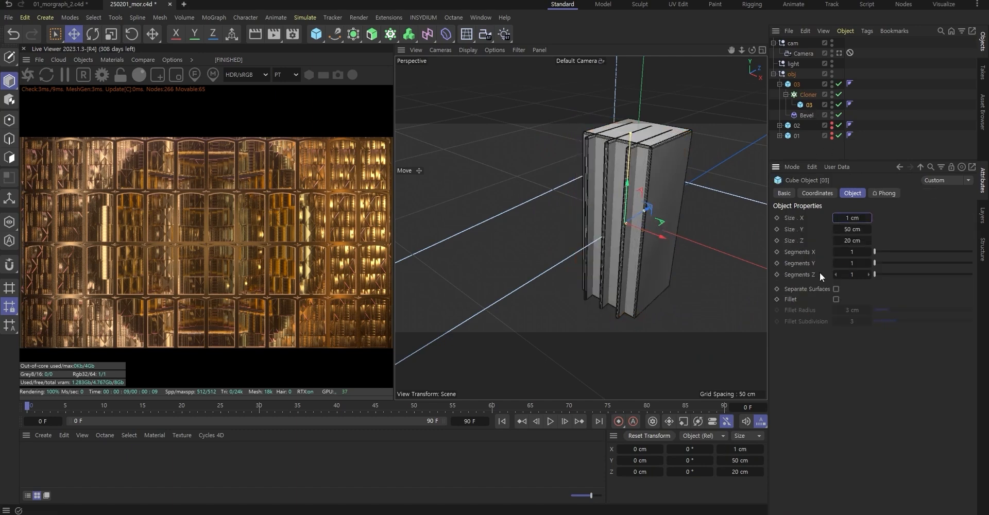
{"action": "double_click", "coordinate": [852, 218]}
{"action": "type", "text": "2"}
{"action": "key", "text": "Return"}
Reduce the parent cube 03's Y size to 47 cm
{"action": "left_click", "coordinate": [796, 85]}
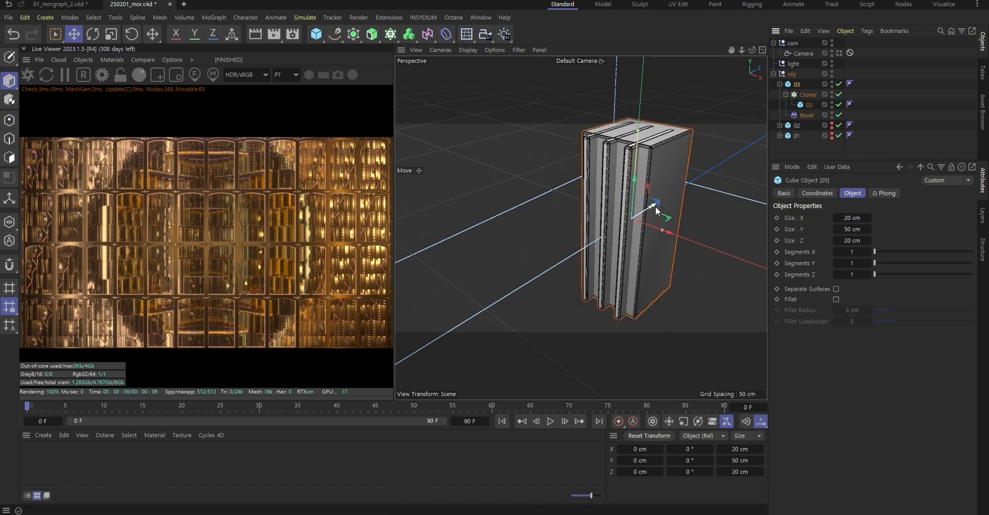
{"action": "left_click_drag", "start_coordinate": [838, 229], "coordinate": [836, 232]}
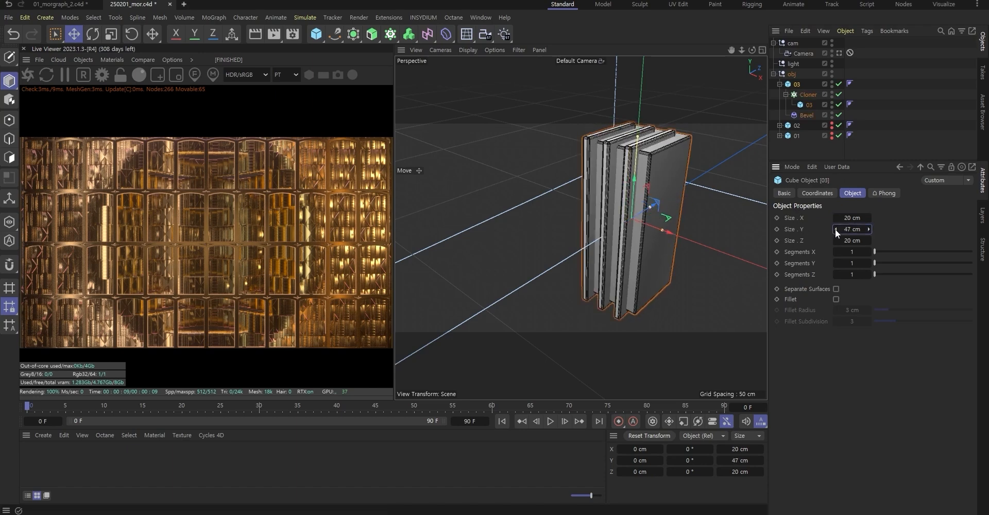
Restore the parent cube 03 to 50 cm high and set its cloned cube's Y size to 48 cm instead, saving the scene
{"action": "left_click", "coordinate": [809, 105]}
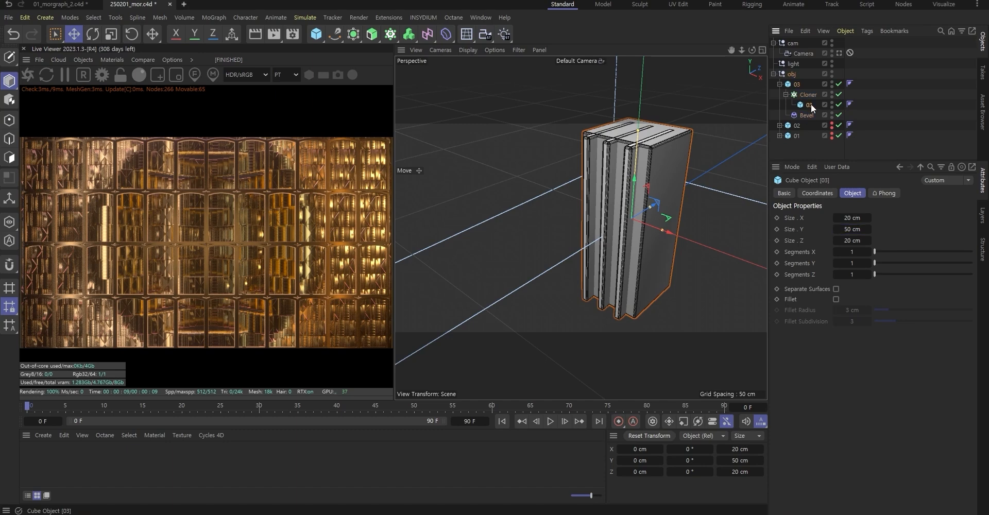
{"action": "left_click", "coordinate": [868, 116]}
{"action": "key", "text": "ctrl+s"}
Duplicate cube 03 as a new variation named 04 and hide the original cube 03
{"action": "left_click", "coordinate": [779, 84]}
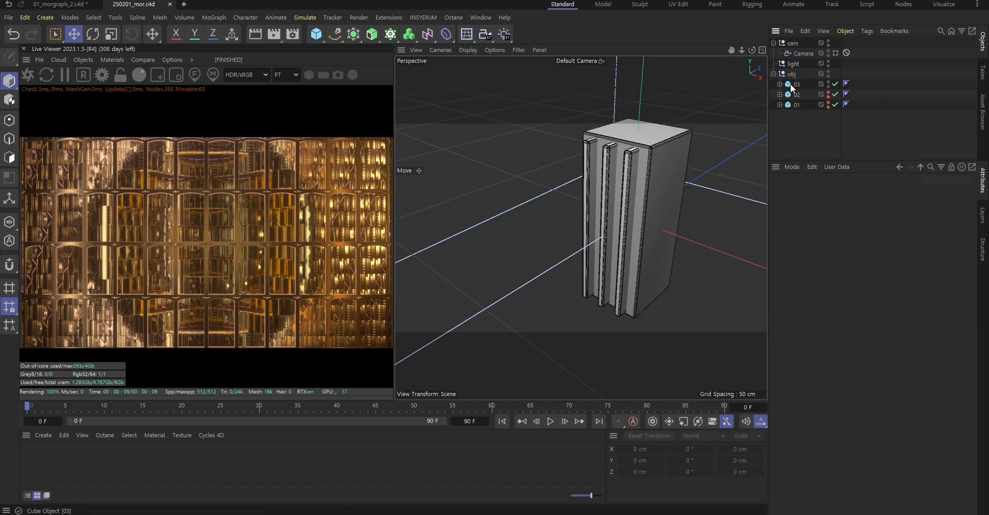
{"action": "left_click_drag", "start_coordinate": [797, 84], "coordinate": [798, 80], "text": "ctrl"}
{"action": "double_click", "coordinate": [796, 84]}
{"action": "type", "text": "04"}
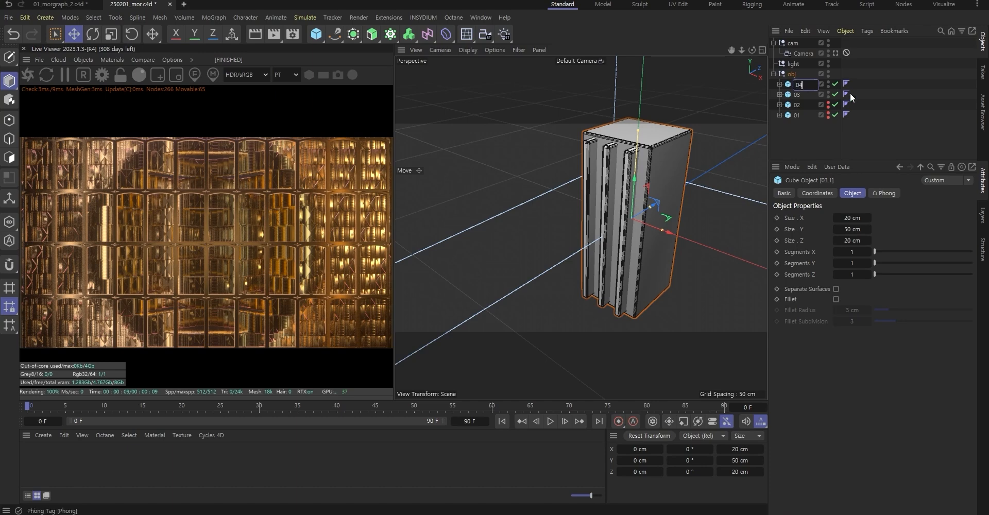
{"action": "left_click", "coordinate": [832, 100]}
Set the cloned cube inside cube 04's Cloner to 19 cm in X and 1 cm in Y
{"action": "left_click", "coordinate": [779, 84]}
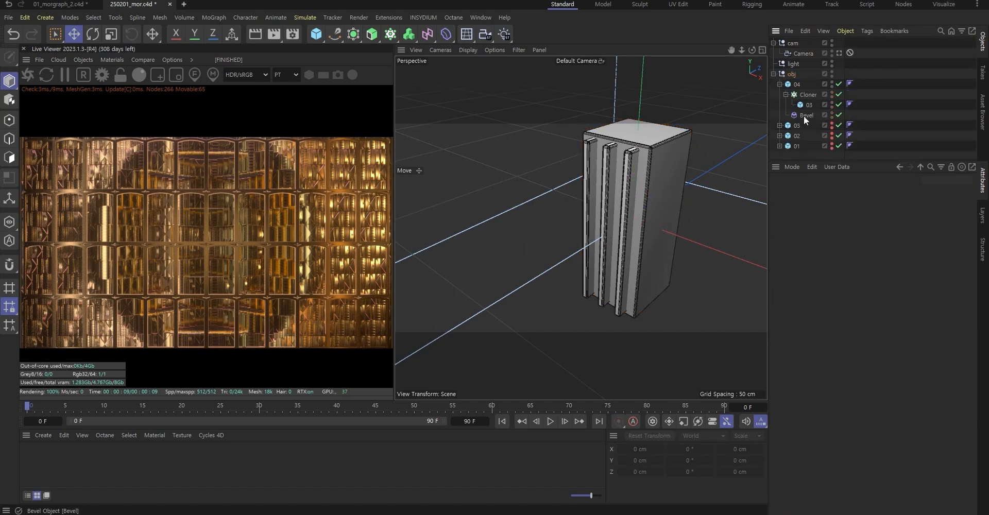
{"action": "left_click", "coordinate": [808, 105]}
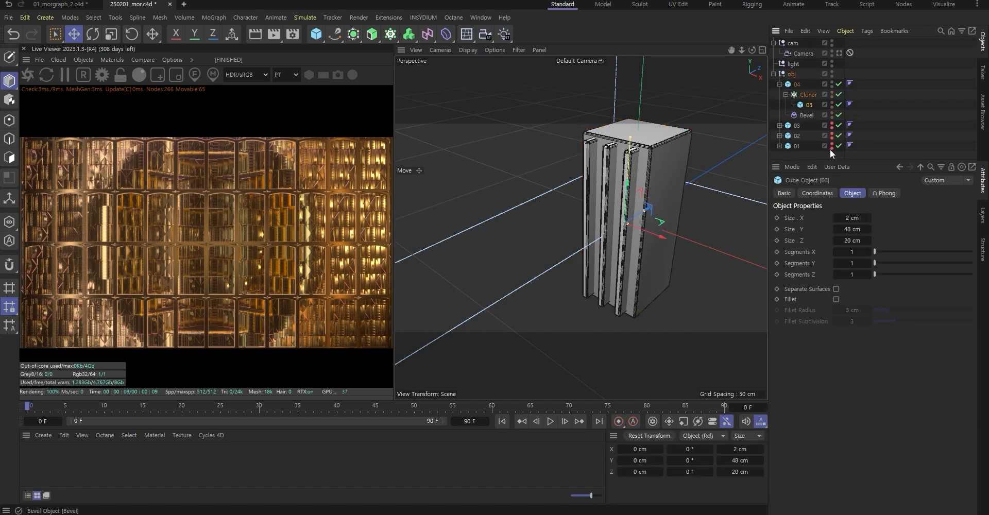
{"action": "left_click", "coordinate": [798, 85]}
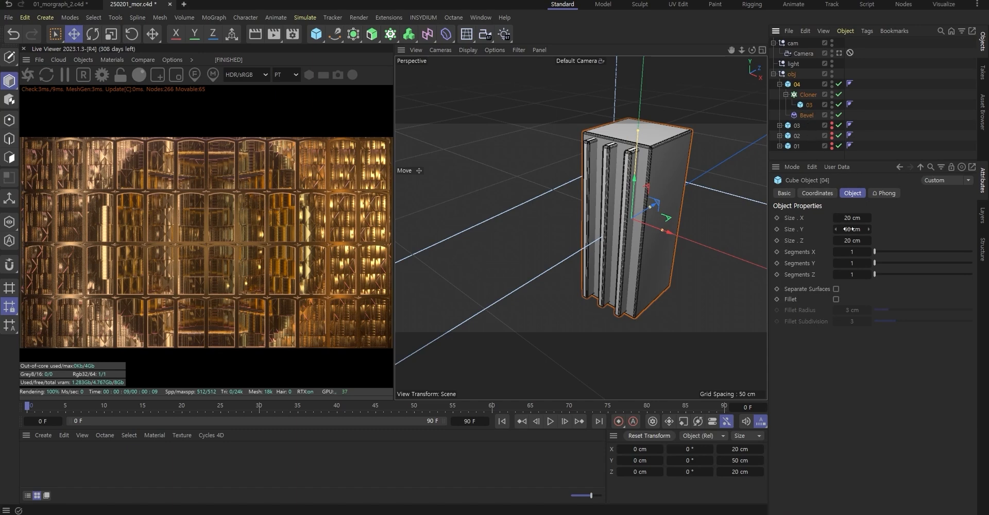
{"action": "left_click", "coordinate": [808, 105]}
{"action": "left_click", "coordinate": [849, 217]}
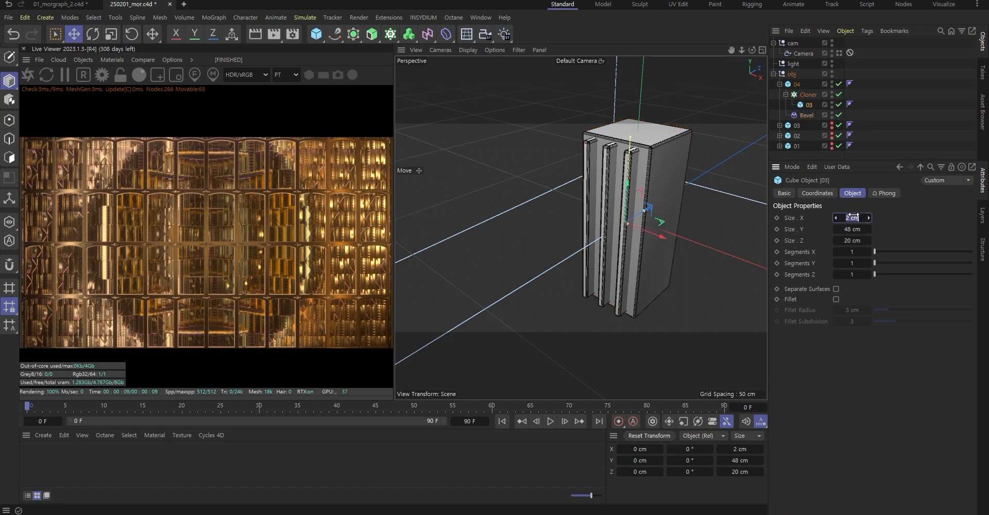
{"action": "type", "text": "19"}
{"action": "left_click", "coordinate": [849, 229]}
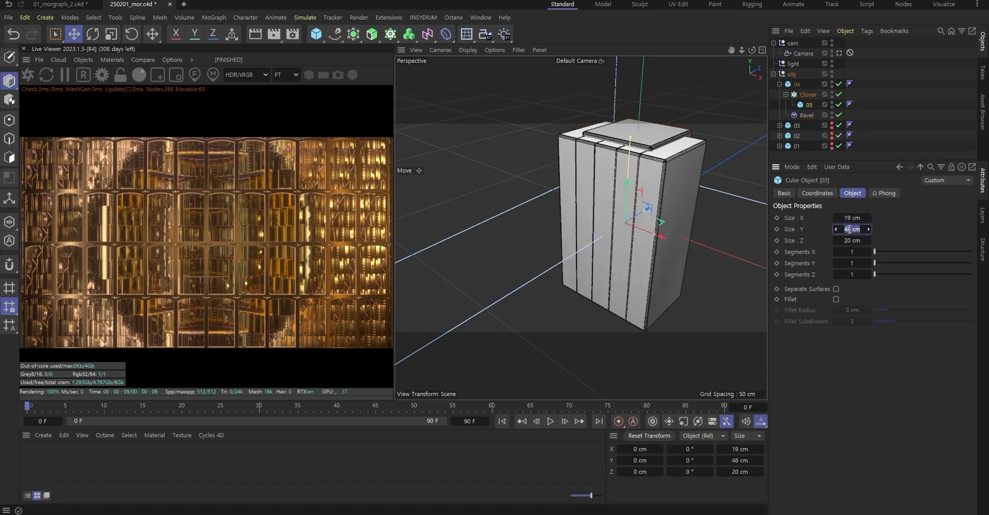
{"action": "type", "text": "1"}
{"action": "key", "text": "Return"}
{"action": "left_click", "coordinate": [903, 123]}
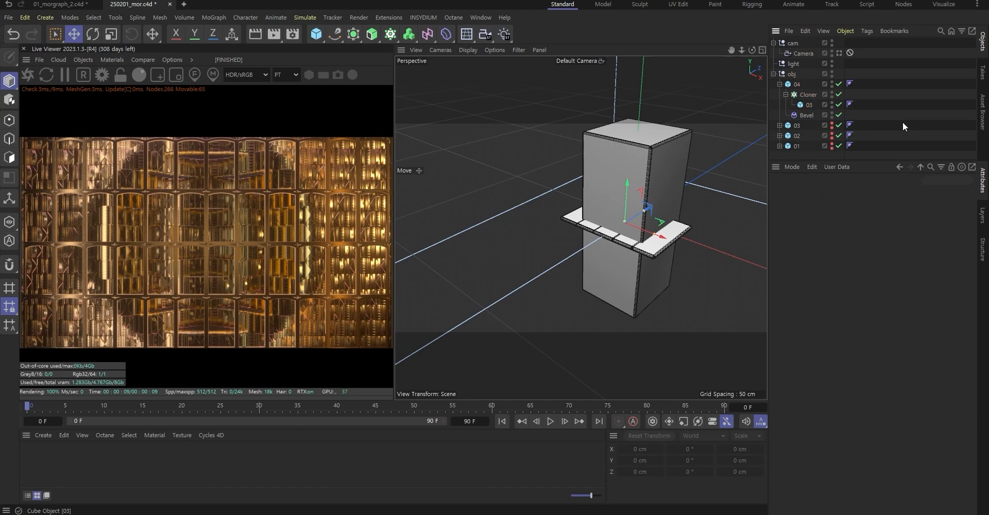
Change the grid count of cube 04's Cloner to 1 × 5 × 1
{"action": "left_click", "coordinate": [808, 97]}
{"action": "left_click", "coordinate": [808, 287]}
{"action": "left_click", "coordinate": [808, 287]}
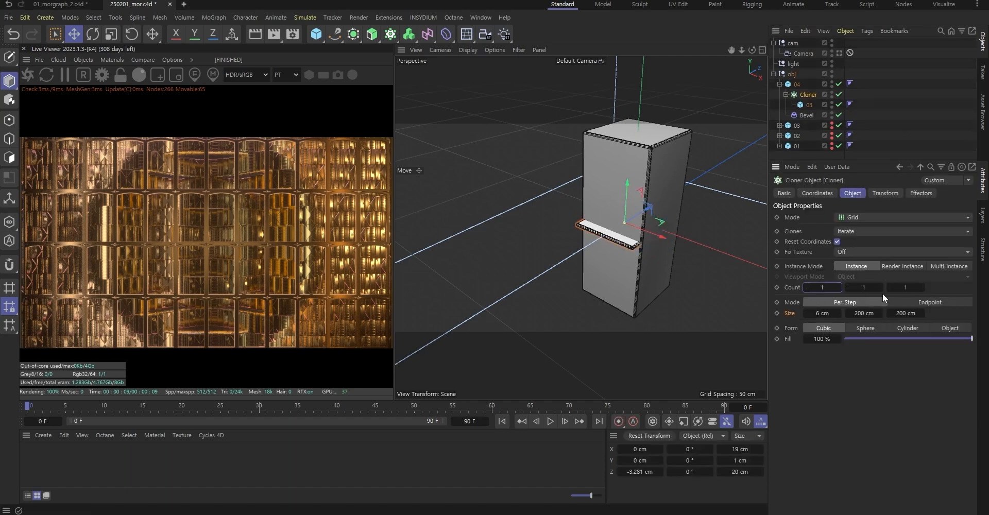
{"action": "left_click", "coordinate": [879, 286]}
{"action": "left_click", "coordinate": [879, 286]}
{"action": "left_click", "coordinate": [880, 286]}
{"action": "left_click", "coordinate": [880, 286]}
Raise the Y count of cube 04's Cloner to 11 and set its per-step Y size to 4.8 cm
{"action": "double_click", "coordinate": [864, 312]}
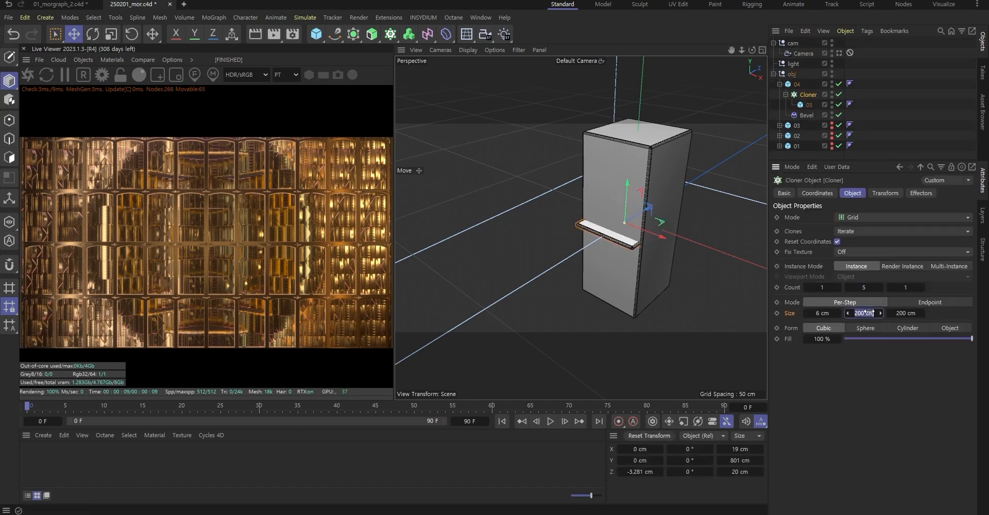
{"action": "type", "text": "30"}
{"action": "key", "text": "Return"}
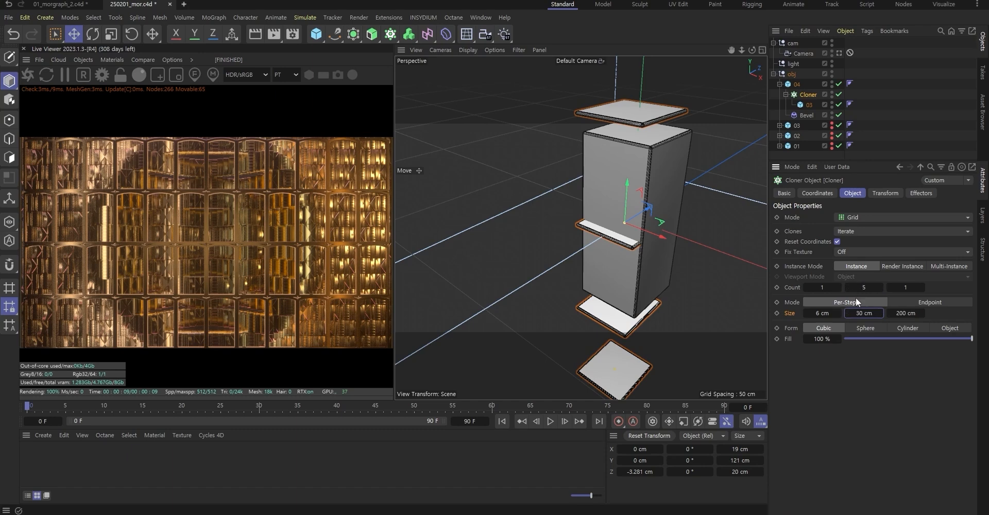
{"action": "left_click", "coordinate": [847, 311]}
{"action": "left_click", "coordinate": [847, 311]}
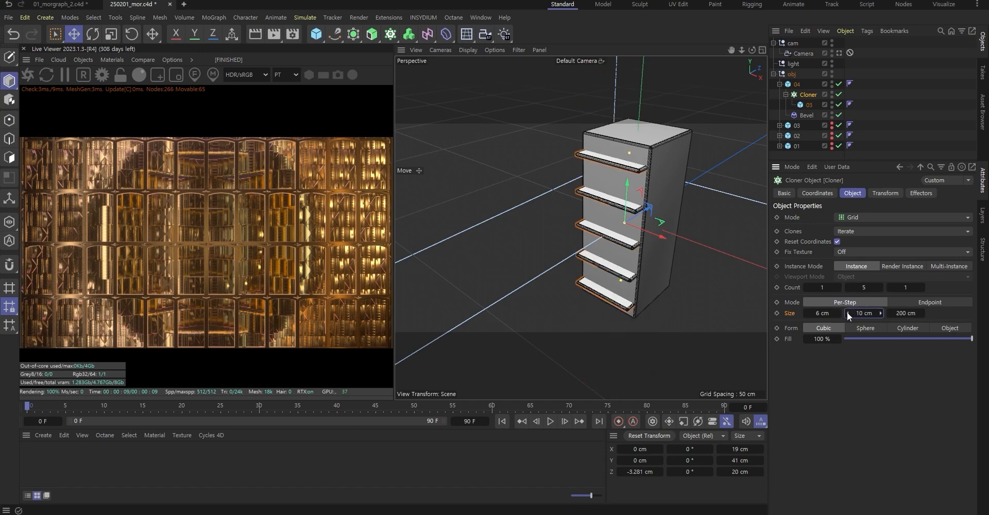
{"action": "left_click", "coordinate": [880, 287]}
{"action": "left_click", "coordinate": [881, 288]}
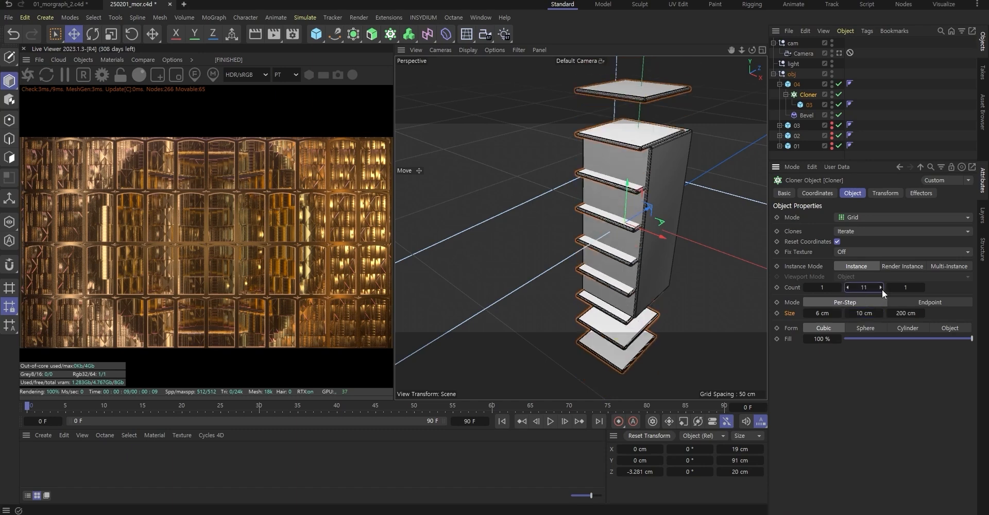
{"action": "left_click", "coordinate": [848, 313]}
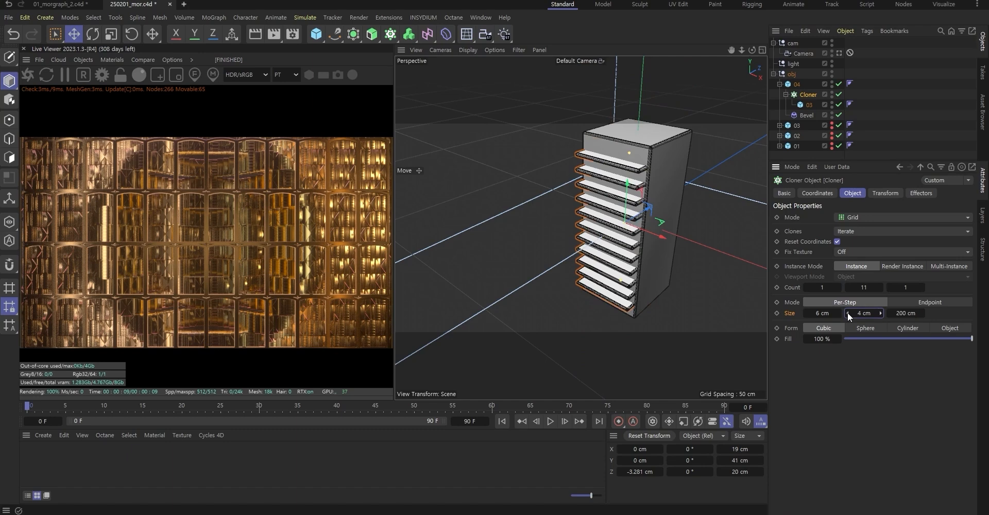
{"action": "left_click_drag", "start_coordinate": [847, 312], "coordinate": [883, 310]}
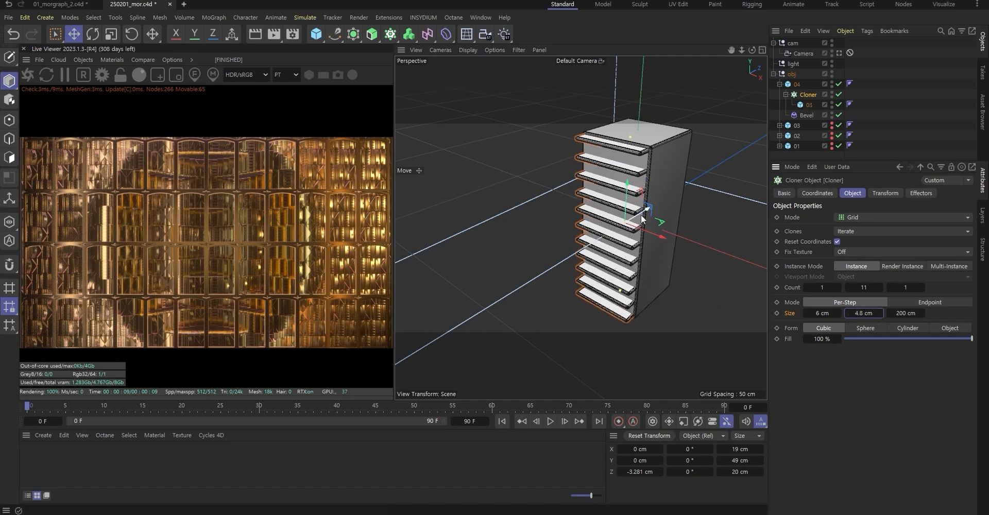
Move cube 04's Cloner slightly back along Z so its slats protrude less from the front, and collapse the 04 hierarchy
{"action": "left_click_drag", "start_coordinate": [646, 208], "coordinate": [650, 206]}
{"action": "left_click", "coordinate": [896, 81]}
{"action": "left_click", "coordinate": [779, 84]}
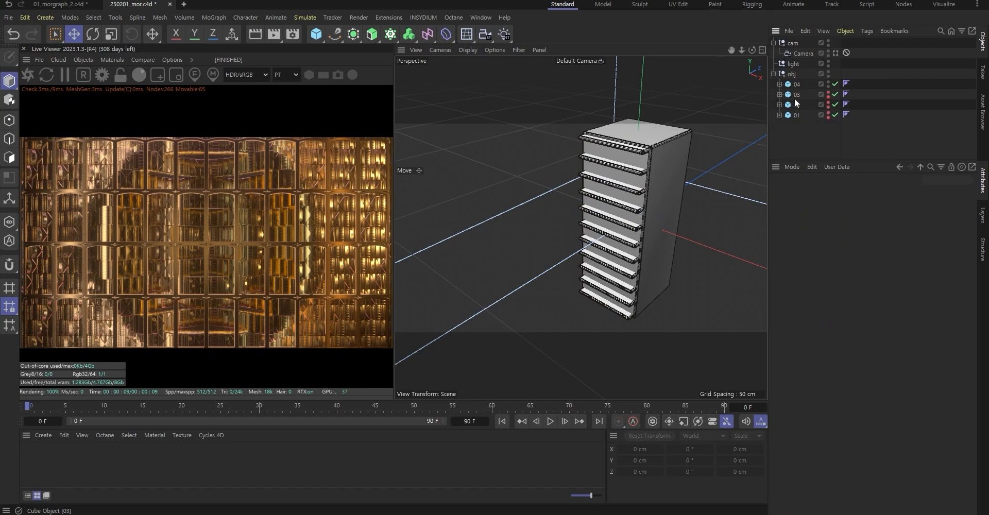
Unhide cubes 03, 02 and 01, and look through the scene's Camera
{"action": "left_click", "coordinate": [828, 94]}
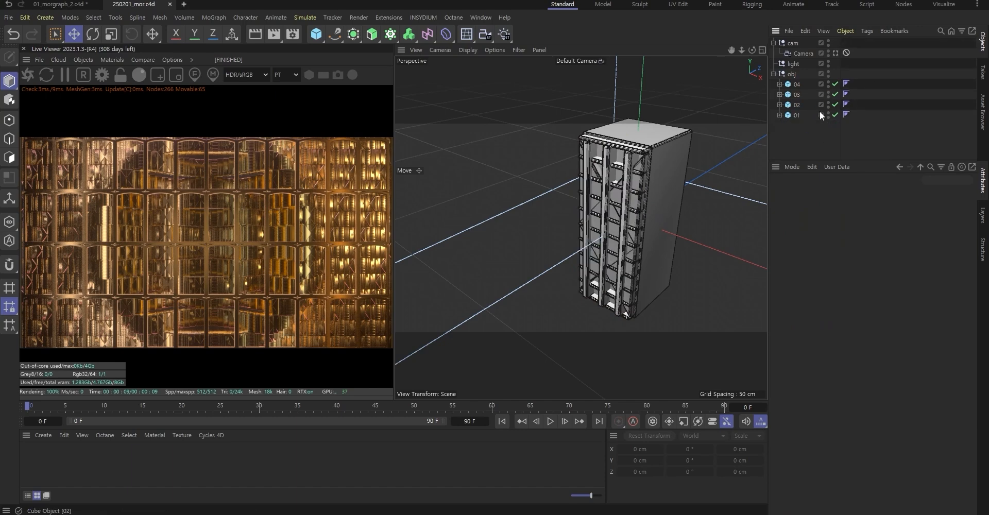
{"action": "left_click", "coordinate": [835, 53]}
Add a new Cloner under the obj null and place cubes 04, 03, 02 and 01 inside it
{"action": "left_click", "coordinate": [863, 73]}
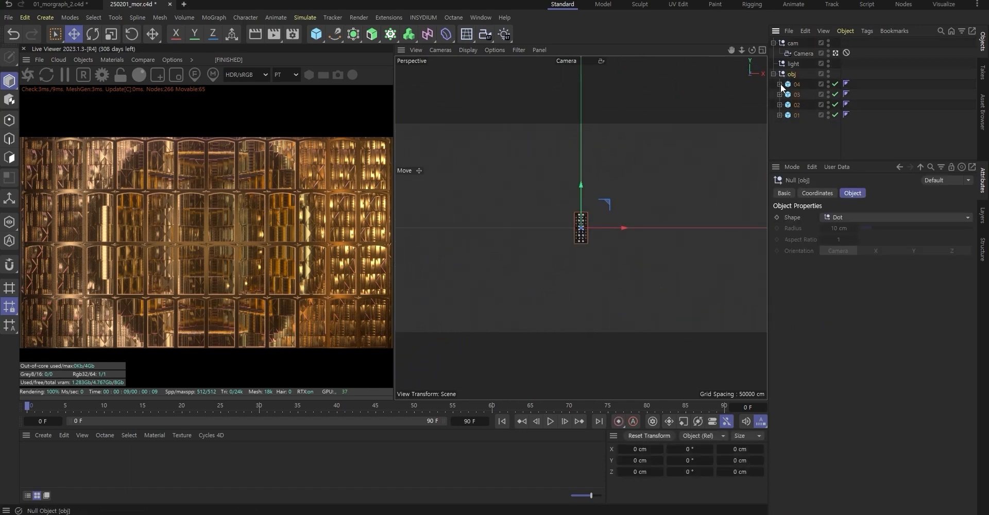
{"action": "left_click", "coordinate": [390, 33]}
{"action": "left_click", "coordinate": [420, 48]}
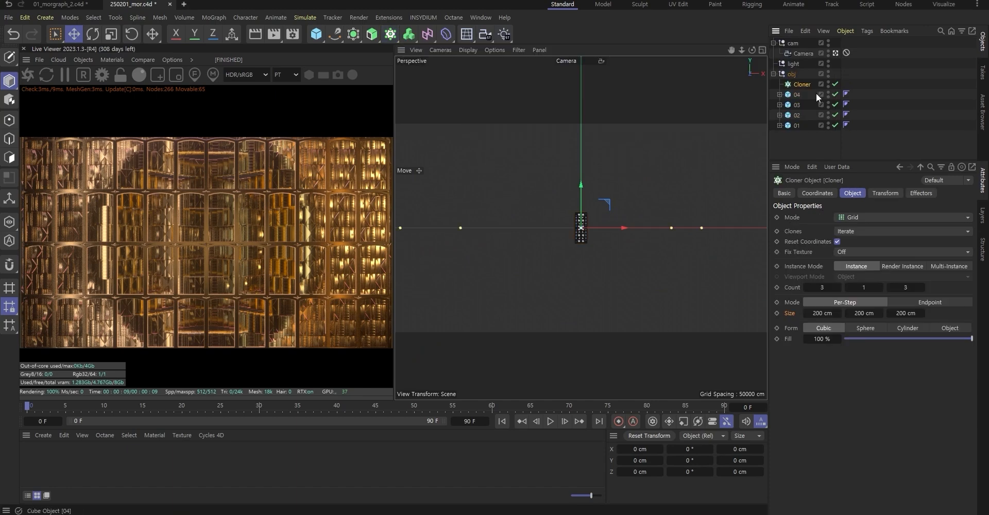
{"action": "left_click", "coordinate": [797, 94]}
{"action": "left_click", "coordinate": [793, 128], "text": "shift"}
{"action": "mouse_move", "coordinate": [793, 128]}
{"action": "left_mouse_down"}
{"action": "mouse_move", "coordinate": [799, 92]}
{"action": "mouse_move", "coordinate": [788, 87]}
{"action": "left_mouse_up"}
{"action": "left_click", "coordinate": [779, 84]}
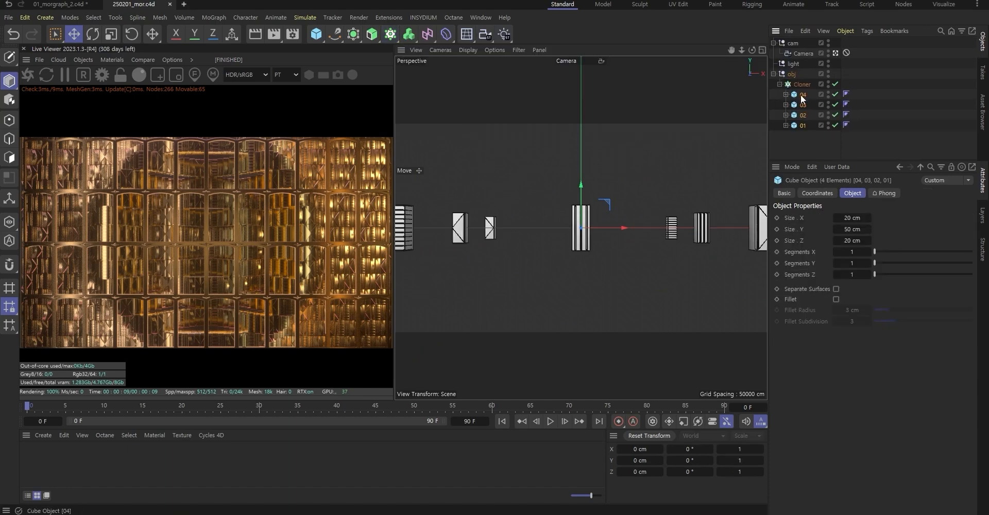
Set the new Cloner's instance mode to Render Instance
{"action": "left_click", "coordinate": [802, 94]}
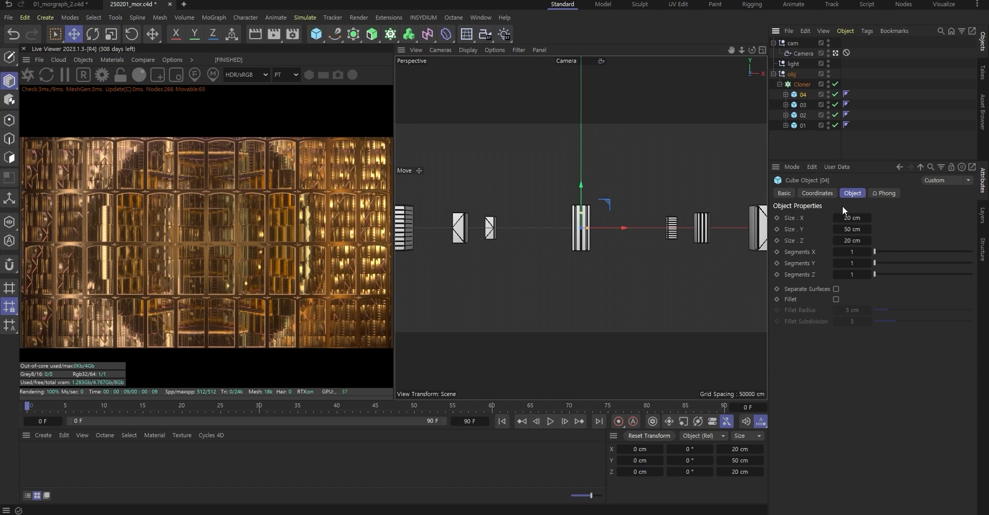
{"action": "left_click", "coordinate": [779, 84]}
{"action": "left_click", "coordinate": [789, 85]}
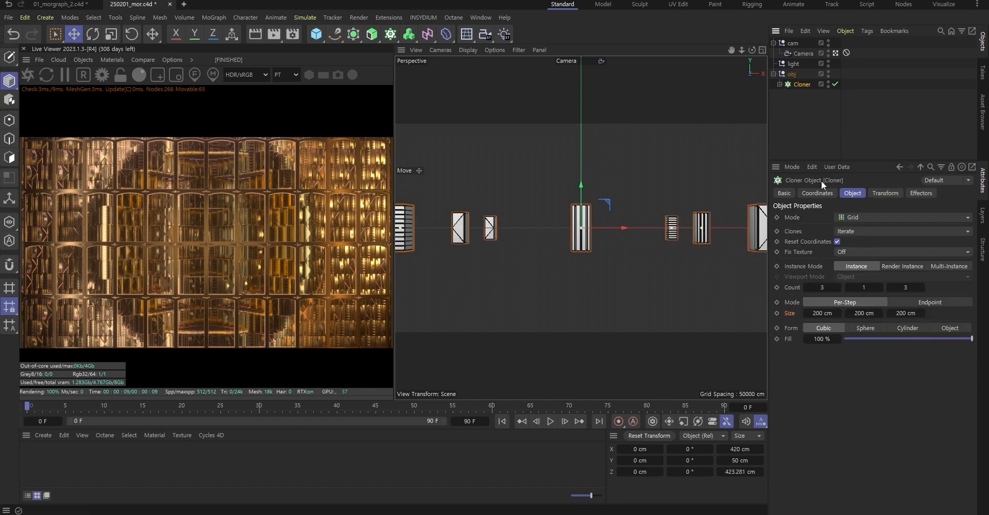
{"action": "left_click", "coordinate": [898, 266]}
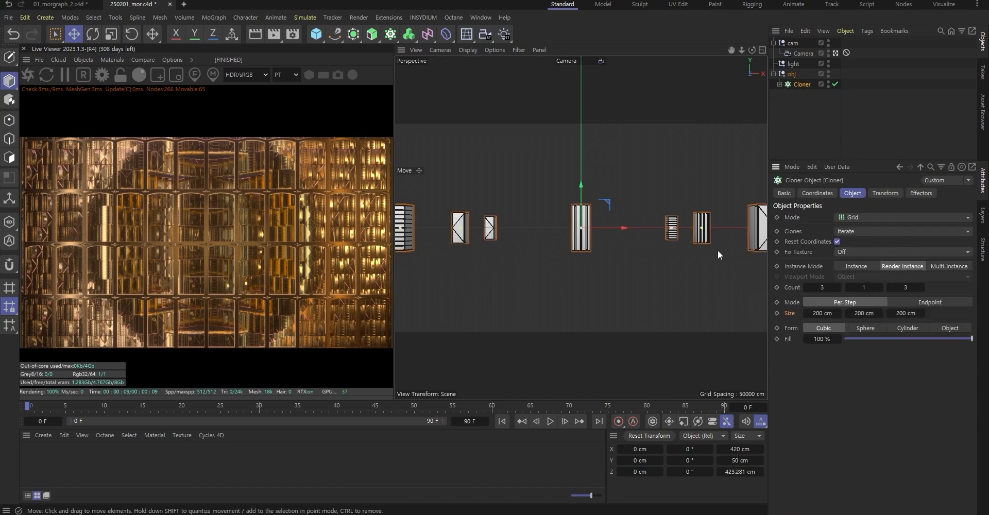
Set the new Cloner's grid count to 3 × 4 × 1
{"action": "double_click", "coordinate": [896, 287]}
{"action": "type", "text": "1"}
{"action": "key", "text": "Return"}
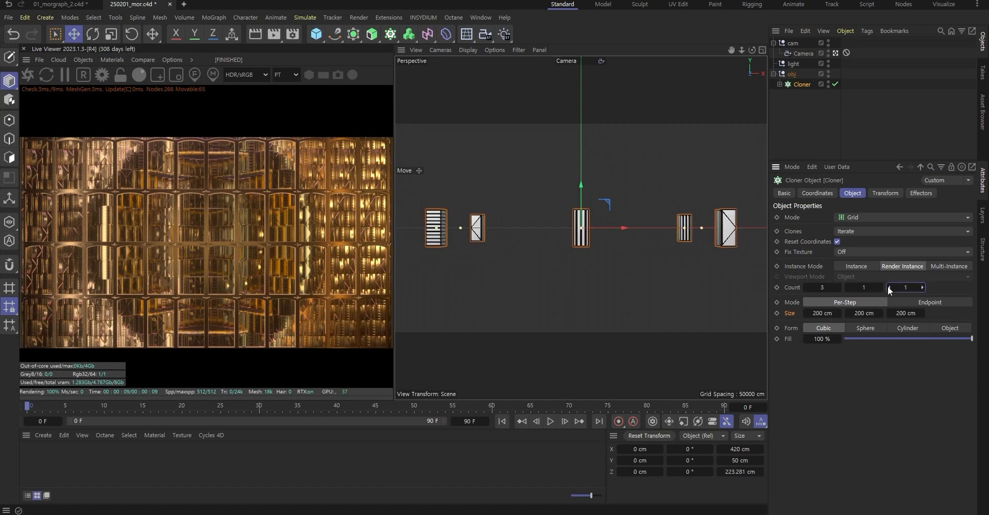
{"action": "double_click", "coordinate": [881, 284]}
{"action": "type", "text": "4"}
{"action": "key", "text": "Return"}
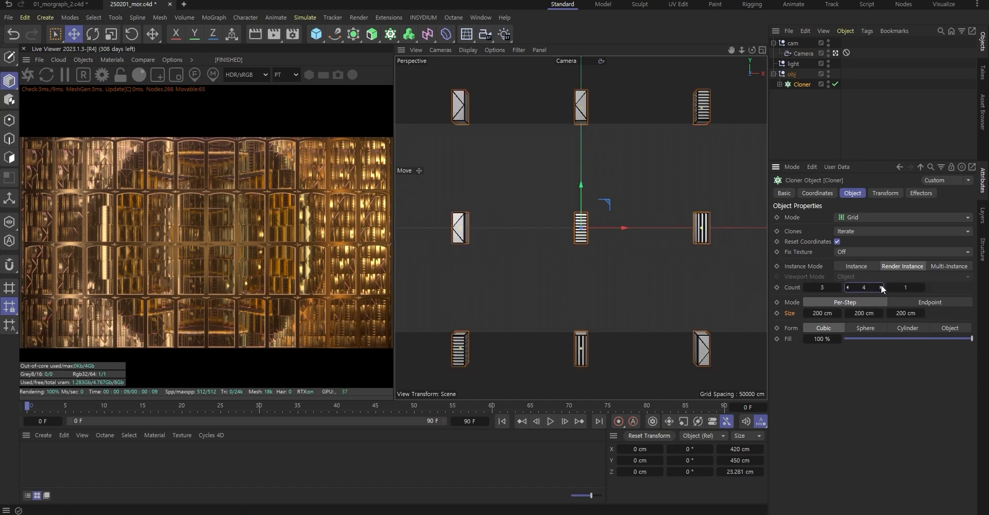
Set the Cloner's per-step size to 20 cm in X and 50 cm in Y, and raise its Y count to 6
{"action": "double_click", "coordinate": [822, 314]}
{"action": "type", "text": "20"}
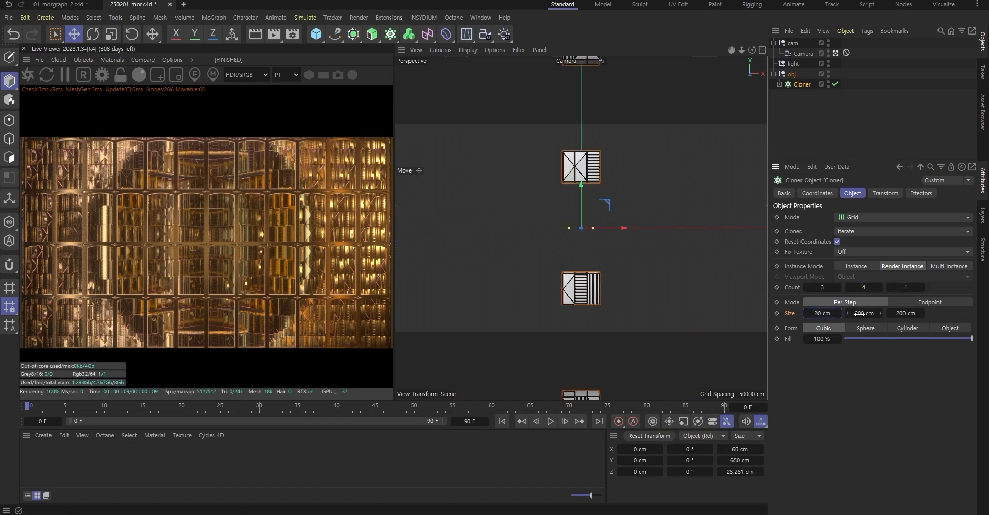
{"action": "double_click", "coordinate": [865, 314]}
{"action": "type", "text": "50"}
{"action": "key", "text": "Return"}
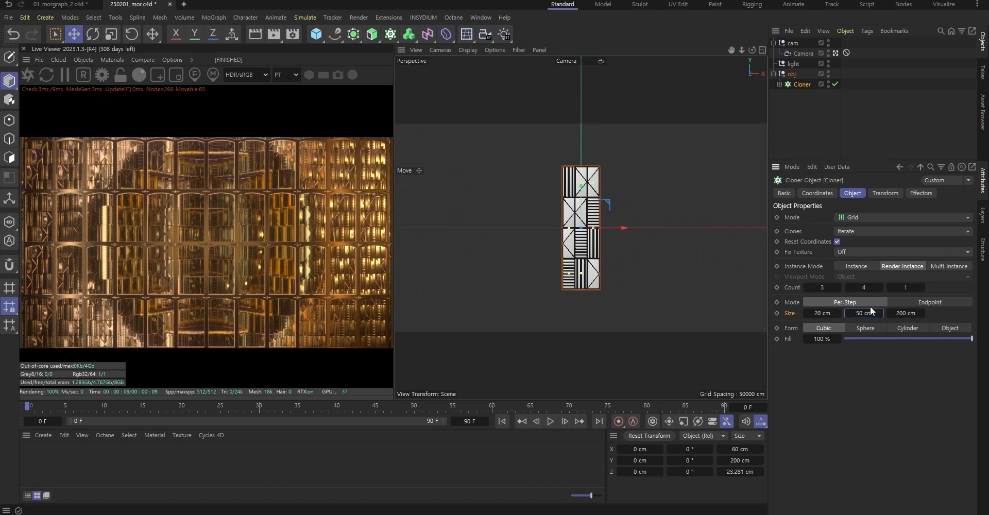
{"action": "left_click_drag", "start_coordinate": [880, 313], "coordinate": [857, 313]}
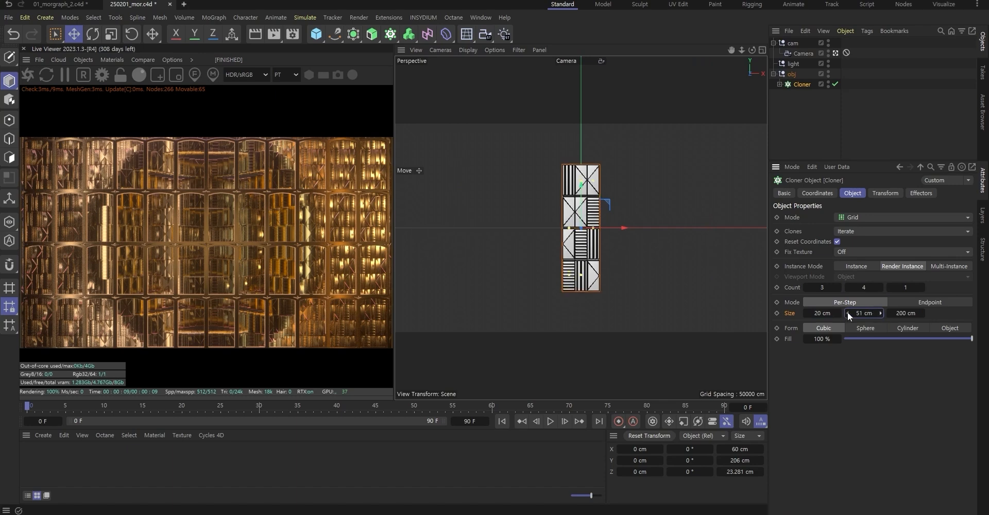
{"action": "left_click", "coordinate": [847, 312]}
{"action": "left_click", "coordinate": [879, 286]}
{"action": "left_click", "coordinate": [879, 287]}
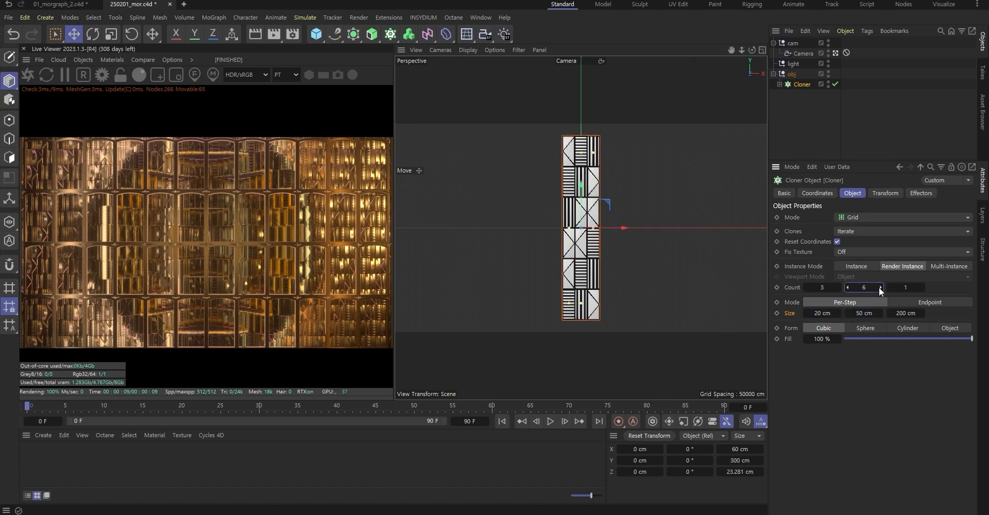
Set the opacity of the viewport's tinted safe-frame border to 100 %
{"action": "key", "text": "shift+v"}
{"action": "left_click", "coordinate": [829, 201]}
{"action": "left_click_drag", "start_coordinate": [922, 311], "coordinate": [971, 308]}
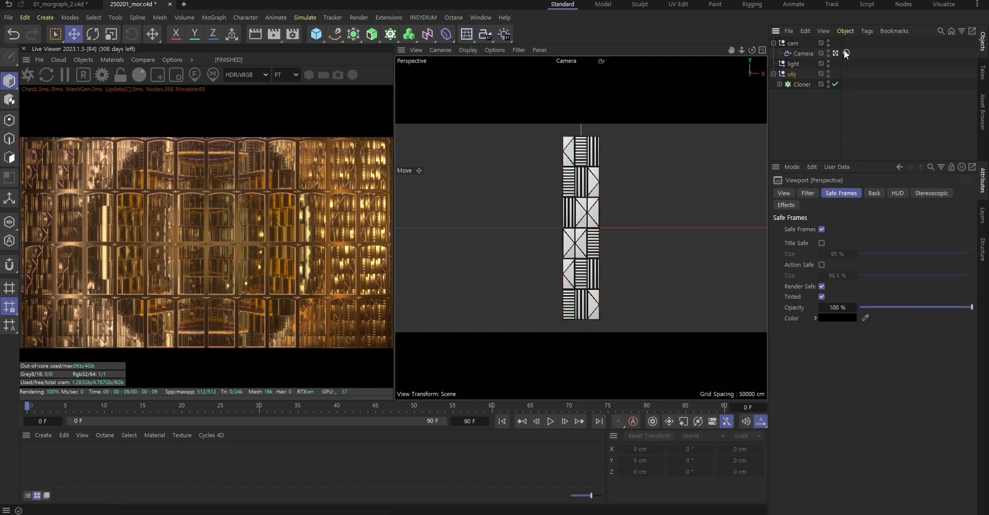
Move the Protection tag from the Camera to the cam null and open the Camera's coordinates
{"action": "left_click_drag", "start_coordinate": [846, 53], "coordinate": [846, 43]}
{"action": "left_click", "coordinate": [805, 54]}
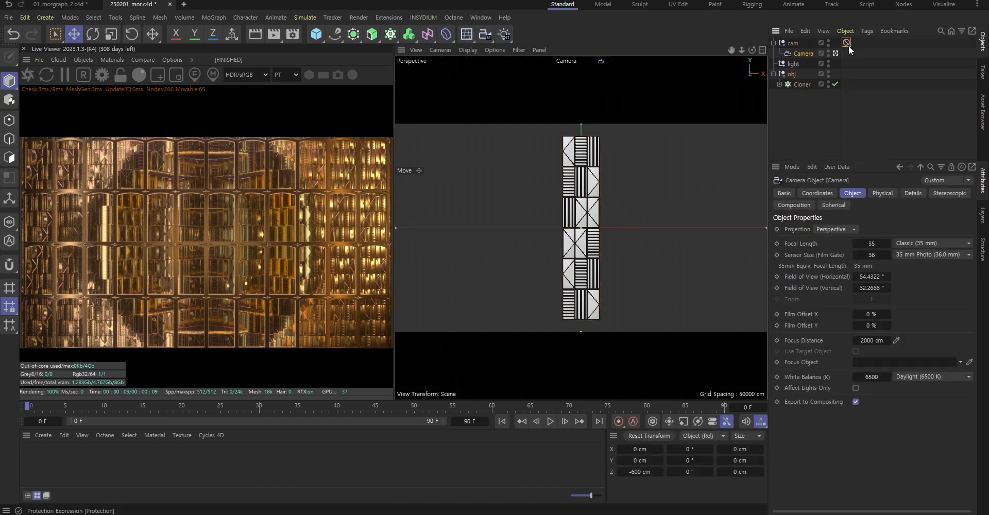
{"action": "left_click", "coordinate": [821, 194]}
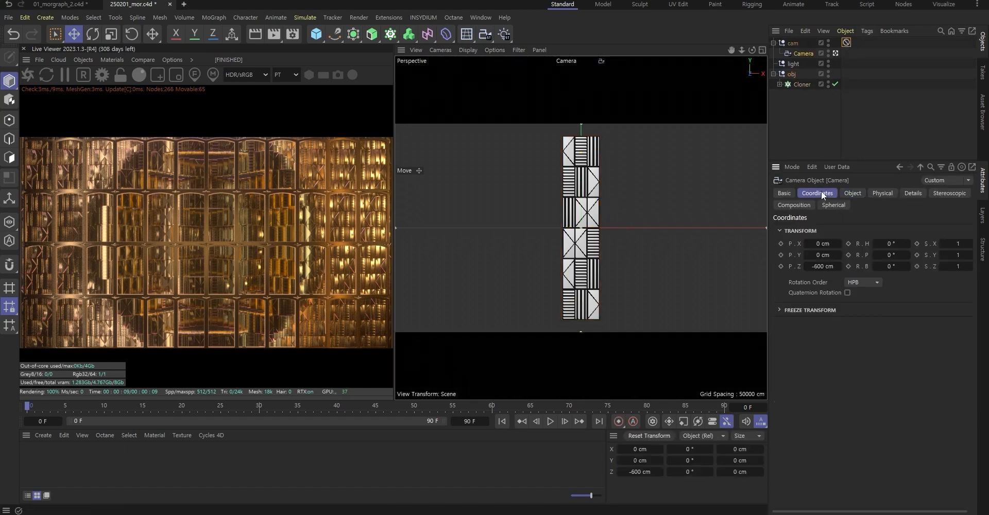
Widen the Cloner's grid to 13 columns and add rows until it fills the height of the camera frame
{"action": "left_click", "coordinate": [802, 84]}
{"action": "left_click", "coordinate": [853, 192]}
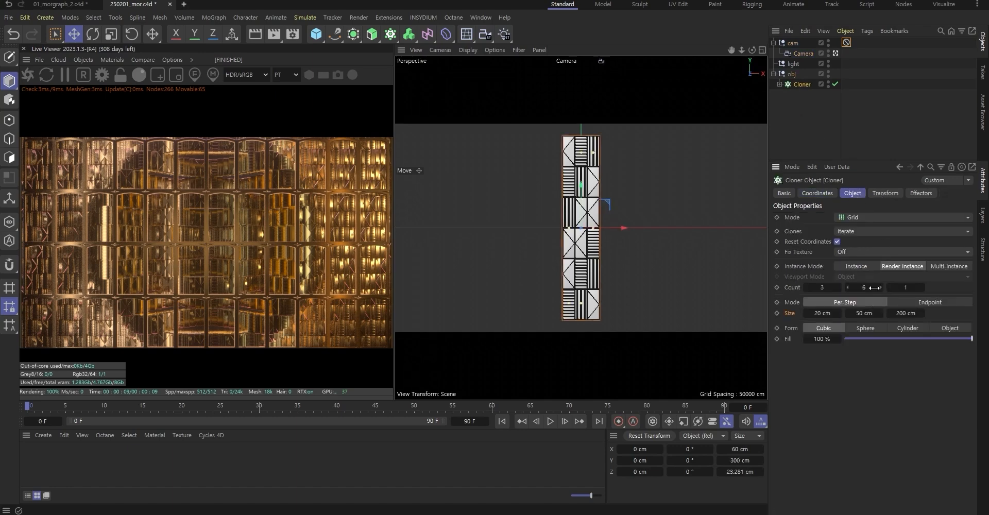
{"action": "left_click_drag", "start_coordinate": [840, 288], "coordinate": [840, 286]}
Set the Camera's focal length to 80 and move the camera back to Z -1728 cm
{"action": "left_click", "coordinate": [803, 54]}
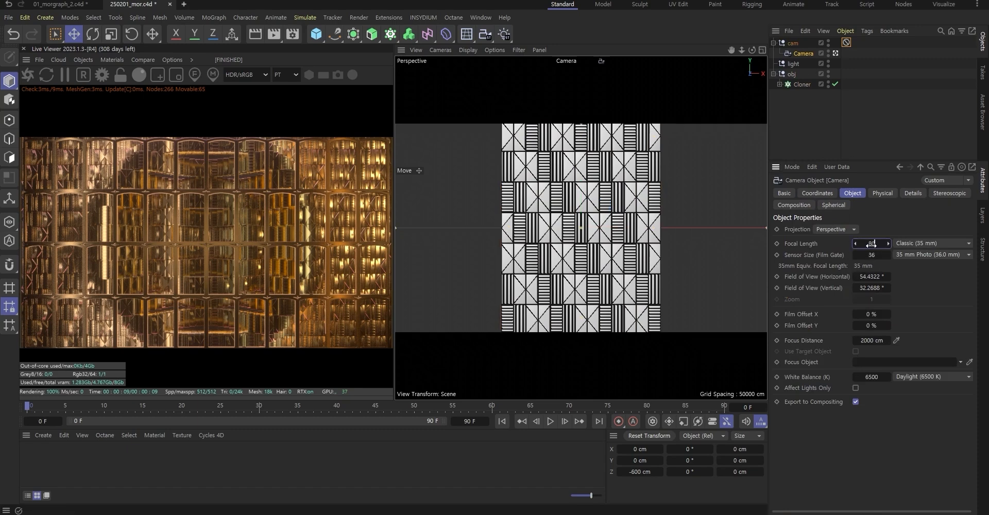
{"action": "key", "text": "Return"}
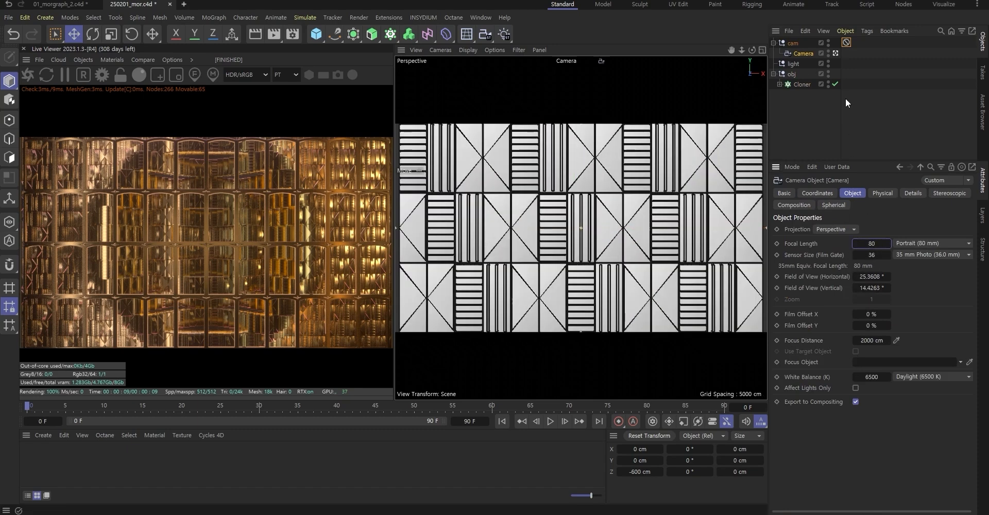
{"action": "left_click", "coordinate": [828, 193]}
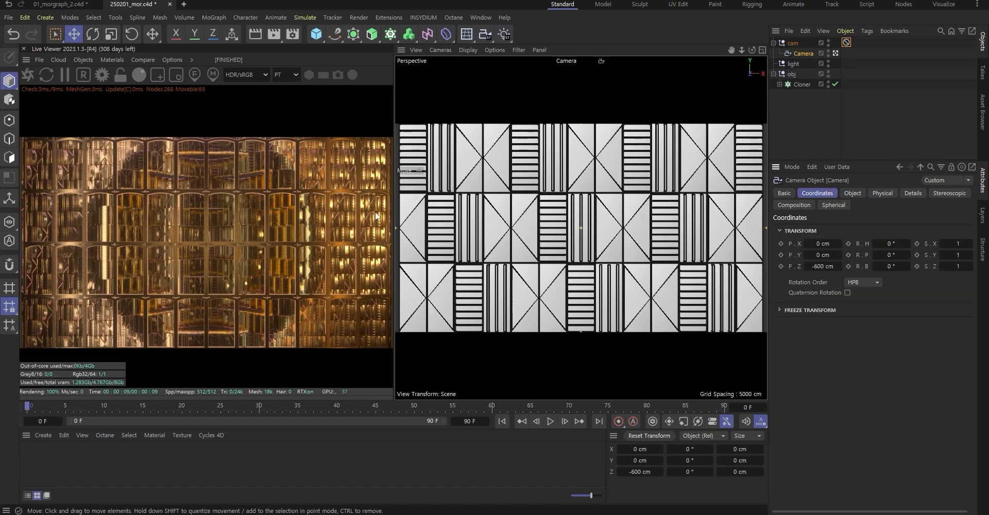
{"action": "left_click_drag", "start_coordinate": [818, 271], "coordinate": [754, 284]}
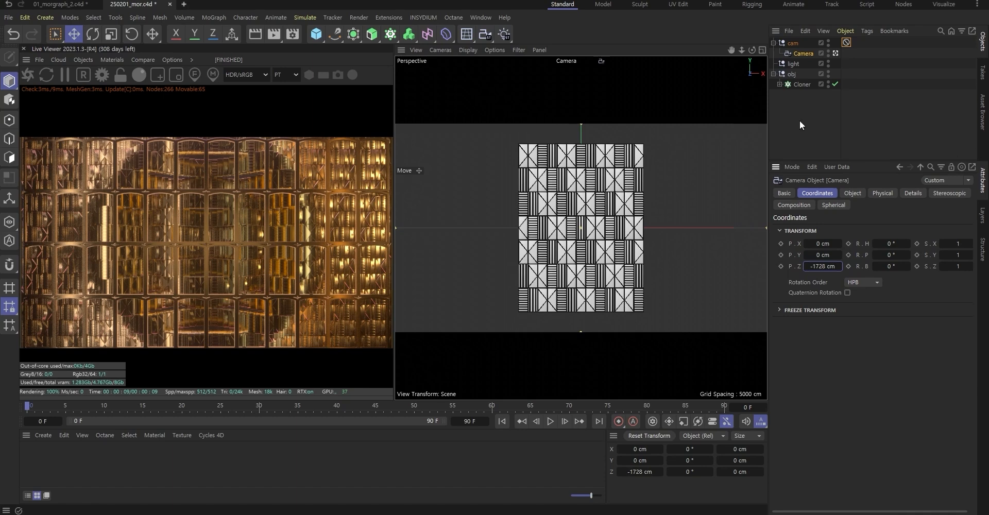
Raise the Cloner's Y count to 9 so the grid fills the height of the camera frame
{"action": "left_click", "coordinate": [800, 84]}
{"action": "left_click", "coordinate": [852, 193]}
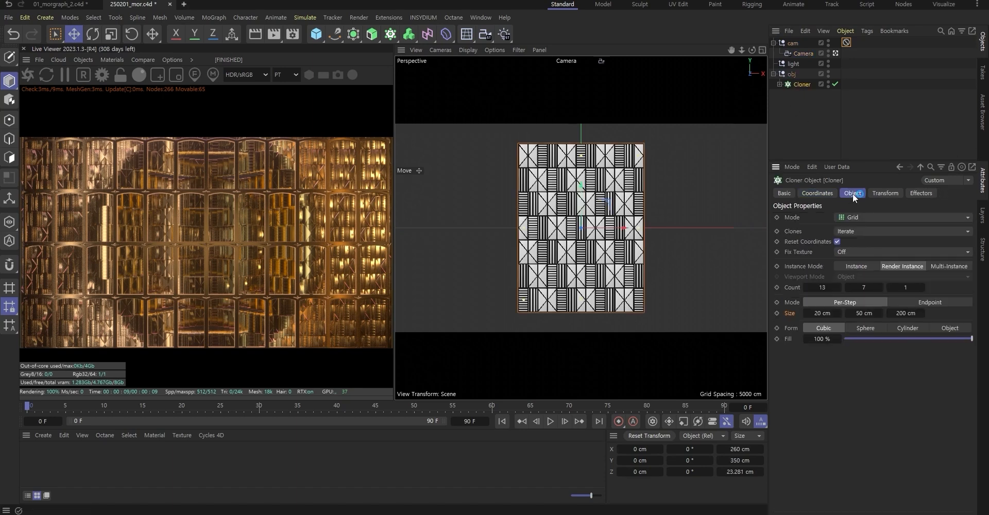
{"action": "left_click", "coordinate": [882, 286]}
{"action": "left_click", "coordinate": [882, 286]}
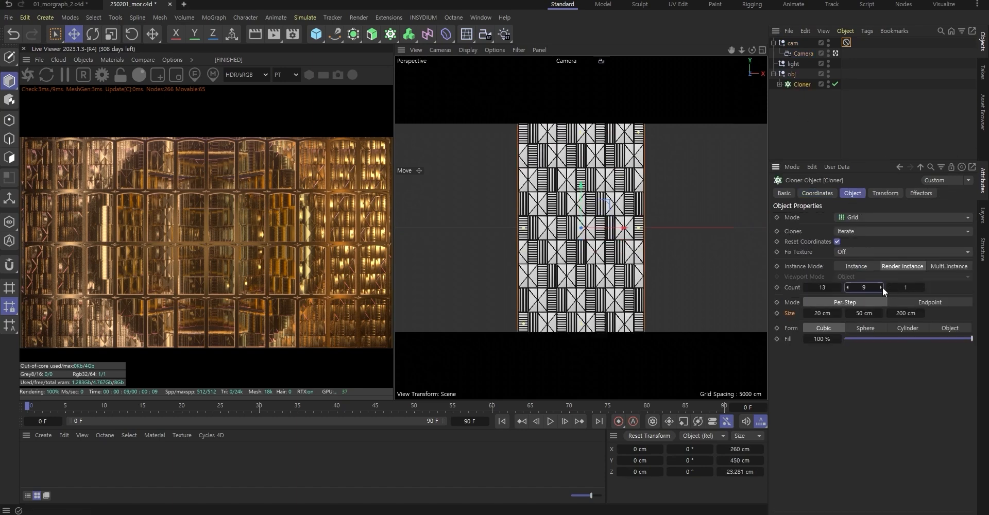
Move the Camera back to Z -1797 cm and widen the Cloner's grid to 40 columns
{"action": "left_click", "coordinate": [802, 55]}
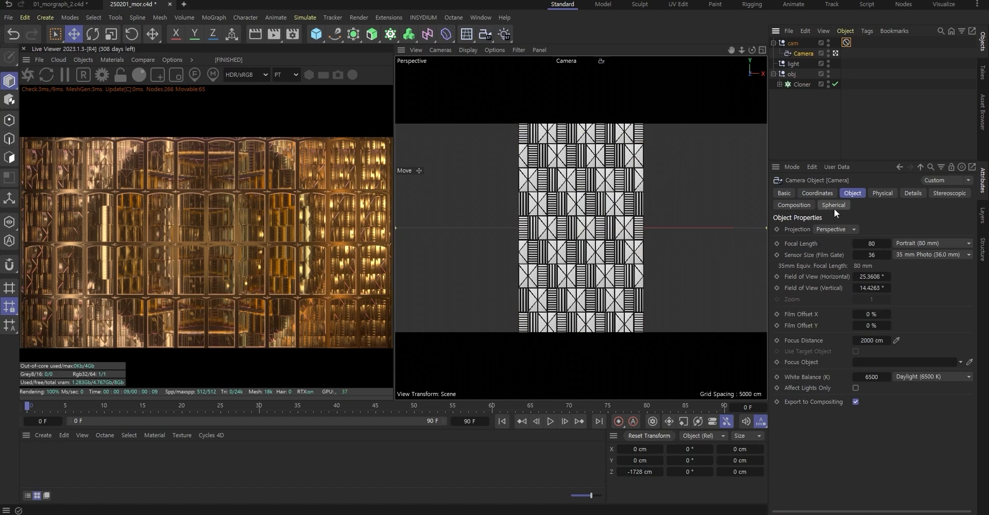
{"action": "left_click", "coordinate": [817, 193]}
{"action": "left_click_drag", "start_coordinate": [826, 262], "coordinate": [801, 262]}
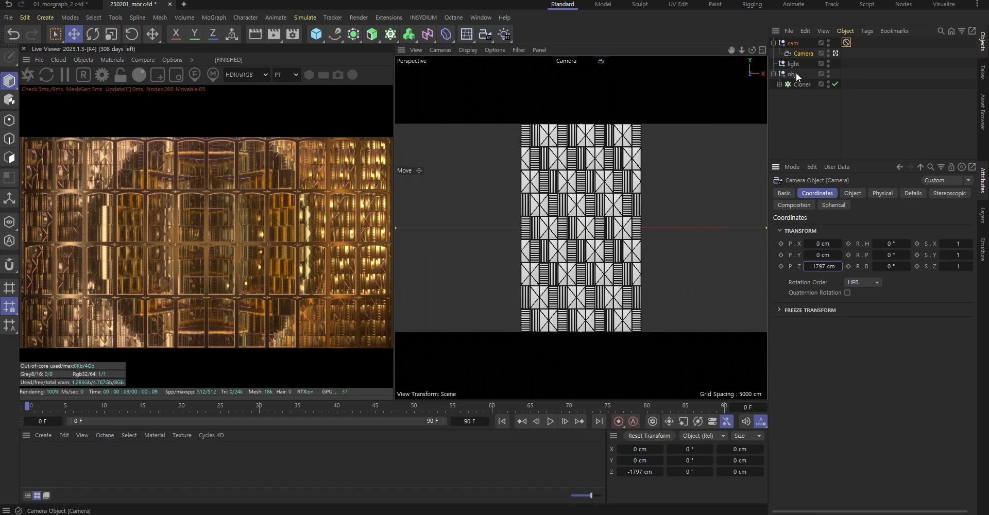
{"action": "left_click", "coordinate": [802, 84]}
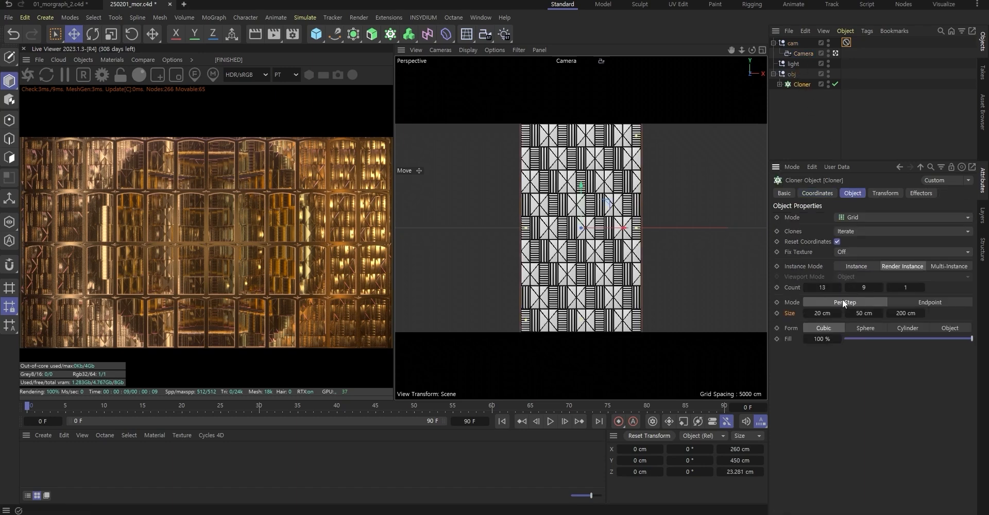
{"action": "left_click_drag", "start_coordinate": [839, 287], "coordinate": [839, 286]}
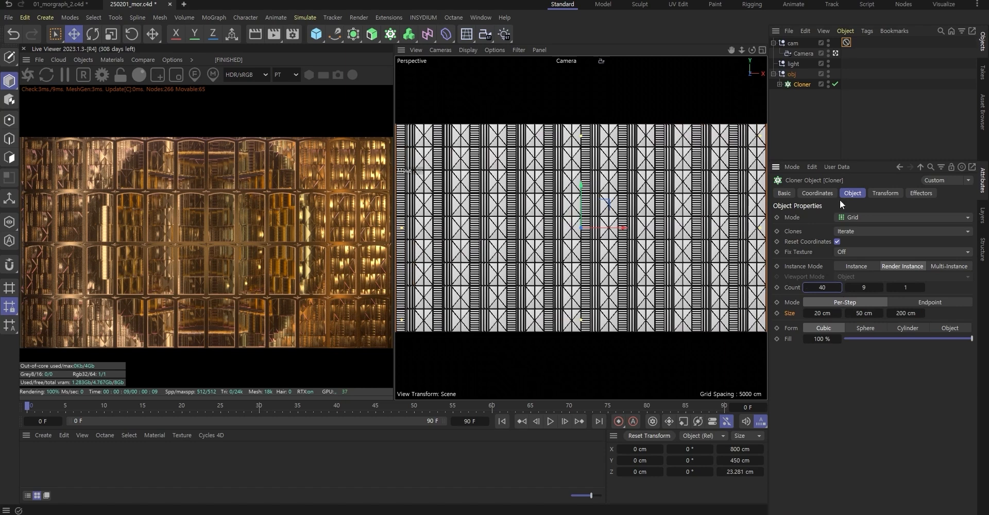
{"action": "left_click", "coordinate": [780, 84]}
{"action": "left_click", "coordinate": [870, 88]}
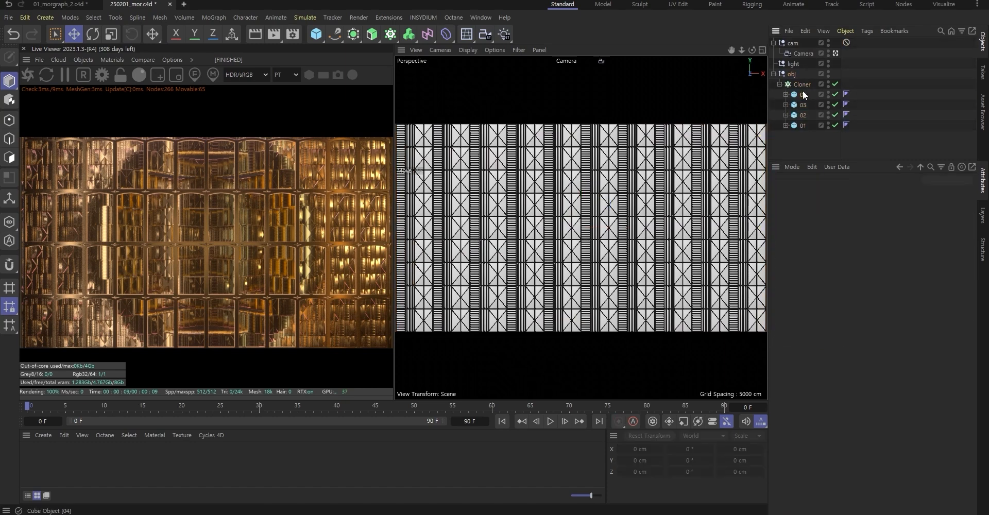
{"action": "left_click_drag", "start_coordinate": [802, 92], "coordinate": [808, 89], "text": "ctrl"}
{"action": "key", "text": "ctrl+z"}
Set the Cloner's grid count to 41 in X and 9 in Y to stagger the variations
{"action": "left_click", "coordinate": [801, 84]}
{"action": "left_click", "coordinate": [880, 287]}
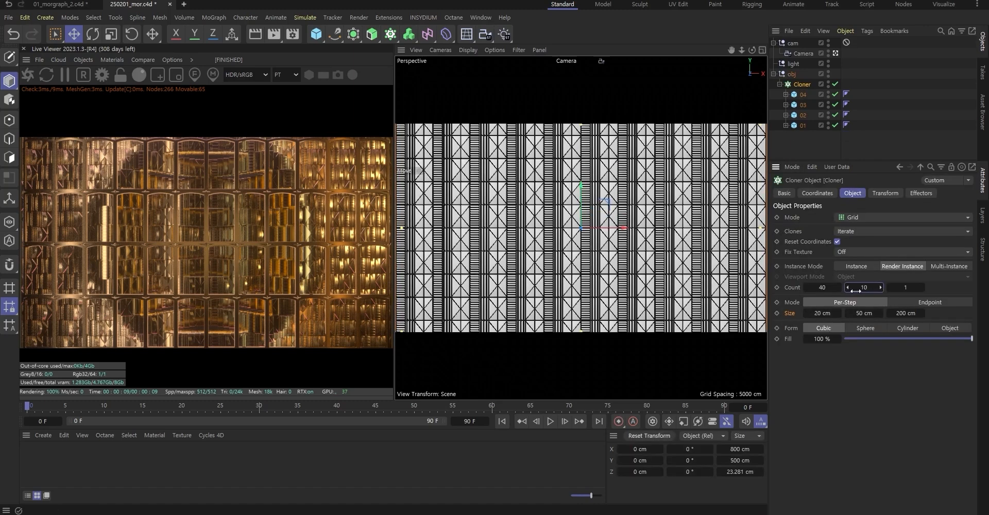
{"action": "left_click", "coordinate": [845, 286]}
{"action": "left_click", "coordinate": [836, 286]}
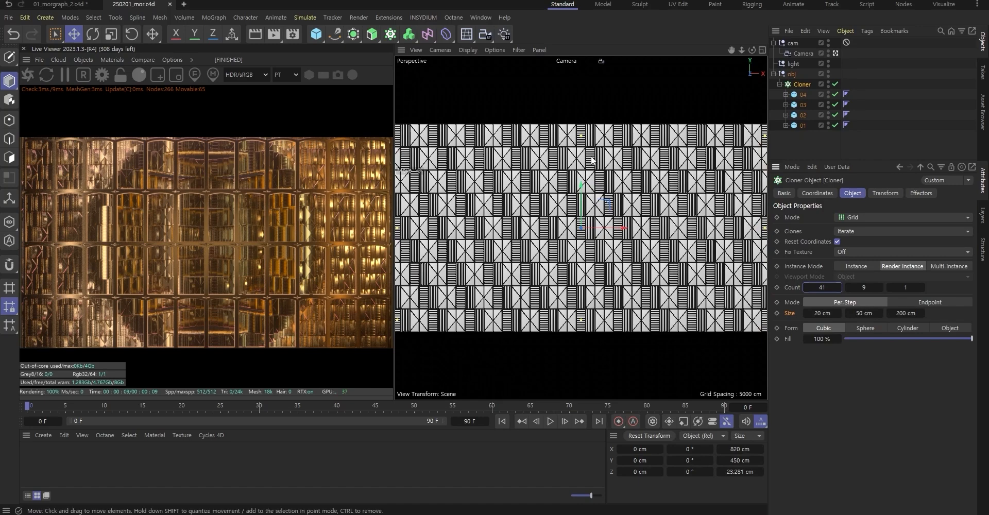
Start the Octane Live Viewer render, review the Path tracing kernel settings and close them
{"action": "left_click", "coordinate": [860, 112]}
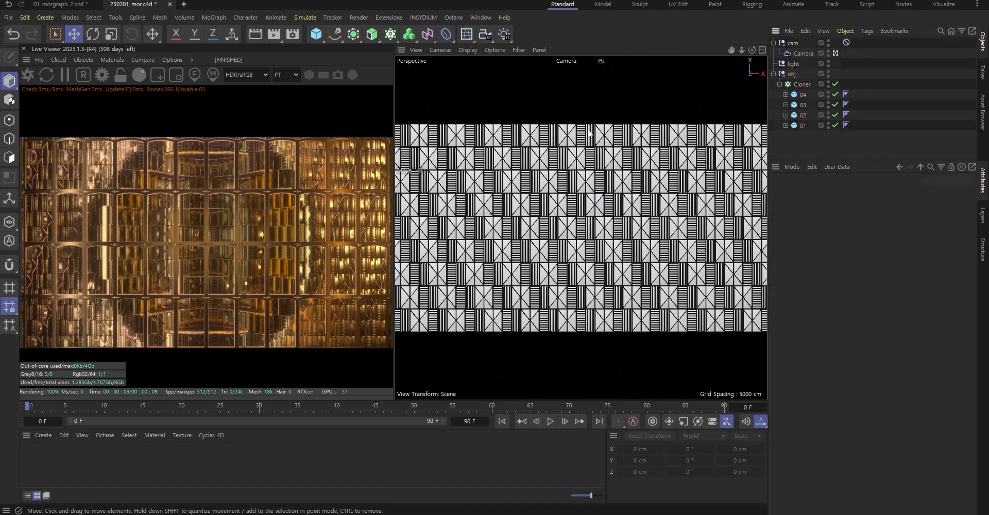
{"action": "left_click", "coordinate": [27, 77]}
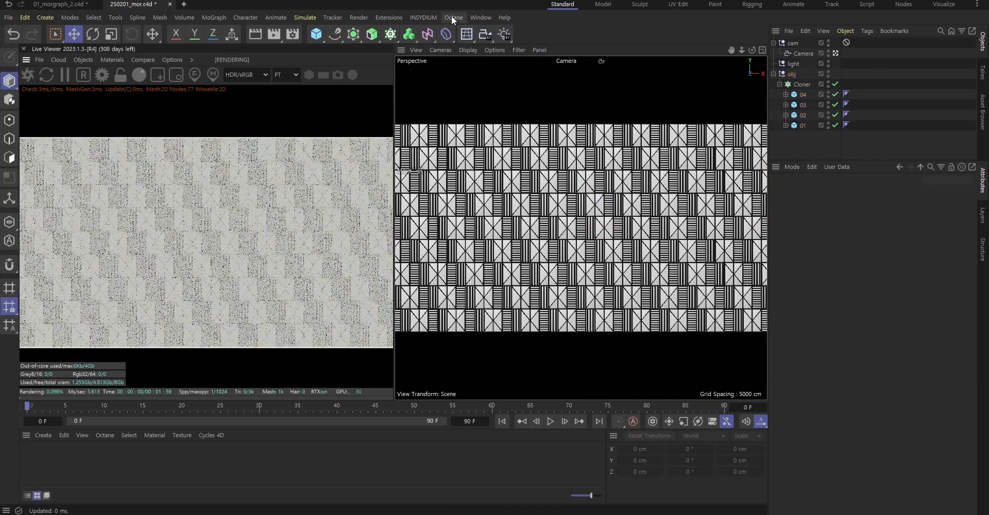
{"action": "left_click", "coordinate": [446, 17]}
{"action": "left_click", "coordinate": [462, 54]}
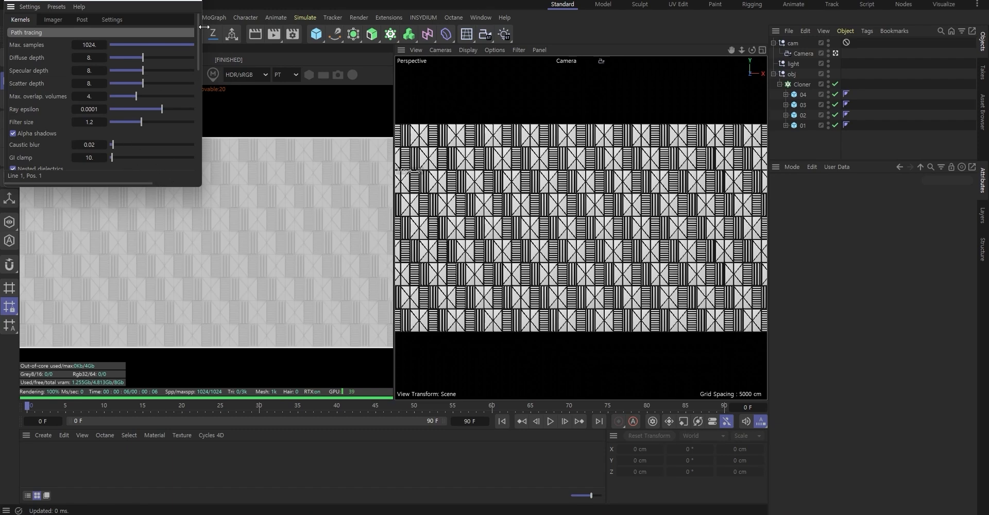
{"action": "left_click", "coordinate": [192, 2]}
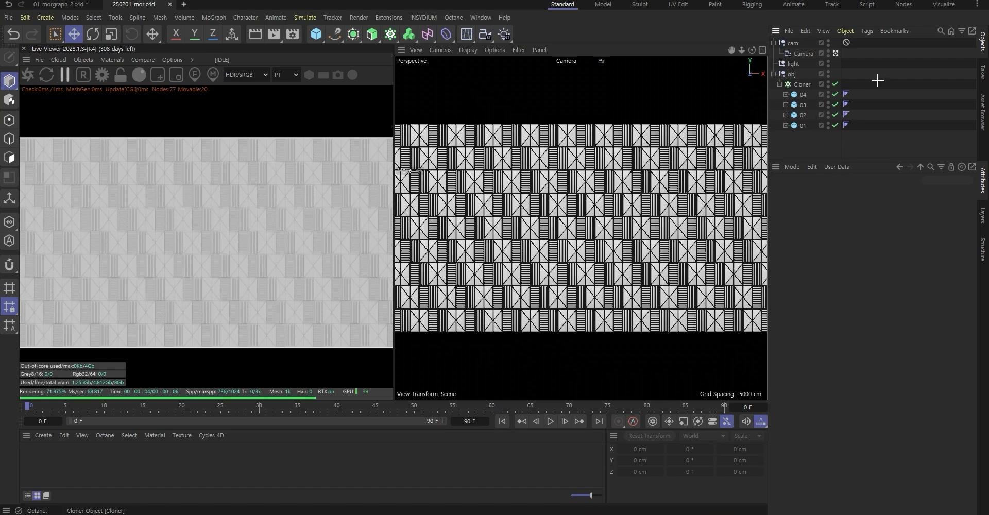
Add a Plain effector to the Cloner, placed above it under obj, and open the effector's transform parameters
{"action": "left_click", "coordinate": [779, 85]}
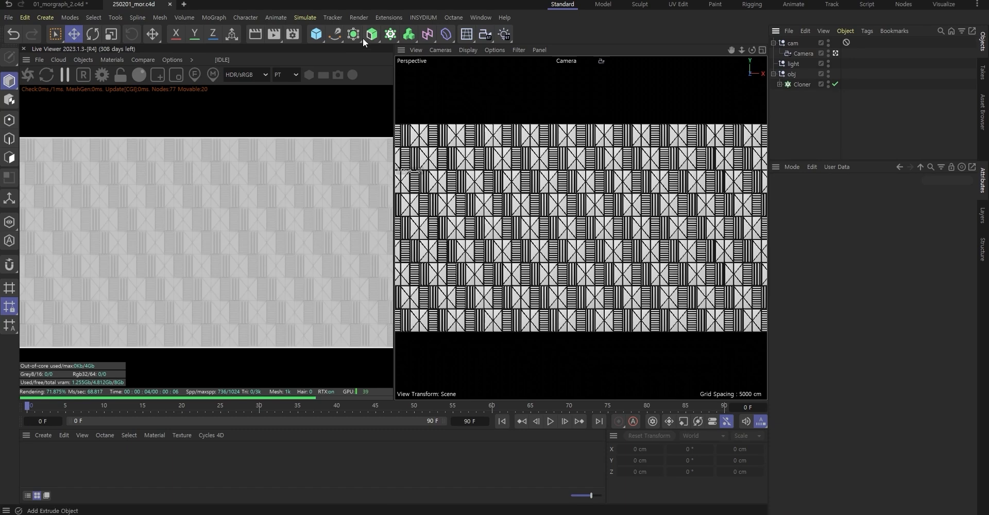
{"action": "left_click", "coordinate": [798, 84]}
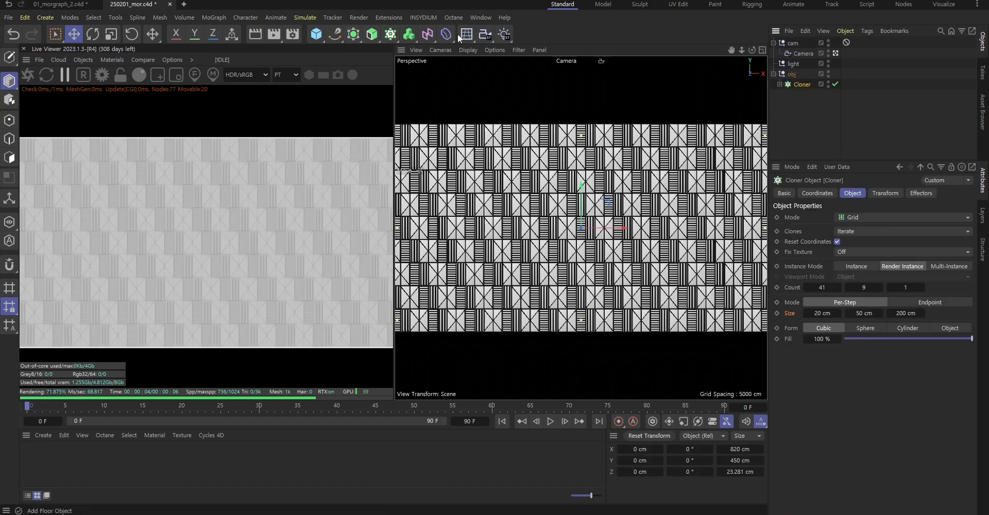
{"action": "left_click", "coordinate": [390, 34]}
{"action": "left_click", "coordinate": [626, 49]}
{"action": "left_click_drag", "start_coordinate": [806, 95], "coordinate": [802, 79]}
{"action": "left_click", "coordinate": [779, 95]}
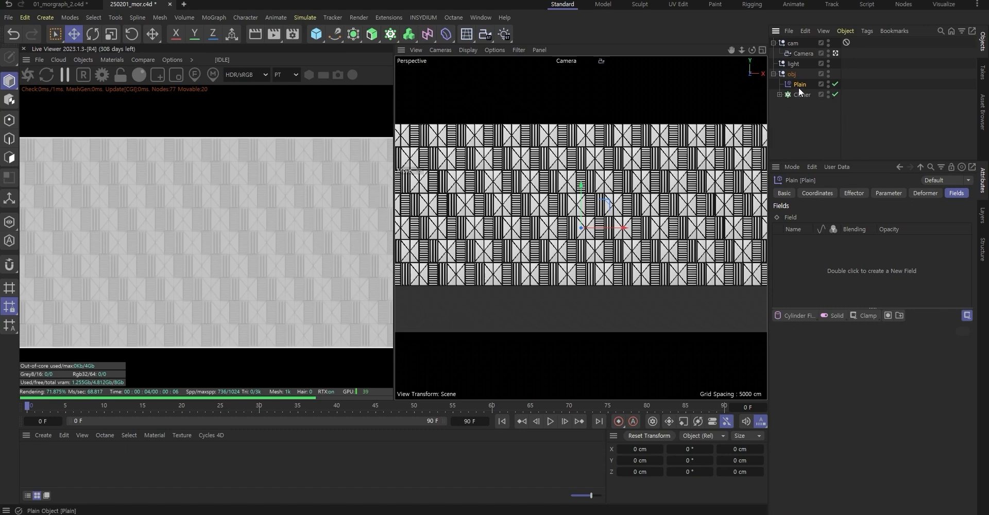
{"action": "left_click", "coordinate": [887, 192]}
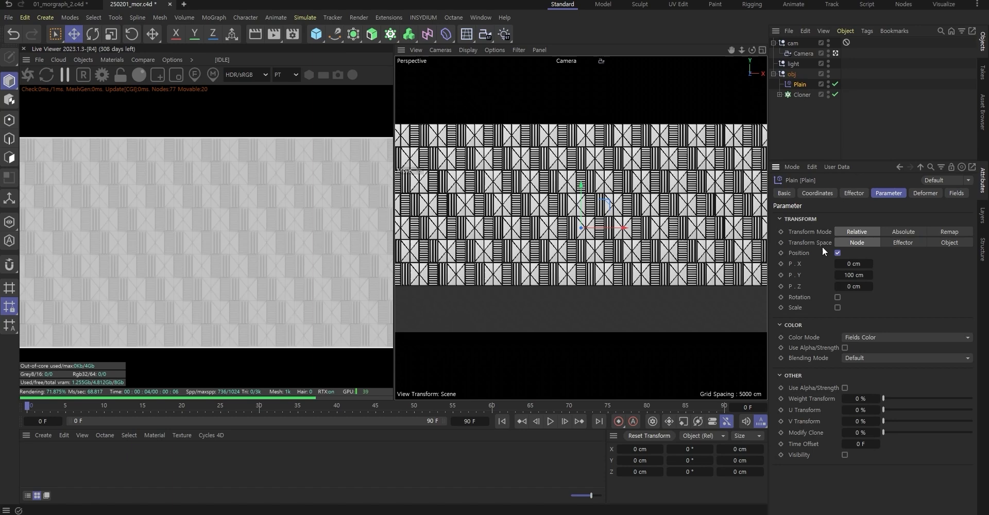
{"action": "left_click", "coordinate": [837, 273]}
{"action": "left_click", "coordinate": [838, 273]}
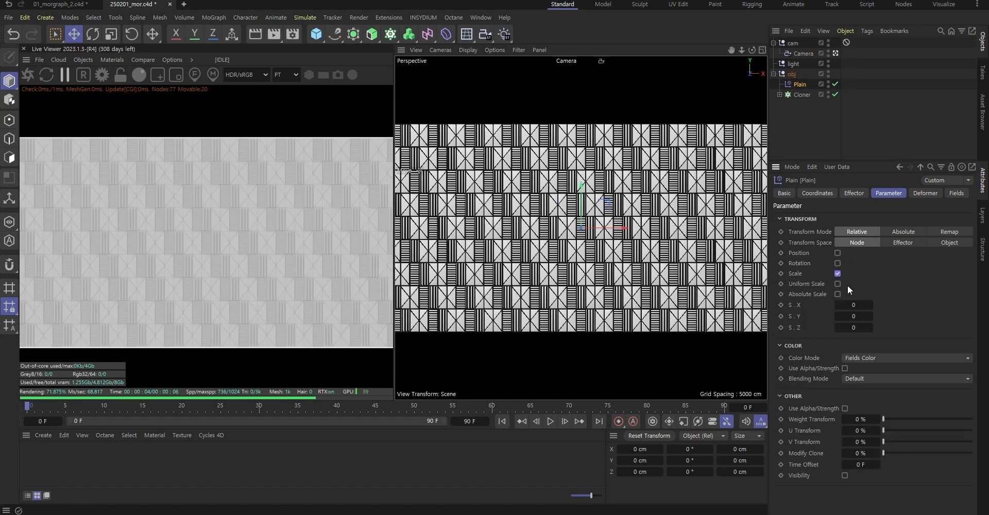
{"action": "left_click", "coordinate": [837, 273]}
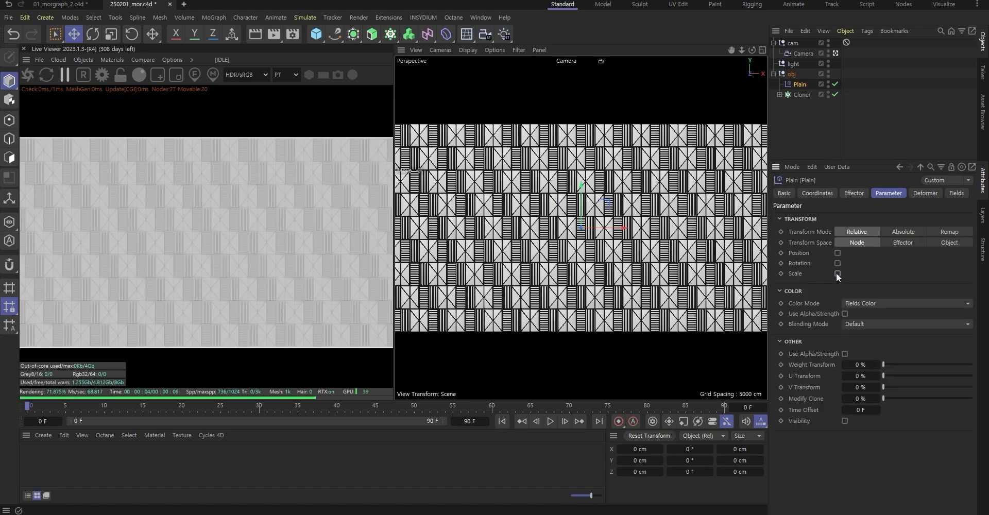
{"action": "left_click", "coordinate": [838, 252]}
Set the Plain effector's Y position to 0 cm and offset its Z position so the clones move toward the camera
{"action": "double_click", "coordinate": [851, 275]}
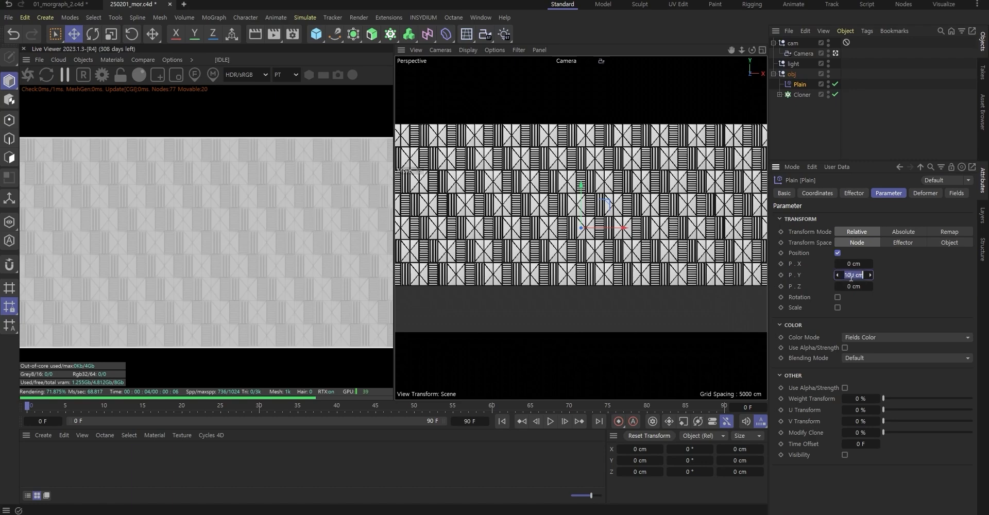
{"action": "type", "text": "0"}
{"action": "key", "text": "Return"}
{"action": "mouse_move", "coordinate": [854, 287]}
{"action": "left_mouse_down"}
{"action": "mouse_move", "coordinate": [824, 287]}
{"action": "mouse_move", "coordinate": [858, 287]}
{"action": "left_mouse_up"}
Add a Torus Field to the Plain effector and set the field's direction to +Z
{"action": "left_click", "coordinate": [956, 194]}
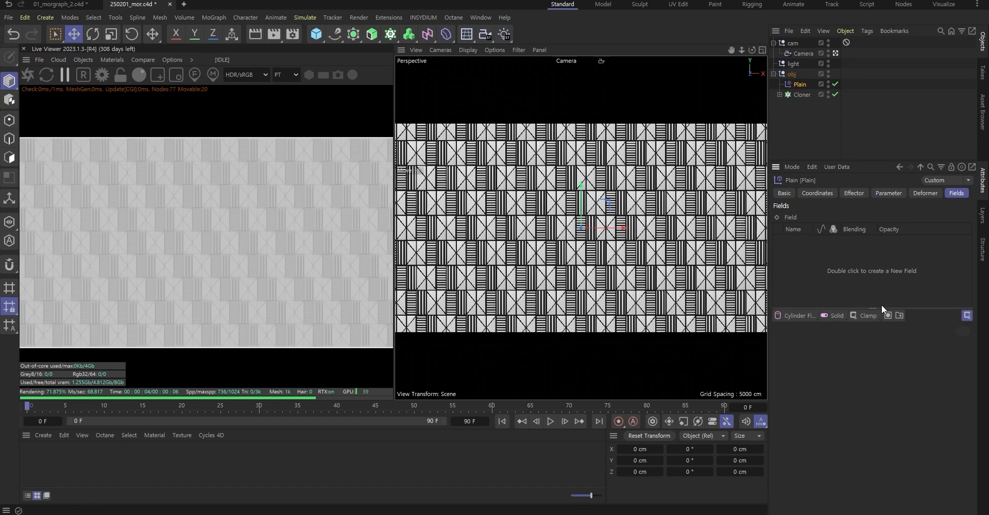
{"action": "left_click", "coordinate": [796, 315]}
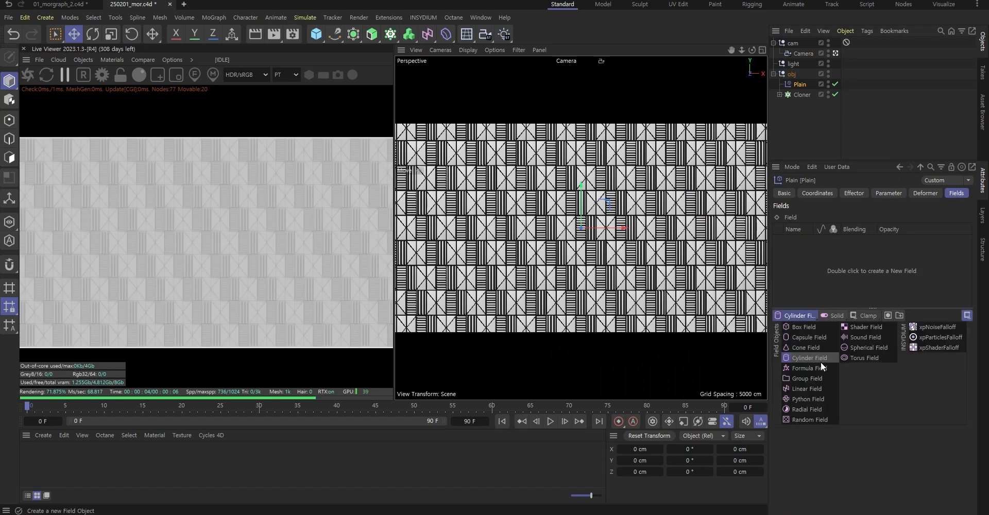
{"action": "left_click", "coordinate": [852, 356]}
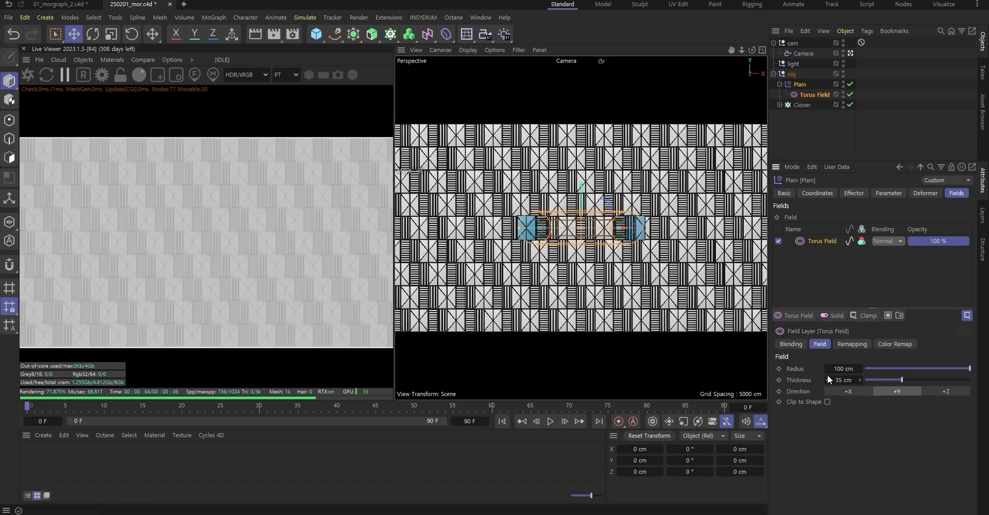
{"action": "left_click", "coordinate": [815, 95]}
{"action": "left_click", "coordinate": [850, 192]}
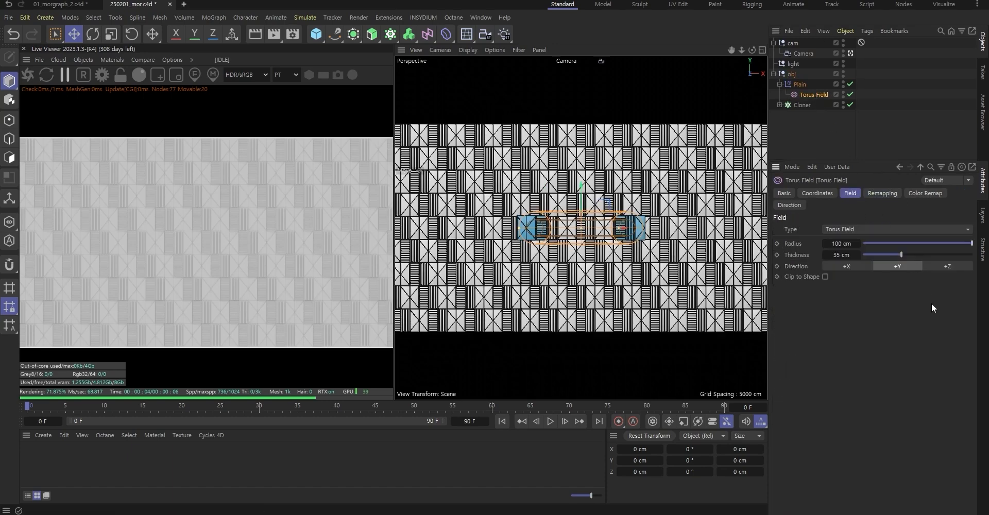
{"action": "left_click", "coordinate": [946, 266]}
Set the Torus Field's thickness to 56 cm while checking the clone offset from the top view, and save the scene
{"action": "middle_click", "coordinate": [645, 222]}
{"action": "middle_click", "coordinate": [643, 179]}
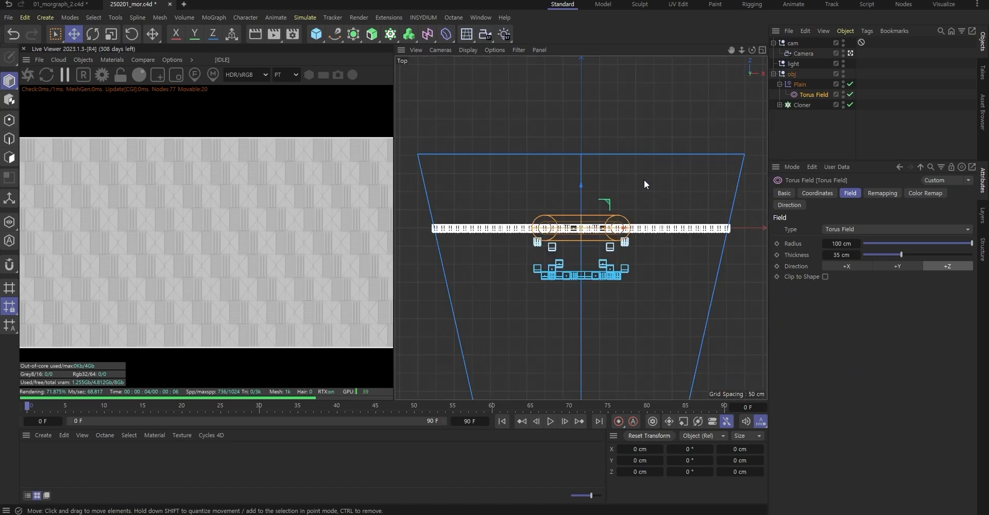
{"action": "scroll", "coordinate": [644, 179], "scroll_direction": "up", "scroll_amount": 1}
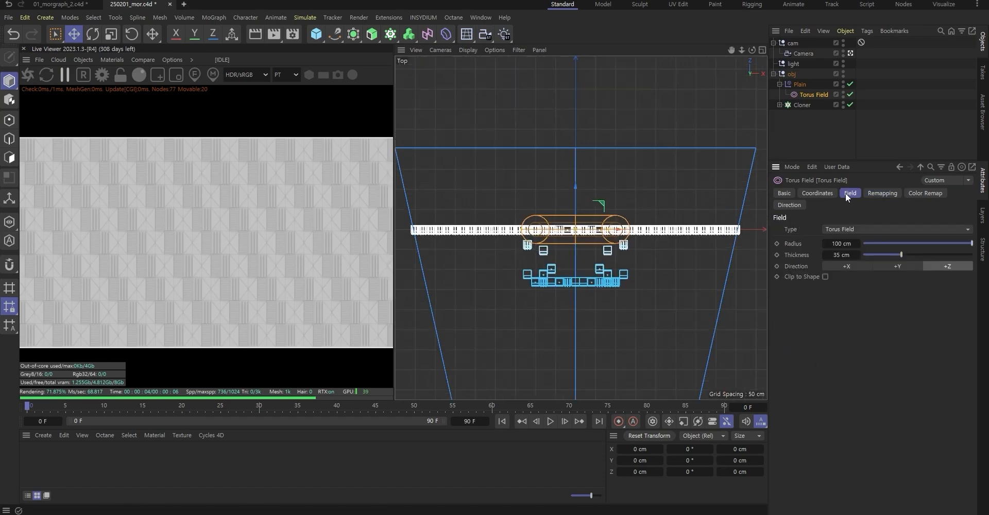
{"action": "left_click_drag", "start_coordinate": [837, 254], "coordinate": [853, 254]}
{"action": "middle_click", "coordinate": [596, 244]}
{"action": "middle_click", "coordinate": [553, 148]}
{"action": "key", "text": "ctrl+s"}
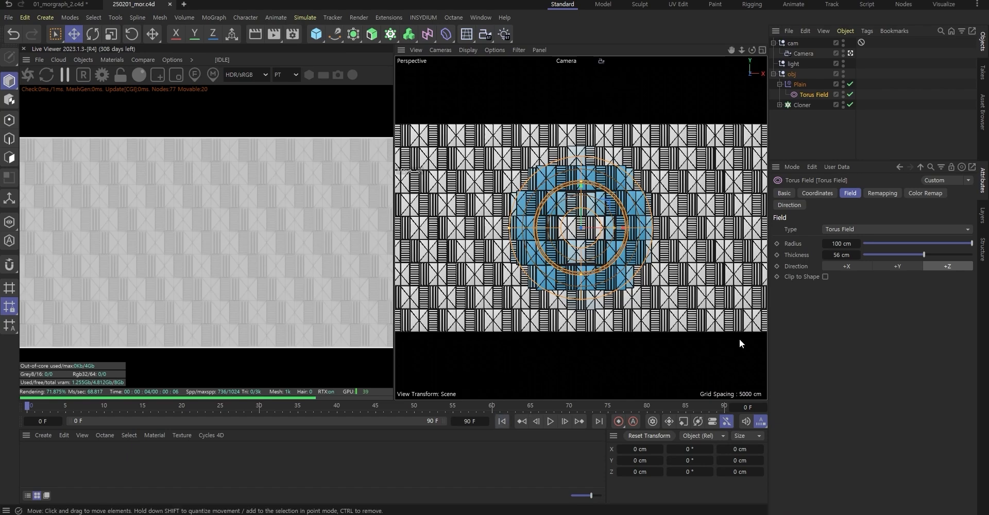
Keyframe the Torus Field's radius at 0 cm on frame 0 and 527 cm on frame 60, and save the scene
{"action": "left_click", "coordinate": [842, 244]}
{"action": "type", "text": "0"}
{"action": "key", "text": "Return"}
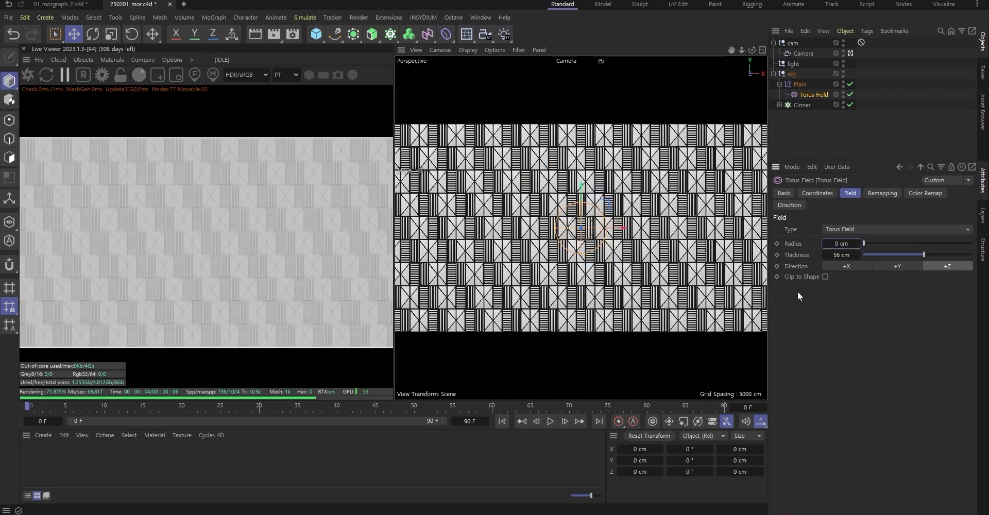
{"action": "left_click", "coordinate": [777, 244]}
{"action": "left_click", "coordinate": [487, 409]}
{"action": "left_click_drag", "start_coordinate": [918, 240], "coordinate": [969, 243]}
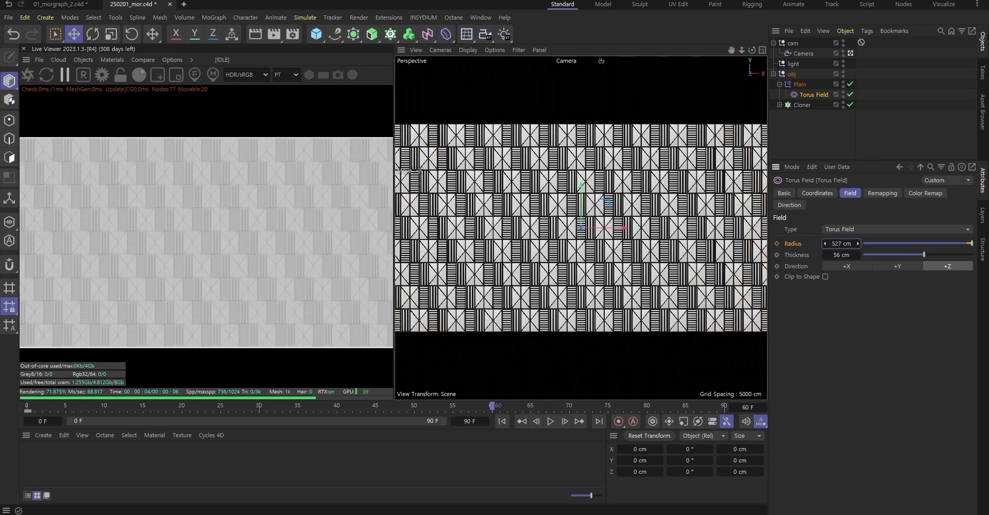
{"action": "left_click", "coordinate": [777, 243]}
{"action": "key", "text": "ctrl+s"}
Play the radius animation from the start and open the Torus Field's keys in the Dope Sheet timeline
{"action": "left_click", "coordinate": [502, 421]}
{"action": "left_click", "coordinate": [551, 422]}
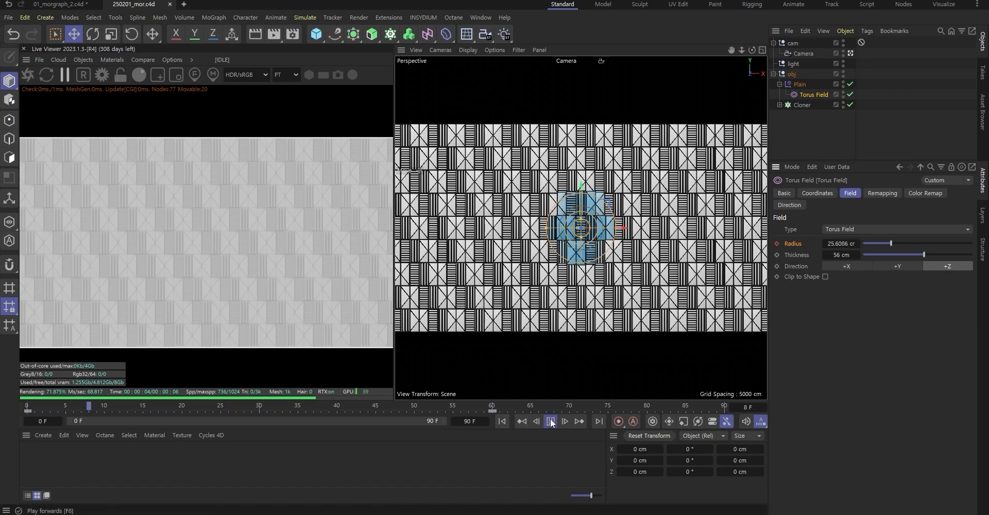
{"action": "left_click", "coordinate": [480, 17]}
{"action": "left_click", "coordinate": [520, 230]}
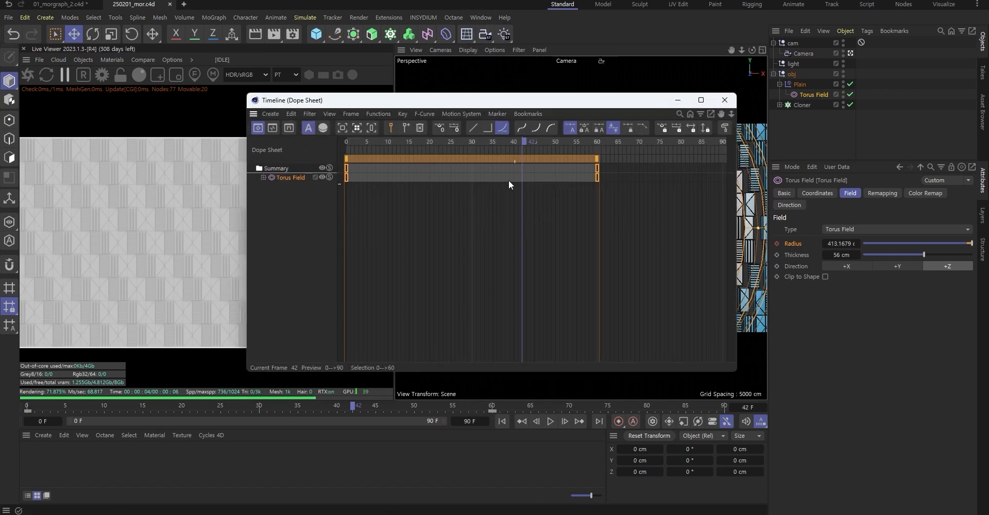
Show the Torus Field's radius animation as an F-curve and reshape the tangents of its start and end keys
{"action": "left_click", "coordinate": [517, 219]}
{"action": "left_click_drag", "start_coordinate": [505, 182], "coordinate": [354, 163]}
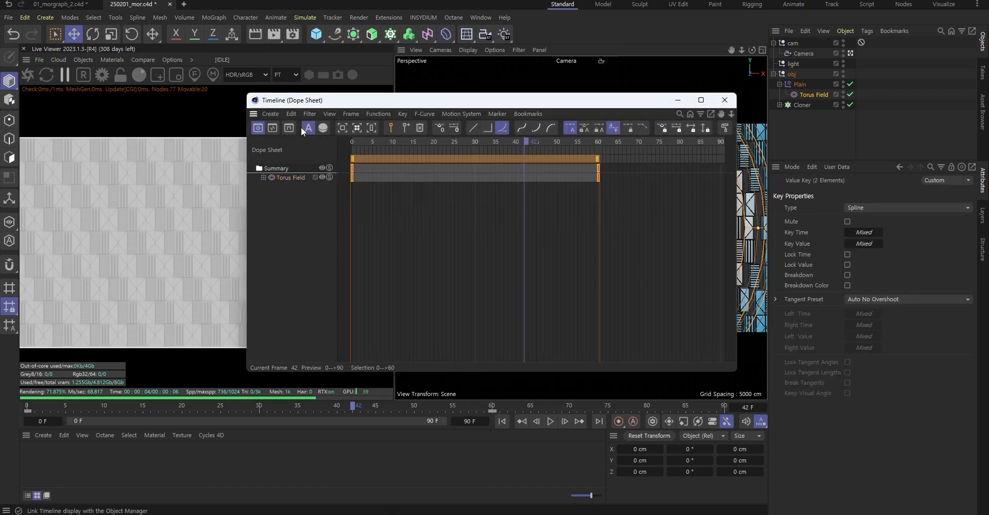
{"action": "key", "text": "Tab"}
{"action": "left_click_drag", "start_coordinate": [501, 279], "coordinate": [379, 331]}
{"action": "left_click", "coordinate": [596, 173]}
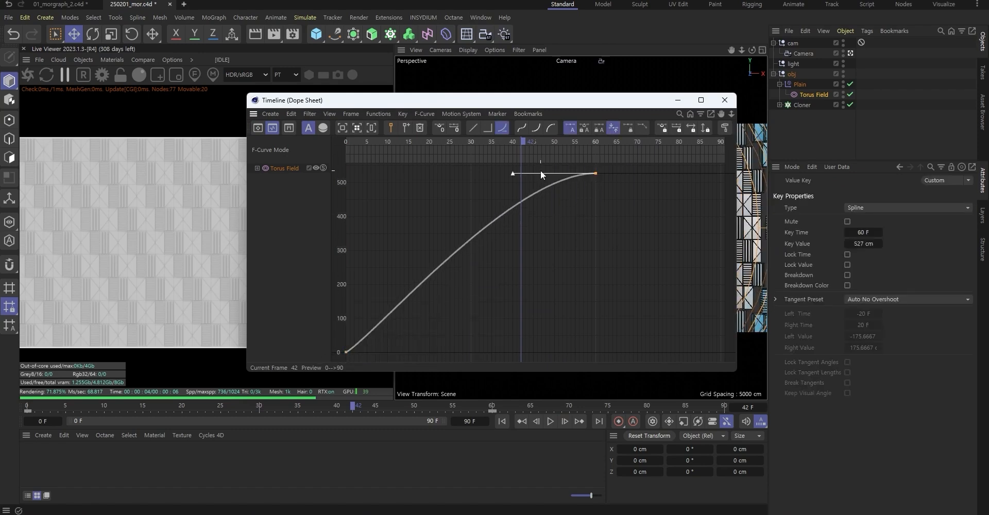
{"action": "left_click_drag", "start_coordinate": [514, 173], "coordinate": [517, 211]}
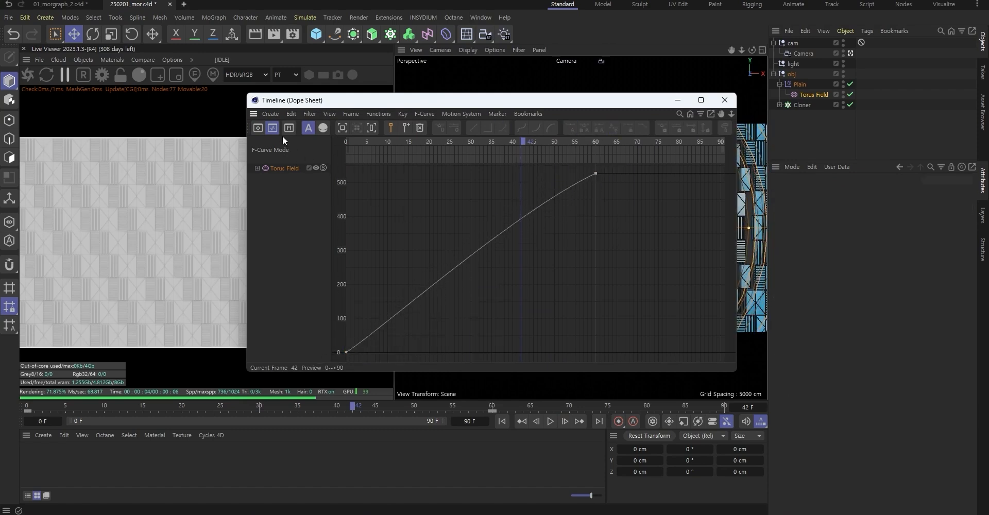
Try linear interpolation on the Torus Field's radius keys and check the resulting F-curve
{"action": "left_click", "coordinate": [258, 127]}
{"action": "left_click", "coordinate": [286, 176]}
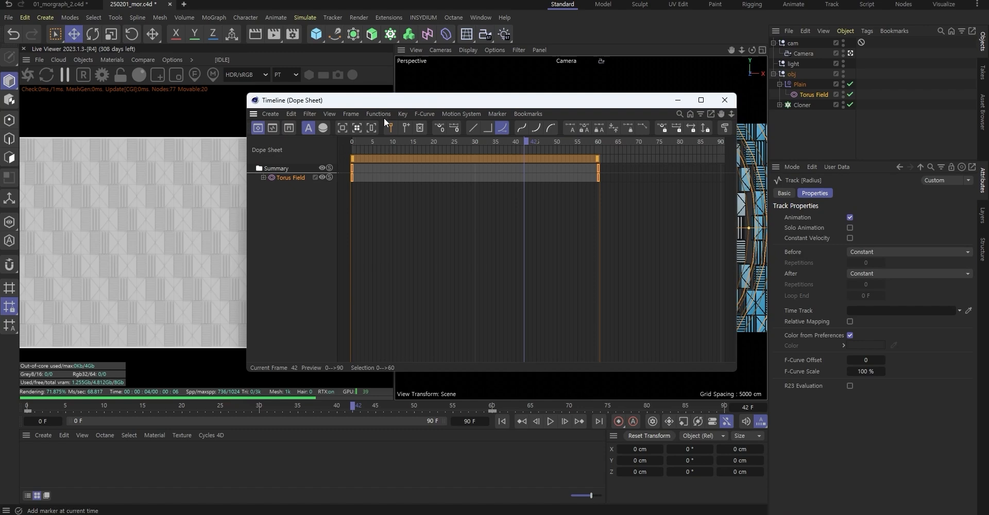
{"action": "left_click", "coordinate": [471, 128]}
{"action": "left_click", "coordinate": [273, 128]}
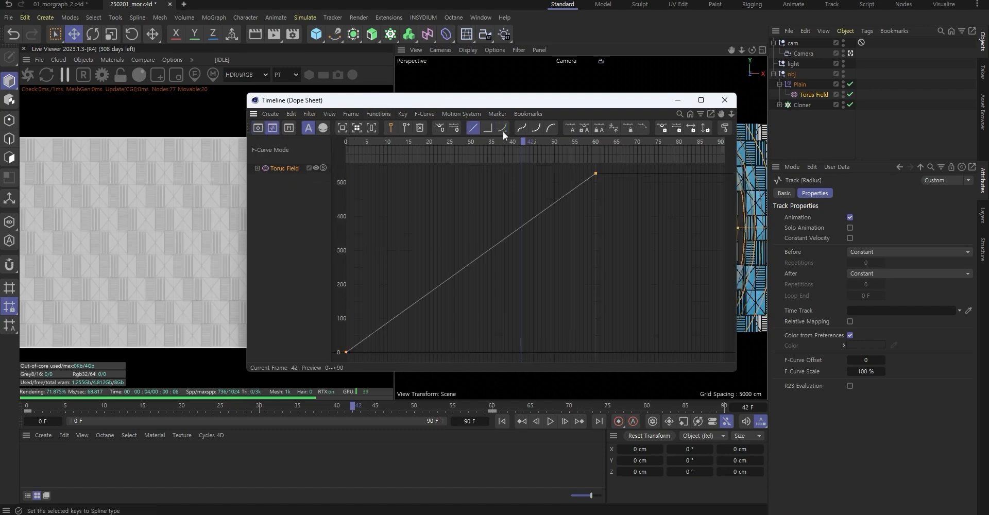
Set the radius keys to spline interpolation and adjust both end tangents, the frame 60 one to about -17.8 F and -86.5 cm
{"action": "left_click", "coordinate": [502, 129]}
{"action": "left_click", "coordinate": [462, 307]}
{"action": "left_click_drag", "start_coordinate": [462, 307], "coordinate": [339, 362]}
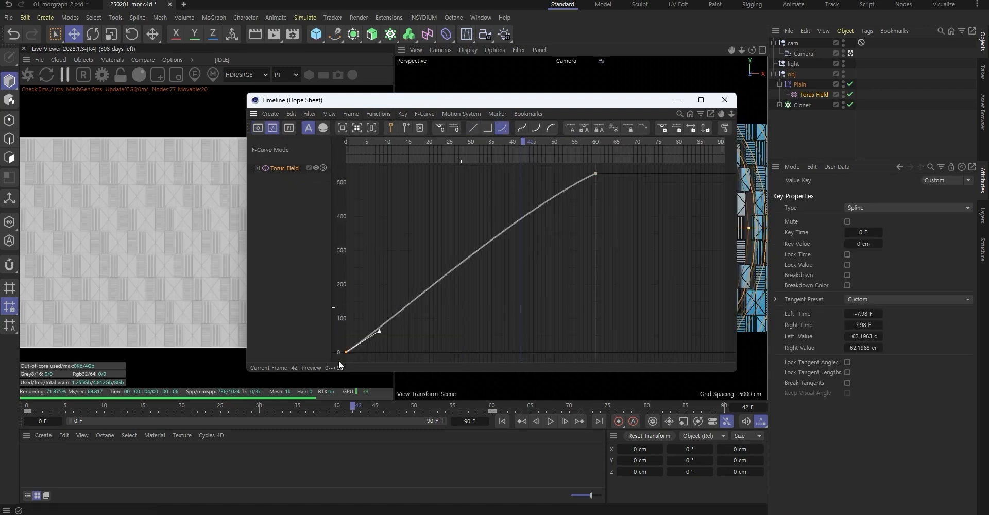
{"action": "left_click_drag", "start_coordinate": [382, 332], "coordinate": [373, 329]}
{"action": "left_click_drag", "start_coordinate": [636, 230], "coordinate": [519, 202]}
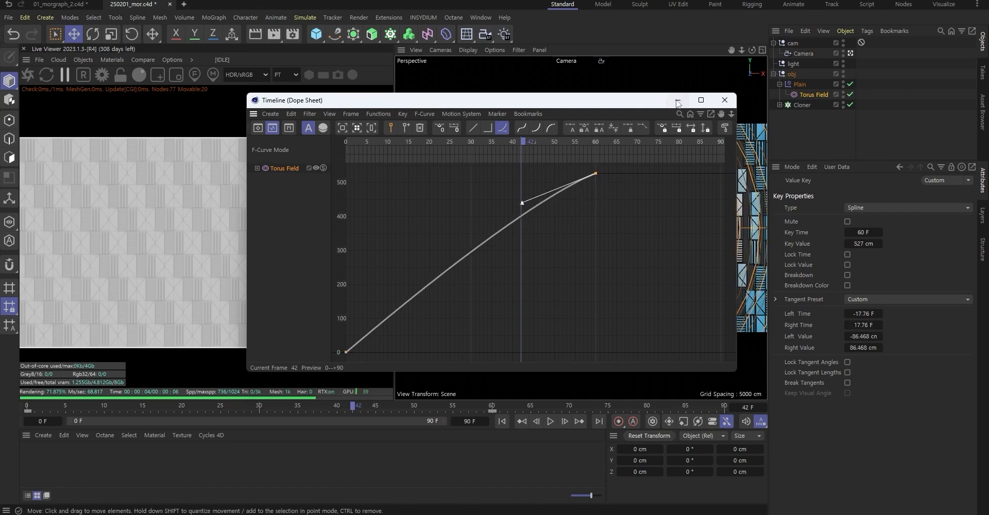
Close the timeline, save the scene, and play the radius animation from frame 0
{"action": "left_click", "coordinate": [725, 100]}
{"action": "key", "text": "ctrl+s"}
{"action": "left_click", "coordinate": [504, 421]}
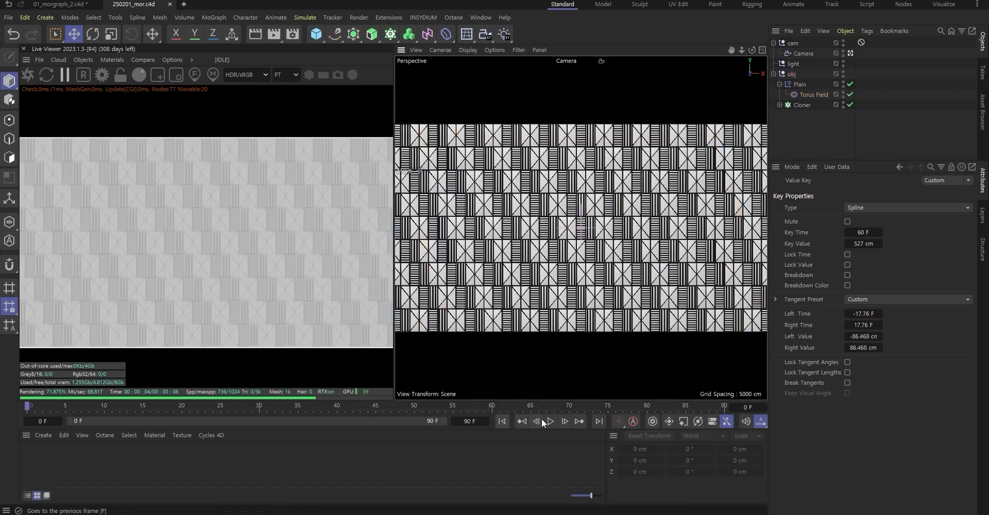
{"action": "left_click", "coordinate": [547, 421]}
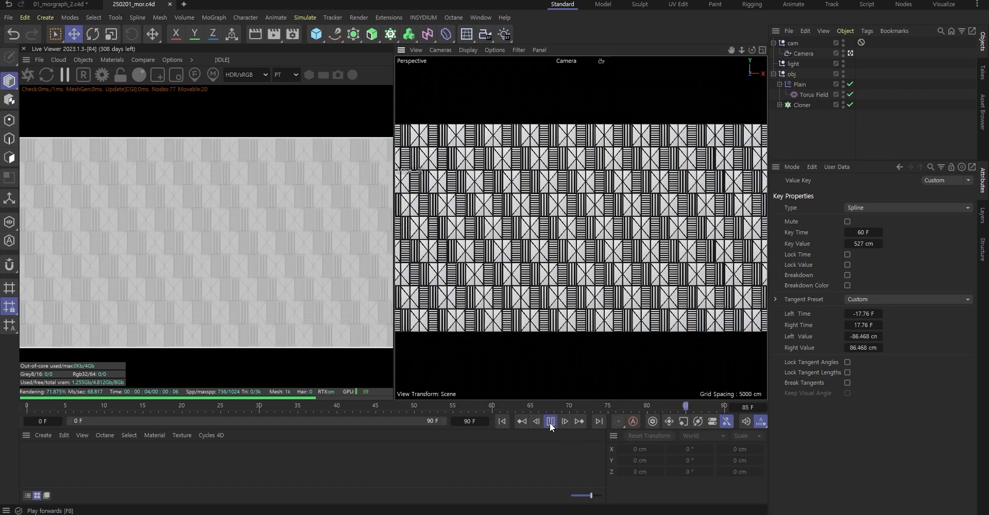
{"action": "left_click", "coordinate": [550, 422]}
{"action": "left_click", "coordinate": [502, 421]}
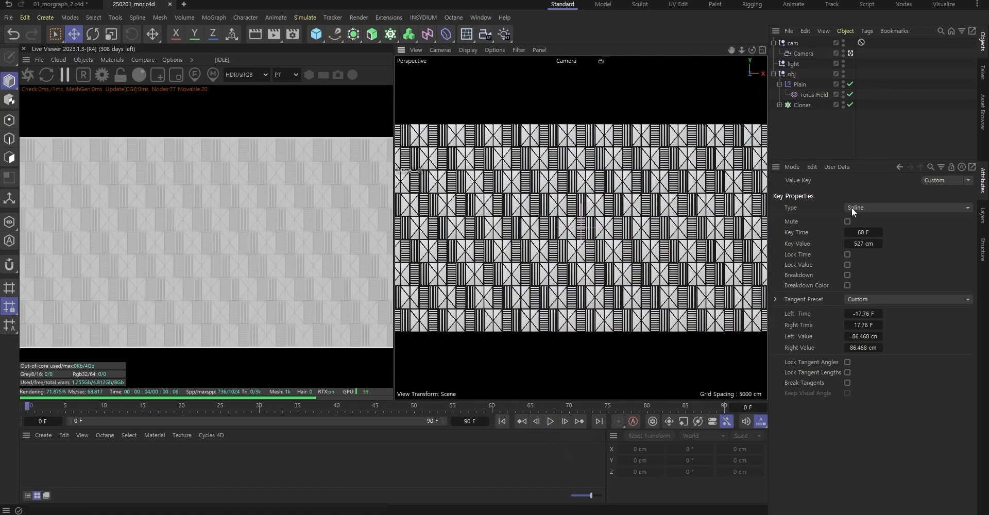
Duplicate the Torus Field under the Plain effector, naming the original 1 and the copy 2
{"action": "left_click_drag", "start_coordinate": [815, 93], "coordinate": [798, 85], "text": "ctrl"}
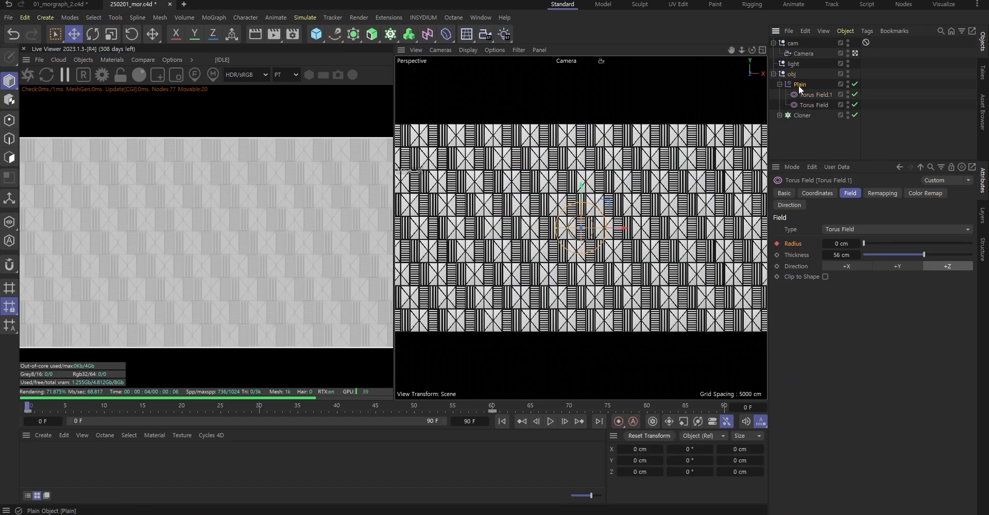
{"action": "double_click", "coordinate": [823, 105]}
{"action": "type", "text": "1"}
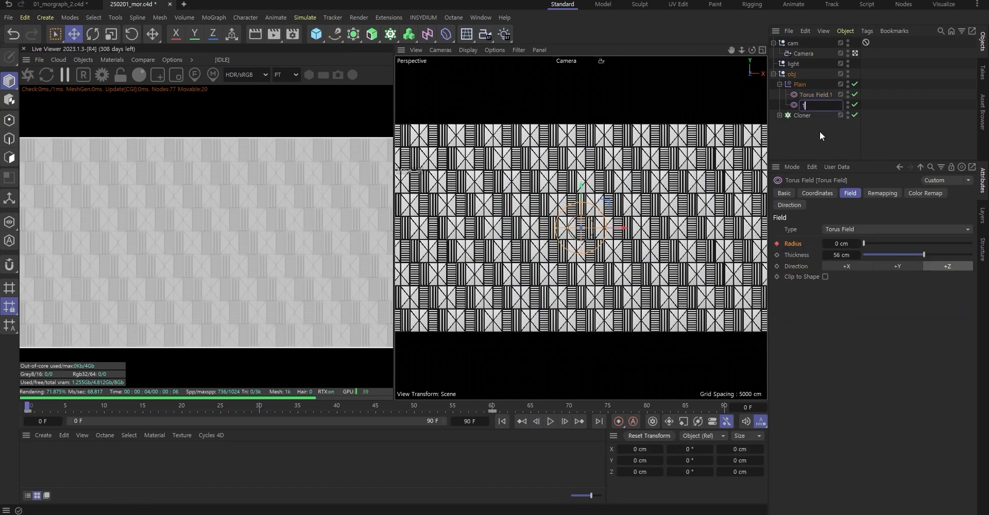
{"action": "double_click", "coordinate": [823, 94]}
{"action": "type", "text": "2"}
Add Torus Field 2 to the Plain effector's field list above field 1
{"action": "left_click", "coordinate": [801, 86]}
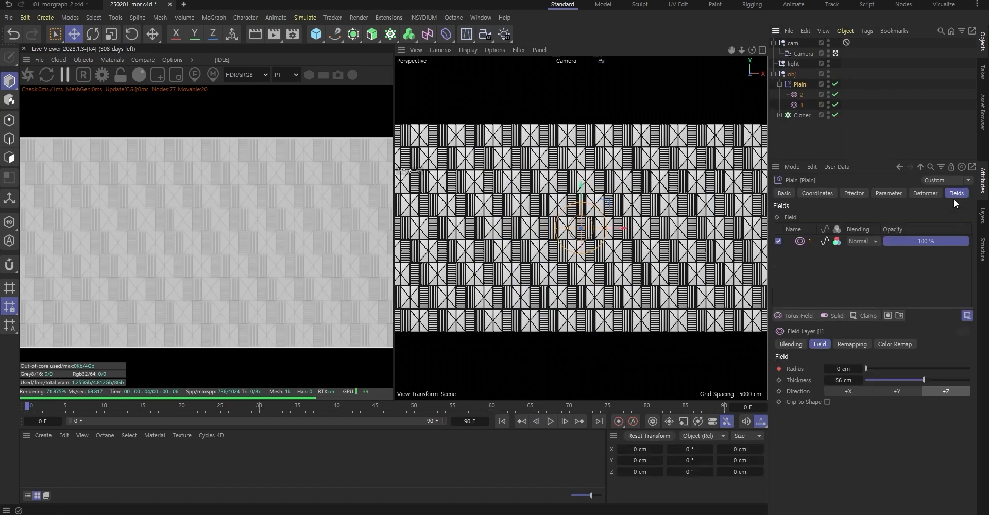
{"action": "left_click_drag", "start_coordinate": [801, 95], "coordinate": [826, 243]}
{"action": "left_click_drag", "start_coordinate": [804, 102], "coordinate": [804, 254]}
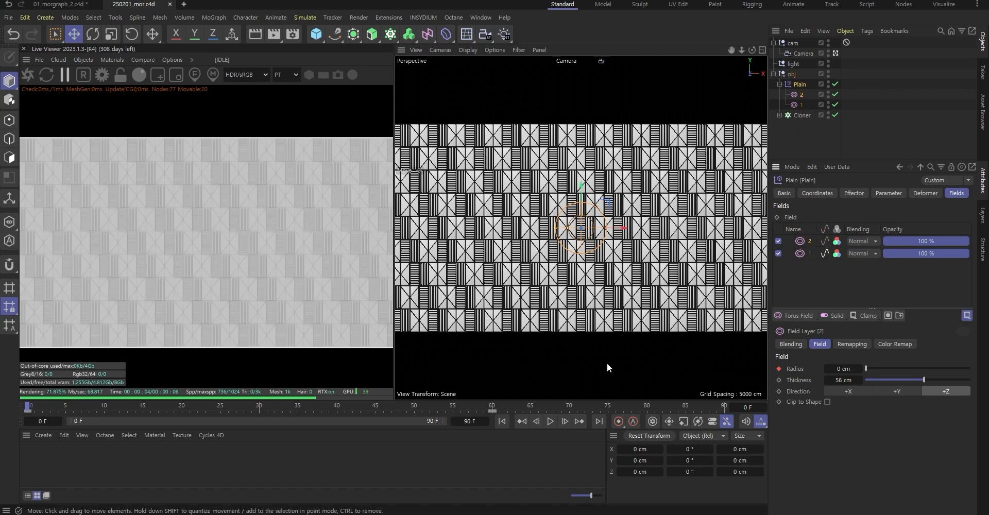
Shift Torus Field 2's radius keys in the Dope Sheet so they run from frame 30 to frame 90
{"action": "left_click", "coordinate": [807, 95]}
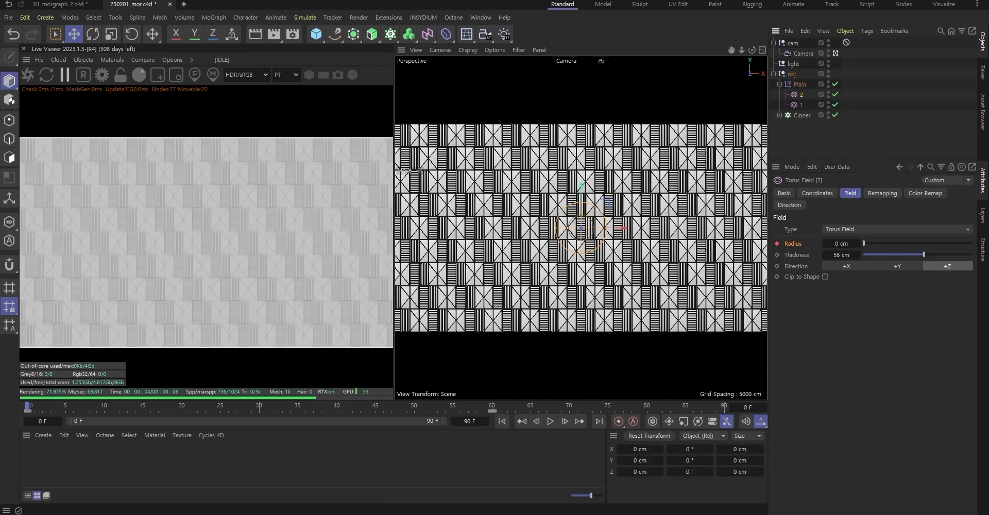
{"action": "left_click", "coordinate": [456, 483]}
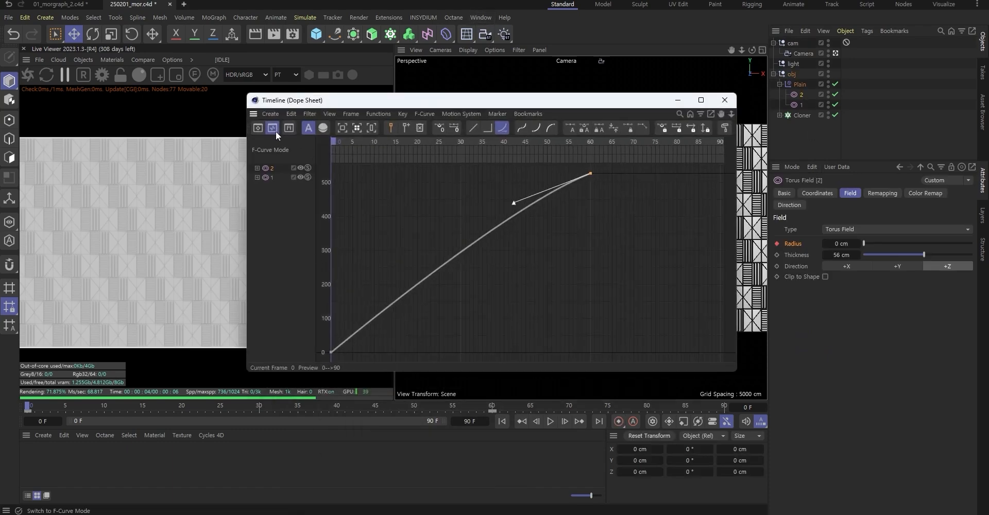
{"action": "left_click", "coordinate": [258, 127]}
{"action": "scroll", "coordinate": [548, 205], "scroll_direction": "down", "scroll_amount": 2}
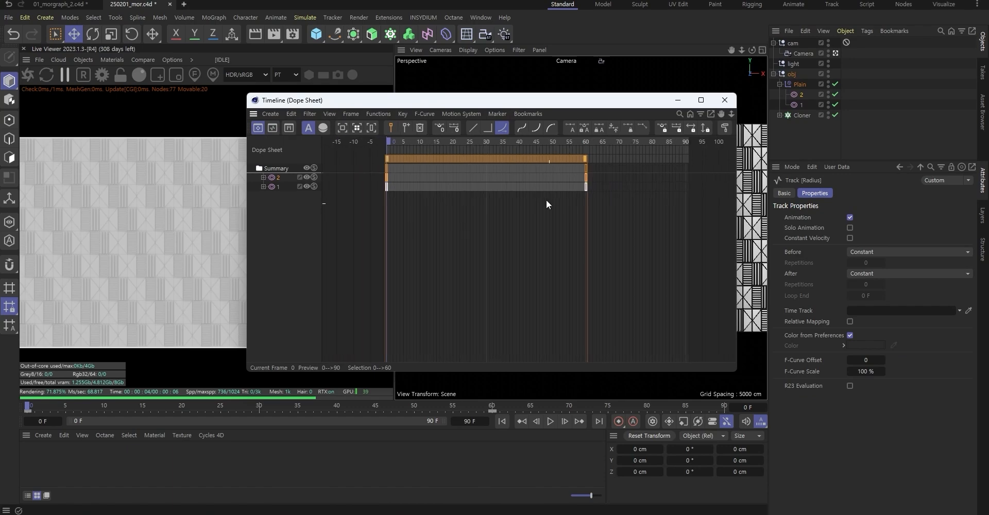
{"action": "left_click_drag", "start_coordinate": [447, 156], "coordinate": [546, 169]}
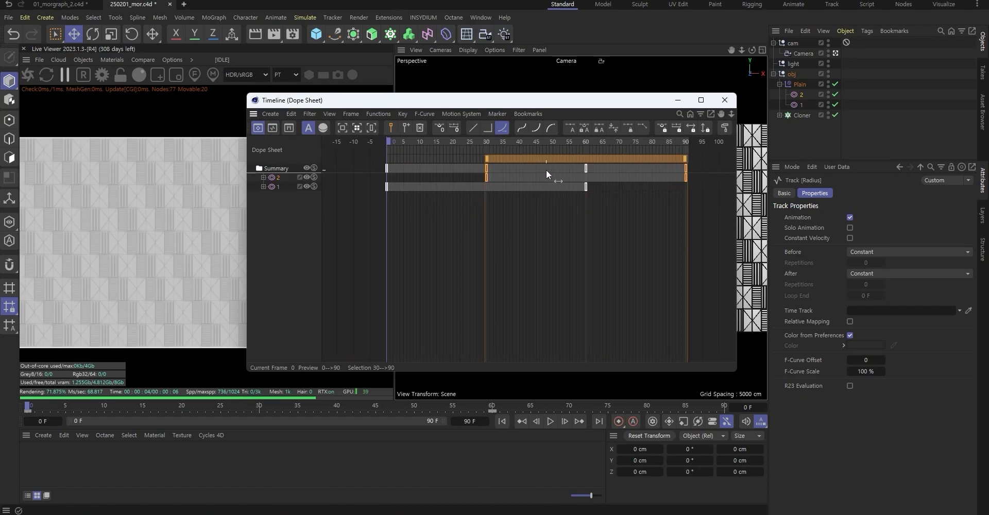
{"action": "left_click", "coordinate": [678, 100]}
Play the animation to check both rings and move the playhead to frame 54
{"action": "left_click", "coordinate": [550, 421]}
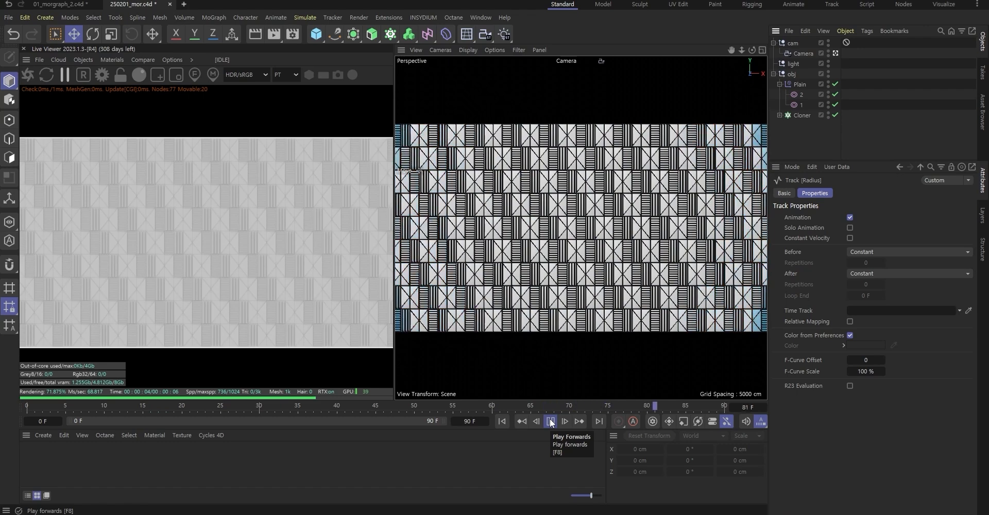
{"action": "left_click", "coordinate": [550, 422]}
{"action": "left_click_drag", "start_coordinate": [496, 409], "coordinate": [446, 406]}
Set the blending of both Torus Field layers in the Plain effector to Max and save the scene
{"action": "left_click", "coordinate": [800, 84]}
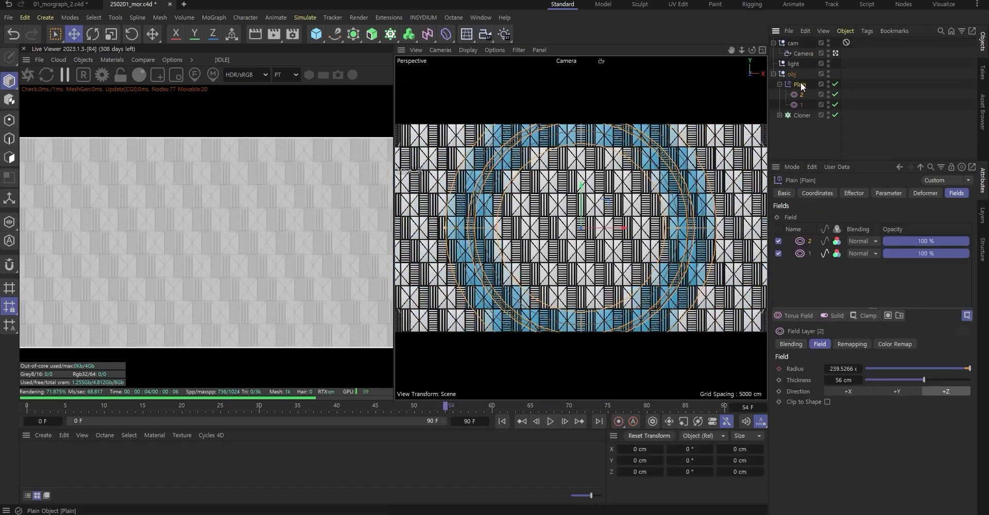
{"action": "left_click", "coordinate": [868, 242]}
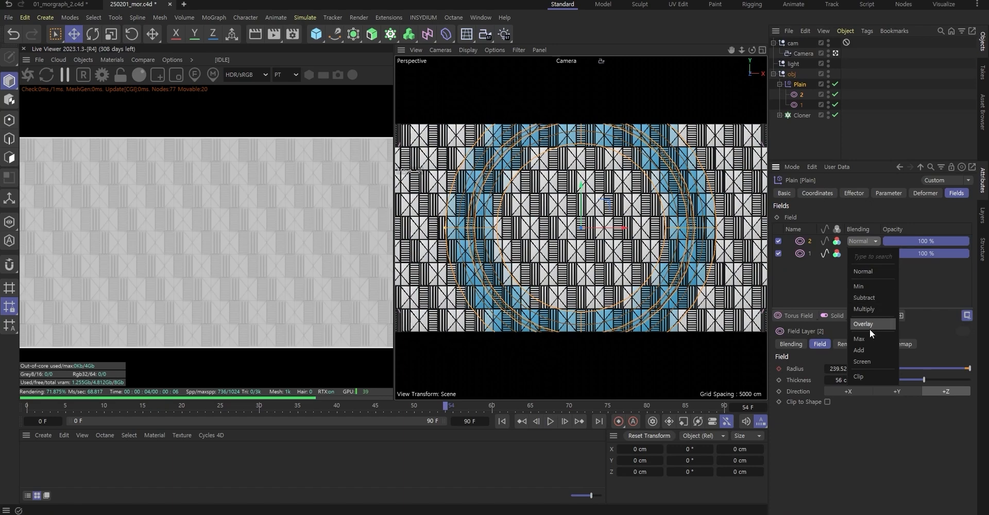
{"action": "left_click", "coordinate": [869, 340]}
{"action": "left_click", "coordinate": [862, 253]}
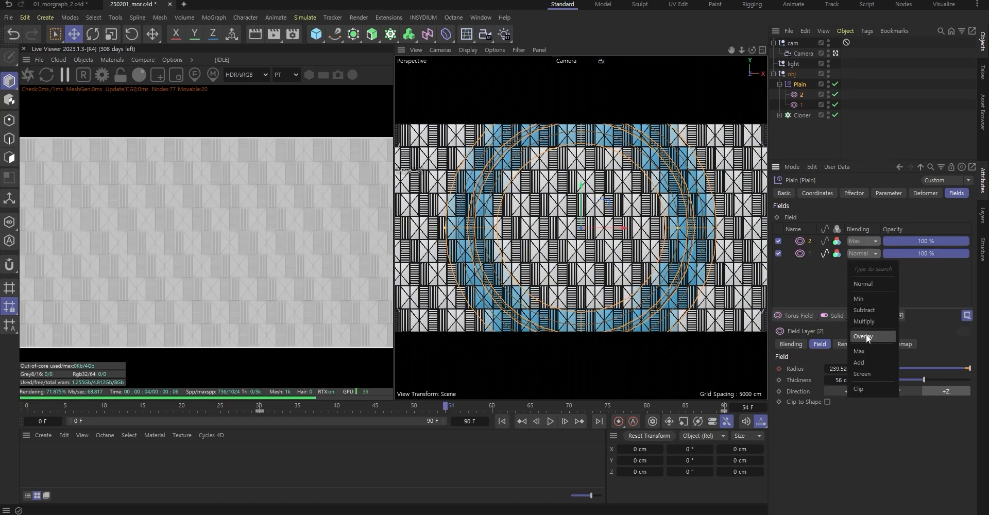
{"action": "left_click", "coordinate": [867, 354]}
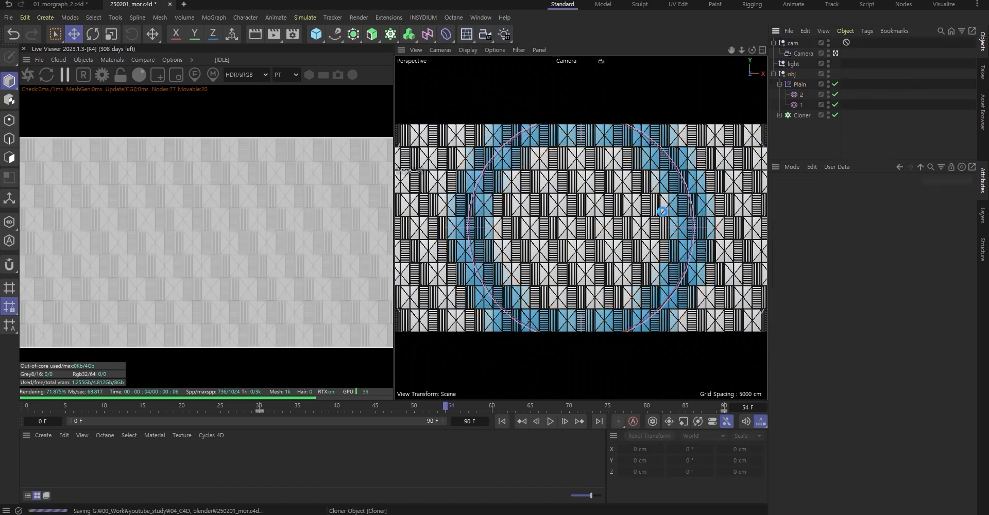
Enable the value channel of field layer 2 in the Plain effector, checking the clone offset from the top view
{"action": "key", "text": "F2"}
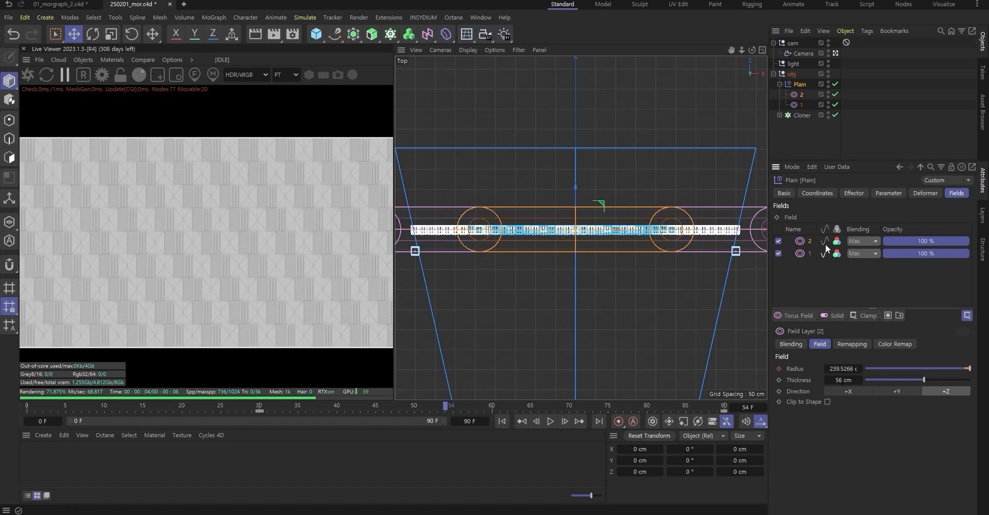
{"action": "left_click", "coordinate": [826, 242]}
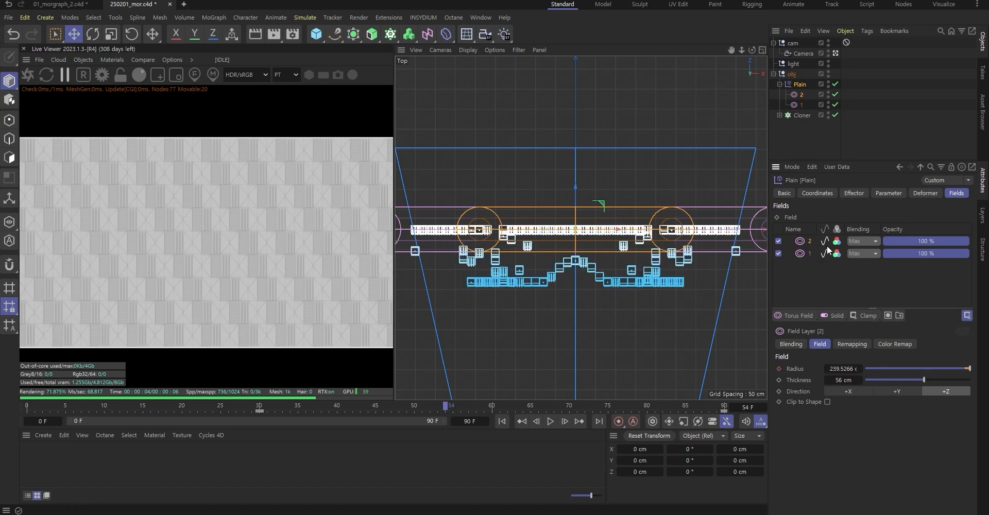
{"action": "left_click", "coordinate": [827, 245]}
{"action": "left_click", "coordinate": [829, 245]}
{"action": "key", "text": "F1"}
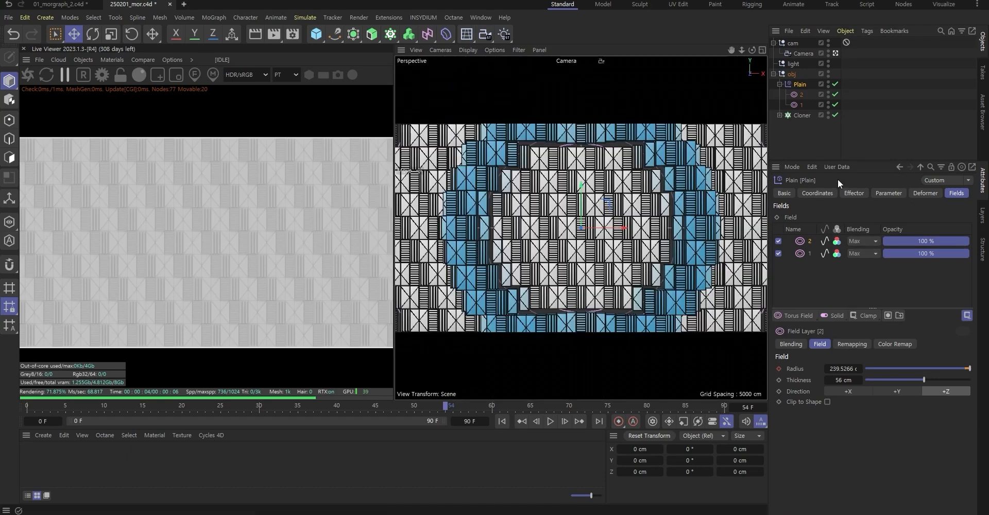
{"action": "left_click", "coordinate": [866, 135]}
{"action": "left_click", "coordinate": [799, 84]}
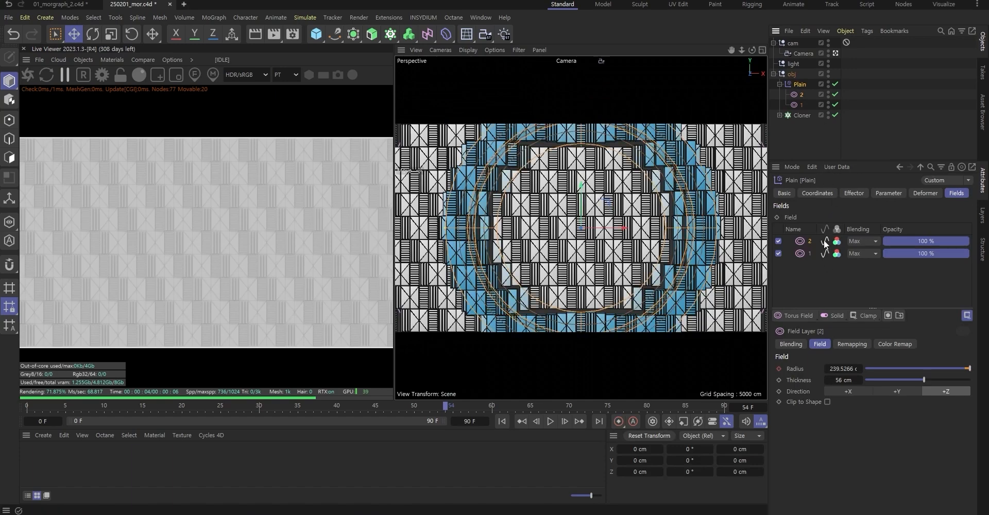
Play and scrub through the two-ring animation in the camera view, and return to frame 0
{"action": "left_click", "coordinate": [549, 422]}
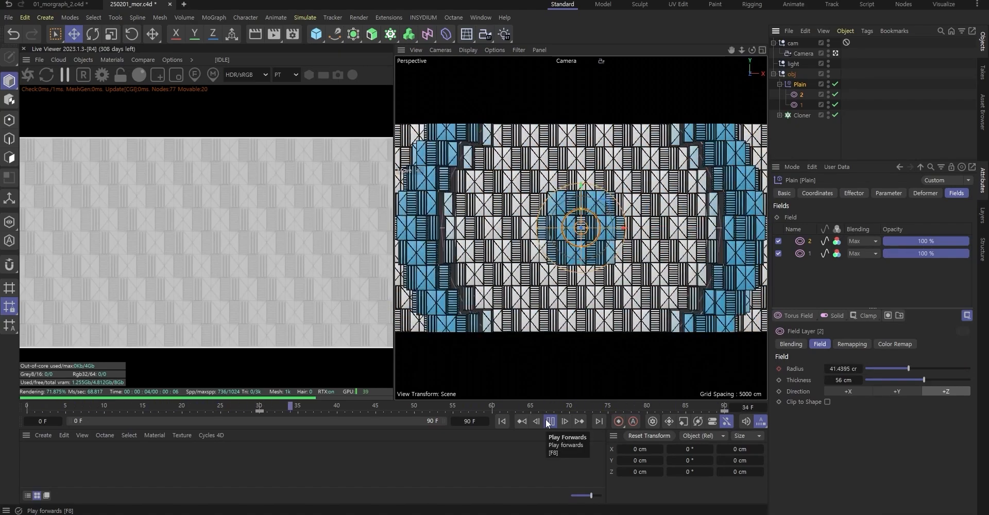
{"action": "left_click", "coordinate": [549, 422]}
{"action": "left_click", "coordinate": [525, 413]}
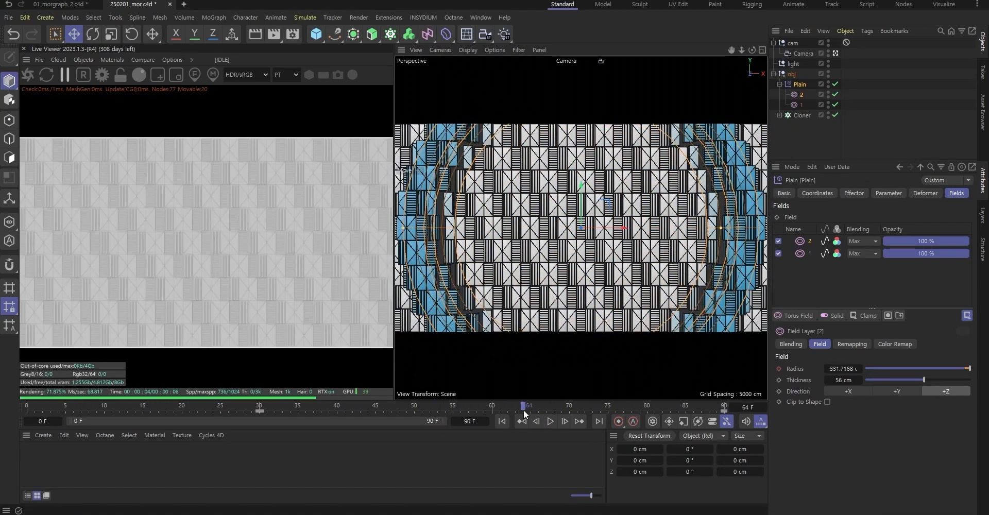
{"action": "left_click_drag", "start_coordinate": [524, 413], "coordinate": [491, 406]}
{"action": "left_click", "coordinate": [503, 421]}
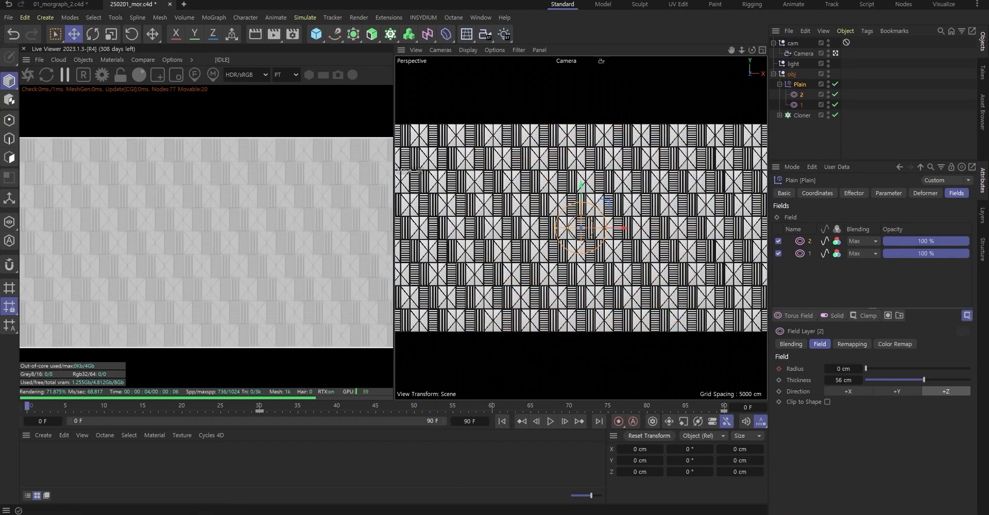
Shift all radius keys of both Torus Fields earlier so the rings are already expanding at frame 0, and close the timeline
{"action": "key", "text": "shift+F3"}
{"action": "key", "text": "ctrl+a"}
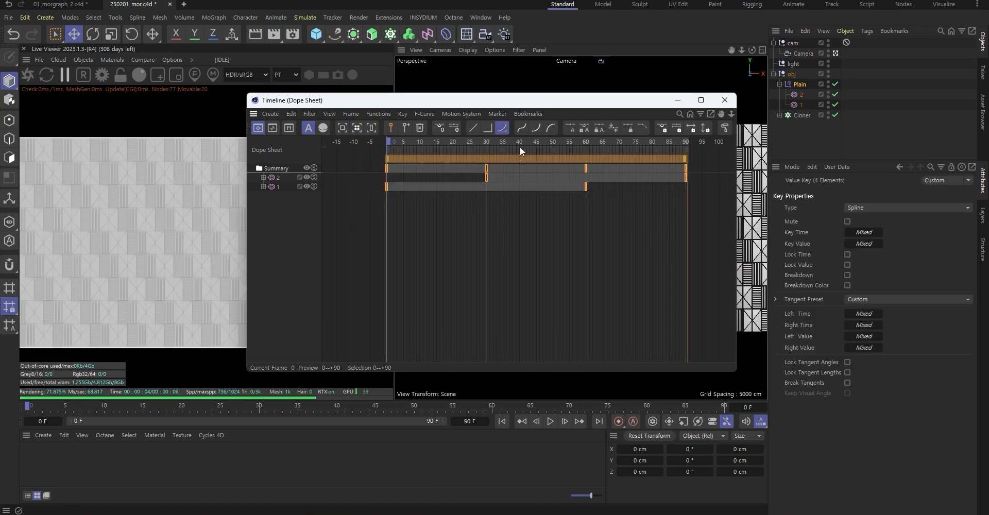
{"action": "left_click_drag", "start_coordinate": [606, 162], "coordinate": [520, 154]}
{"action": "left_click", "coordinate": [536, 165]}
{"action": "left_click", "coordinate": [725, 100]}
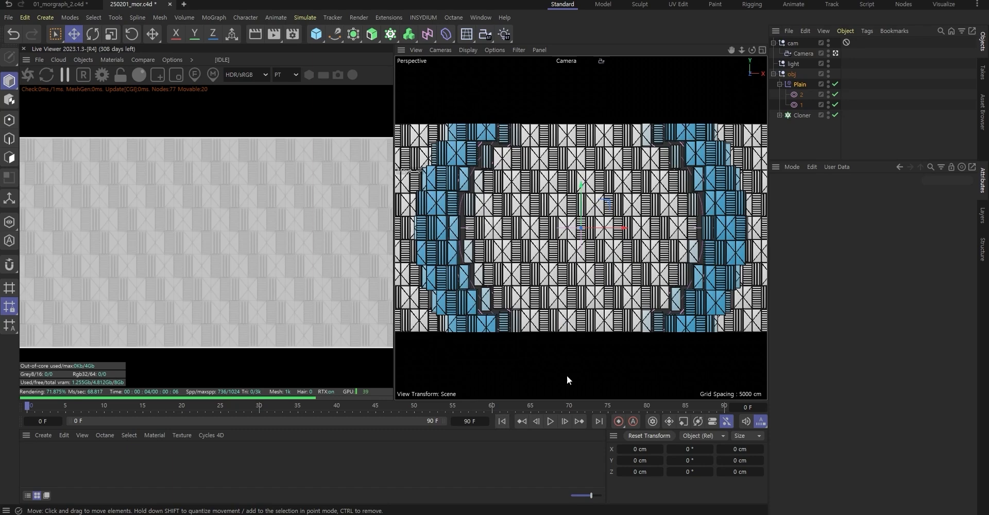
Set the project's end frame to 30 and play the ring animation as a loop
{"action": "left_click_drag", "start_coordinate": [479, 406], "coordinate": [259, 414]}
{"action": "double_click", "coordinate": [468, 422]}
{"action": "type", "text": "30"}
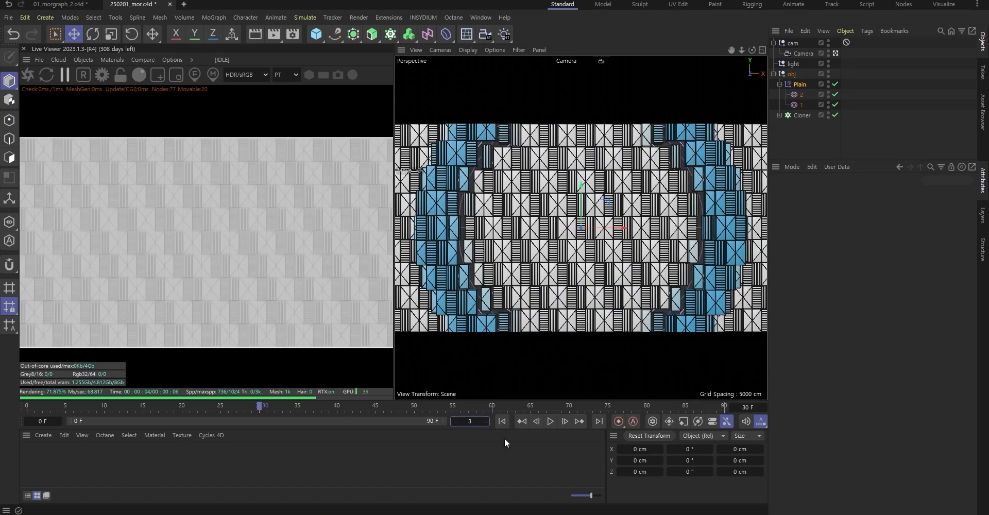
{"action": "key", "text": "Return"}
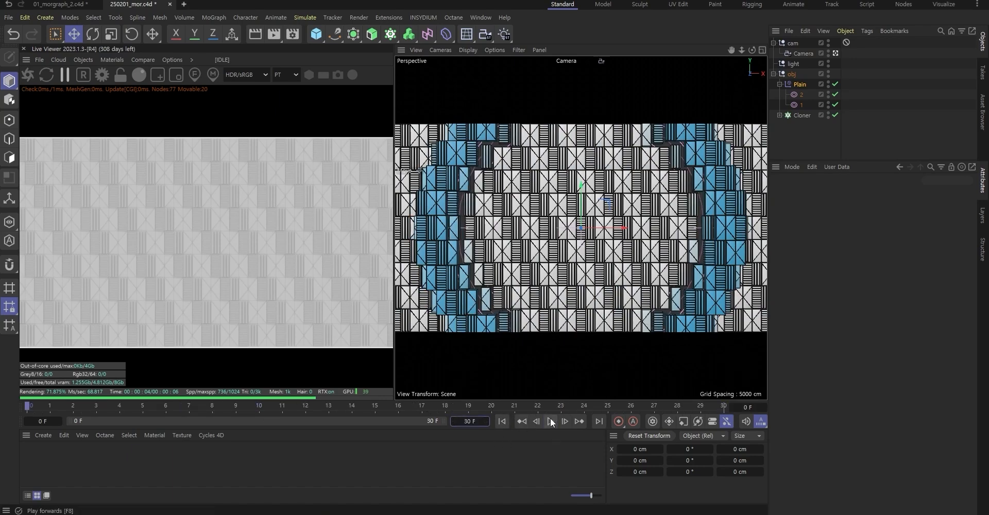
{"action": "left_click", "coordinate": [550, 421]}
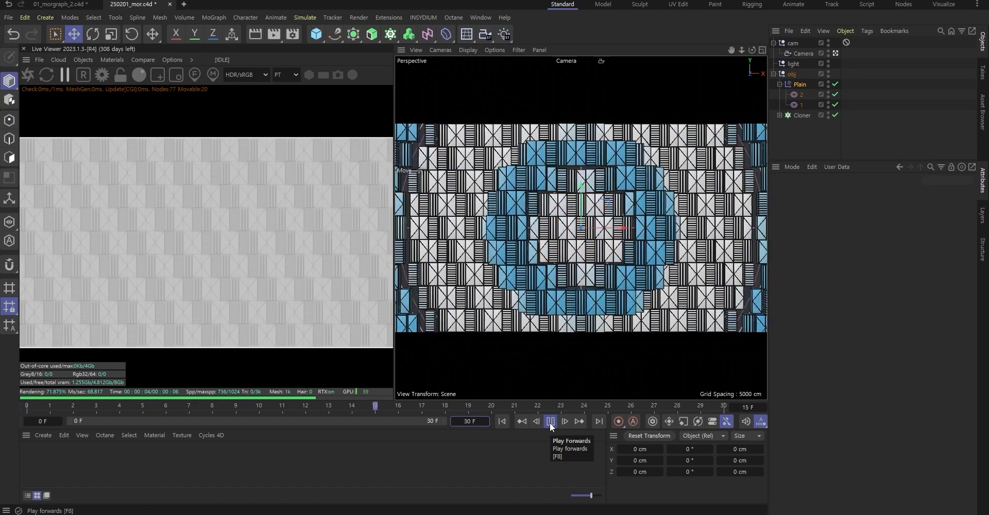
Replay and scrub through the looping ring animation, return to frame 0 and save the project
{"action": "left_click", "coordinate": [550, 423]}
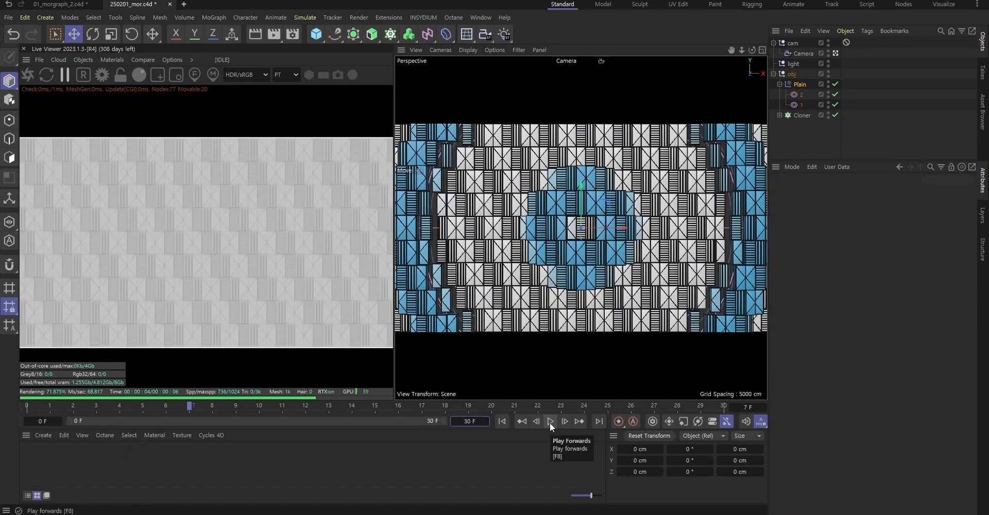
{"action": "left_click", "coordinate": [550, 422]}
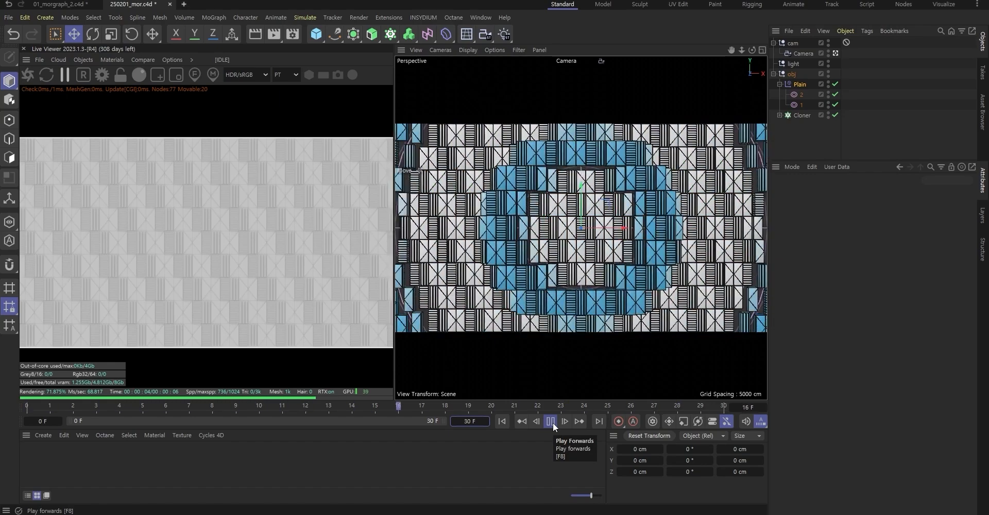
{"action": "left_click", "coordinate": [551, 422]}
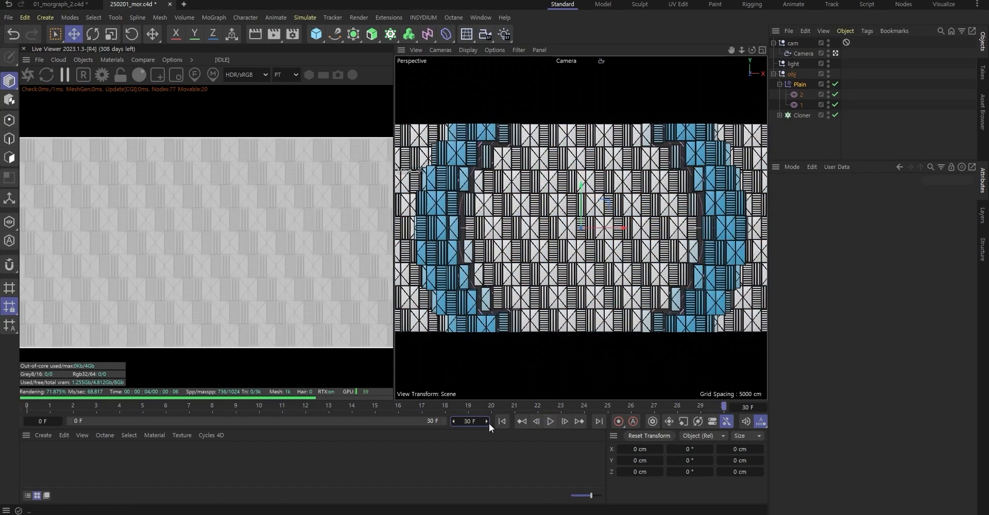
{"action": "left_click", "coordinate": [502, 423]}
{"action": "left_click", "coordinate": [894, 128]}
{"action": "key", "text": "ctrl+s"}
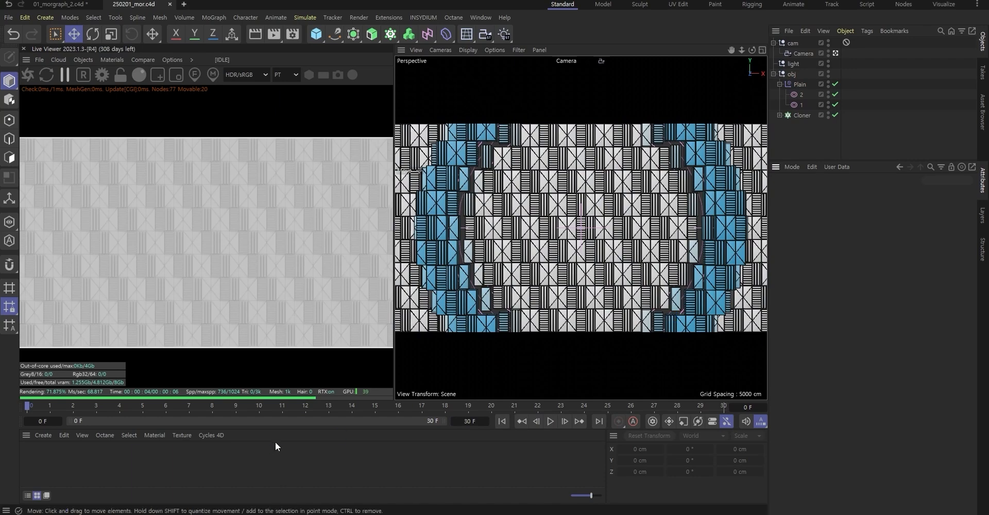
{"action": "left_click_drag", "start_coordinate": [264, 406], "coordinate": [522, 410]}
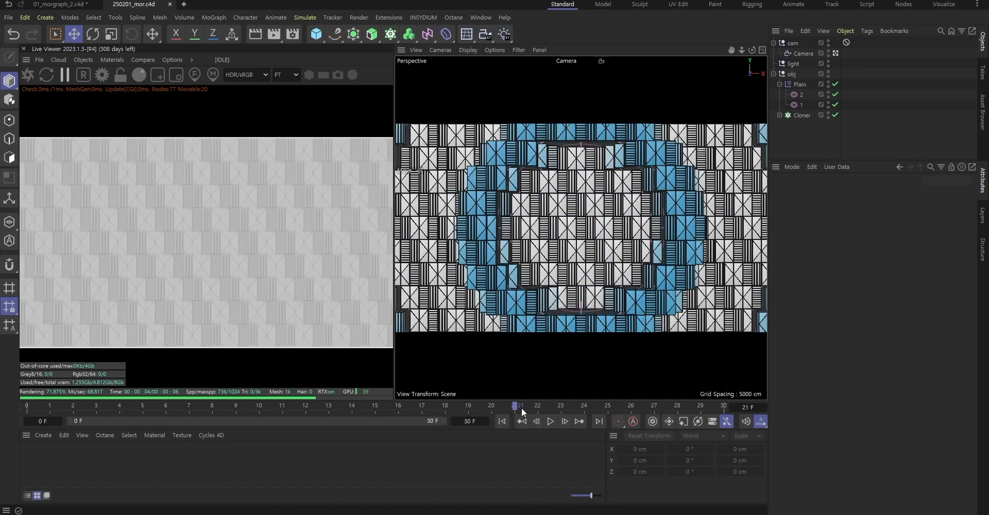
{"action": "left_click", "coordinate": [501, 421]}
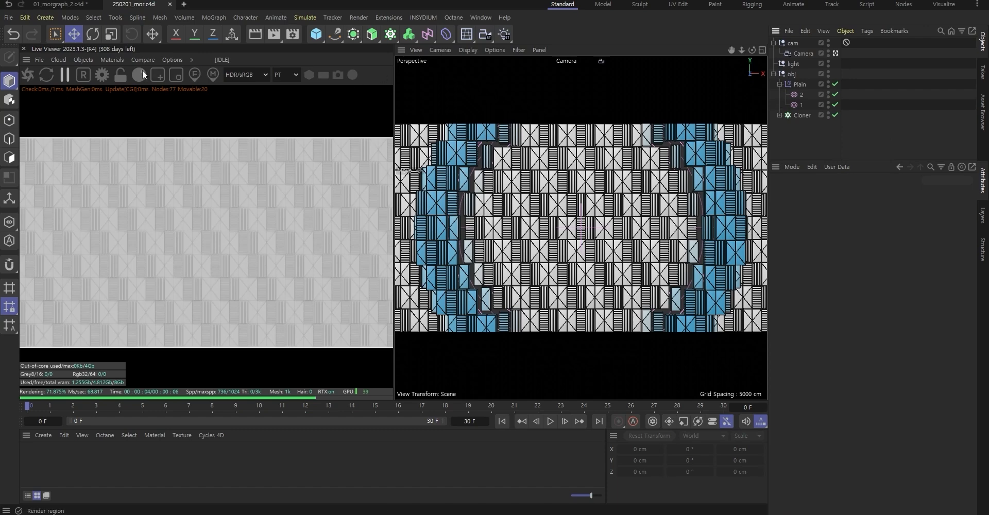
Start the Octane live render, add an HDRI environment inside the light null, and save the project
{"action": "left_click", "coordinate": [32, 76]}
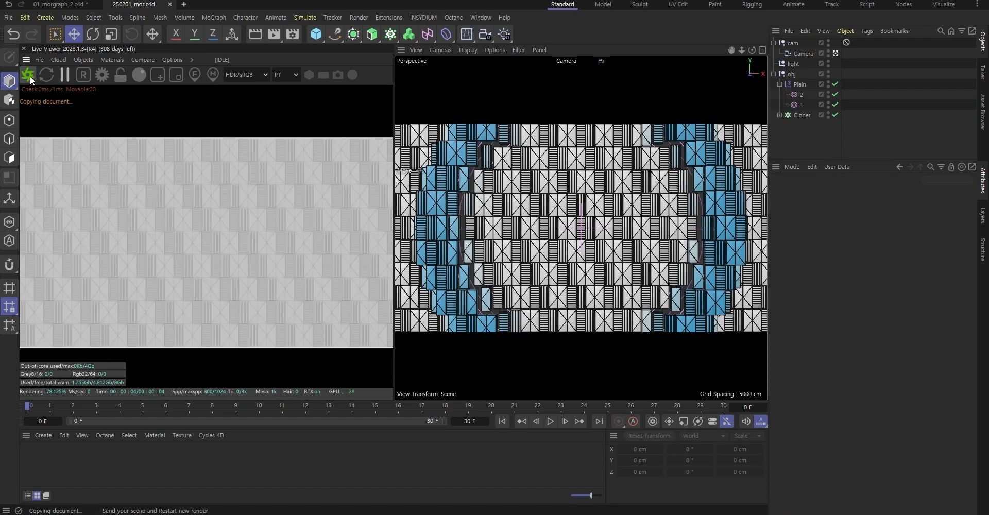
{"action": "left_click", "coordinate": [81, 60]}
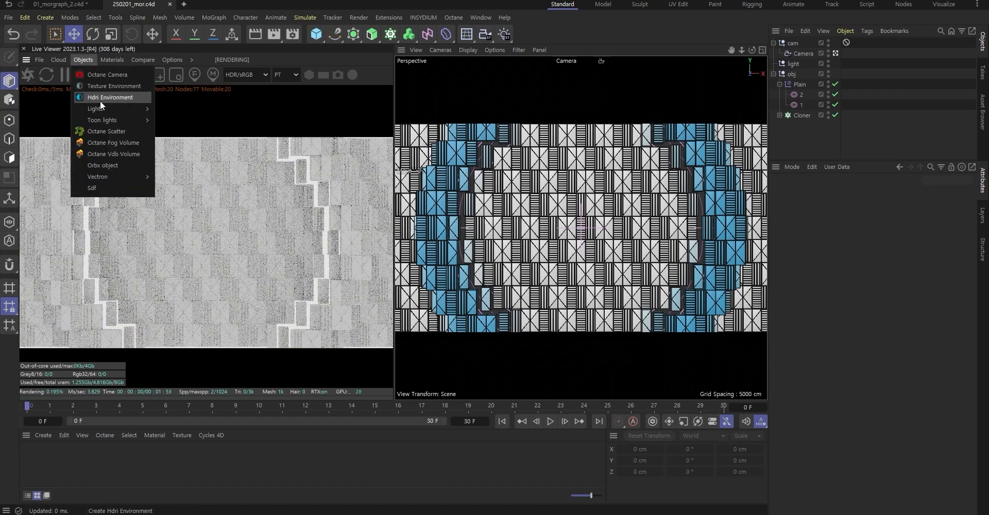
{"action": "left_click", "coordinate": [127, 95]}
{"action": "left_click_drag", "start_coordinate": [806, 41], "coordinate": [802, 74]}
{"action": "left_click", "coordinate": [800, 72]}
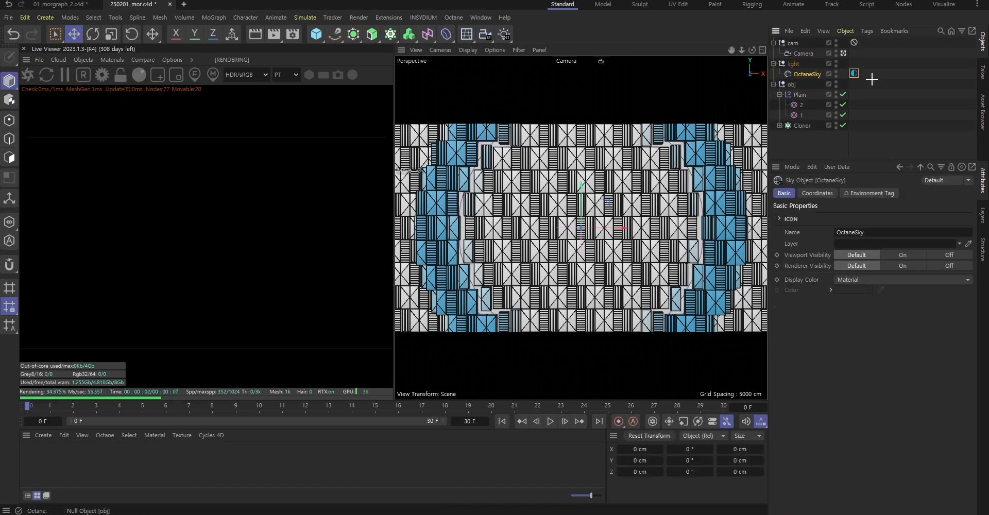
{"action": "left_click", "coordinate": [870, 80]}
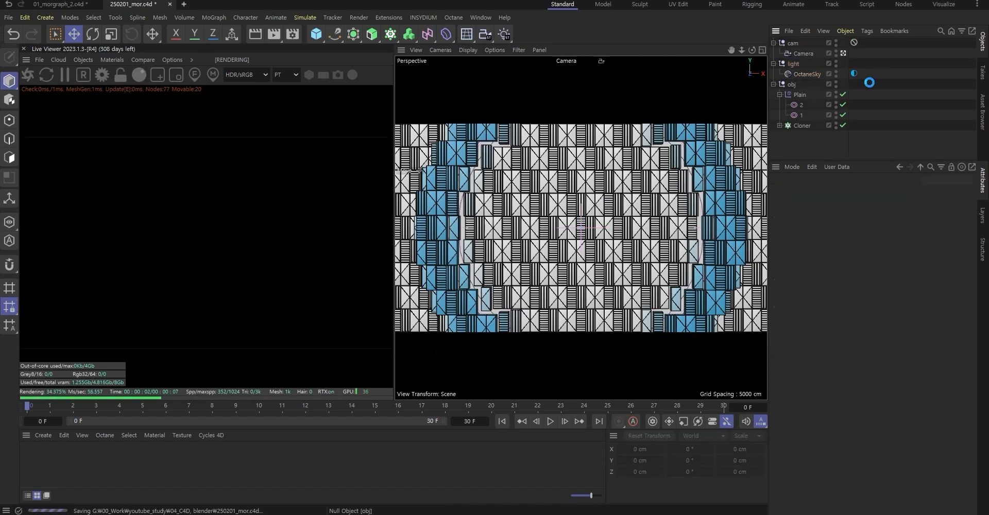
Add an Octane Daylight inside the light null and enable Mix sky texture in its DayLight tag
{"action": "left_click", "coordinate": [85, 59]}
{"action": "mouse_move", "coordinate": [98, 110]}
{"action": "left_click", "coordinate": [172, 109]}
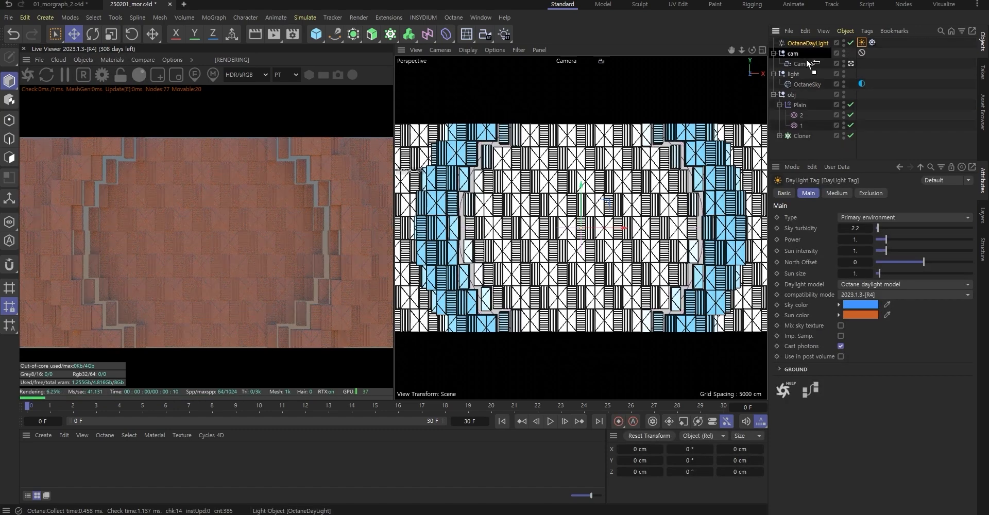
{"action": "left_click_drag", "start_coordinate": [808, 63], "coordinate": [806, 75]}
{"action": "left_click", "coordinate": [868, 73]}
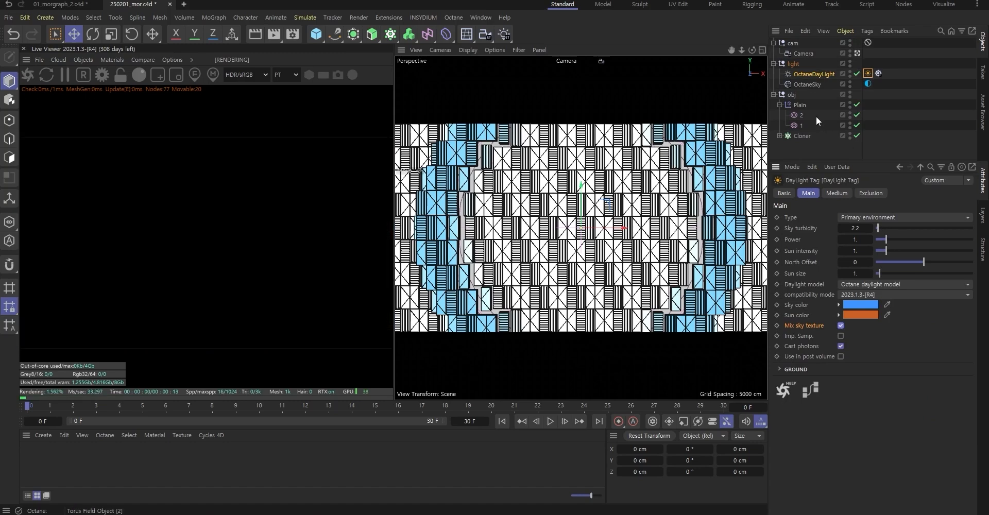
Move the OctaneDayLight along Z in the top view, in front of the wall, to about -125 cm
{"action": "left_click", "coordinate": [814, 74]}
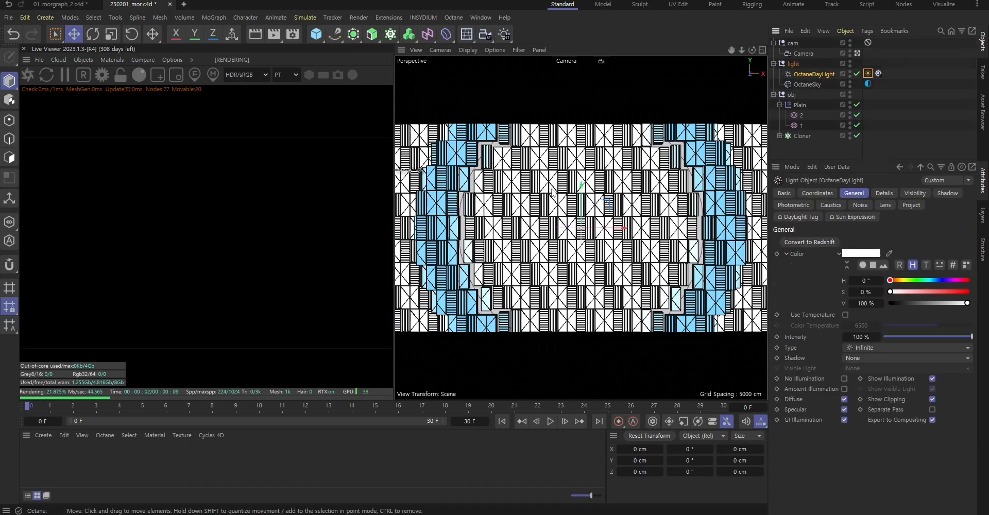
{"action": "key", "text": "F5"}
{"action": "middle_click", "coordinate": [668, 174]}
{"action": "left_click_drag", "start_coordinate": [590, 190], "coordinate": [590, 218]}
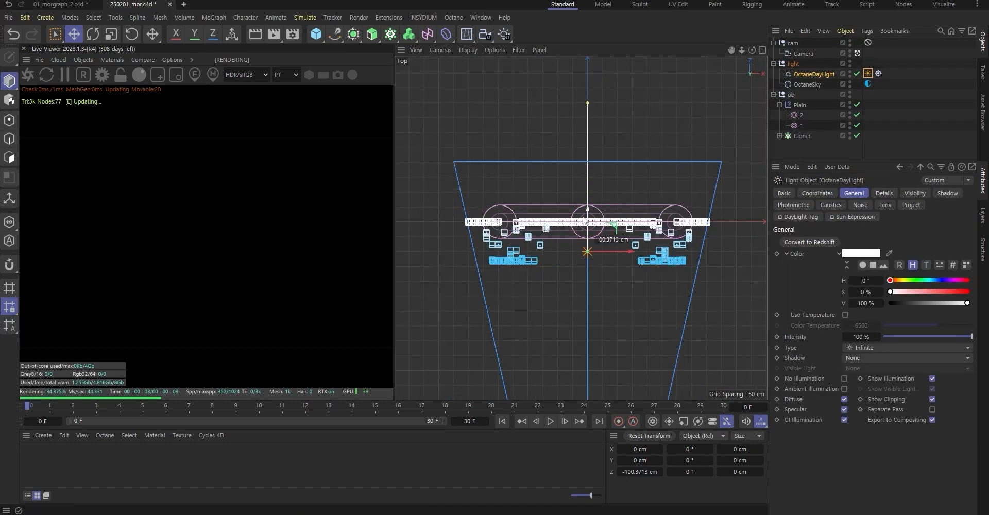
{"action": "key", "text": "F5"}
{"action": "key", "text": "F1"}
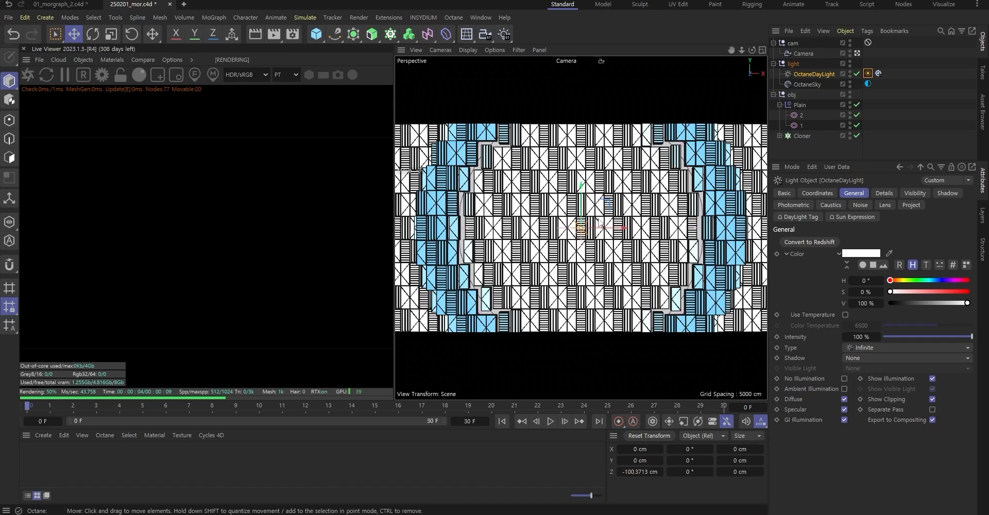
{"action": "key", "text": "F5"}
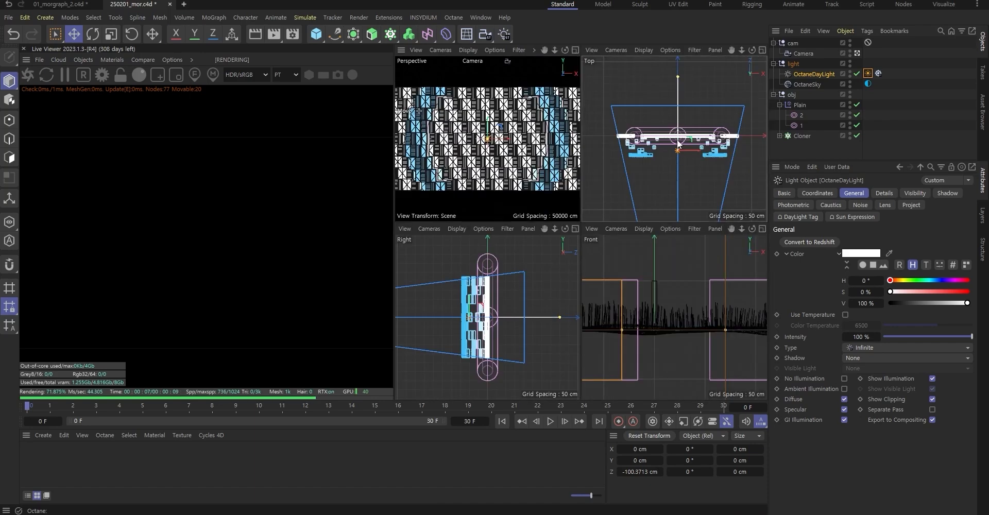
{"action": "left_click_drag", "start_coordinate": [677, 127], "coordinate": [684, 143]}
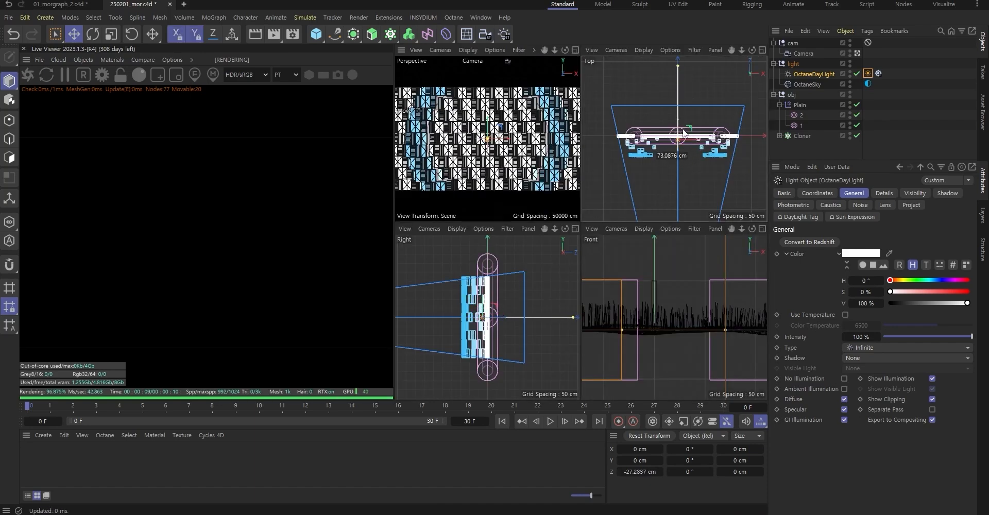
Rotate the OctaneDayLight in the camera view to a heading of about 15.6° and a pitch of -20°
{"action": "key", "text": "F1"}
{"action": "key", "text": "r"}
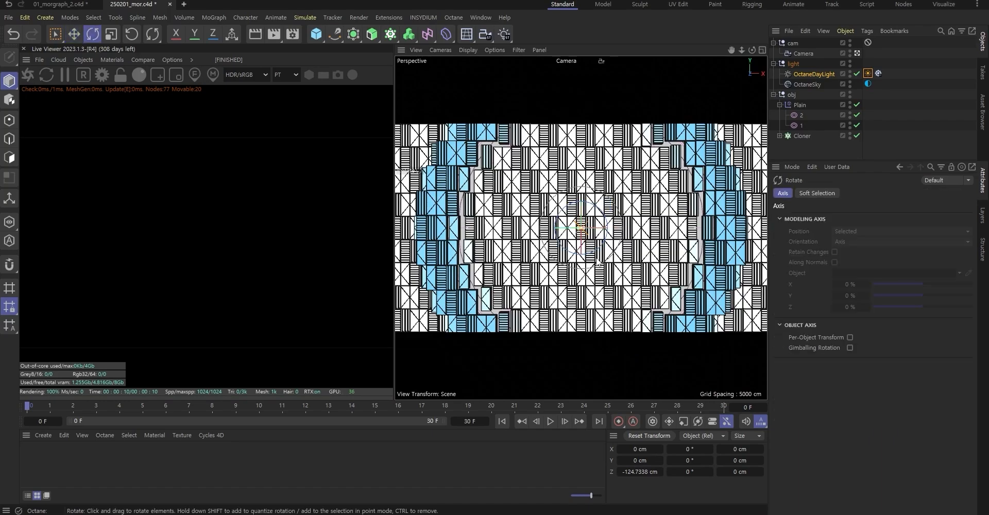
{"action": "left_click_drag", "start_coordinate": [587, 222], "coordinate": [613, 234]}
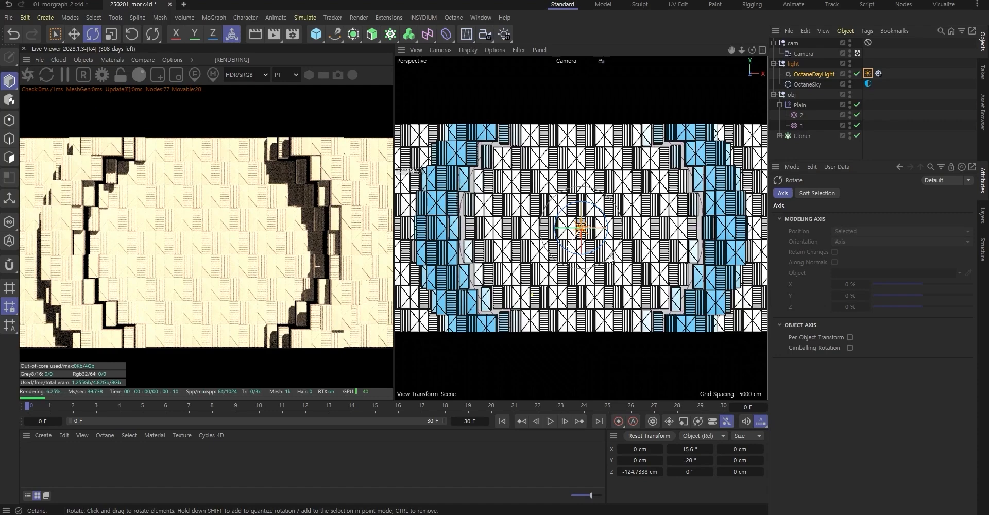
Set the daylight's sky color to a pale bluish grey and its sun color to a light neutral grey
{"action": "left_click", "coordinate": [868, 73]}
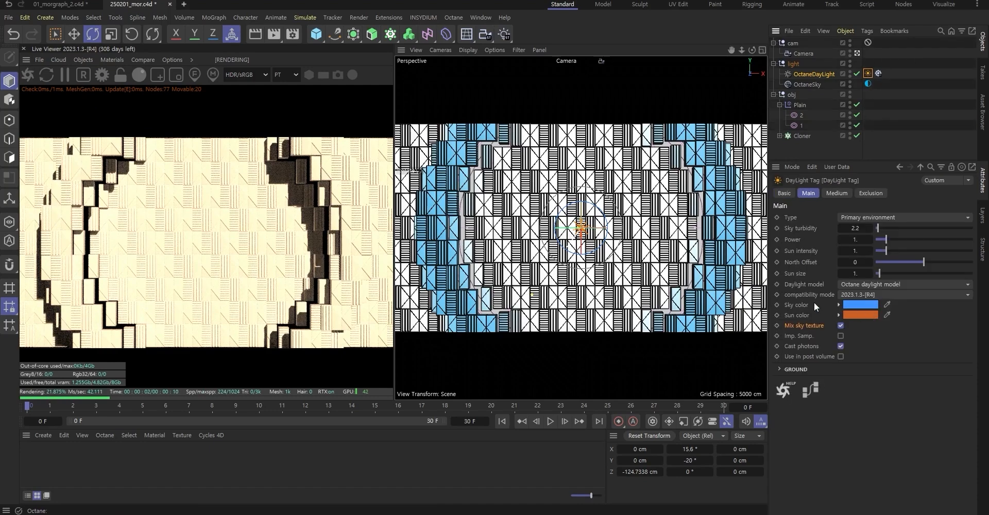
{"action": "left_click", "coordinate": [860, 304]}
{"action": "mouse_move", "coordinate": [772, 379]}
{"action": "left_mouse_down"}
{"action": "mouse_move", "coordinate": [765, 371]}
{"action": "mouse_move", "coordinate": [760, 384]}
{"action": "left_mouse_up"}
{"action": "left_click", "coordinate": [963, 318]}
{"action": "left_click", "coordinate": [855, 315]}
{"action": "left_click", "coordinate": [963, 328]}
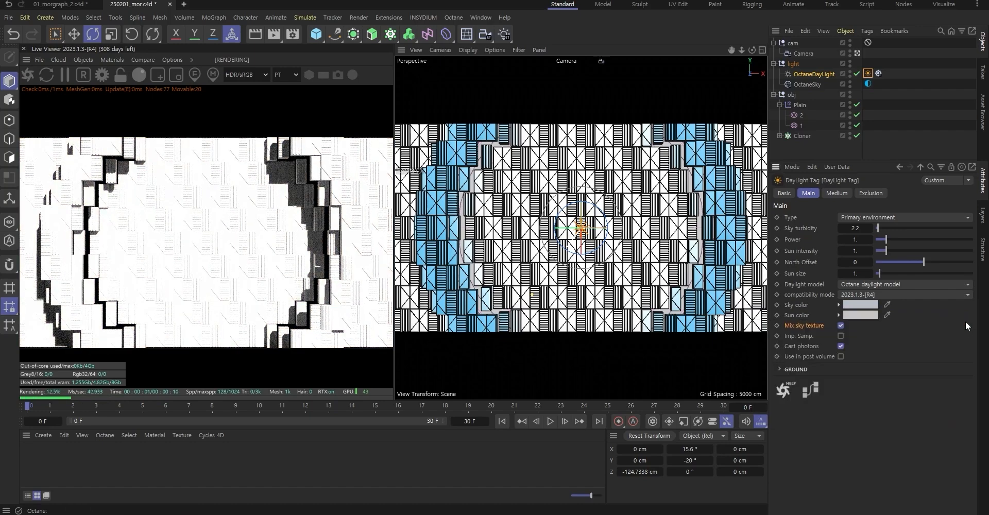
Try a sun size of 10 for the daylight, set it to 20, and save the project
{"action": "left_click", "coordinate": [853, 276]}
{"action": "type", "text": "10"}
{"action": "key", "text": "Return"}
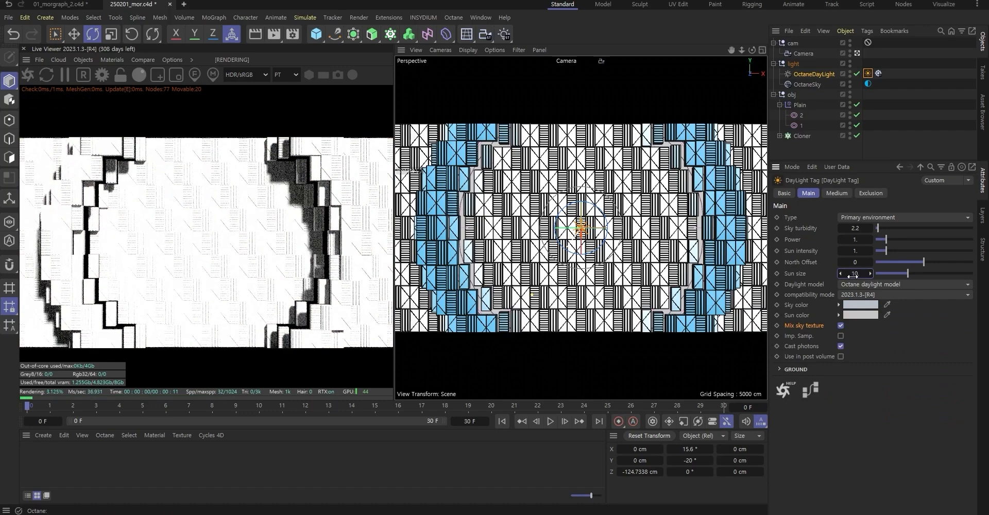
{"action": "type", "text": "20"}
{"action": "key", "text": "Return"}
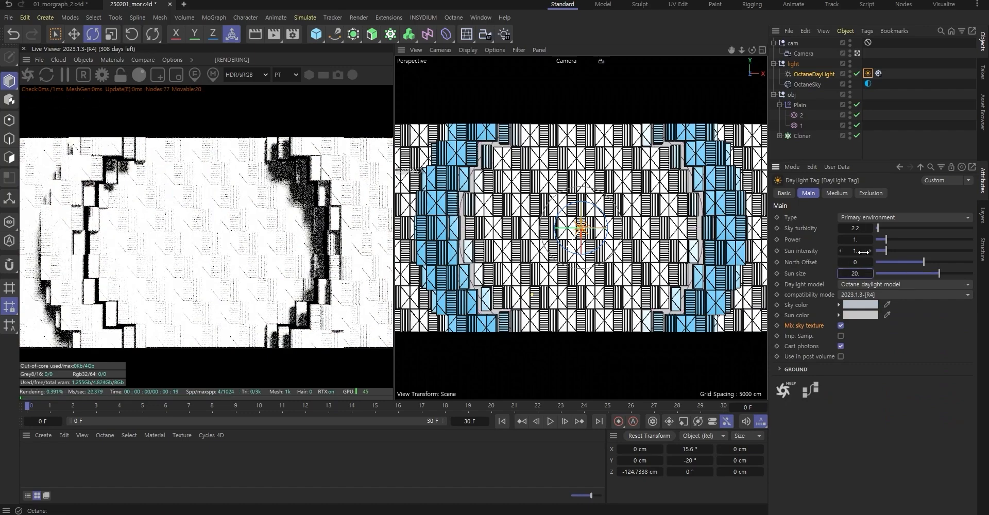
{"action": "left_click", "coordinate": [924, 90]}
{"action": "key", "text": "ctrl+s"}
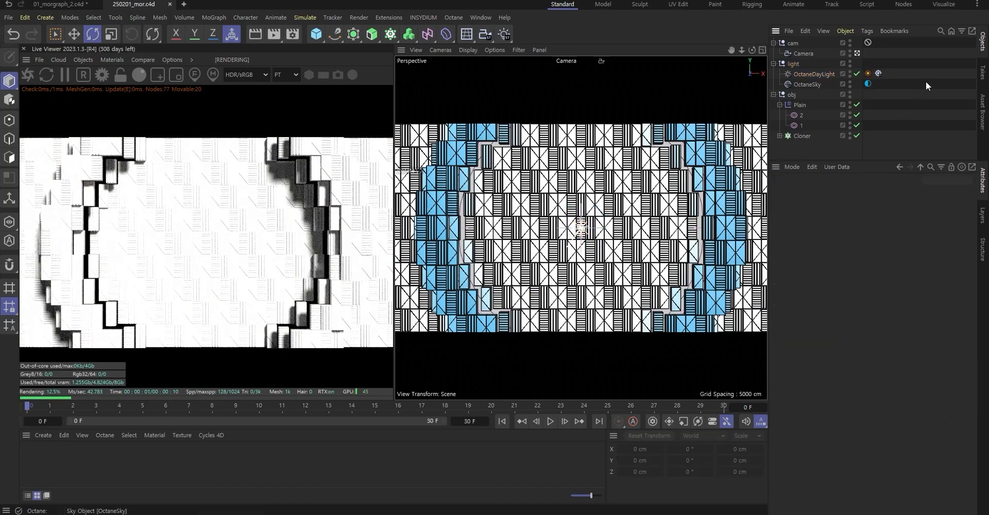
Create an Octane Metallic Material and assign it to the Cloner
{"action": "left_click", "coordinate": [107, 60]}
{"action": "mouse_move", "coordinate": [127, 113]}
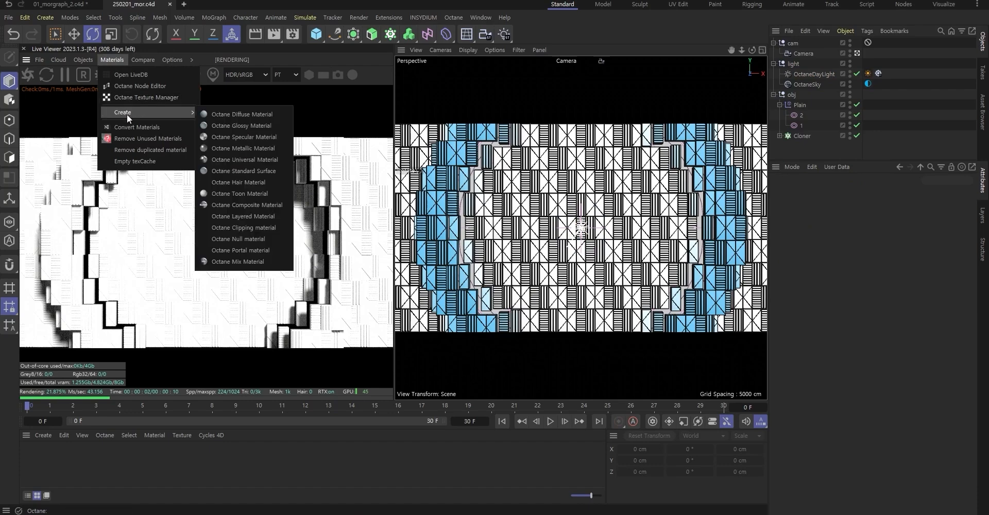
{"action": "left_click", "coordinate": [263, 149]}
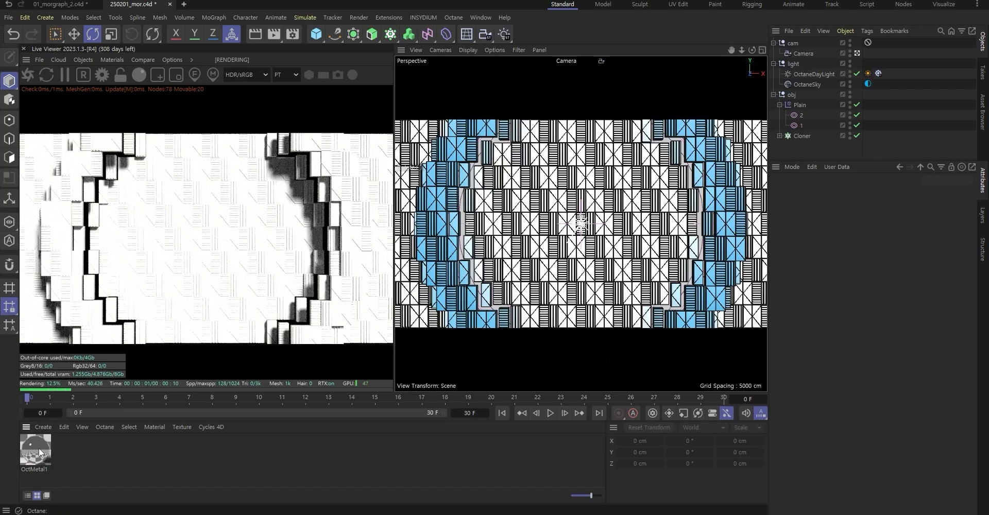
{"action": "left_click_drag", "start_coordinate": [807, 137], "coordinate": [807, 137]}
Rename the Cloner to 01 and save the project
{"action": "double_click", "coordinate": [801, 136]}
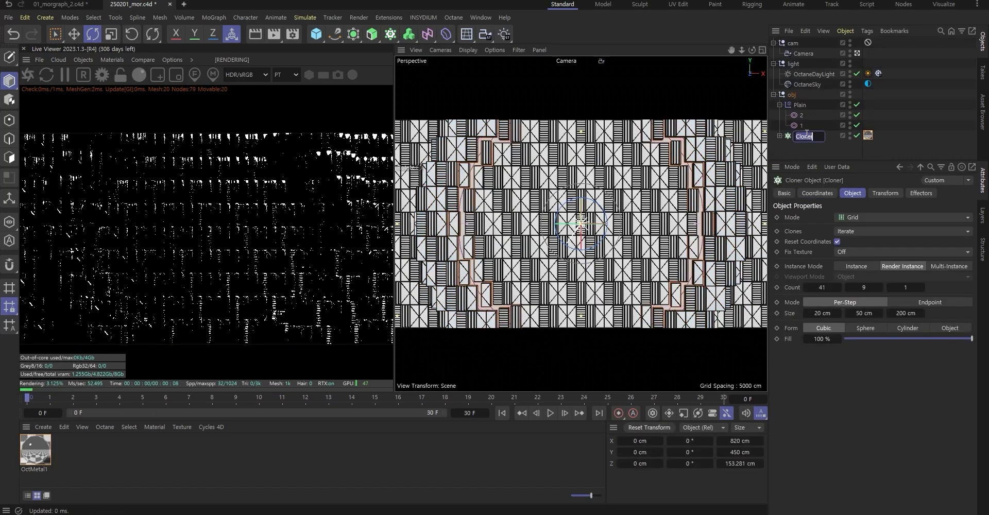
{"action": "type", "text": "01"}
{"action": "left_click", "coordinate": [854, 152]}
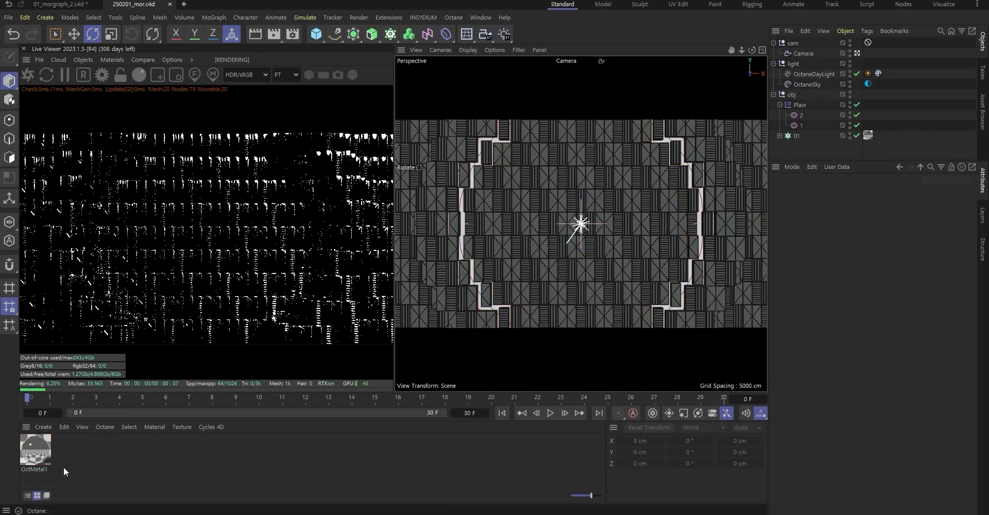
Inspect the new metallic material's node and Specular settings in the Octane Node Editor, and close the node editor
{"action": "double_click", "coordinate": [46, 453]}
{"action": "left_click_drag", "start_coordinate": [288, 144], "coordinate": [719, 118]}
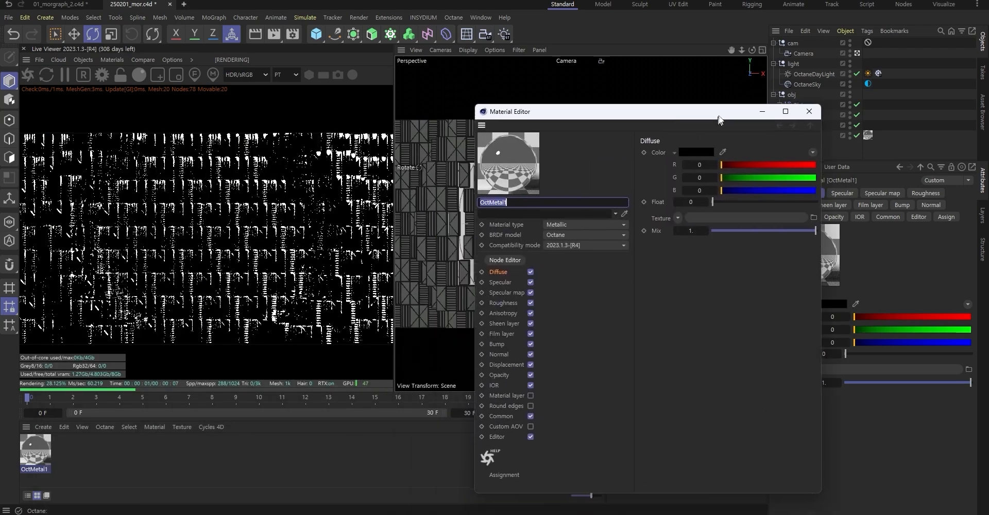
{"action": "left_click", "coordinate": [515, 258]}
{"action": "left_click_drag", "start_coordinate": [504, 204], "coordinate": [643, 99]}
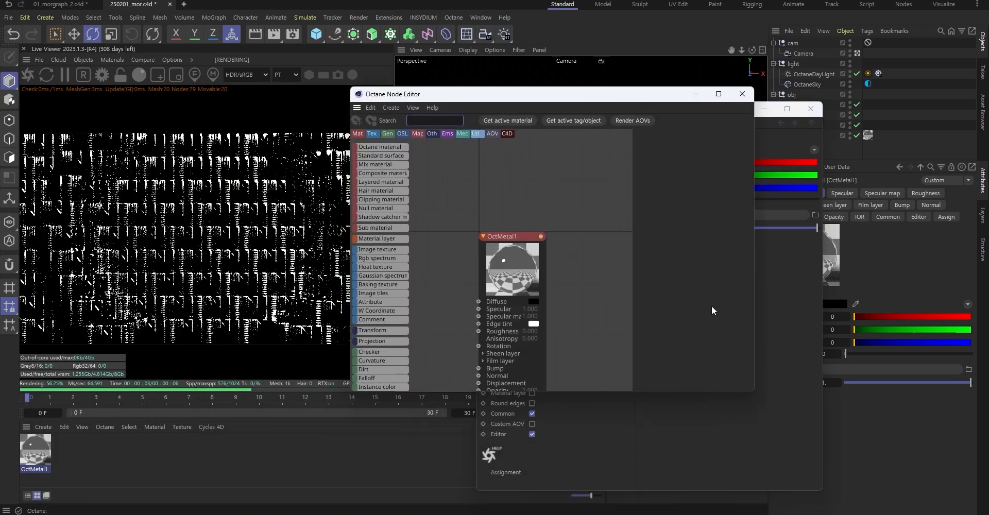
{"action": "left_click_drag", "start_coordinate": [760, 396], "coordinate": [822, 445]}
{"action": "left_click", "coordinate": [507, 235]}
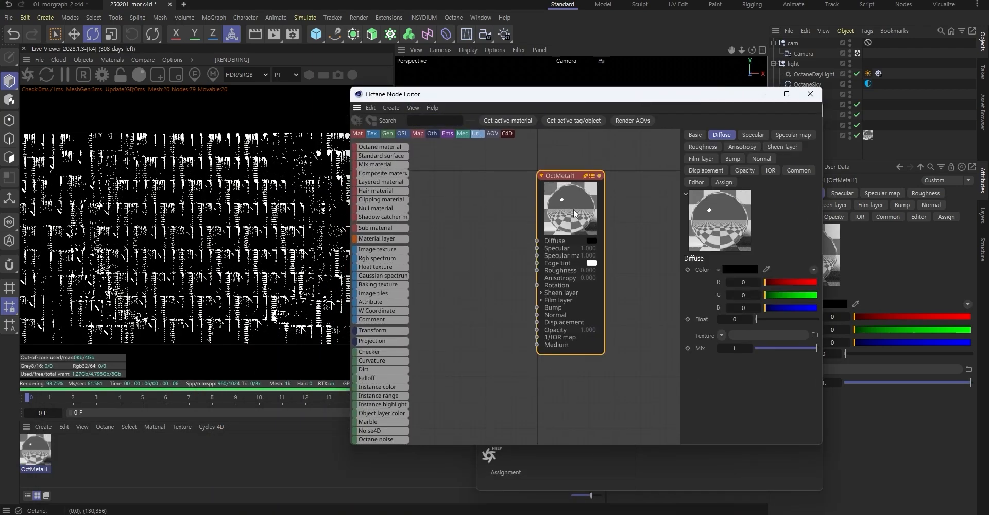
{"action": "left_click", "coordinate": [748, 136]}
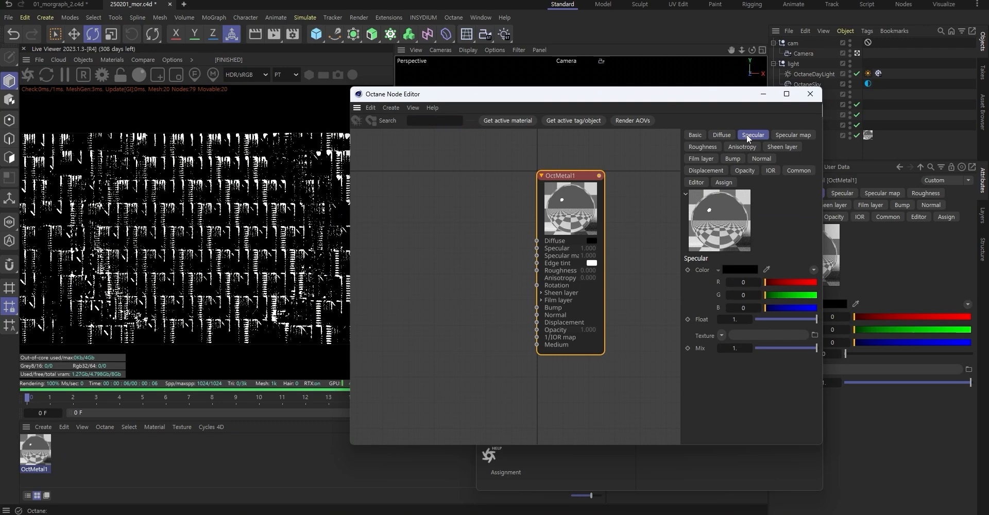
{"action": "left_click", "coordinate": [811, 93]}
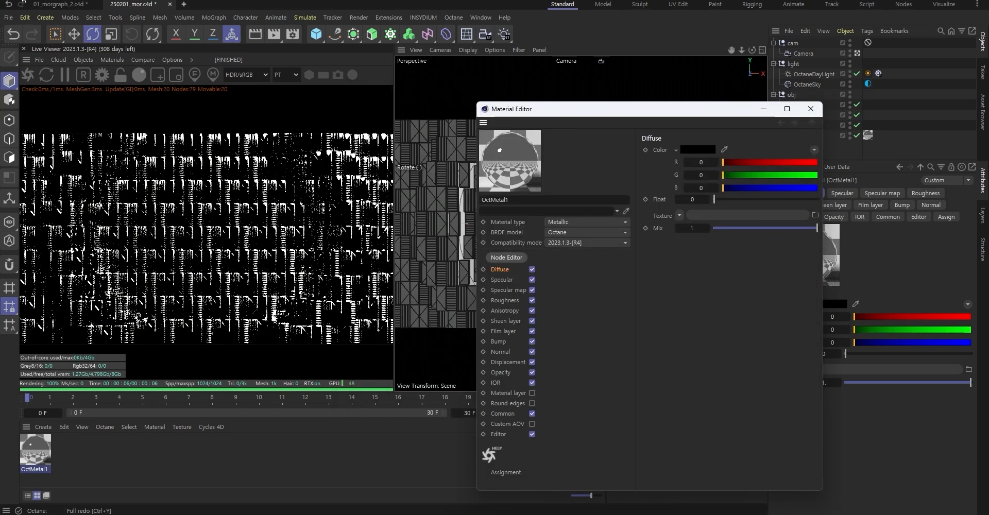
Switch to the 01_morgraph_2.c4d project and examine the texture nodes feeding the gold OctMetal1 material's Roughness and Normal
{"action": "left_click", "coordinate": [68, 4]}
{"action": "left_click", "coordinate": [109, 448]}
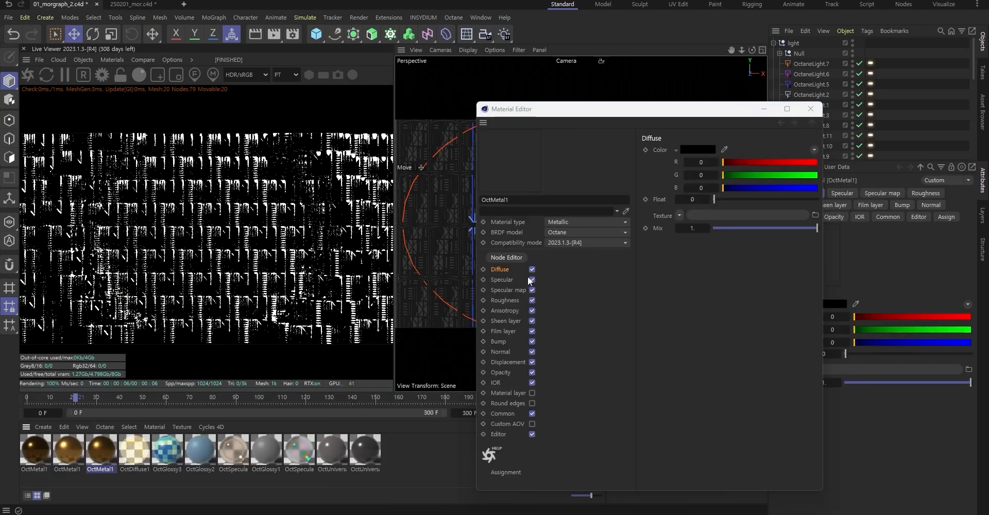
{"action": "left_click", "coordinate": [507, 258]}
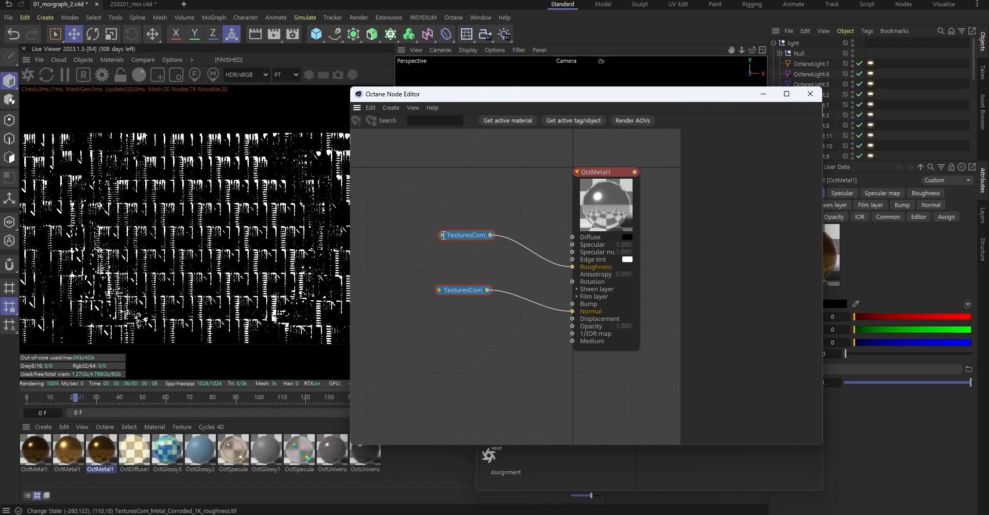
{"action": "left_click", "coordinate": [442, 235]}
{"action": "left_click_drag", "start_coordinate": [444, 236], "coordinate": [440, 190]}
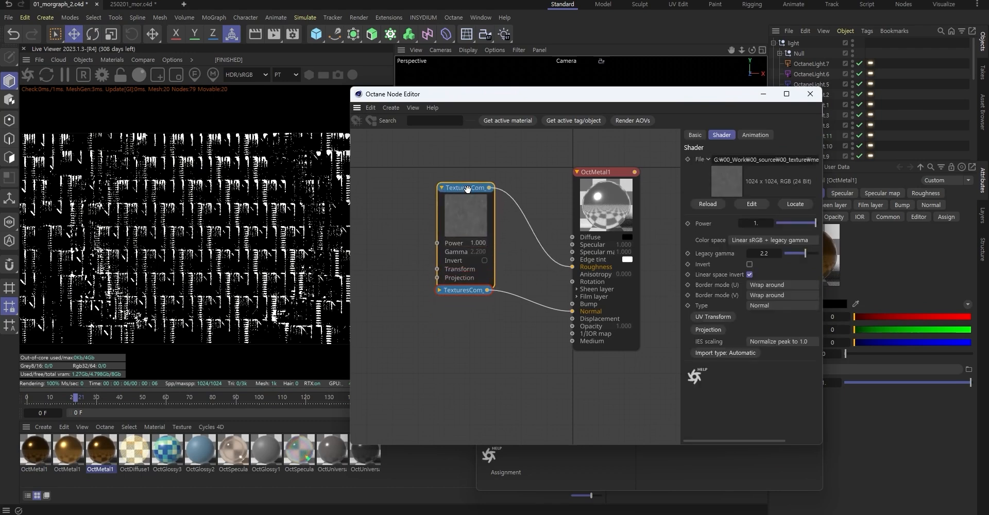
{"action": "left_click", "coordinate": [441, 188]}
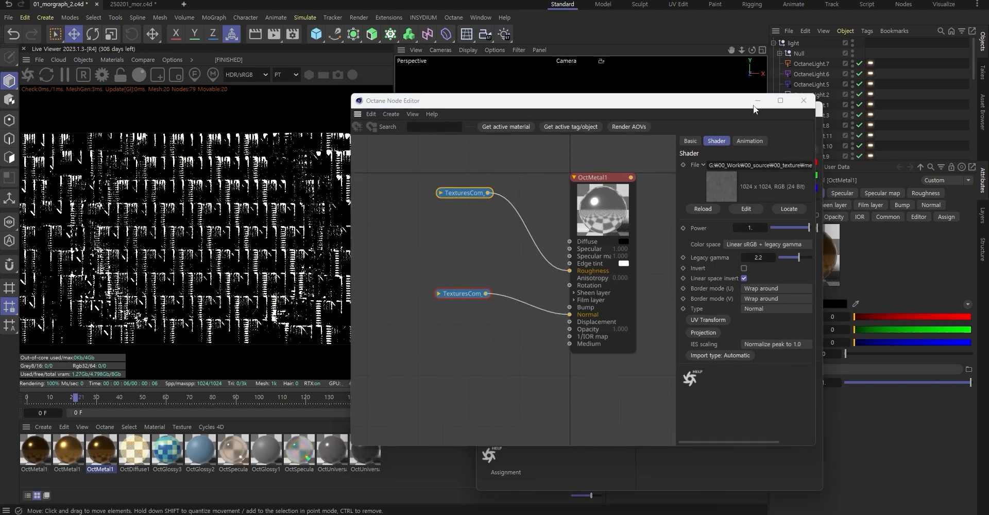
{"action": "left_click", "coordinate": [763, 93]}
{"action": "left_click", "coordinate": [766, 113]}
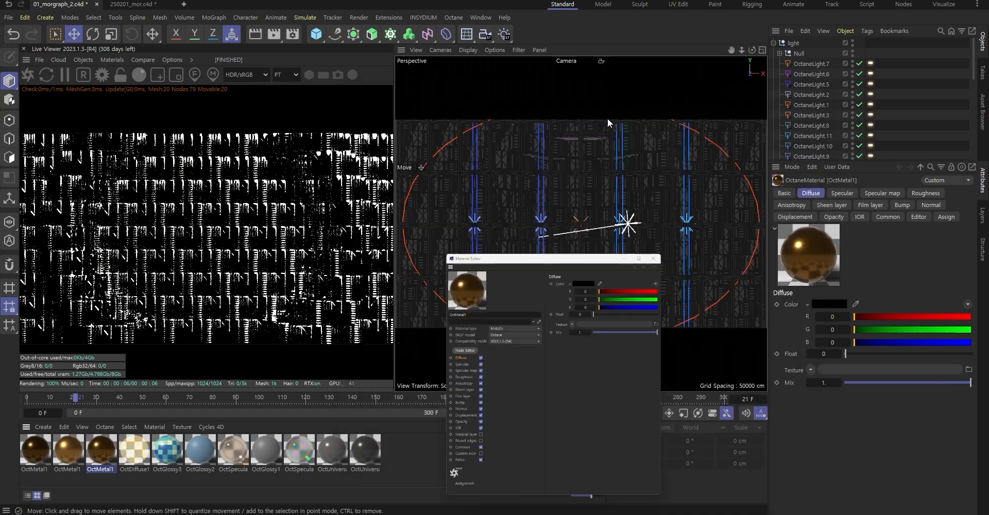
Return to the 250201_mor.c4d project, open OctMetal1 in the Octane Node Editor and restart the live render
{"action": "left_click", "coordinate": [133, 4]}
{"action": "double_click", "coordinate": [36, 448]}
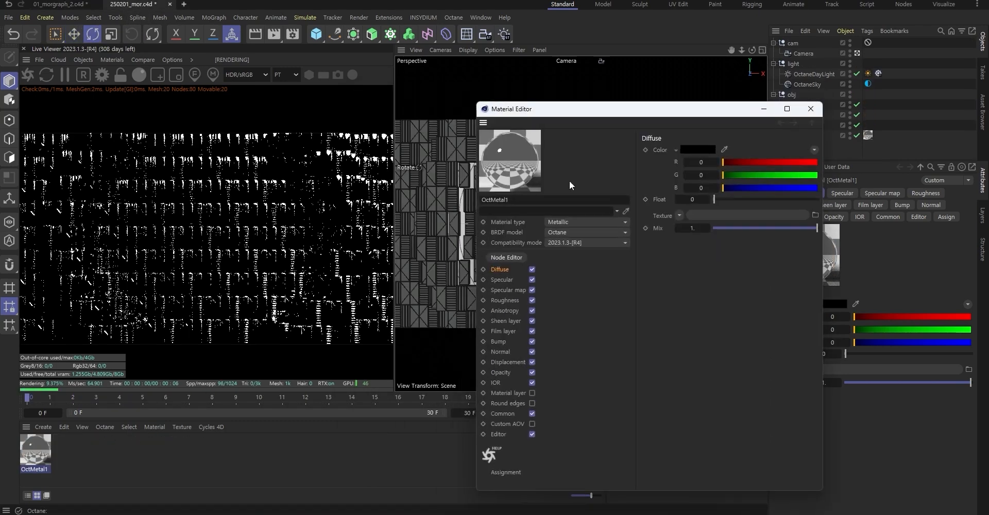
{"action": "left_click", "coordinate": [513, 257]}
{"action": "left_click_drag", "start_coordinate": [604, 97], "coordinate": [655, 109]}
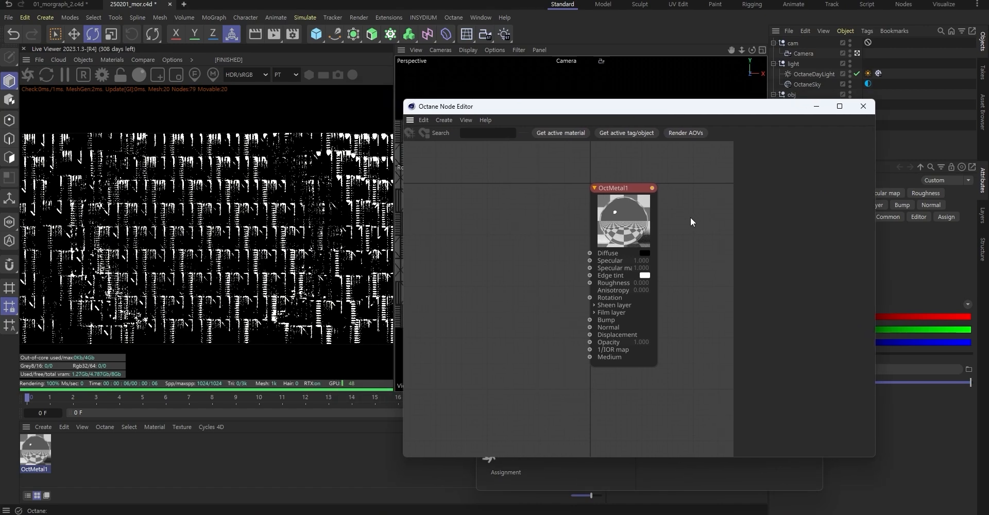
{"action": "left_click", "coordinate": [28, 75]}
Add a Cinema 4D Noise node and connect it to the Specular and Roughness inputs of OctMetal1
{"action": "left_click", "coordinate": [493, 132]}
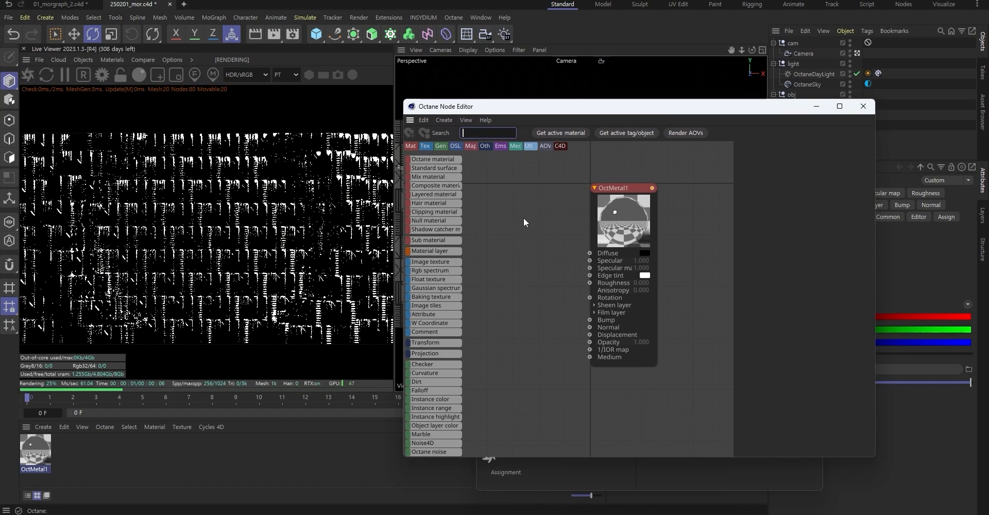
{"action": "type", "text": "no"}
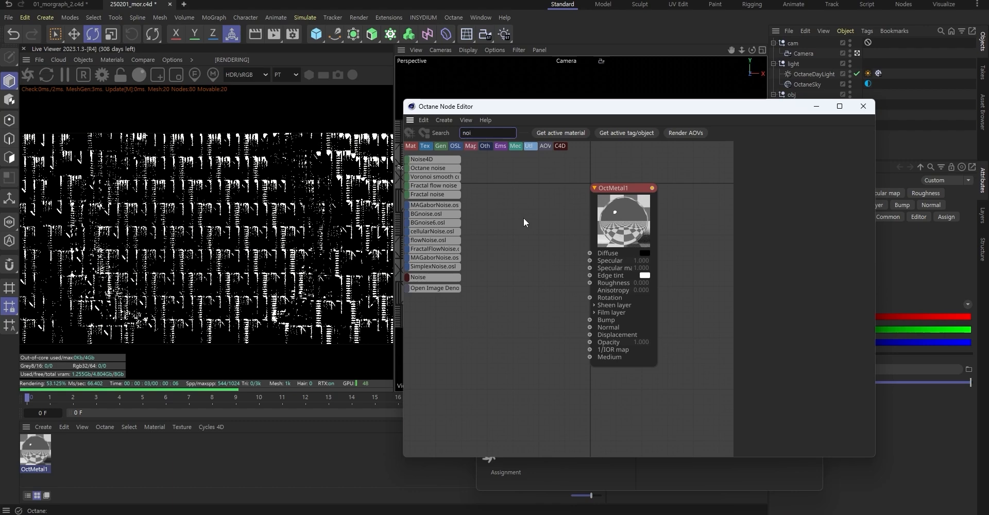
{"action": "type", "text": "i"}
{"action": "left_click_drag", "start_coordinate": [438, 277], "coordinate": [589, 261]}
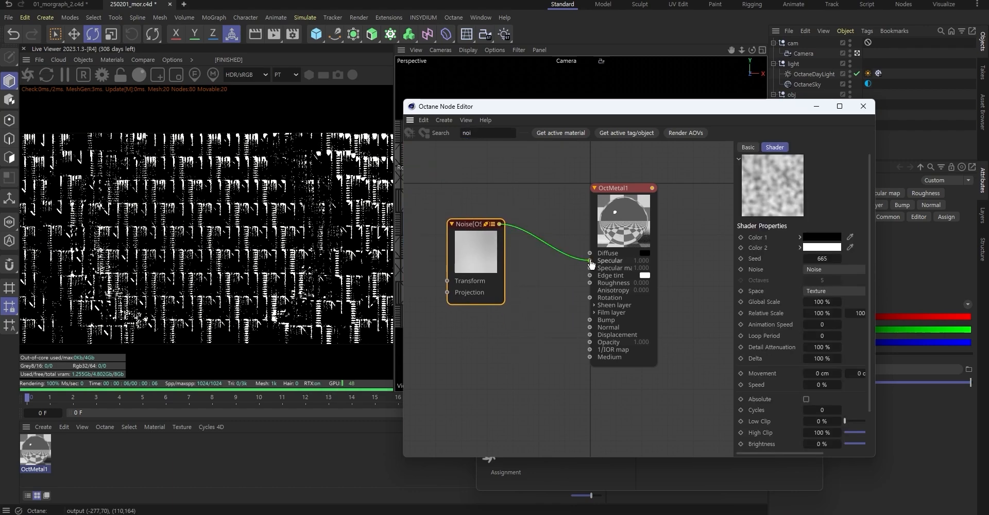
{"action": "left_click", "coordinate": [596, 206]}
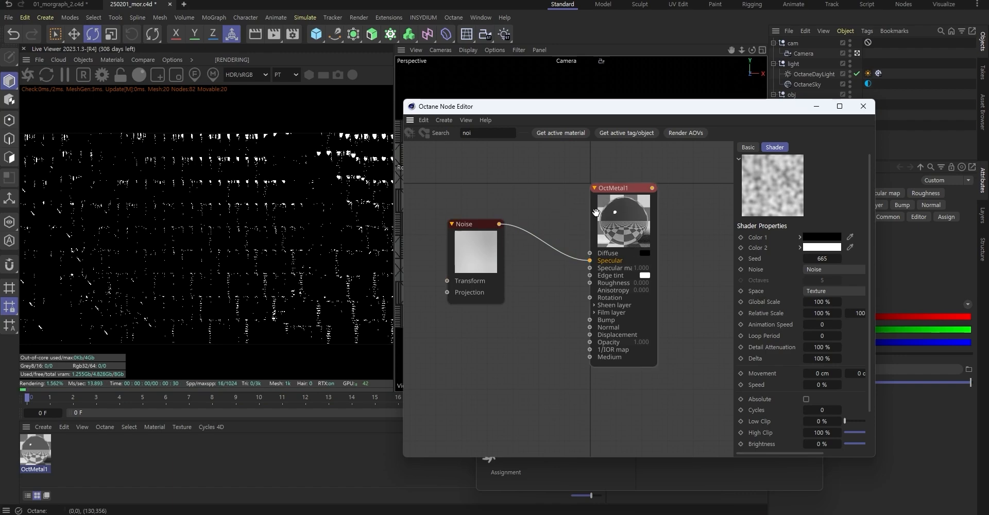
{"action": "left_click_drag", "start_coordinate": [499, 224], "coordinate": [590, 283]}
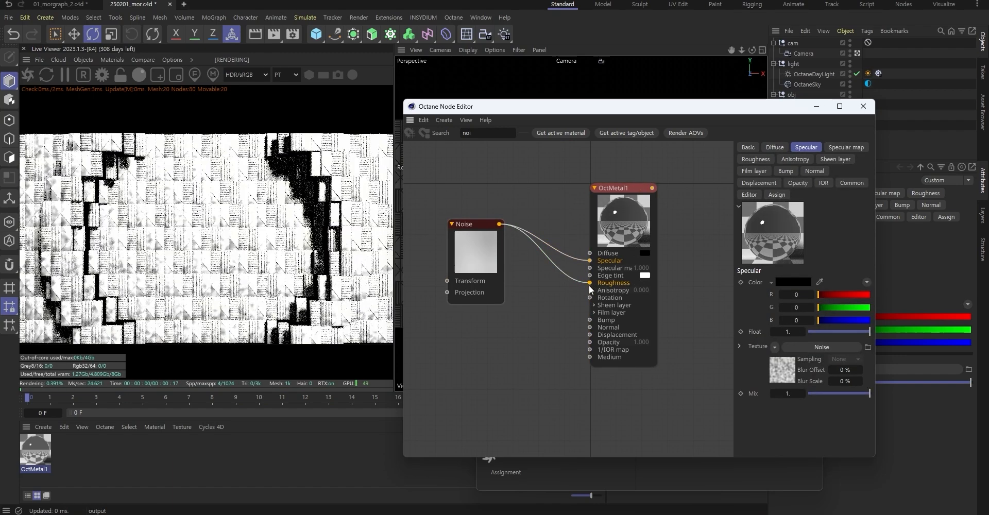
Insert a Gradient node on each of the Noise connections to Specular and Roughness, and enlarge the node settings area
{"action": "double_click", "coordinate": [475, 132]}
{"action": "type", "text": "gra"}
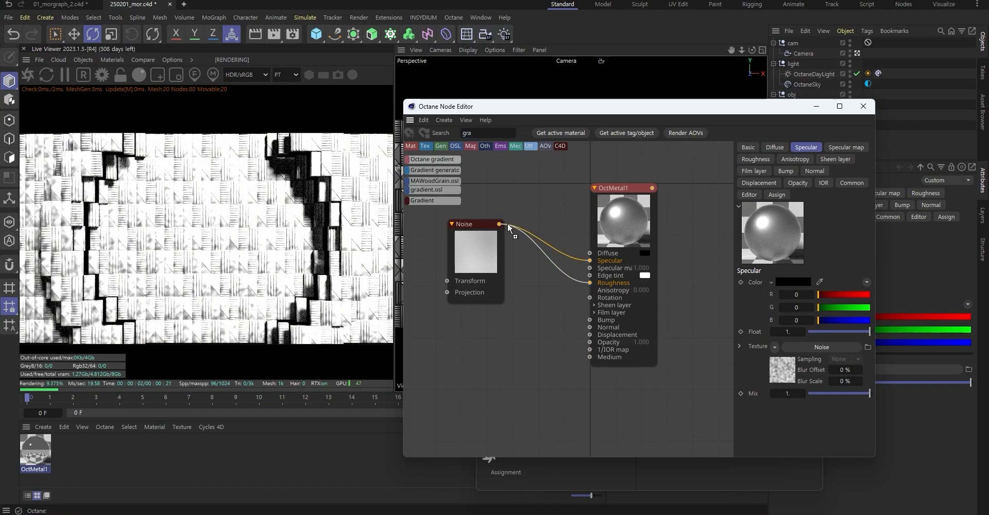
{"action": "left_click_drag", "start_coordinate": [549, 259], "coordinate": [549, 243]}
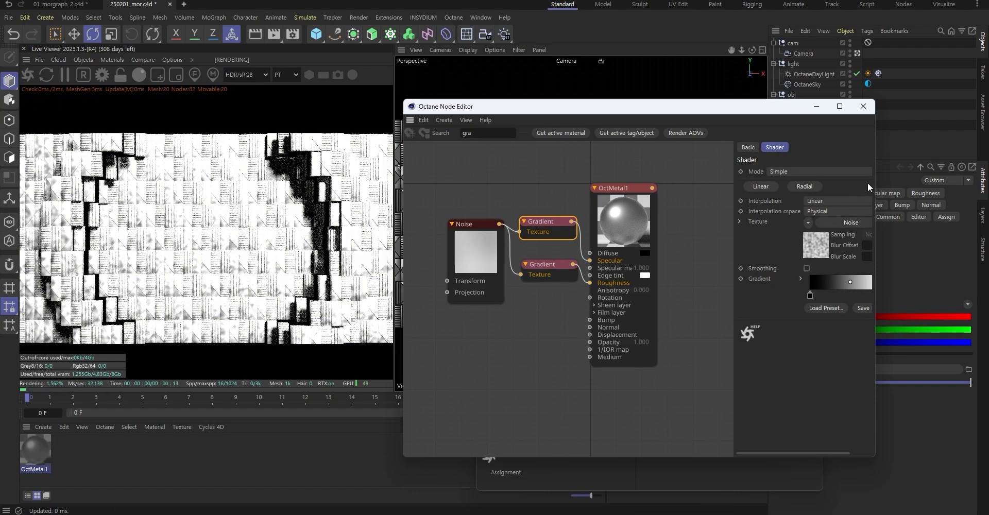
{"action": "left_click_drag", "start_coordinate": [876, 182], "coordinate": [929, 183]}
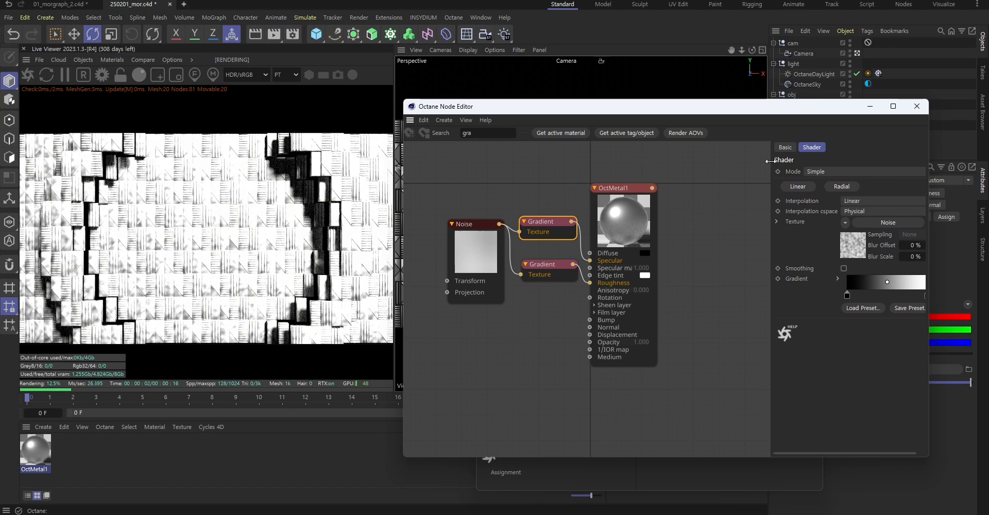
{"action": "left_click_drag", "start_coordinate": [769, 160], "coordinate": [703, 161]}
Set the Noise node's space to Object and its noise type to Luka
{"action": "left_click", "coordinate": [475, 252]}
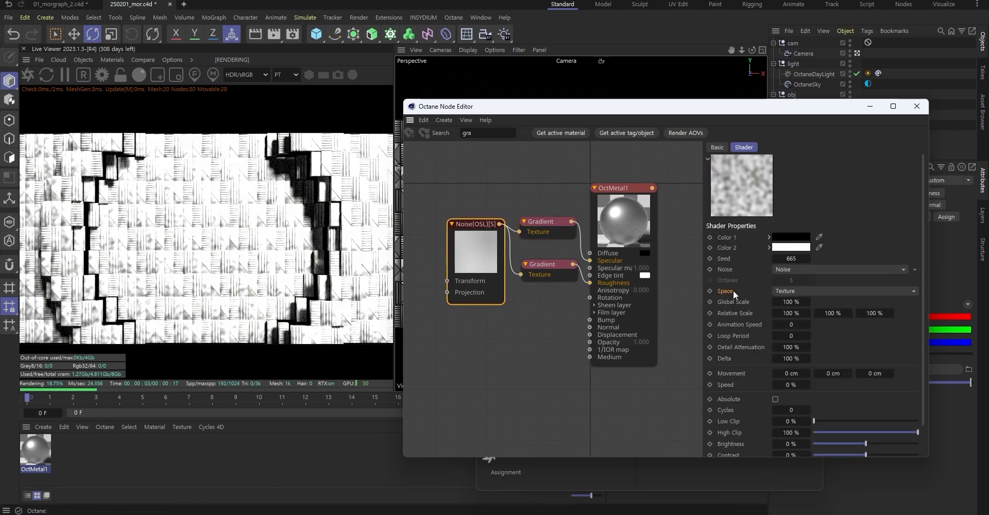
{"action": "left_click", "coordinate": [783, 291]}
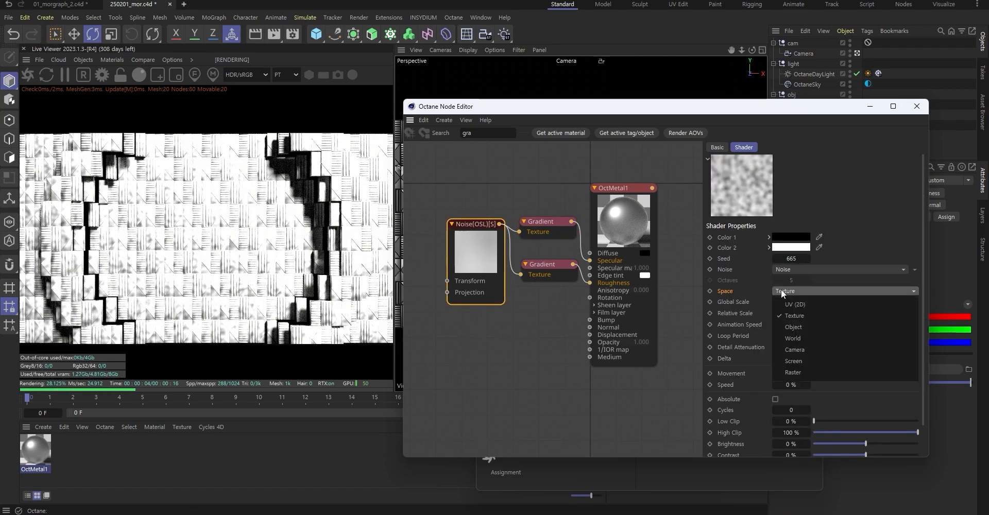
{"action": "left_click", "coordinate": [802, 329]}
{"action": "left_click_drag", "start_coordinate": [496, 266], "coordinate": [477, 288]}
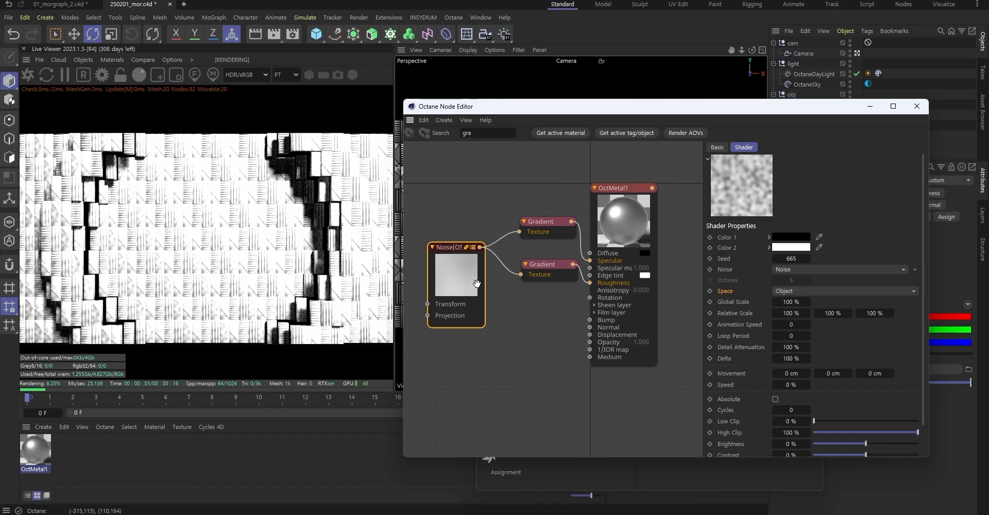
{"action": "middle_click_drag", "start_coordinate": [496, 292], "coordinate": [511, 273]}
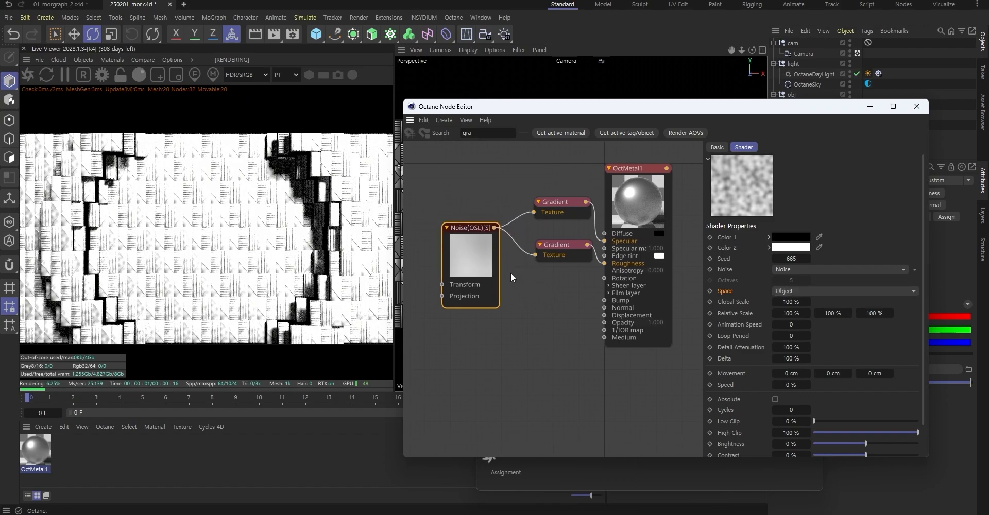
{"action": "left_click", "coordinate": [785, 291]}
{"action": "left_click", "coordinate": [728, 302]}
{"action": "left_click", "coordinate": [823, 267]}
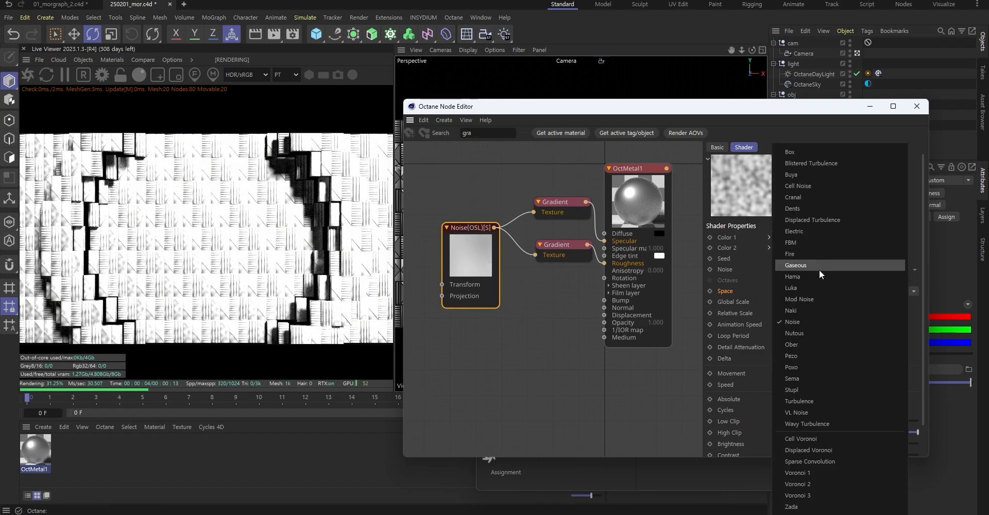
{"action": "left_click", "coordinate": [814, 287]}
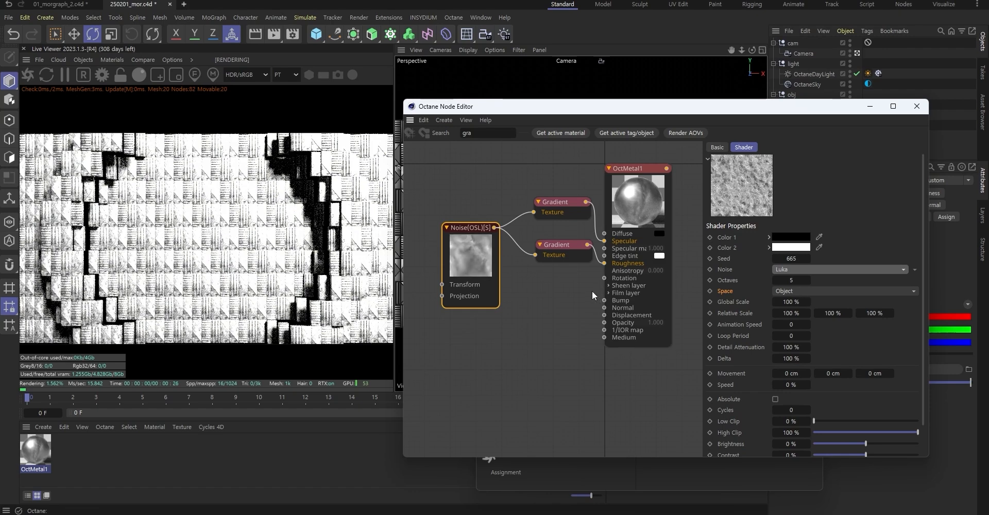
Lighten the black knot of the Roughness gradient to a gray with V 33%
{"action": "left_click", "coordinate": [565, 247]}
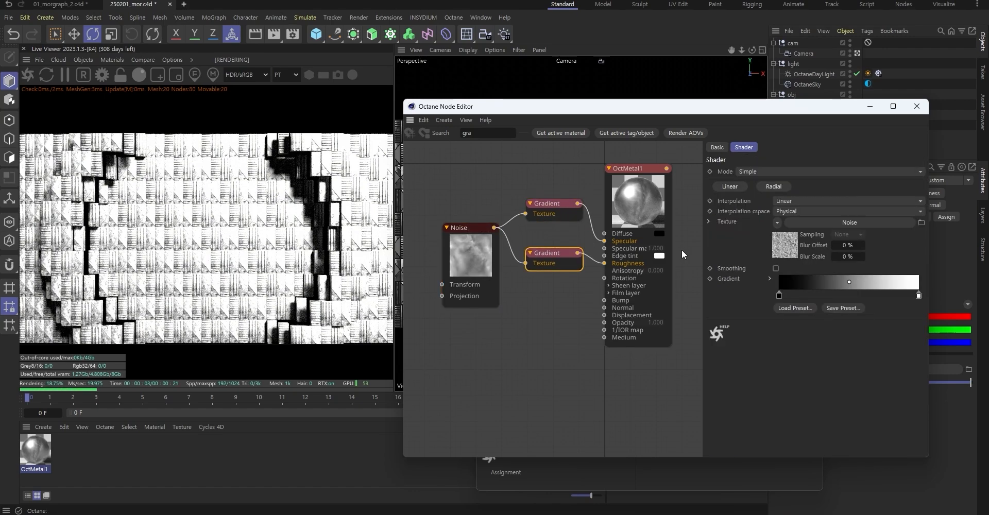
{"action": "double_click", "coordinate": [777, 293]}
{"action": "left_click_drag", "start_coordinate": [743, 337], "coordinate": [757, 336]}
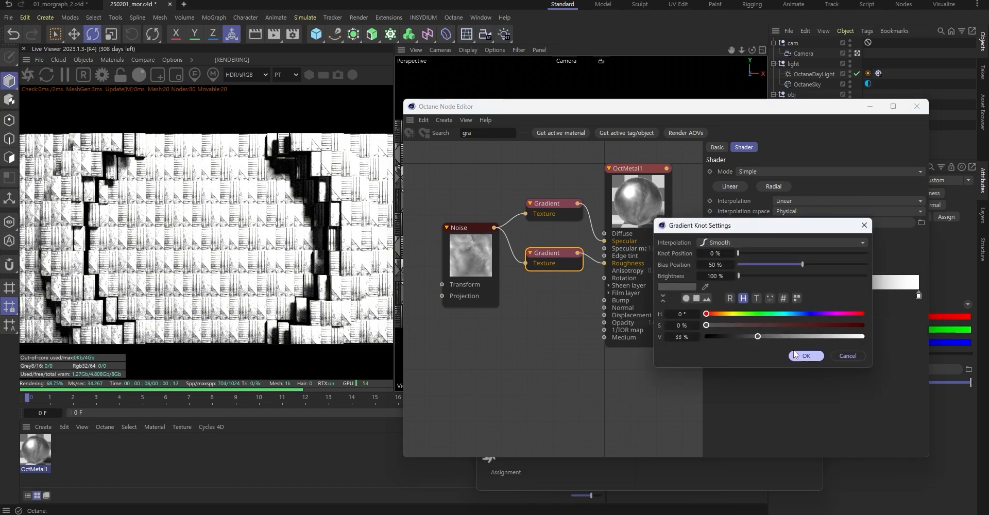
{"action": "left_click", "coordinate": [796, 356]}
Color the black knot of the Specular gradient dark orange with H 31°, S 85% and V 52%
{"action": "left_click", "coordinate": [574, 203]}
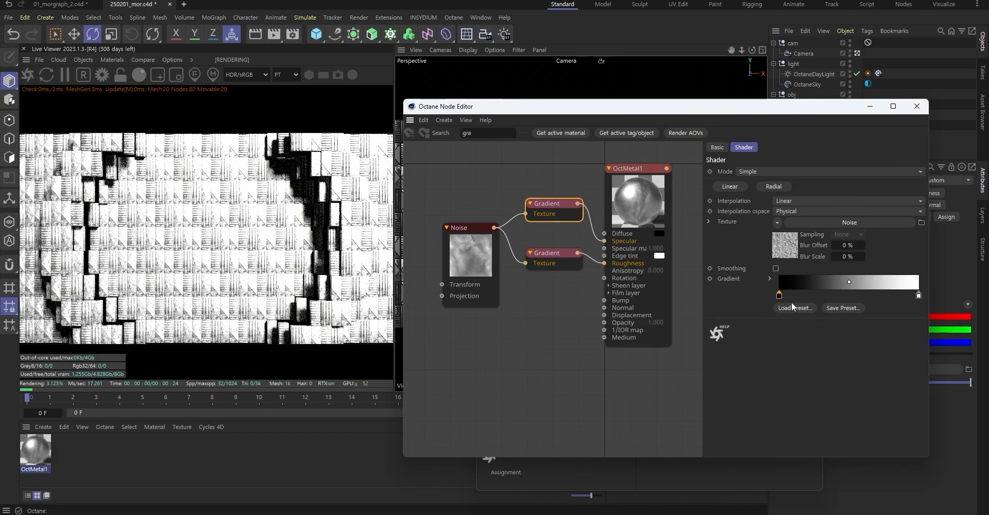
{"action": "double_click", "coordinate": [780, 298]}
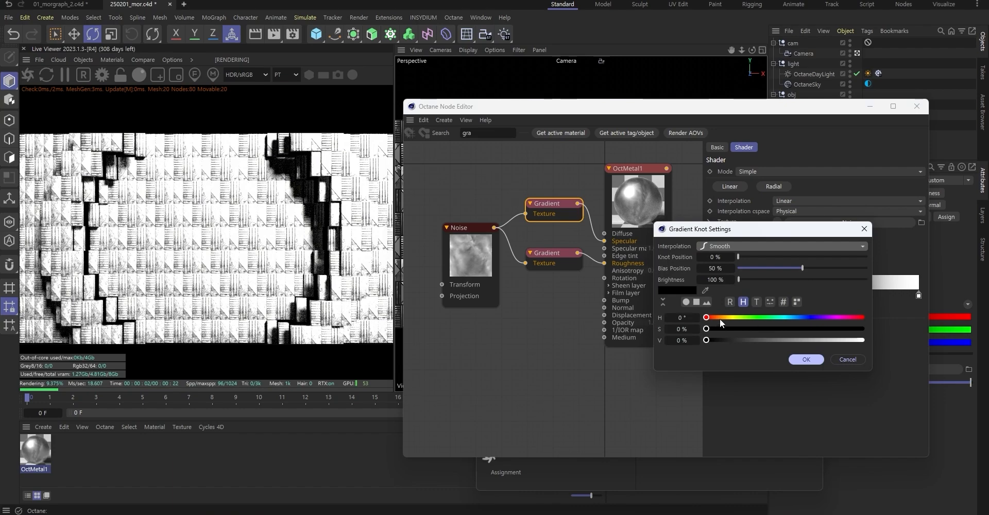
{"action": "left_click_drag", "start_coordinate": [706, 341], "coordinate": [848, 341]}
{"action": "left_click", "coordinate": [839, 329]}
{"action": "left_click", "coordinate": [788, 340]}
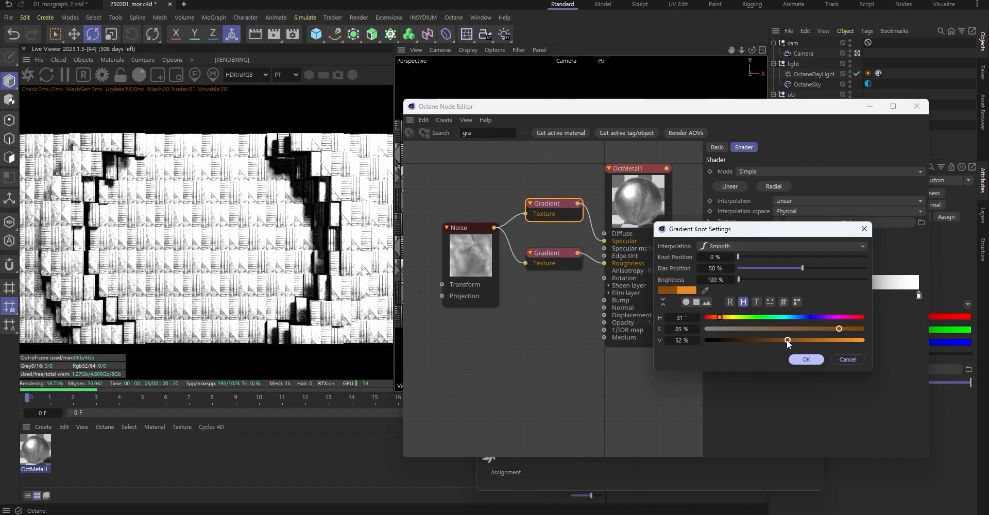
{"action": "left_click", "coordinate": [806, 359]}
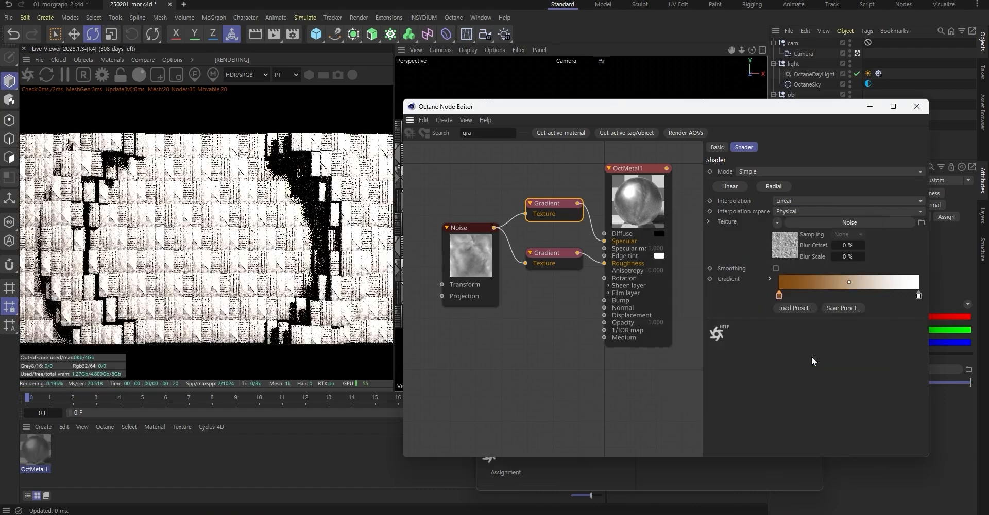
Color the white end knot of the Specular gradient light gold with H 36°, S 61% and V 100%
{"action": "double_click", "coordinate": [916, 294]}
{"action": "left_click", "coordinate": [848, 355]}
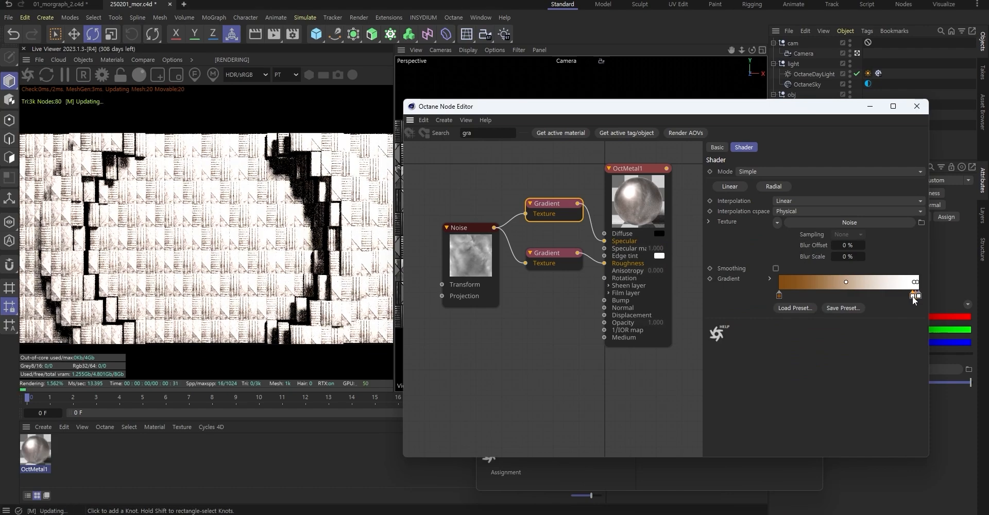
{"action": "double_click", "coordinate": [917, 294]}
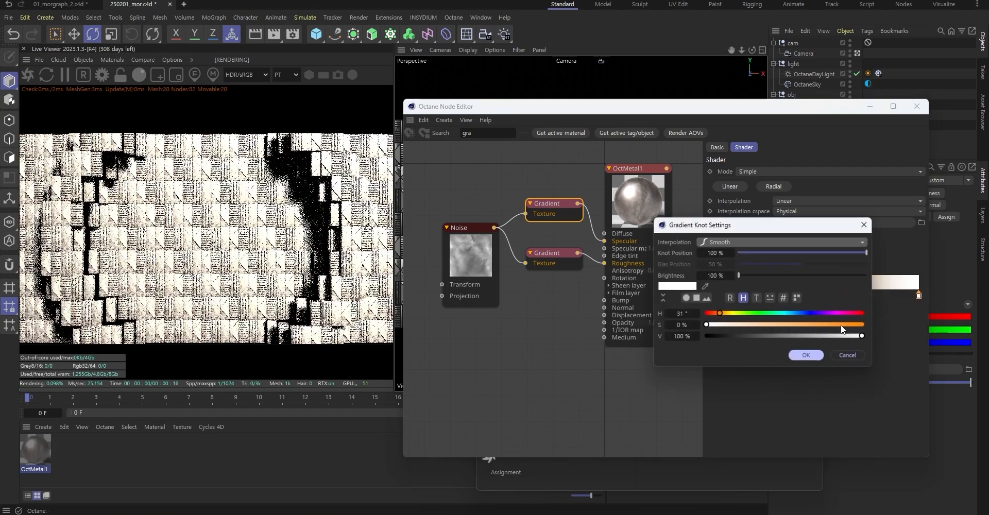
{"action": "left_click", "coordinate": [807, 313]}
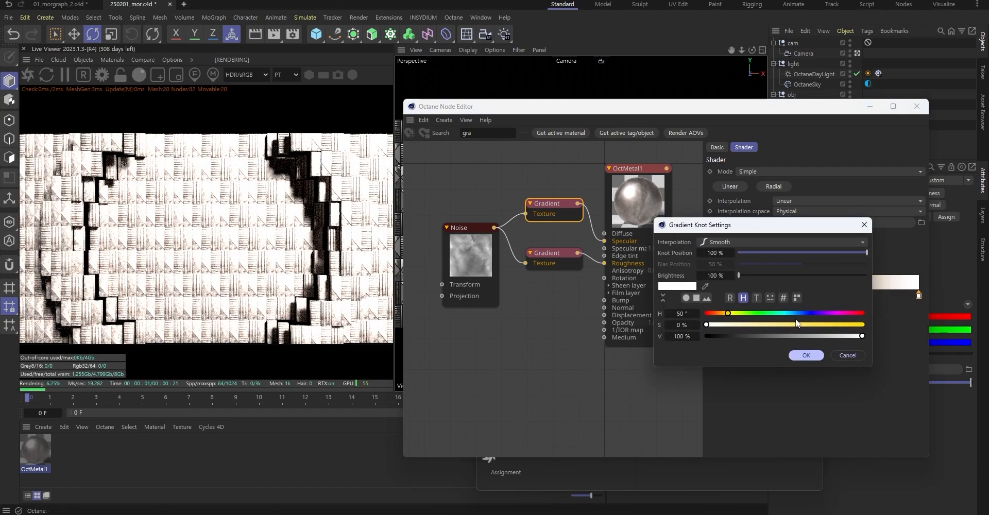
{"action": "left_click_drag", "start_coordinate": [706, 325], "coordinate": [802, 325]}
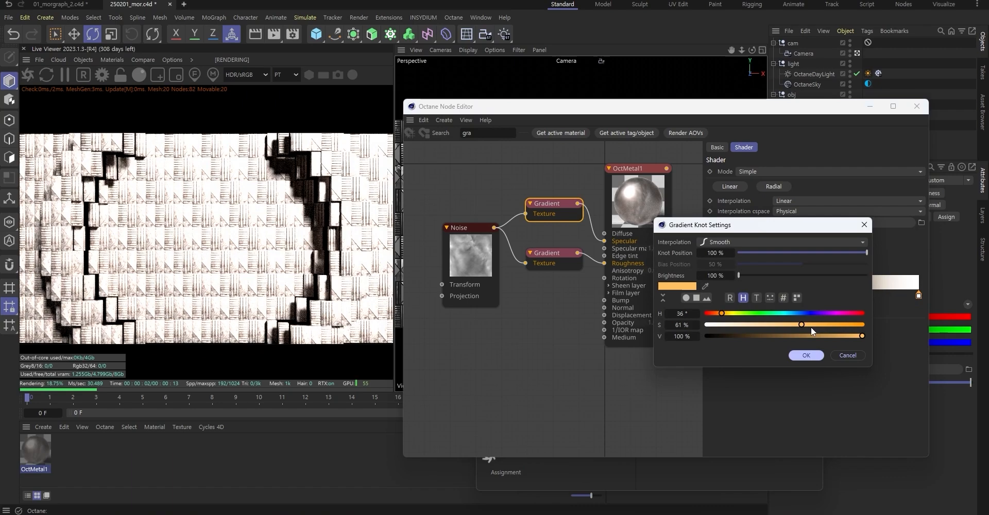
{"action": "left_click", "coordinate": [807, 355]}
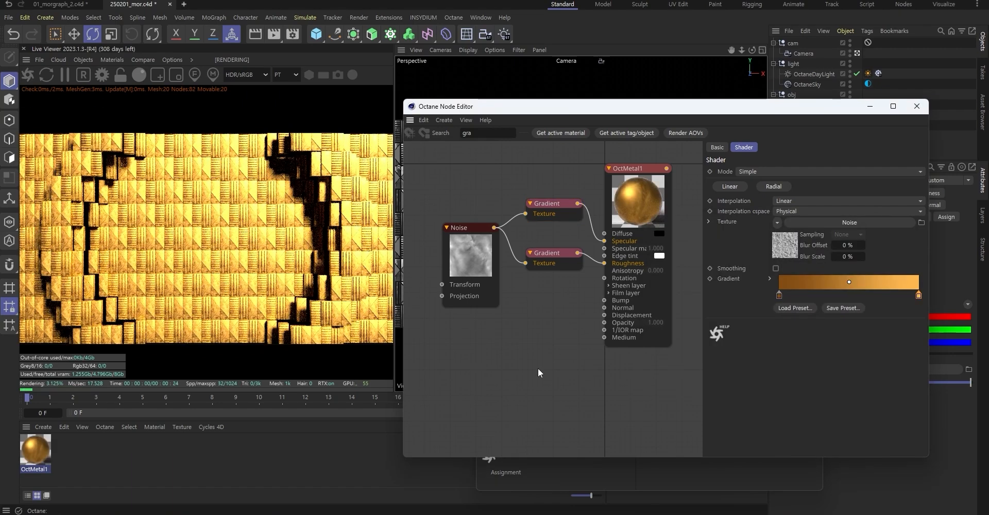
Save the project and connect the Noise node to the Bump input of OctMetal1
{"action": "key", "text": "ctrl+s"}
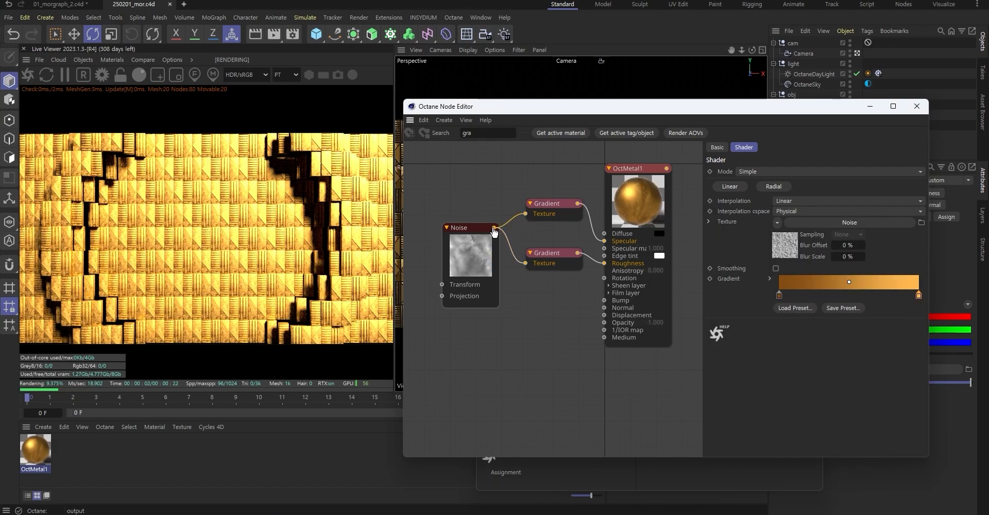
{"action": "mouse_move", "coordinate": [446, 145]}
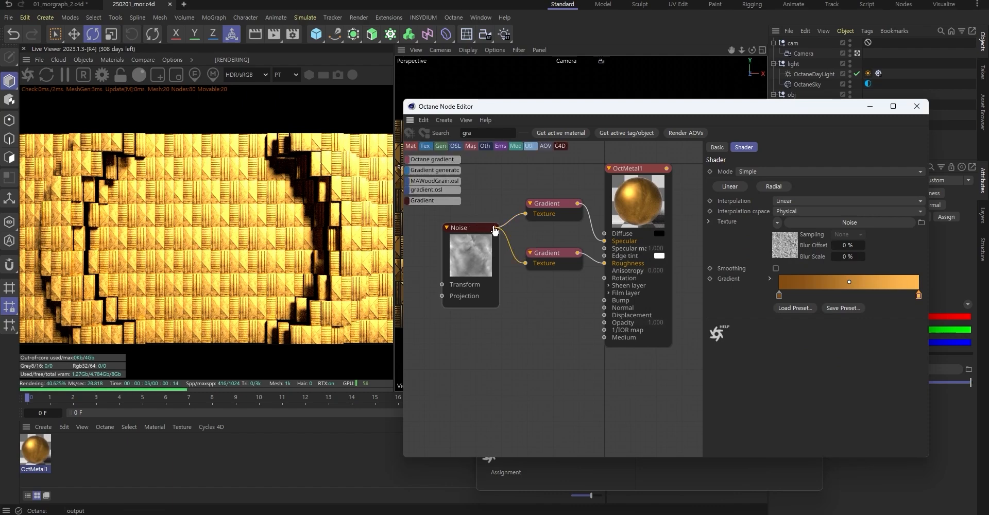
{"action": "left_click_drag", "start_coordinate": [494, 227], "coordinate": [604, 300]}
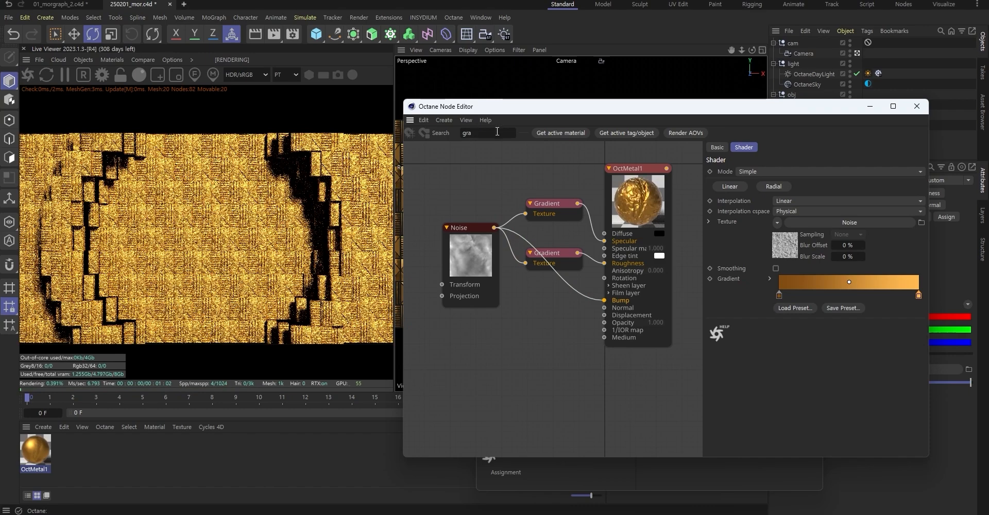
Insert a Gradient node between the Noise and the Bump input and darken its white end knot to V 5%
{"action": "type", "text": "a"}
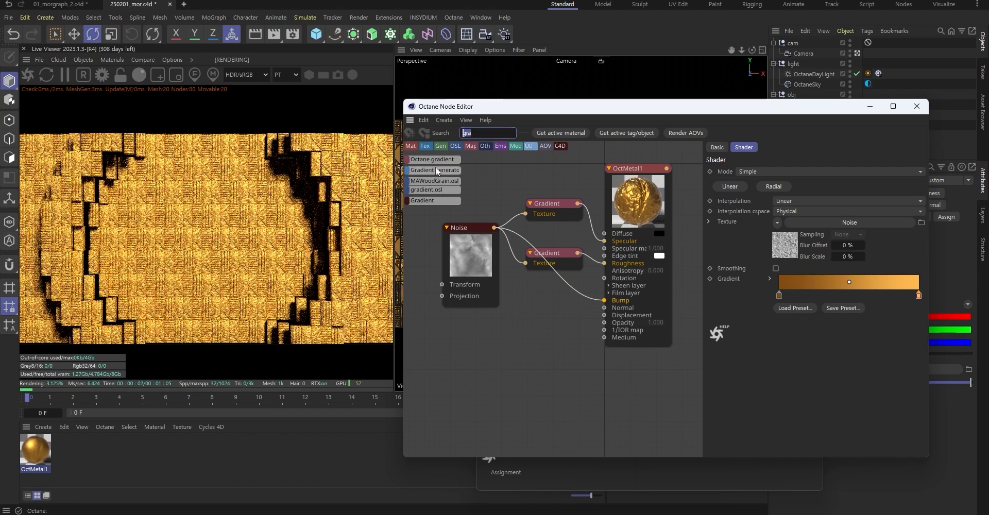
{"action": "left_click_drag", "start_coordinate": [553, 275], "coordinate": [547, 310]}
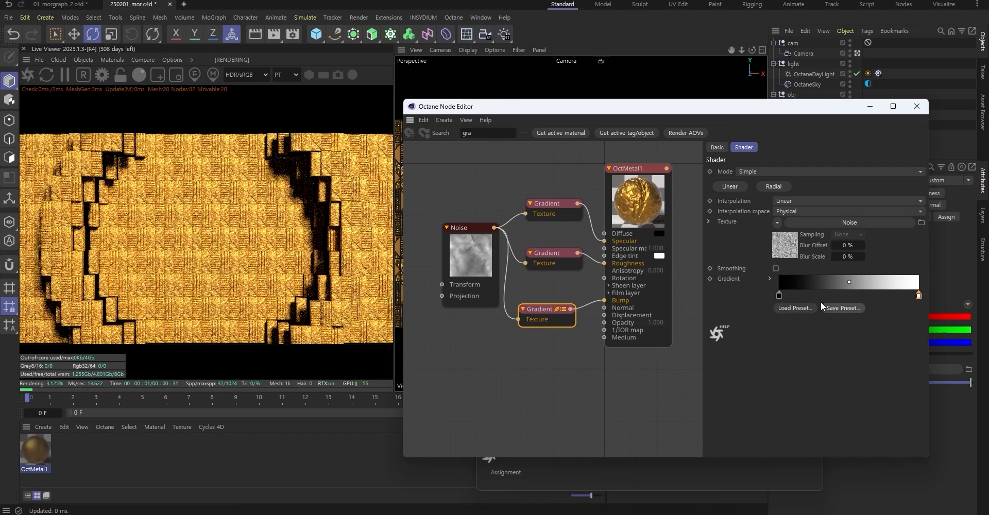
{"action": "double_click", "coordinate": [918, 295]}
{"action": "left_click", "coordinate": [680, 339]}
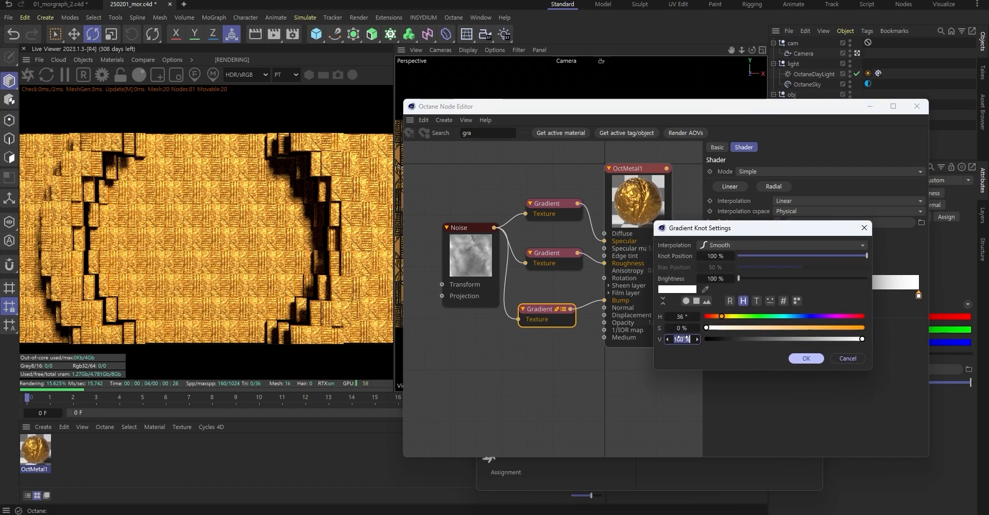
{"action": "type", "text": "5"}
{"action": "left_click", "coordinate": [805, 358]}
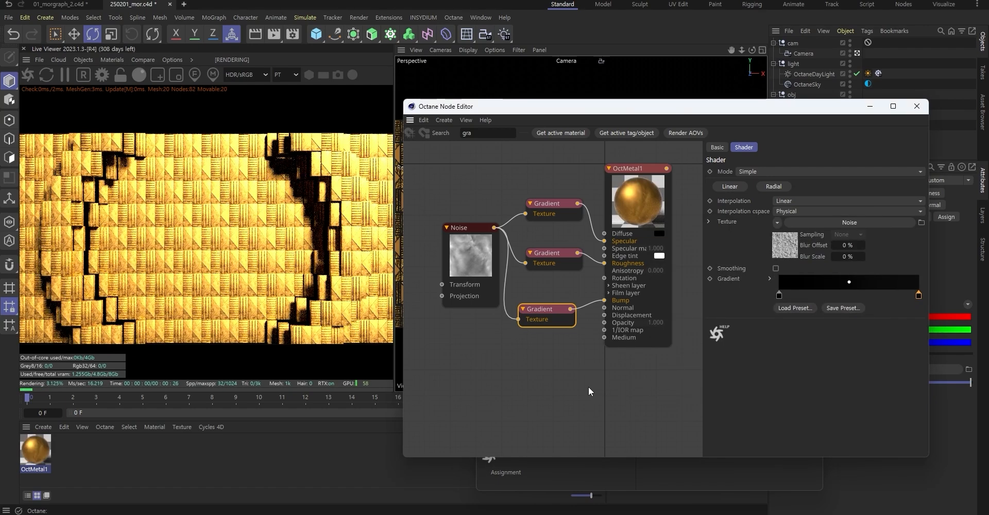
Save the project and set the Noise node's Global Scale to 20%
{"action": "key", "text": "ctrl+s"}
{"action": "left_click", "coordinate": [477, 264]}
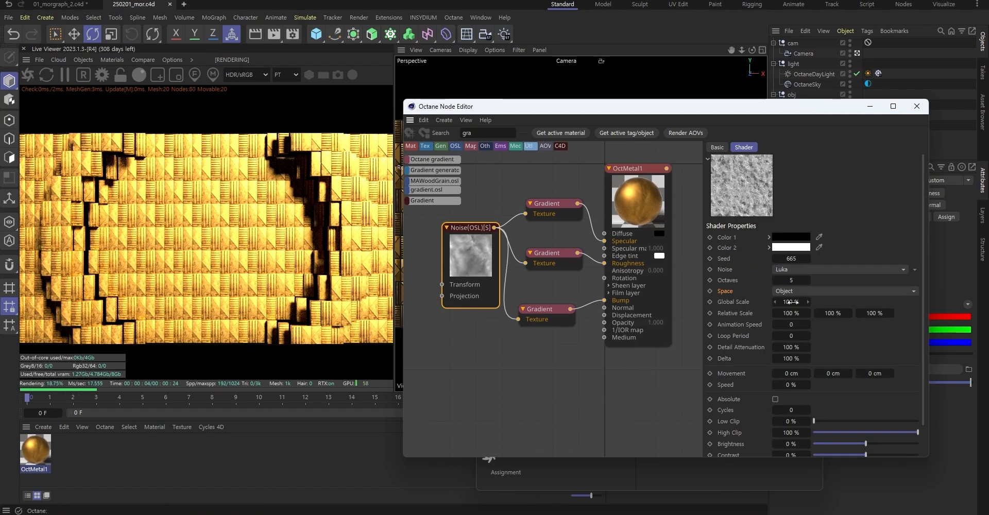
{"action": "type", "text": "20"}
{"action": "key", "text": "Return"}
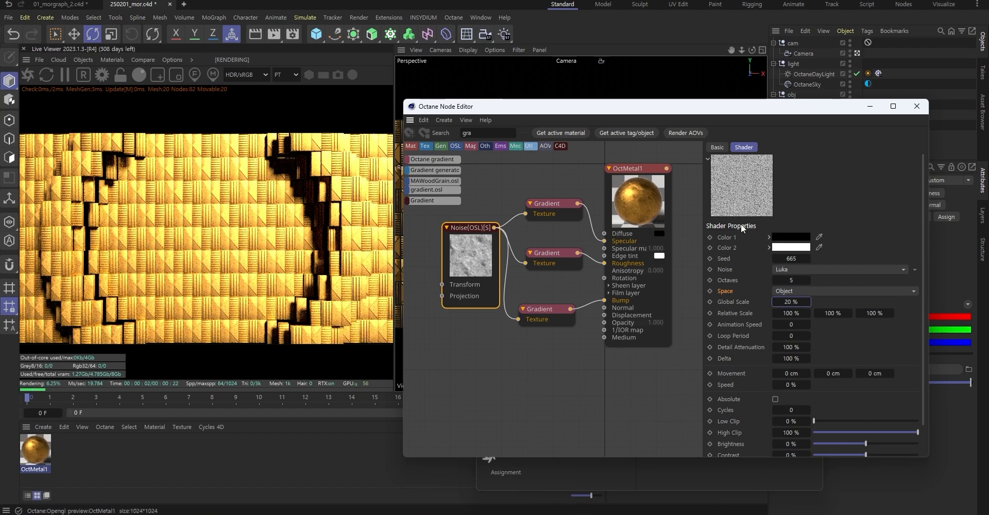
{"action": "left_click", "coordinate": [787, 302]}
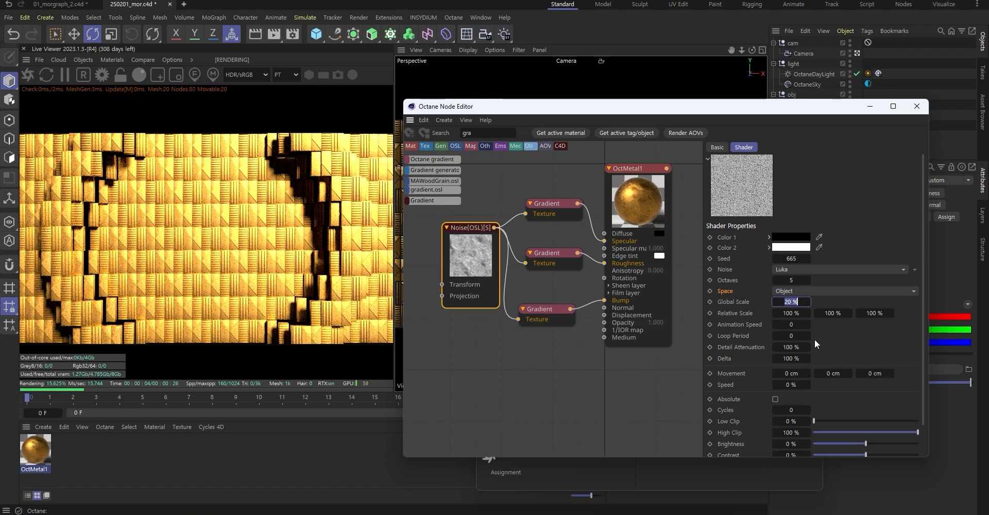
Darken the white end knot of the Roughness gradient to a medium gray
{"action": "left_click", "coordinate": [558, 261]}
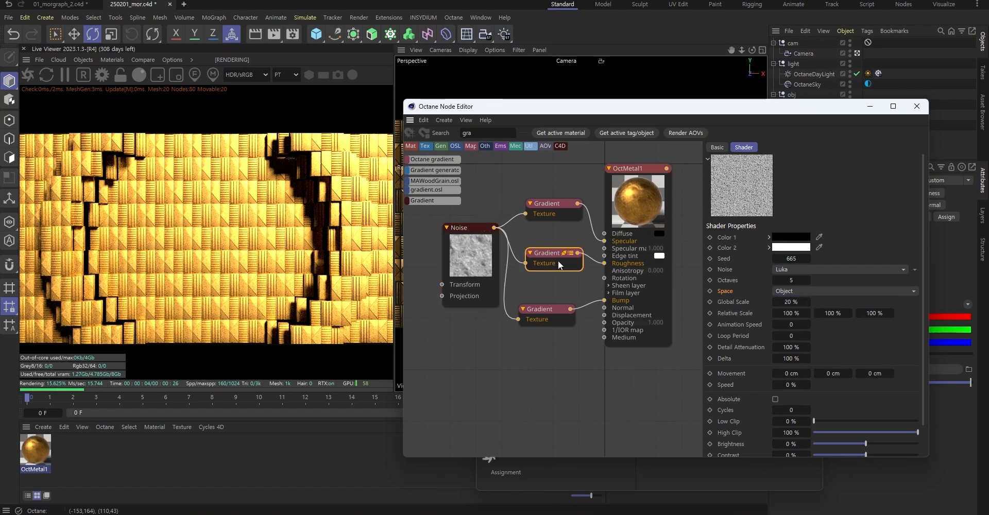
{"action": "double_click", "coordinate": [779, 296]}
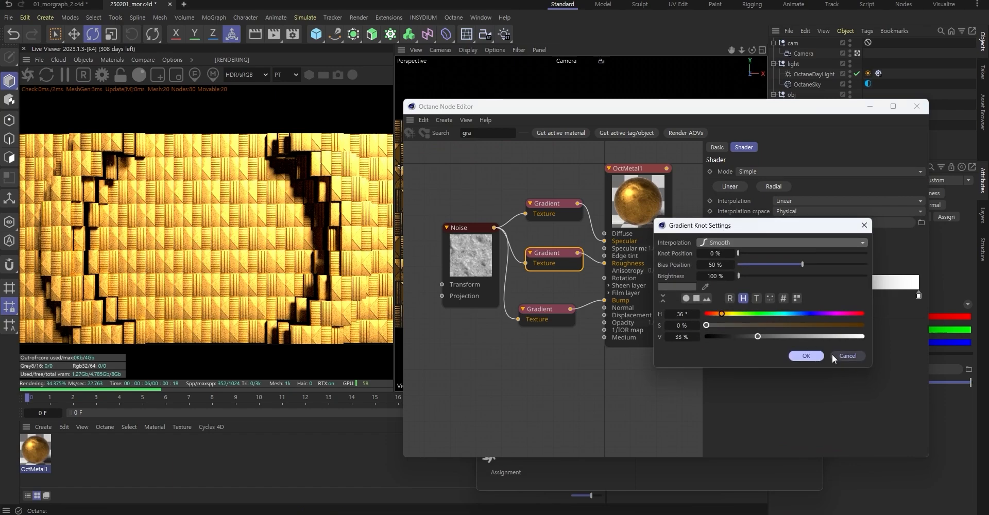
{"action": "left_click", "coordinate": [833, 354]}
{"action": "left_click", "coordinate": [919, 295]}
{"action": "double_click", "coordinate": [918, 296]}
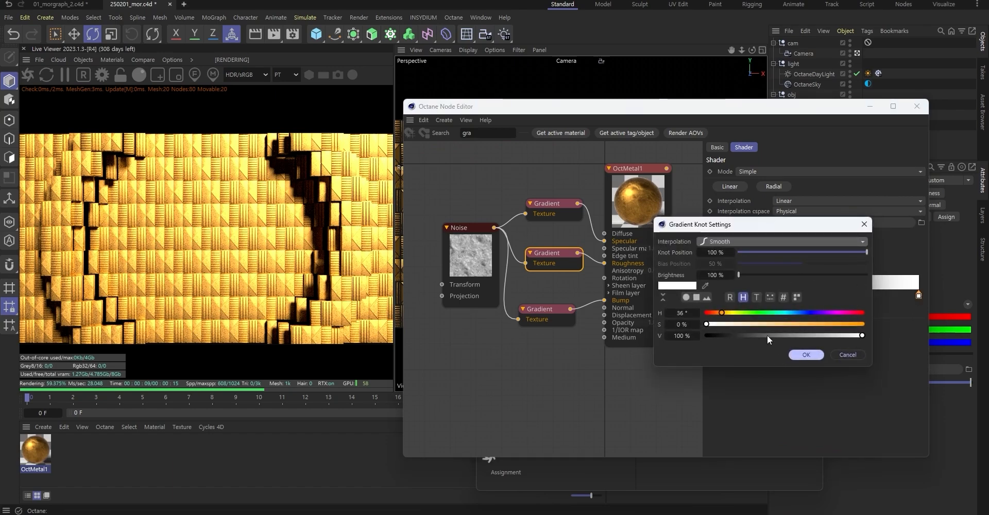
{"action": "left_click_drag", "start_coordinate": [767, 334], "coordinate": [789, 335]}
{"action": "left_click", "coordinate": [806, 353]}
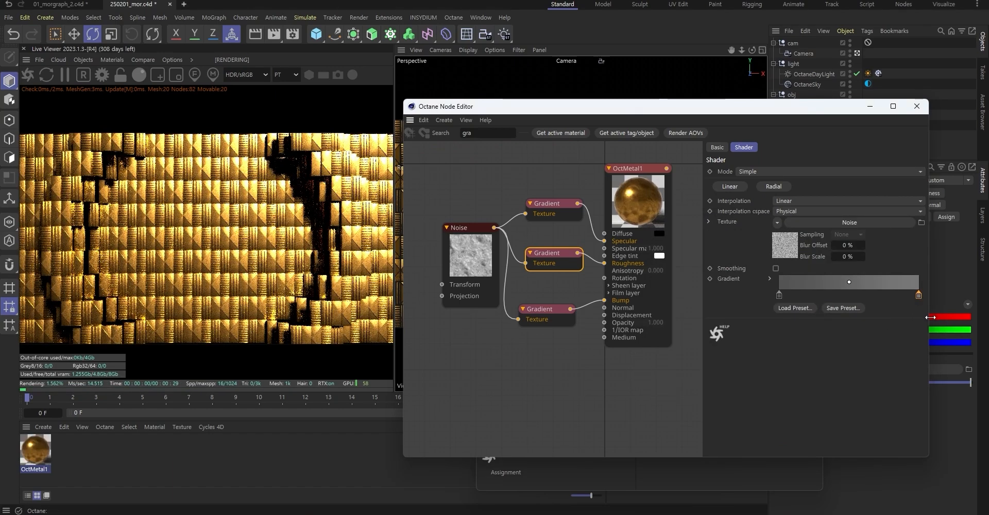
Line up the three Gradient nodes and minimize the Node Editor and Material Editor windows
{"action": "left_click", "coordinate": [548, 203]}
{"action": "left_click_drag", "start_coordinate": [548, 203], "coordinate": [542, 203]}
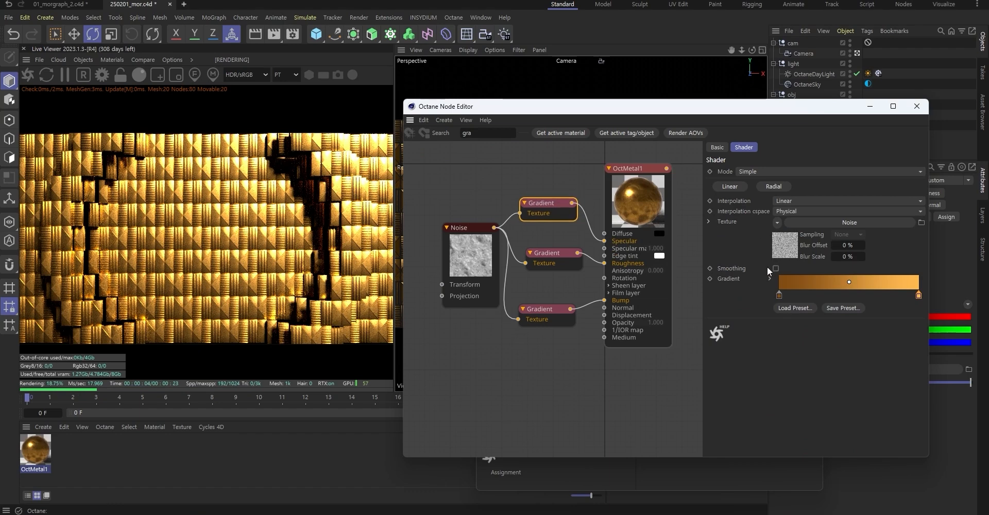
{"action": "left_click", "coordinate": [552, 255]}
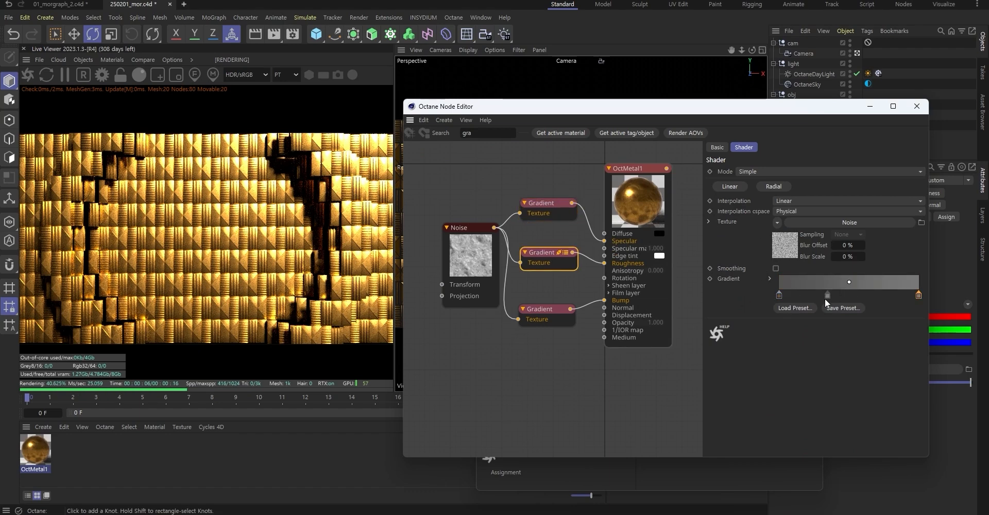
{"action": "left_click", "coordinate": [546, 315]}
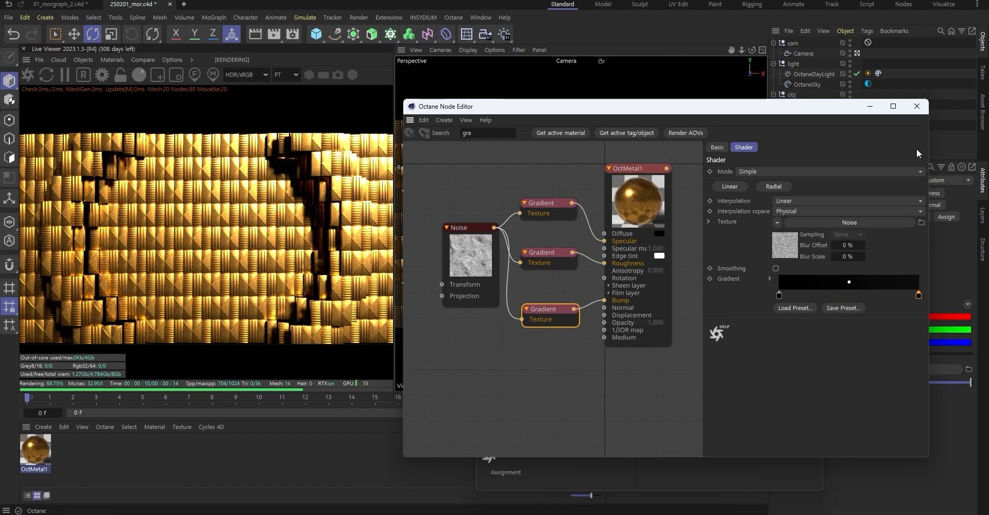
{"action": "left_click", "coordinate": [869, 107]}
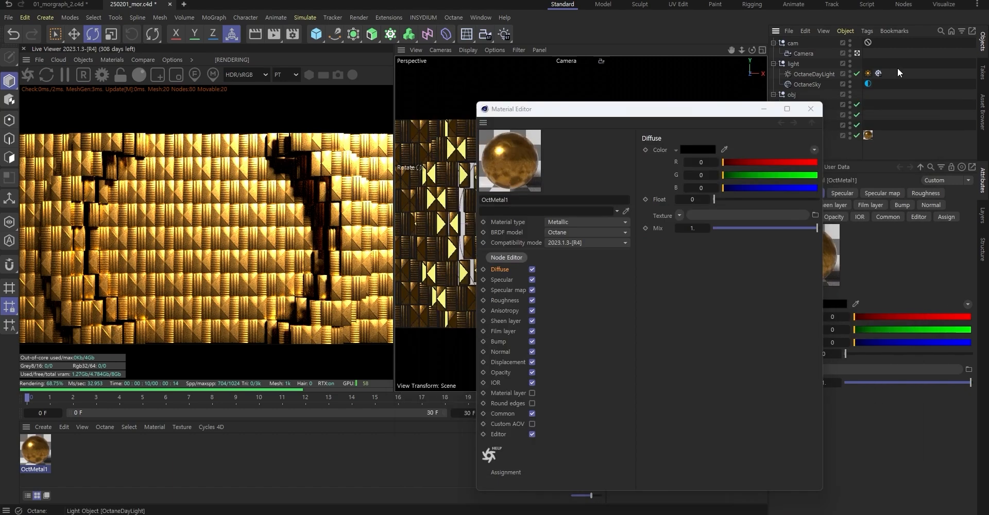
{"action": "left_click", "coordinate": [769, 109]}
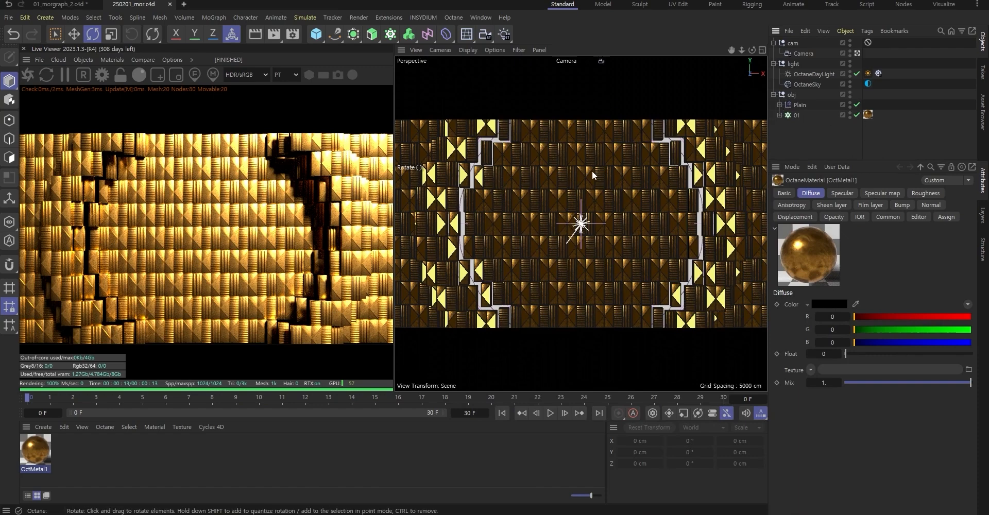
Switch to the 01_morgraph_2.c4d project and examine how cloners 01, 01.1 and 01.2 are layered in the Top view
{"action": "left_click", "coordinate": [69, 5]}
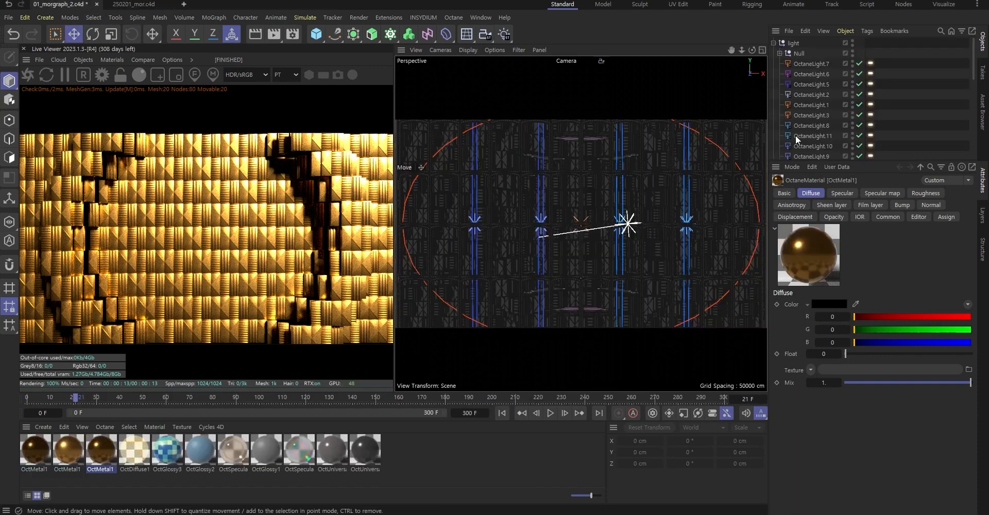
{"action": "left_click", "coordinate": [795, 104]}
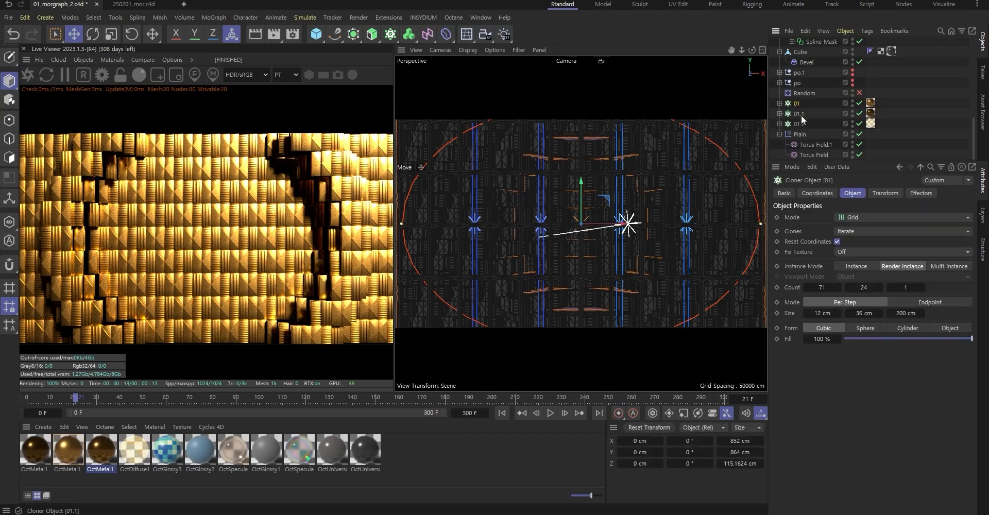
{"action": "middle_click", "coordinate": [667, 219]}
{"action": "middle_click", "coordinate": [678, 214]}
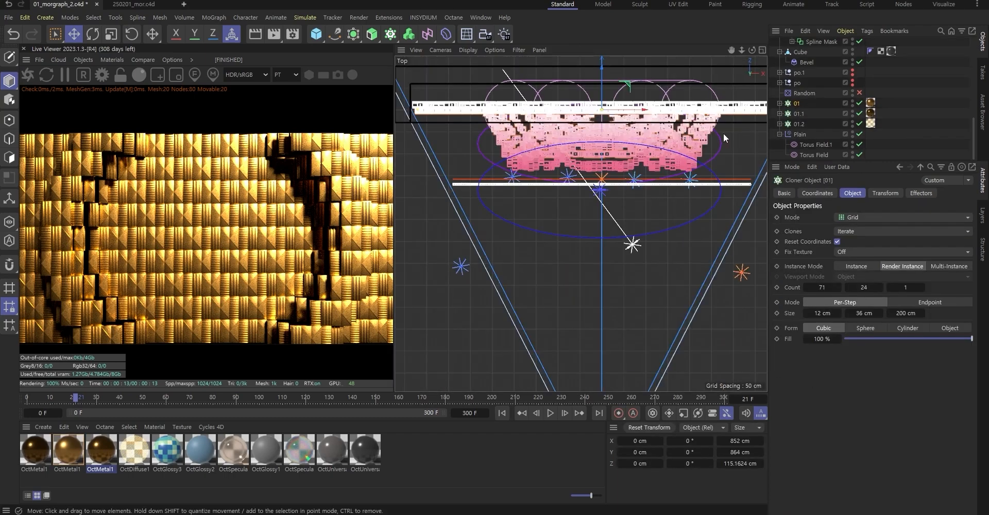
{"action": "middle_click_drag", "start_coordinate": [705, 156], "coordinate": [682, 198], "text": "alt"}
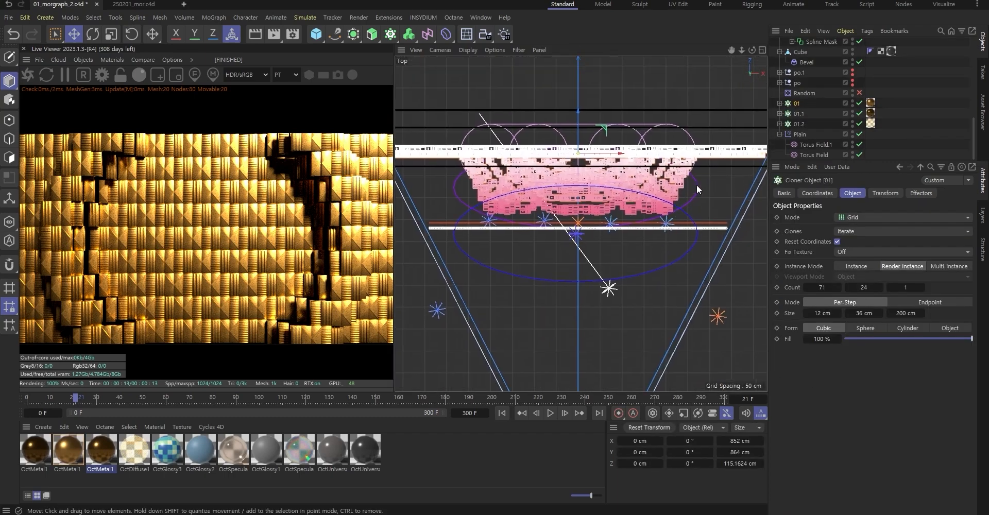
{"action": "scroll", "coordinate": [682, 198], "scroll_direction": "down", "scroll_amount": 2}
{"action": "left_click", "coordinate": [802, 114]}
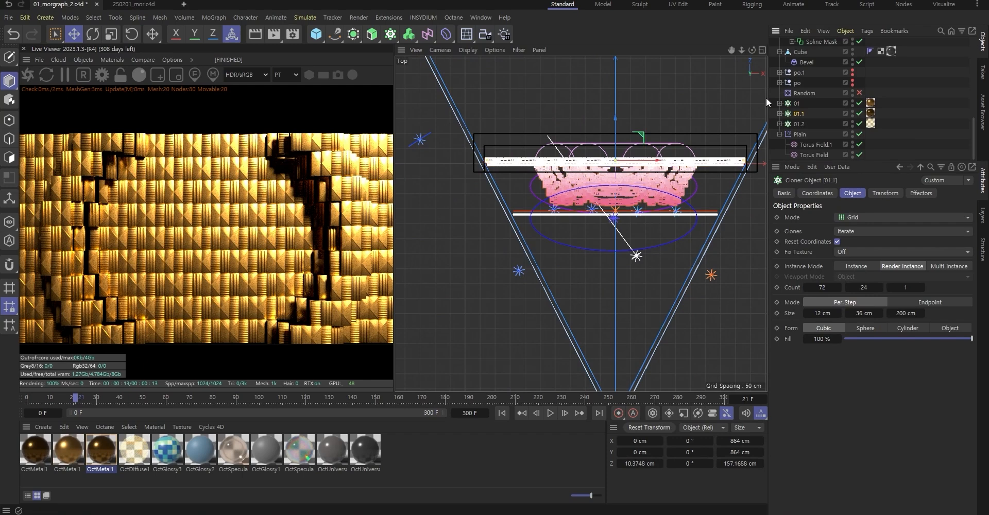
{"action": "left_click", "coordinate": [797, 124]}
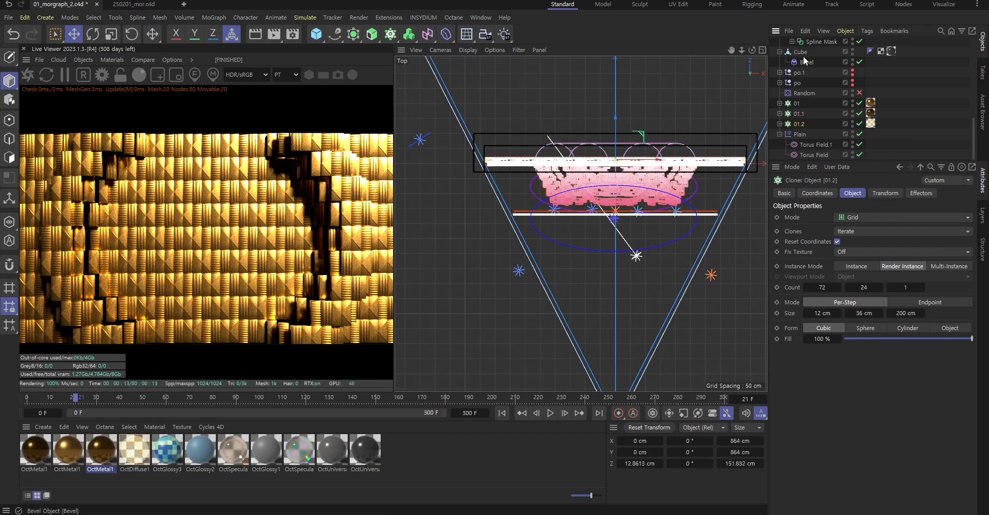
{"action": "left_click", "coordinate": [798, 114]}
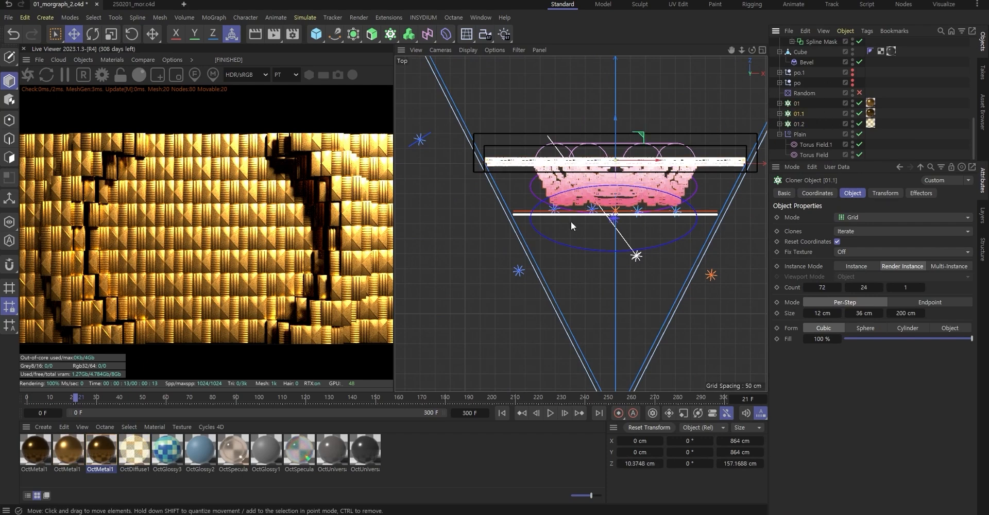
Return the reference project to its camera view, render it in the Live Viewer and review its lights
{"action": "middle_click", "coordinate": [484, 145]}
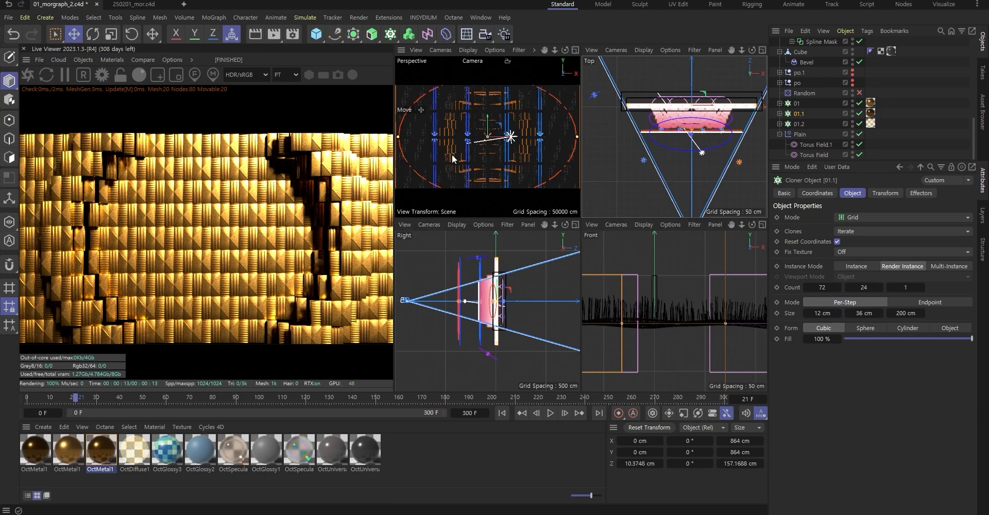
{"action": "middle_click", "coordinate": [530, 120]}
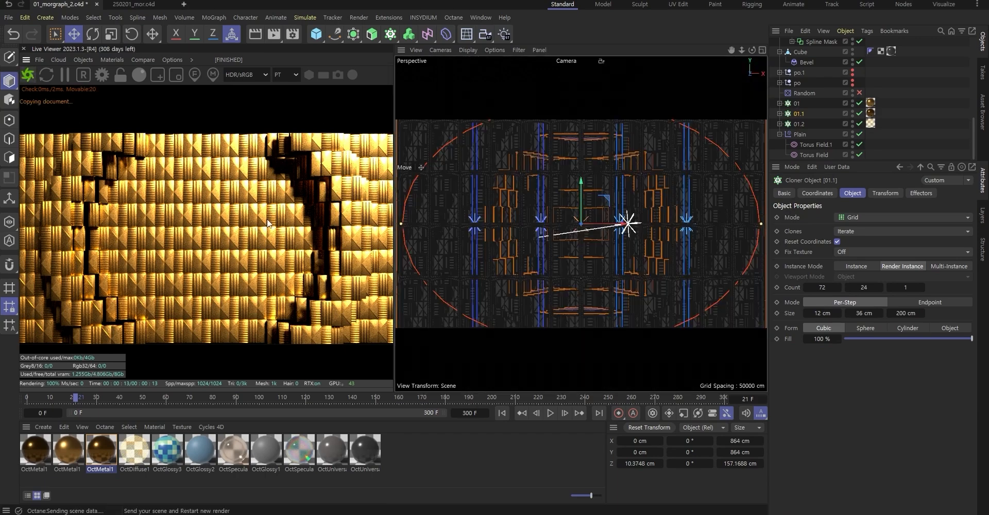
{"action": "left_click", "coordinate": [850, 154]}
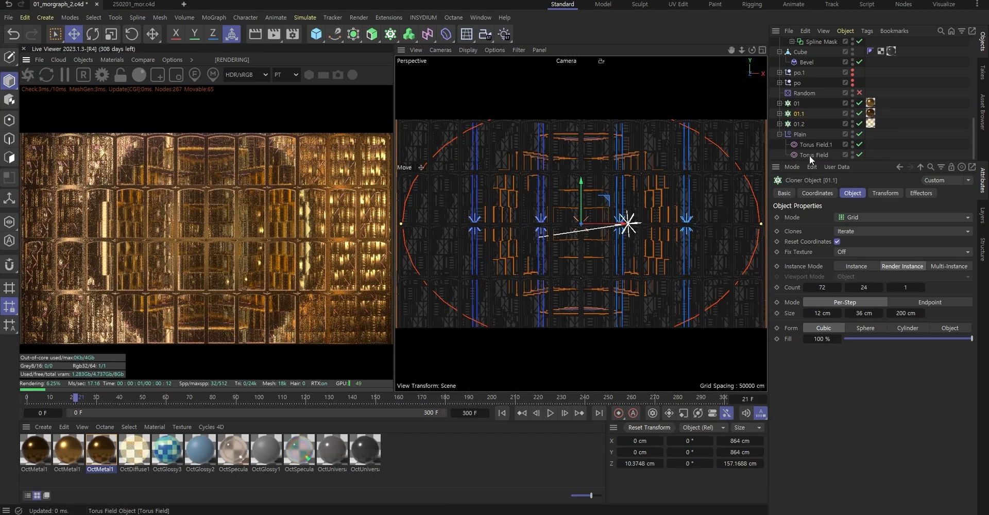
{"action": "scroll", "coordinate": [835, 128], "scroll_direction": "up", "scroll_amount": 5}
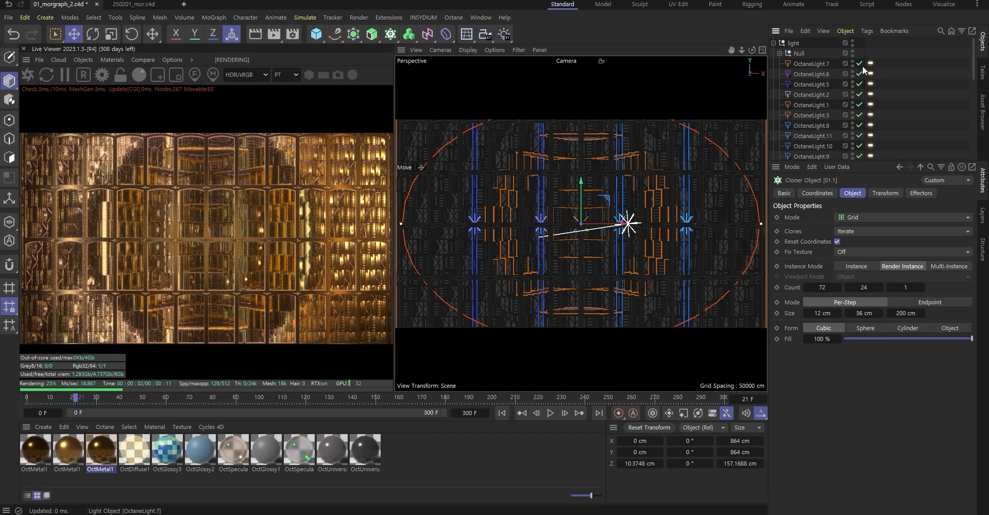
Go back to the 250201_mor.c4d project, duplicate cloner 01 and rename the copy 02
{"action": "left_click", "coordinate": [133, 4]}
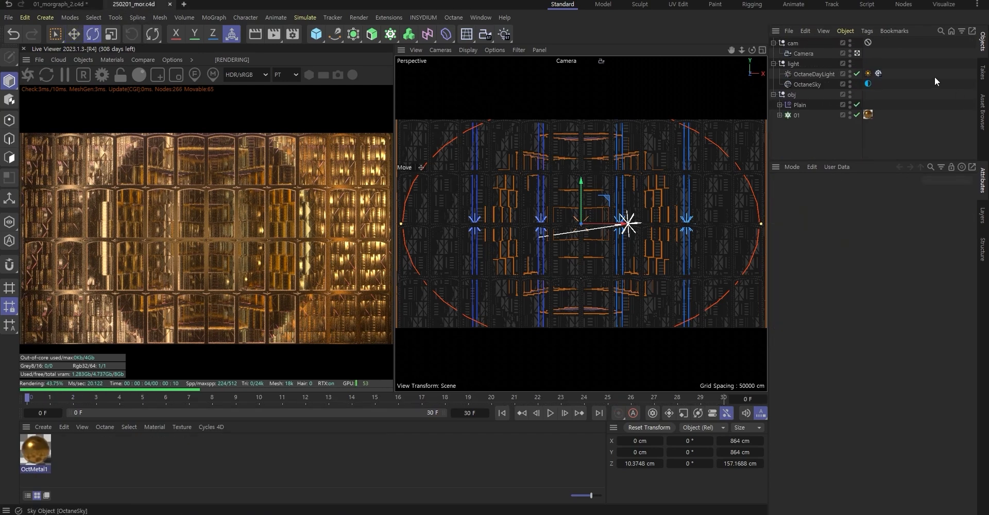
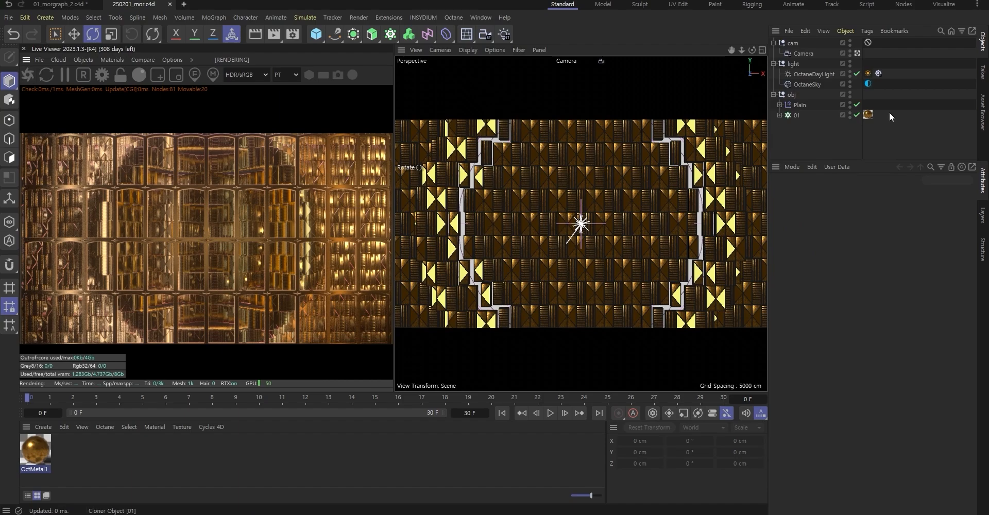
{"action": "middle_click", "coordinate": [715, 143]}
{"action": "middle_click", "coordinate": [654, 172]}
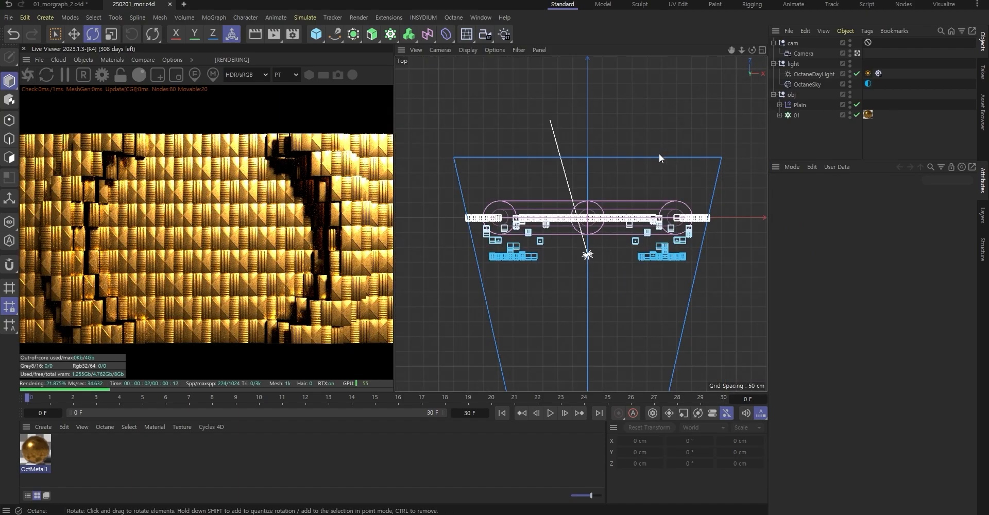
{"action": "left_click_drag", "start_coordinate": [798, 113], "coordinate": [800, 113], "text": "ctrl"}
{"action": "double_click", "coordinate": [801, 114]}
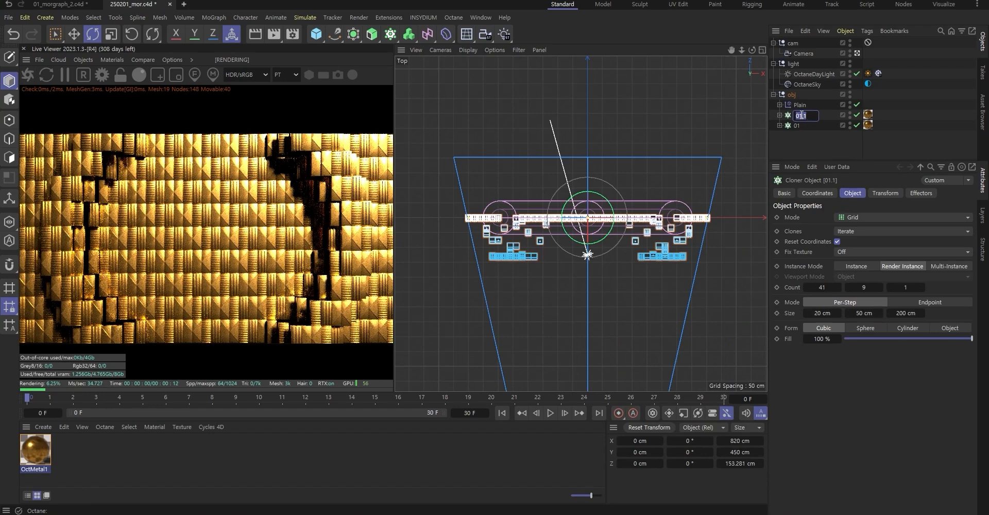
{"action": "key", "text": "Return"}
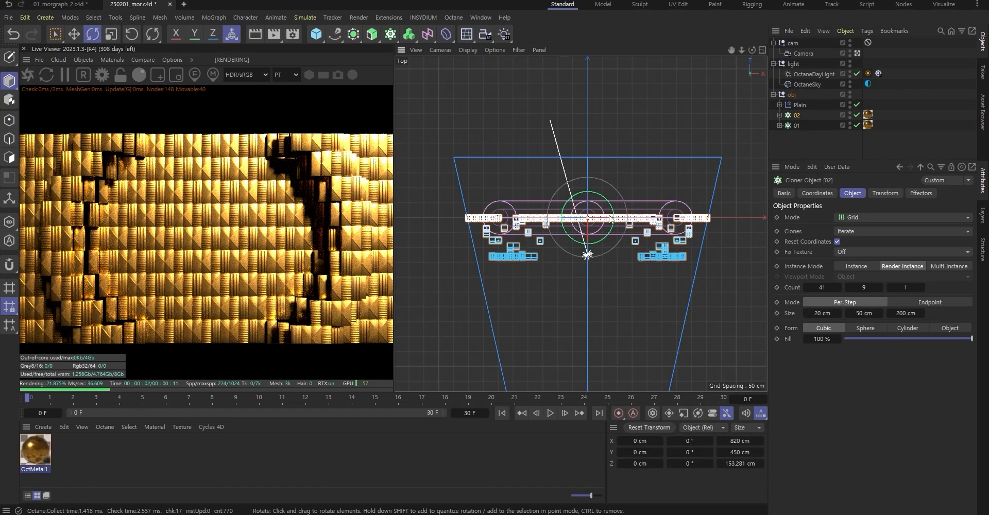
Move cloner 02 about 11.1 cm along Z in the Top view and return to the camera perspective
{"action": "scroll", "coordinate": [587, 221], "scroll_direction": "up", "scroll_amount": 3}
{"action": "key", "text": "e"}
{"action": "left_click_drag", "start_coordinate": [552, 204], "coordinate": [555, 197]}
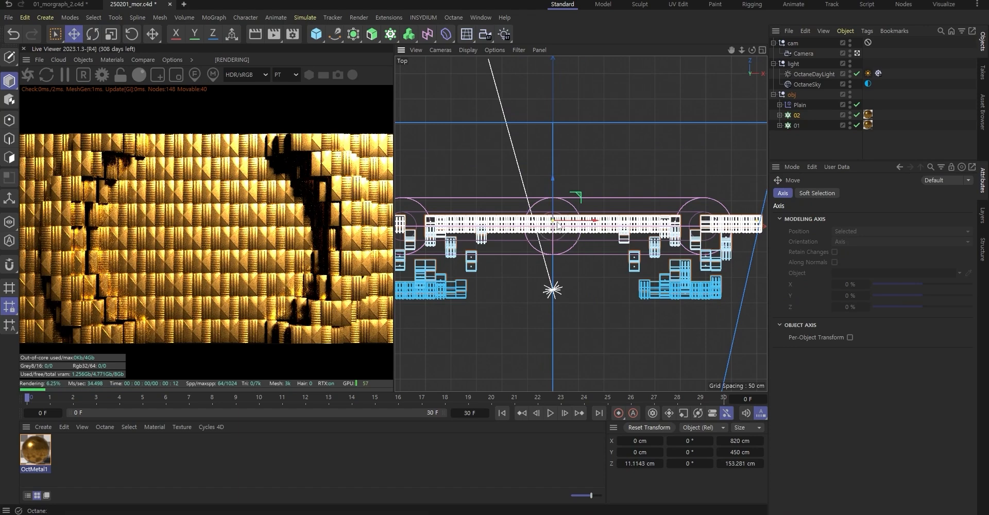
{"action": "middle_click", "coordinate": [549, 210]}
{"action": "middle_click", "coordinate": [550, 208]}
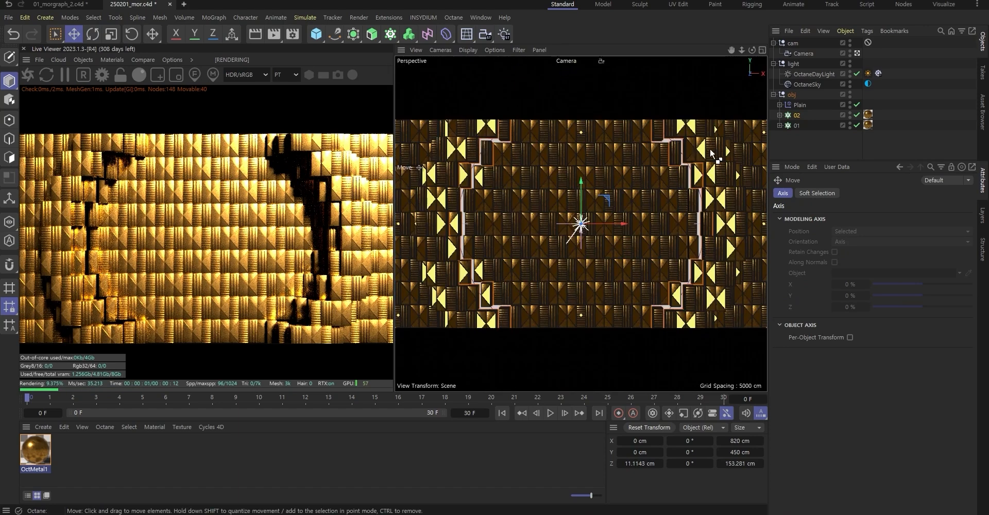
{"action": "left_click", "coordinate": [804, 113]}
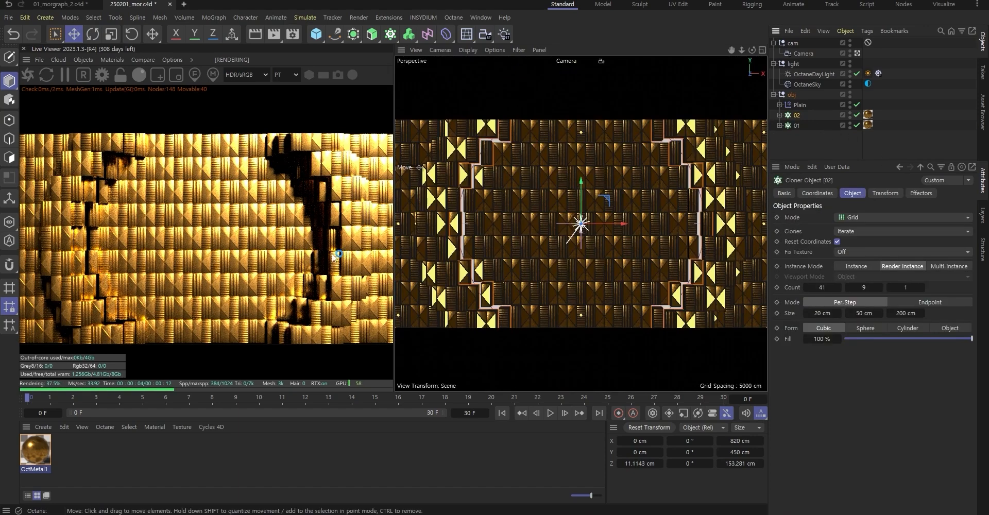
Duplicate the OctMetal1 gold material, apply the copy to cloner 02 and show the copy's specular settings
{"action": "left_click_drag", "start_coordinate": [59, 460], "coordinate": [56, 481], "text": "ctrl"}
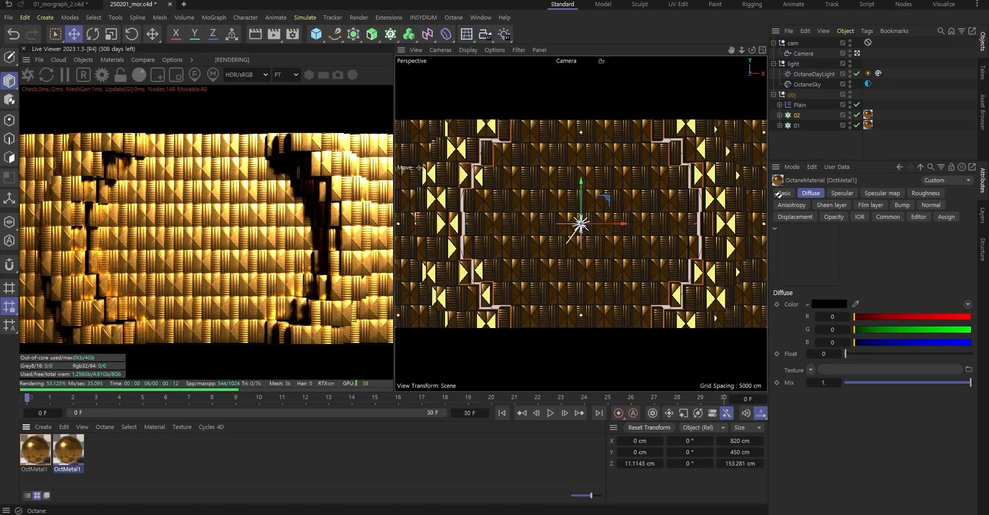
{"action": "left_click_drag", "start_coordinate": [874, 114], "coordinate": [875, 115]}
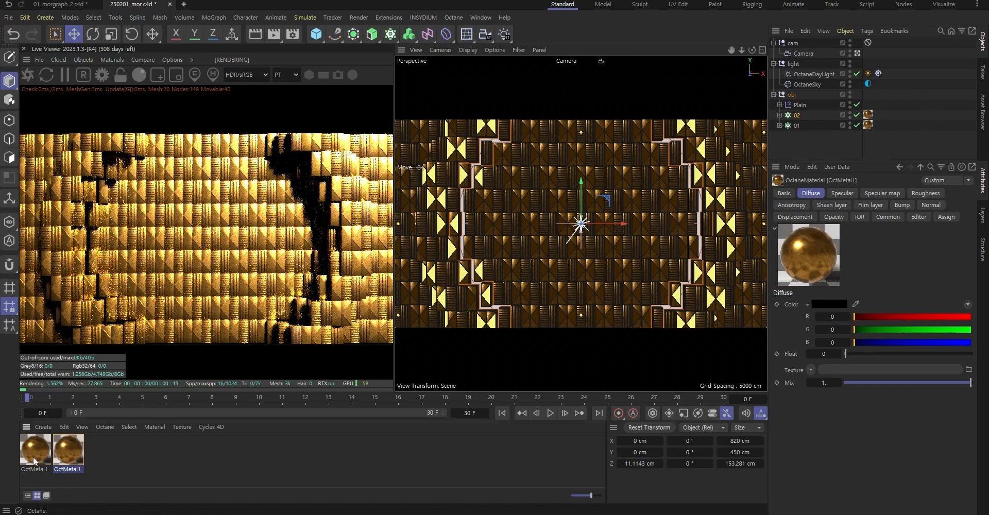
{"action": "left_click", "coordinate": [842, 193]}
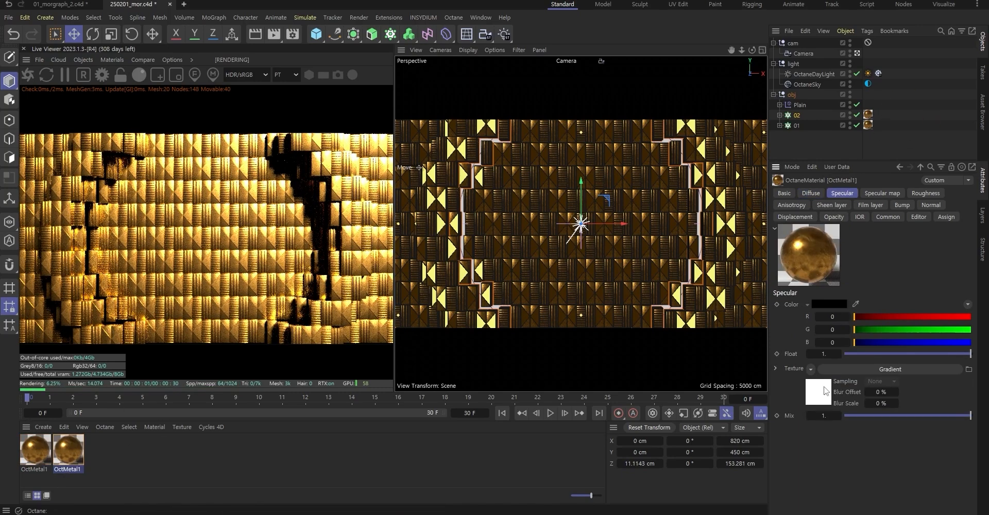
Insert a Color Correction node with brightness 0.5 between the copied material's upper Gradient and its Specular input
{"action": "double_click", "coordinate": [76, 452]}
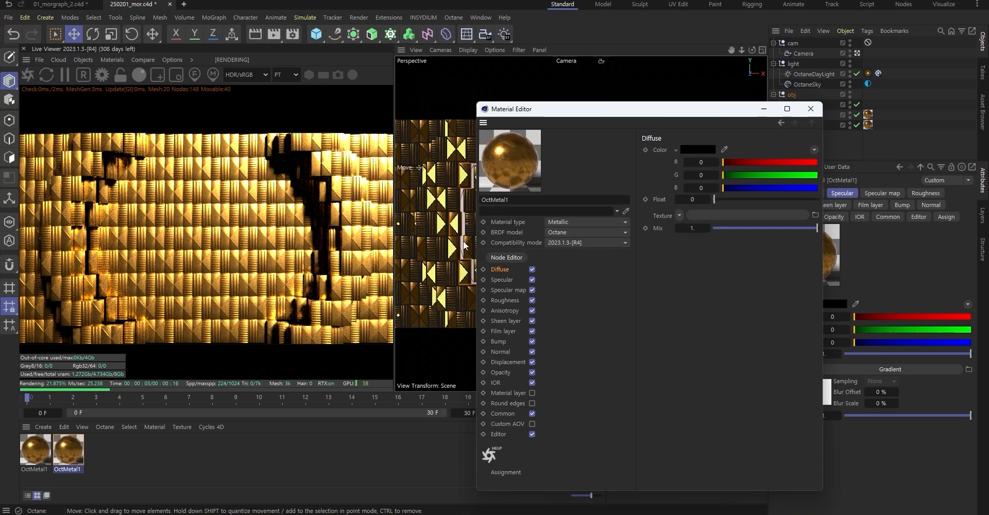
{"action": "left_click", "coordinate": [506, 259]}
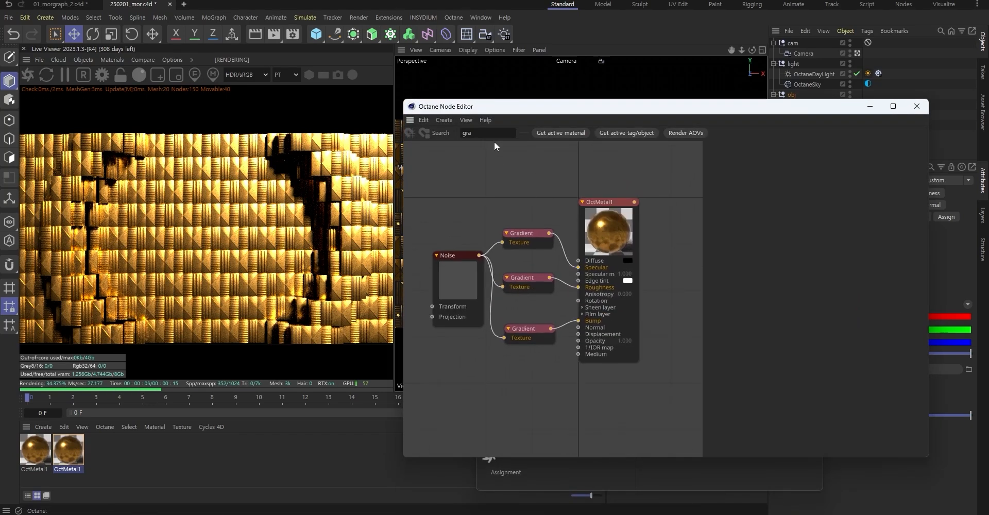
{"action": "type", "text": "colo"}
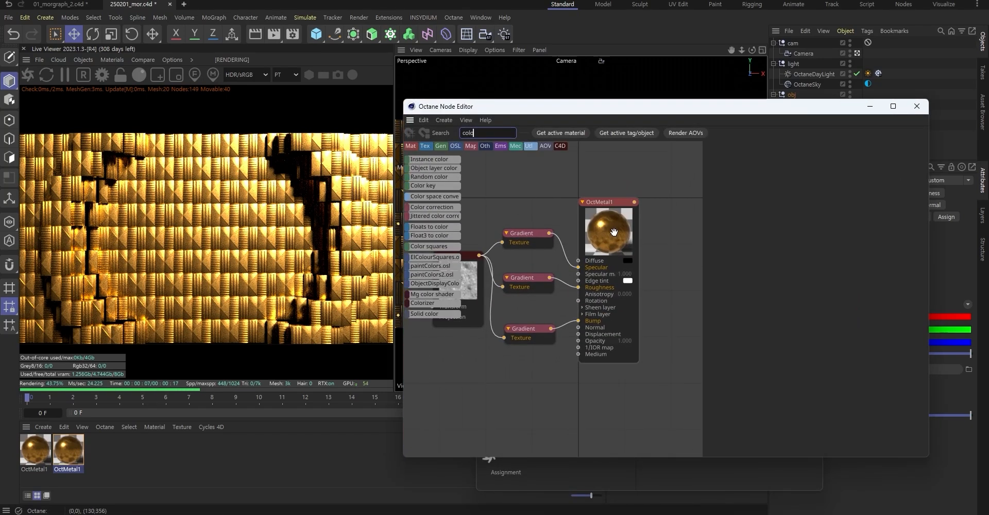
{"action": "left_click_drag", "start_coordinate": [606, 227], "coordinate": [673, 211]}
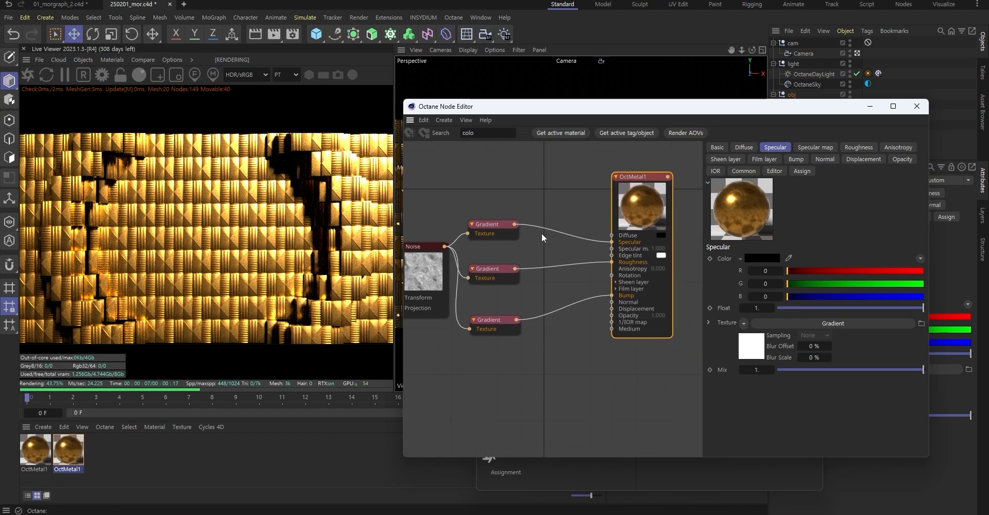
{"action": "mouse_move", "coordinate": [430, 146]}
{"action": "left_click_drag", "start_coordinate": [432, 208], "coordinate": [565, 200]}
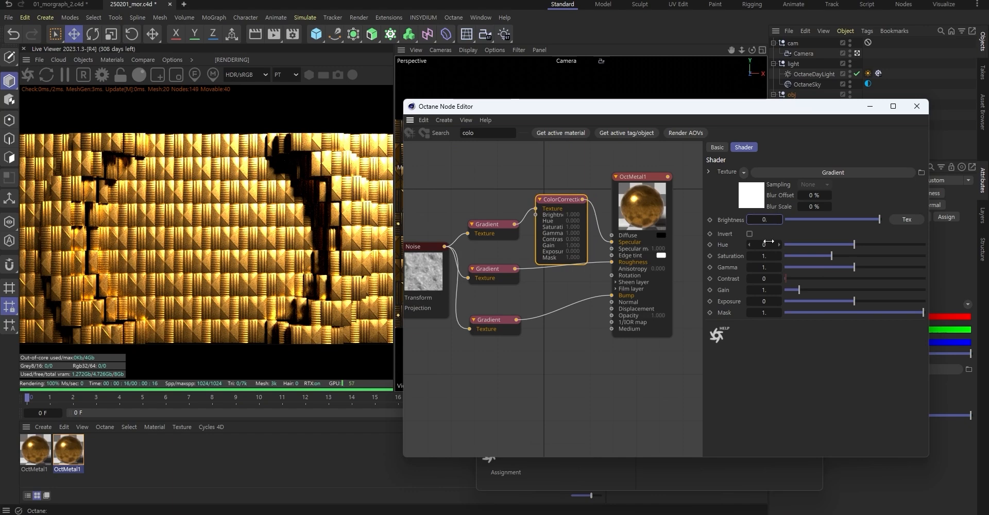
{"action": "key", "text": "Return"}
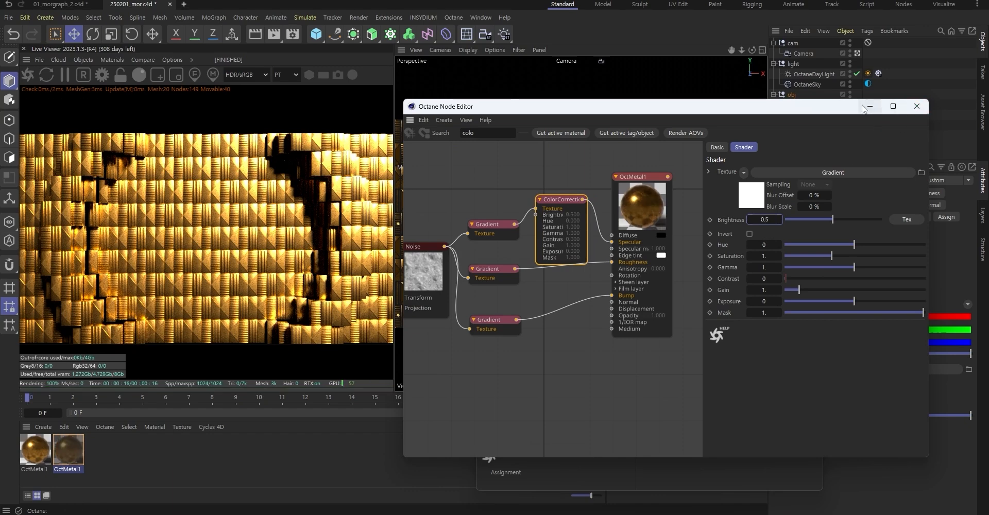
{"action": "left_click", "coordinate": [865, 107]}
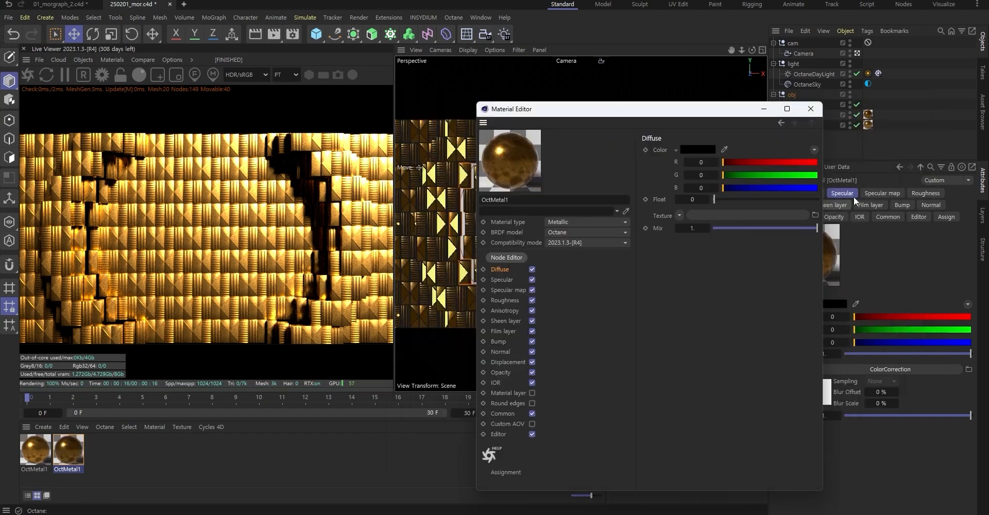
{"action": "left_click", "coordinate": [766, 106]}
Toggle the visibility of cloner 01 to compare the gold layers in the viewport and Live Viewer
{"action": "left_click", "coordinate": [850, 125]}
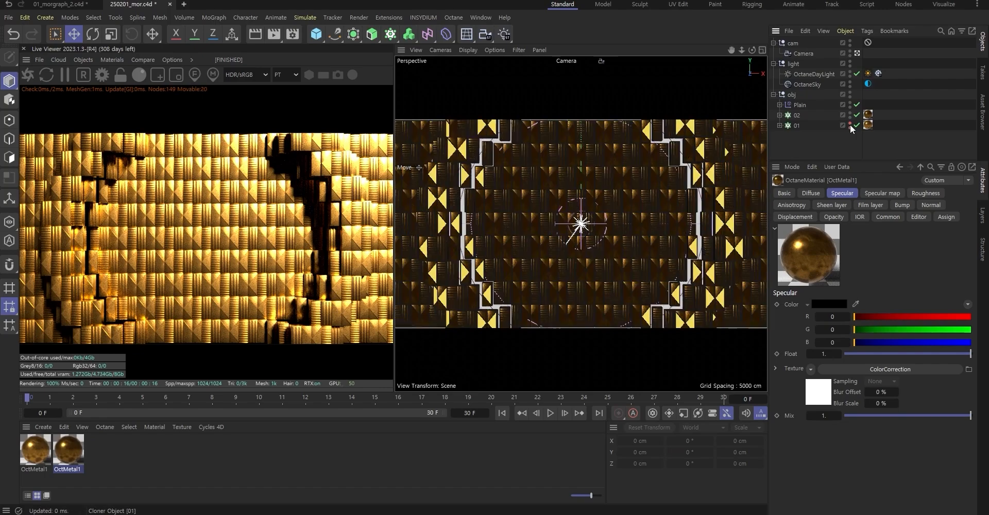
{"action": "left_click", "coordinate": [850, 128]}
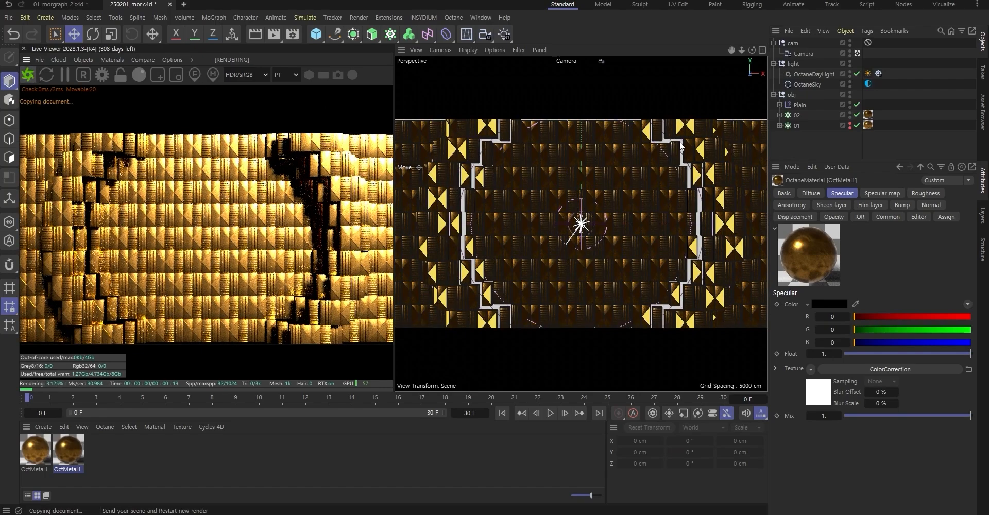
{"action": "left_click", "coordinate": [849, 123]}
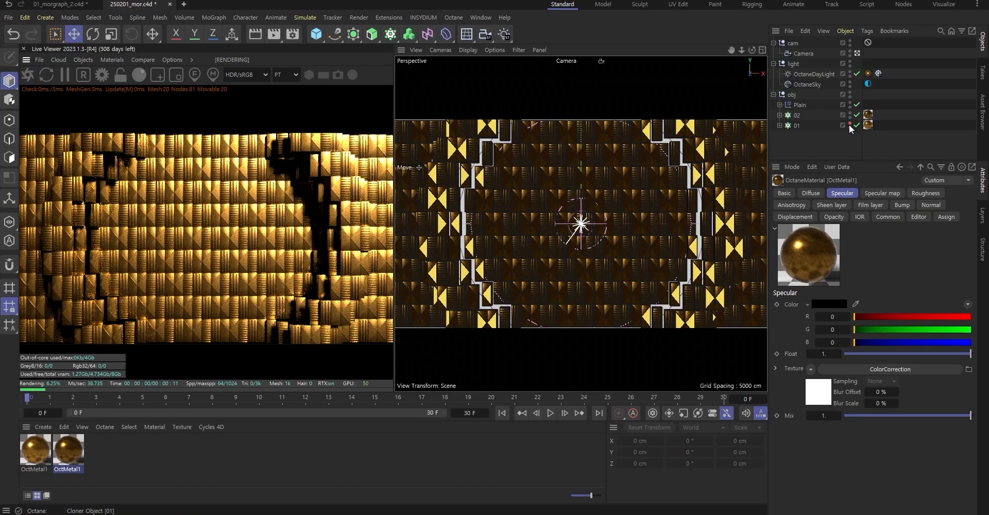
{"action": "left_click", "coordinate": [849, 124]}
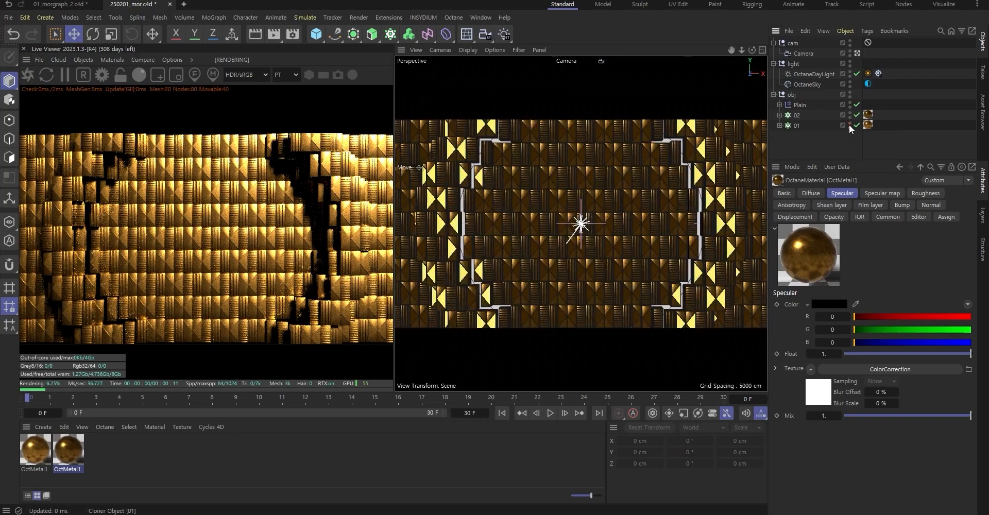
{"action": "left_click", "coordinate": [850, 124]}
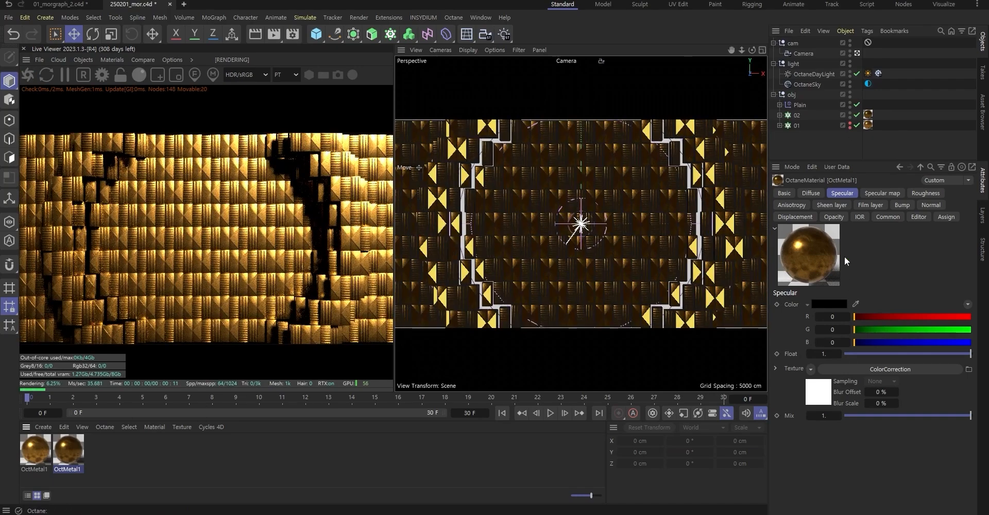
Set the gamma of the copied material's specular Color Correction to 1.2
{"action": "left_click", "coordinate": [834, 369]}
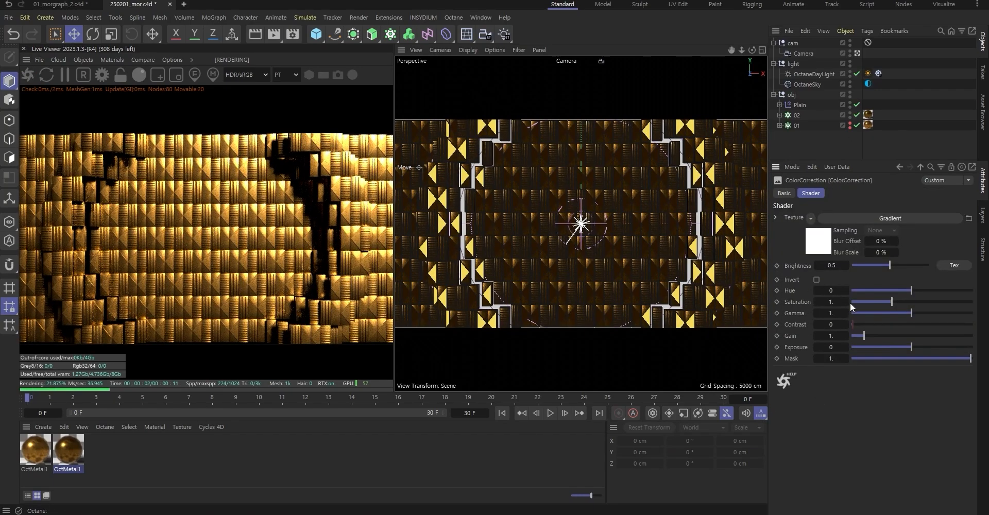
{"action": "left_click_drag", "start_coordinate": [885, 312], "coordinate": [914, 311]}
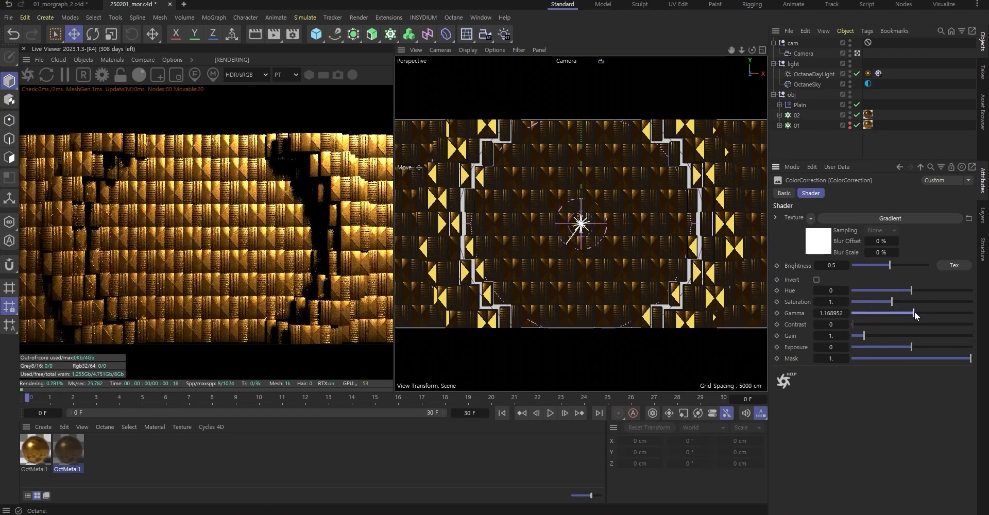
{"action": "left_click", "coordinate": [836, 314]}
{"action": "type", "text": "1.2"}
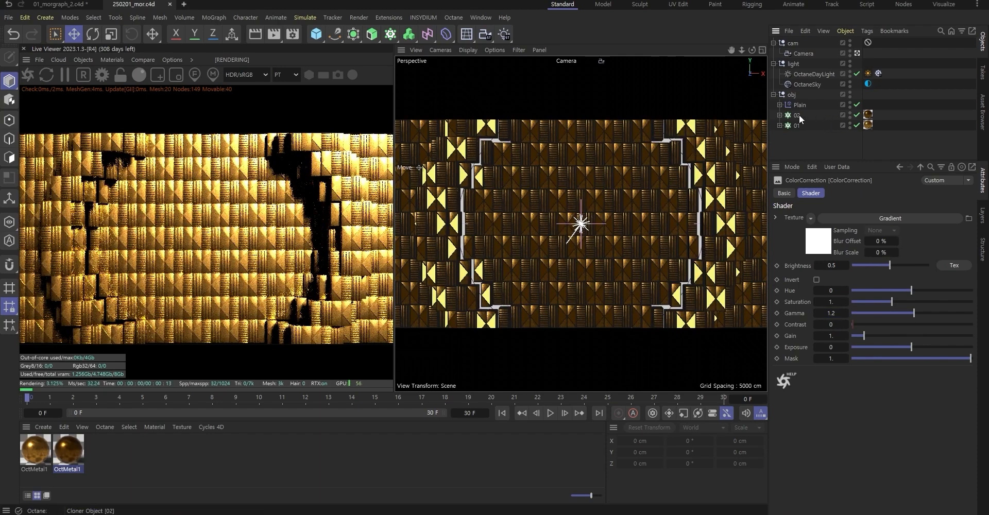
Set the Plain effector strength on cloner 02 to 130%
{"action": "left_click", "coordinate": [797, 115]}
{"action": "left_click", "coordinate": [908, 194]}
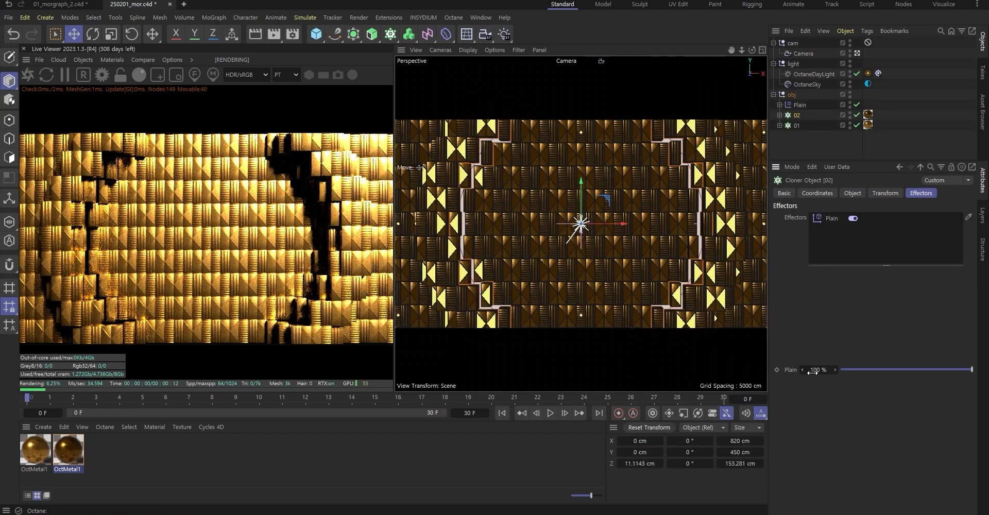
{"action": "left_click_drag", "start_coordinate": [813, 372], "coordinate": [846, 372]}
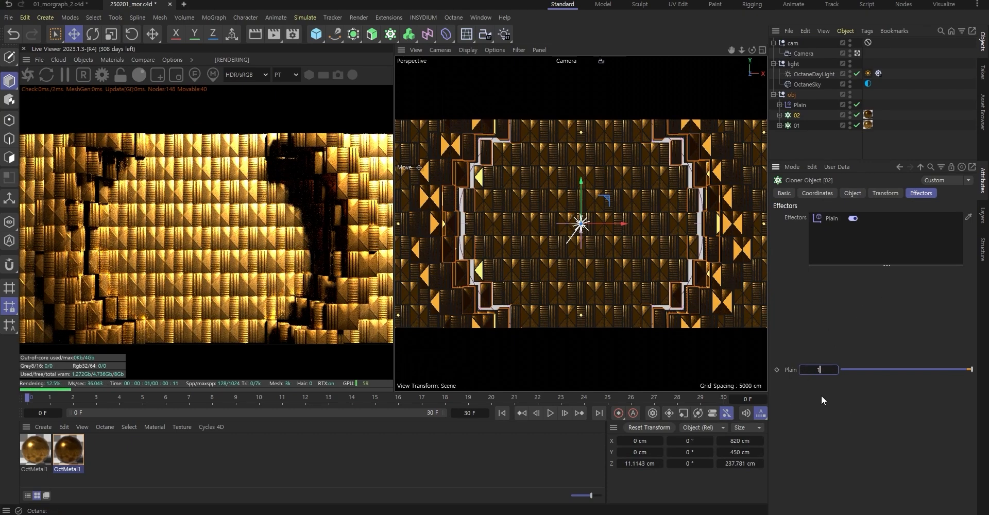
{"action": "type", "text": "0"}
{"action": "key", "text": "Return"}
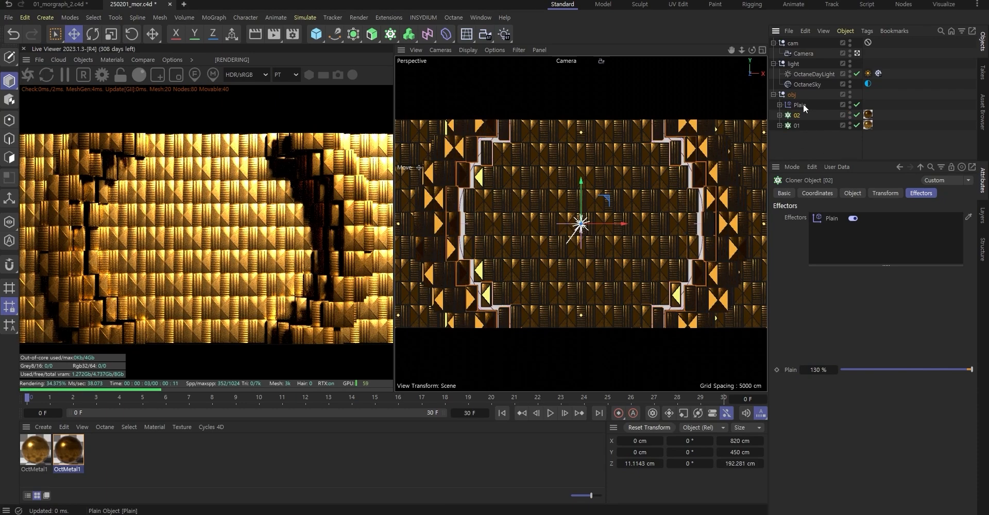
Check torus field 1 inside the Plain effector, then review cloner 02's effector settings
{"action": "left_click", "coordinate": [780, 104]}
{"action": "left_click", "coordinate": [801, 125]}
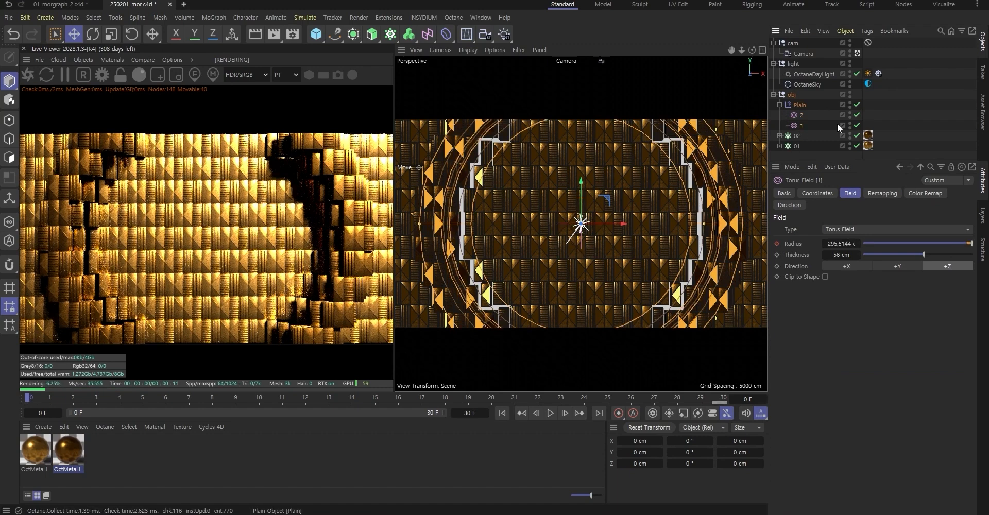
{"action": "left_click", "coordinate": [780, 105]}
{"action": "left_click", "coordinate": [797, 116]}
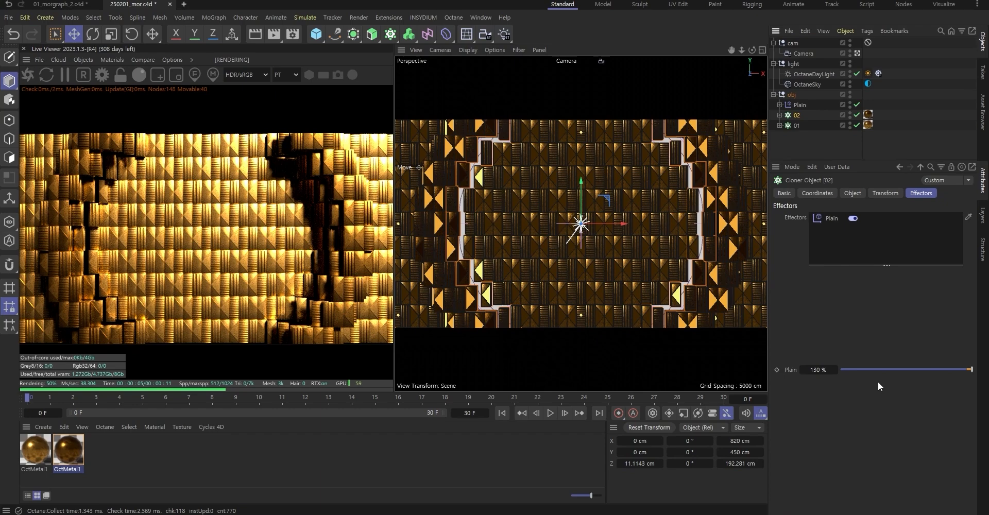
{"action": "left_click", "coordinate": [910, 93]}
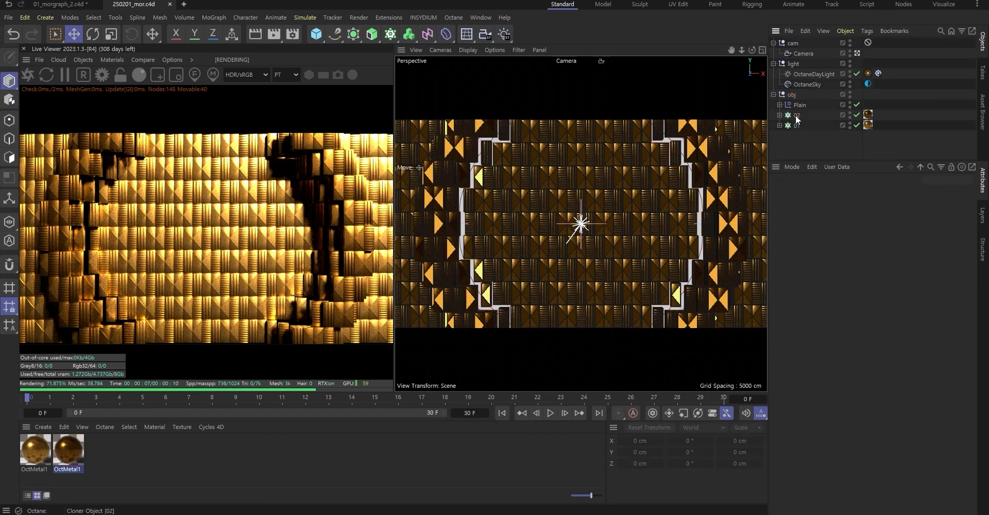
Duplicate cloner 02 and rename the copy 03
{"action": "left_click_drag", "start_coordinate": [802, 112], "coordinate": [793, 118], "text": "ctrl"}
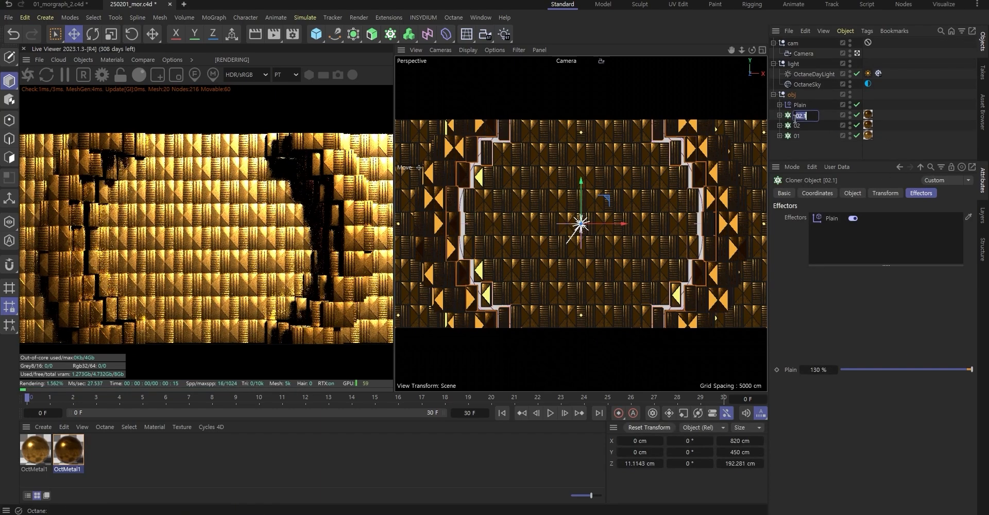
{"action": "double_click", "coordinate": [794, 116]}
{"action": "key", "text": "Return"}
Move cloner 03 to about 31.3 cm along Z in the Top view
{"action": "middle_click", "coordinate": [675, 212]}
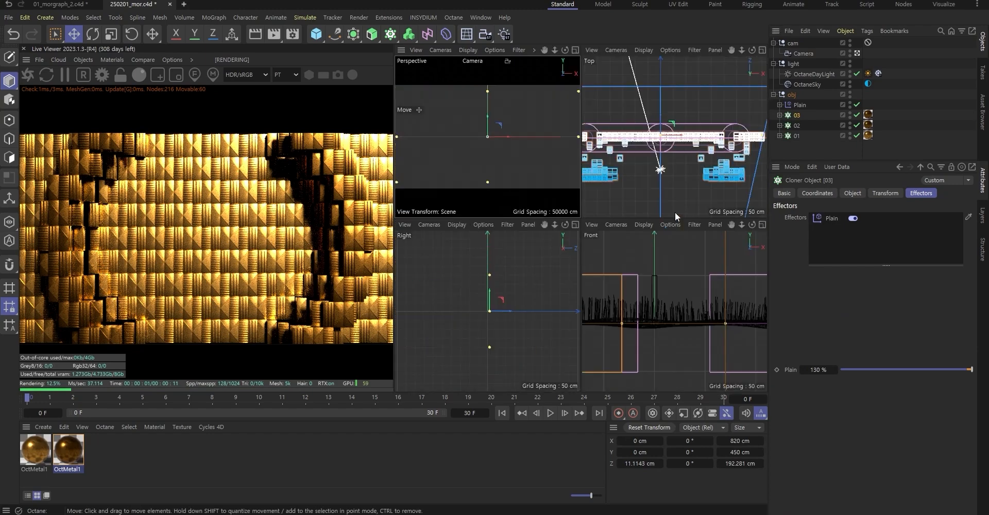
{"action": "middle_click", "coordinate": [627, 173]}
{"action": "left_click_drag", "start_coordinate": [554, 202], "coordinate": [554, 193]}
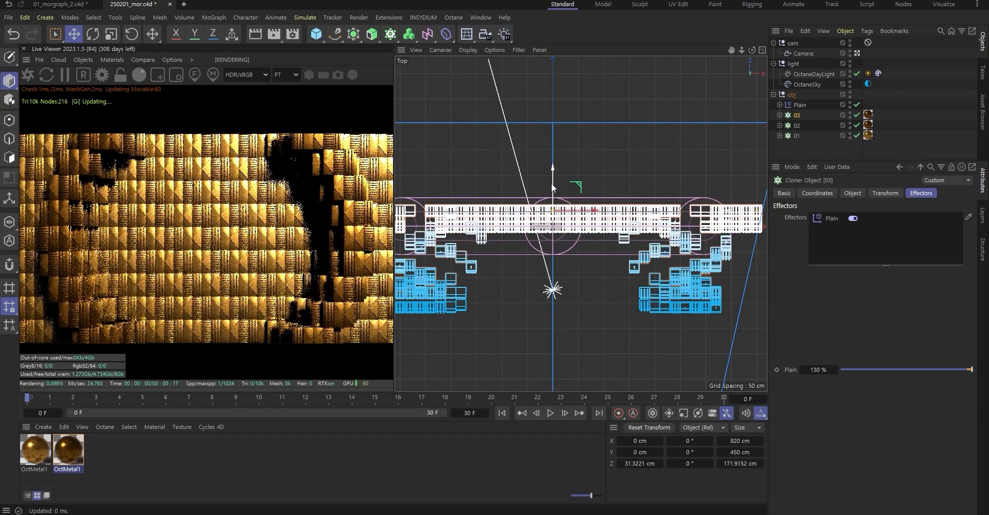
{"action": "key", "text": "o"}
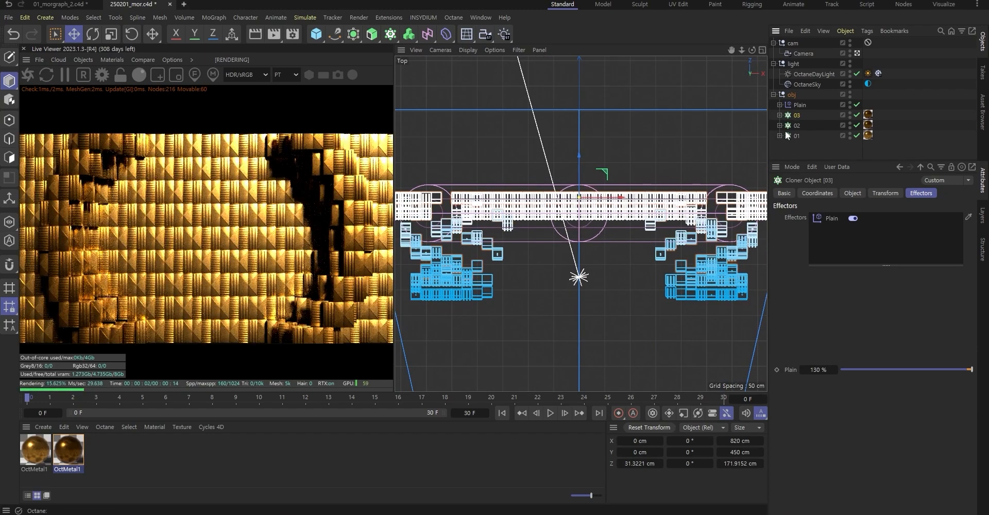
Raise the Plain effector strength on cloner 03 to 191% and return to the camera perspective
{"action": "left_click_drag", "start_coordinate": [818, 370], "coordinate": [850, 370]}
{"action": "middle_click", "coordinate": [459, 280]}
{"action": "middle_click", "coordinate": [549, 196]}
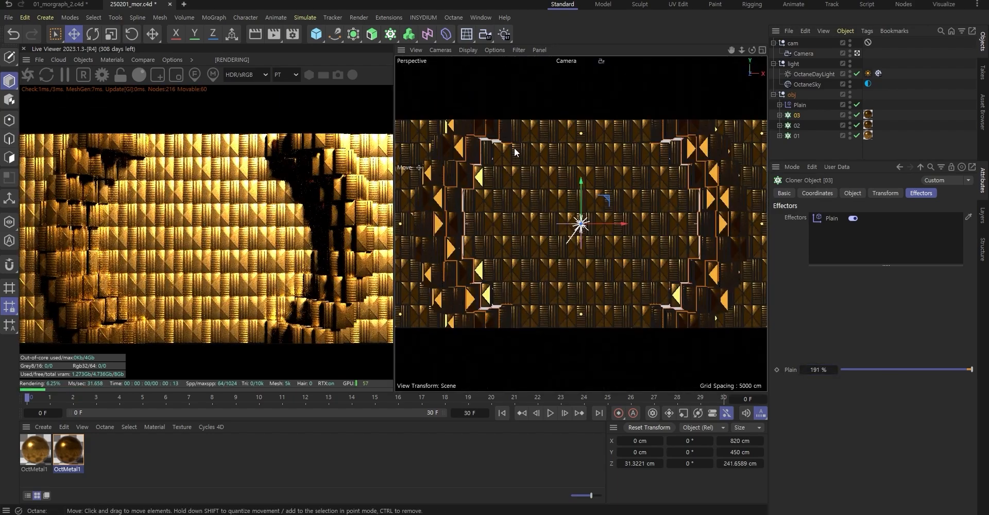
Create a new Octane specular material
{"action": "left_click", "coordinate": [111, 60]}
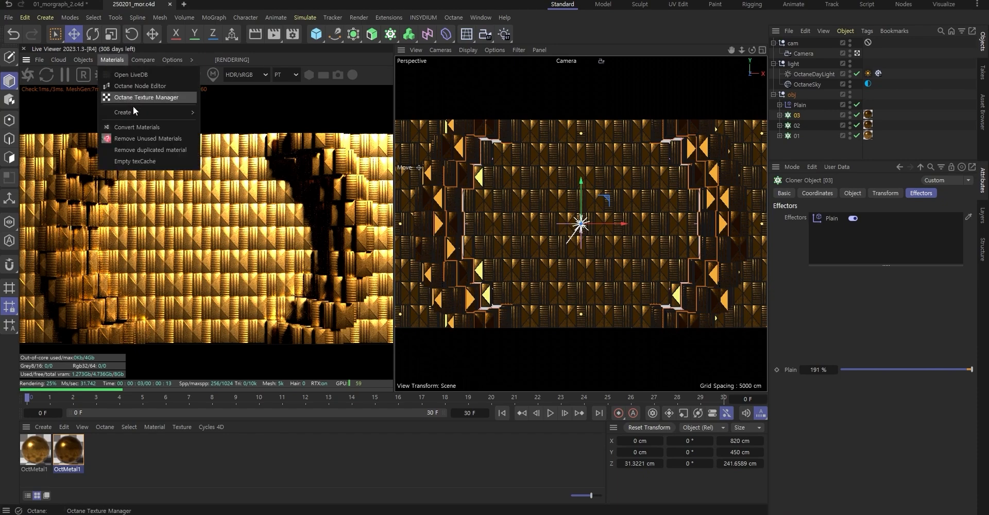
{"action": "mouse_move", "coordinate": [134, 110]}
{"action": "left_click", "coordinate": [258, 138]}
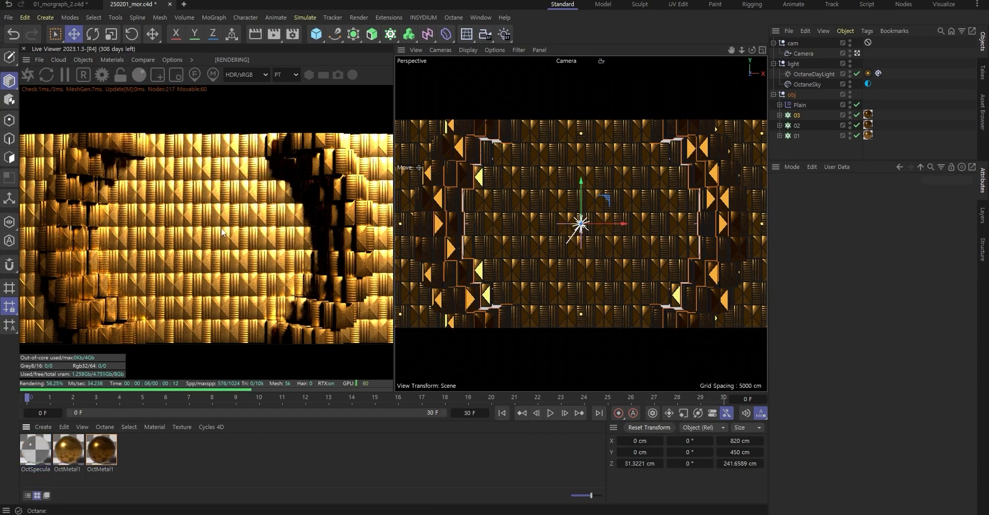
Go to frame 12 and apply the OctSpecular1 material to cloner 03, saving the project
{"action": "left_click_drag", "start_coordinate": [38, 397], "coordinate": [305, 404]}
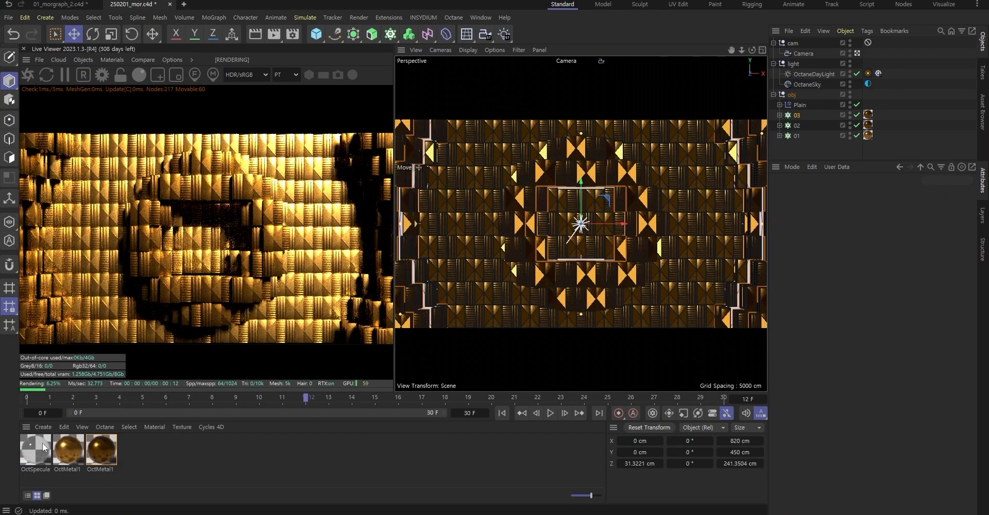
{"action": "left_click_drag", "start_coordinate": [43, 453], "coordinate": [870, 115]}
{"action": "key", "text": "ctrl+s"}
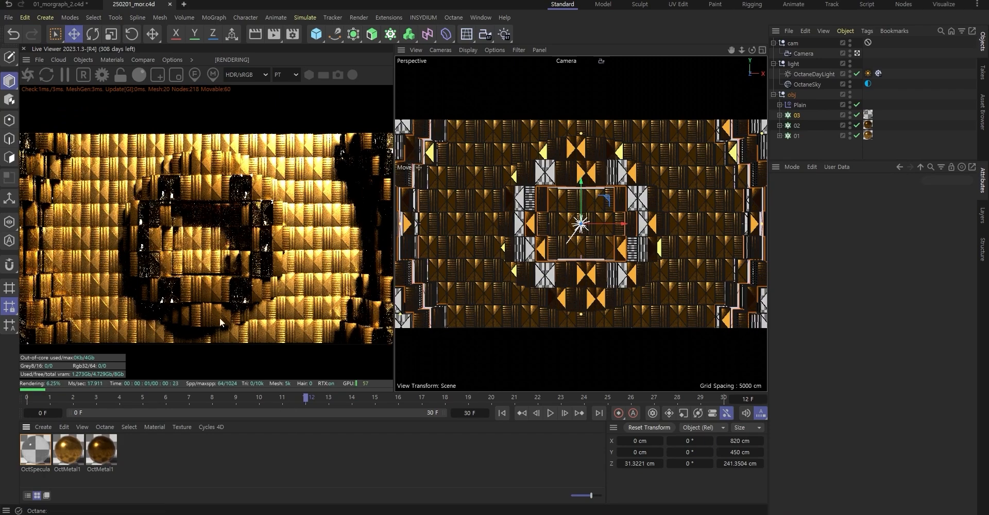
Enable fake shadows and affect alpha on the OctSpecular1 material
{"action": "left_click", "coordinate": [43, 453]}
{"action": "left_click", "coordinate": [793, 216]}
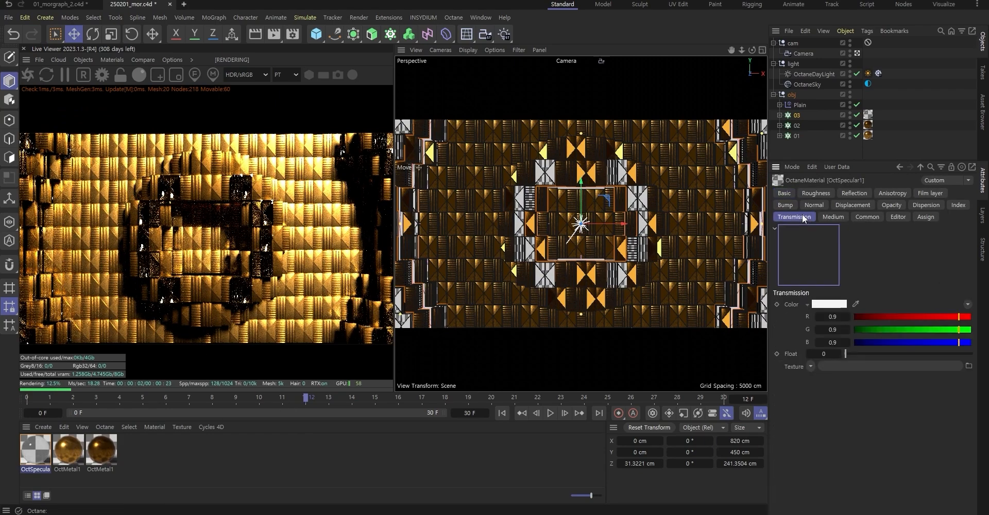
{"action": "left_click", "coordinate": [867, 216]}
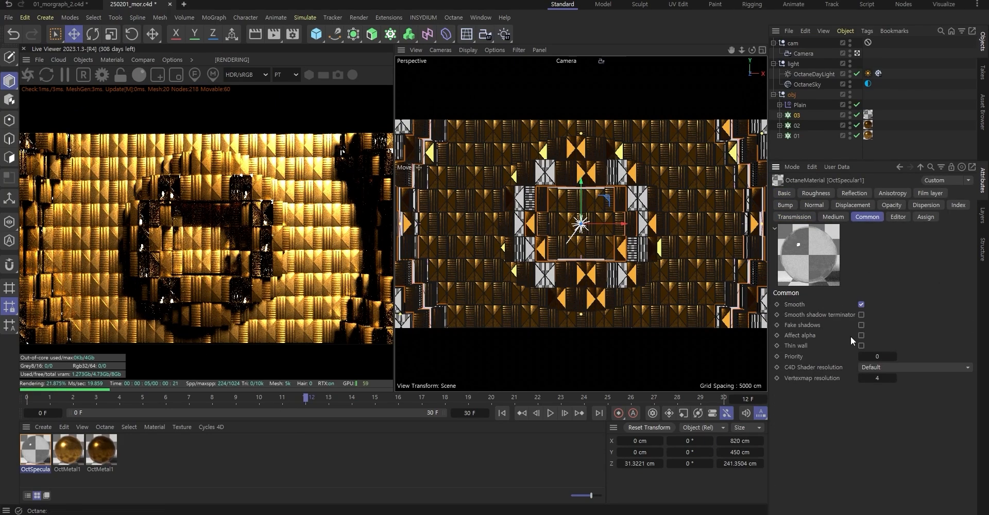
{"action": "left_click", "coordinate": [861, 326]}
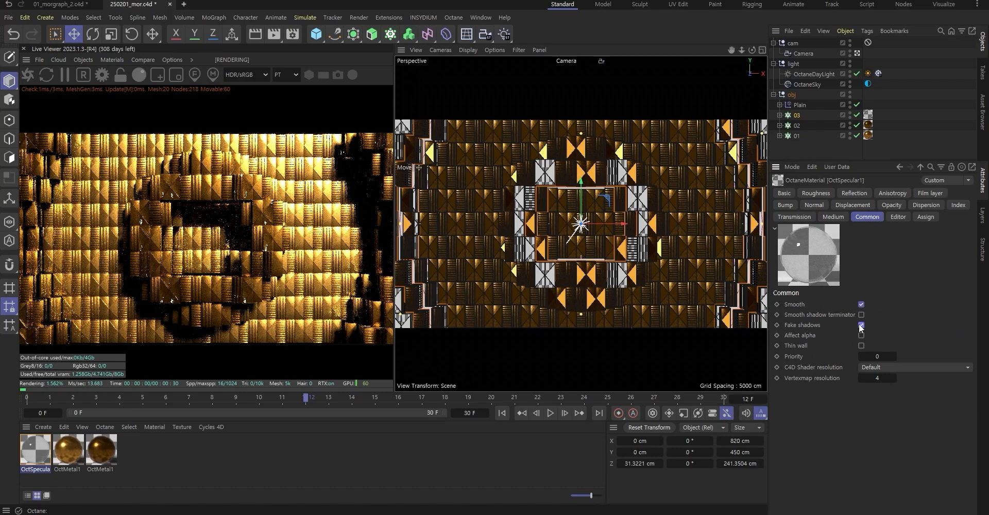
{"action": "left_click", "coordinate": [863, 338]}
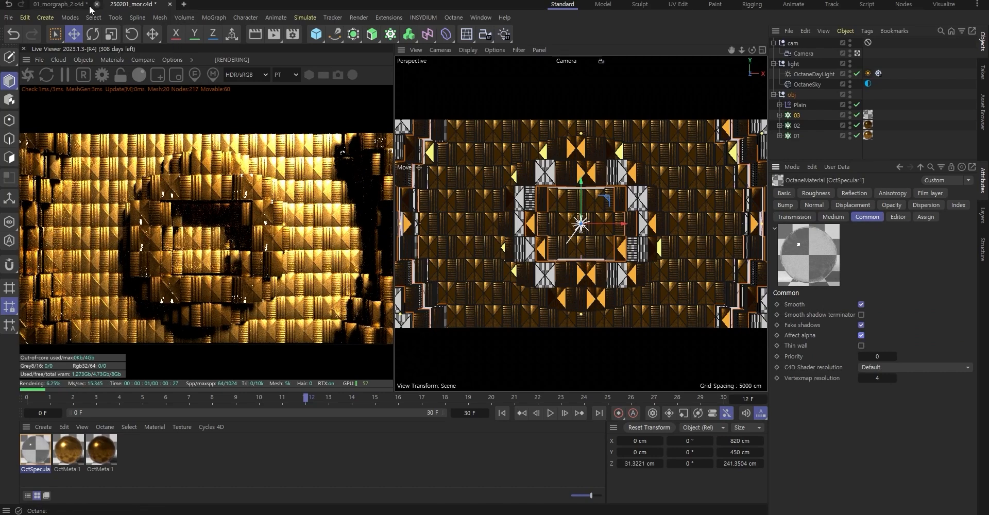
Examine the OctDiffuse1 material assigned to cloner 01.2 in 01_morgraph_2.c4d, returning to the 250201_mor.c4d project
{"action": "left_click", "coordinate": [52, 7]}
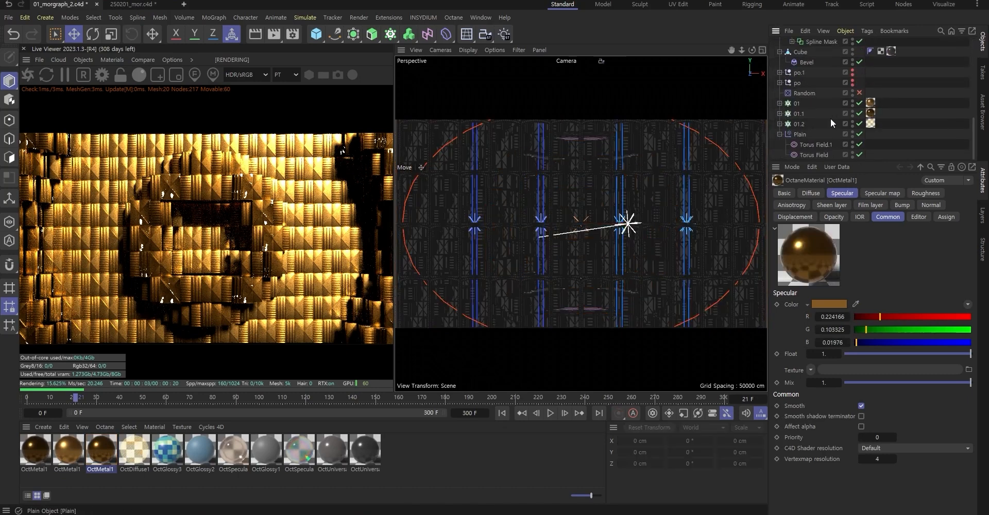
{"action": "left_click", "coordinate": [800, 123]}
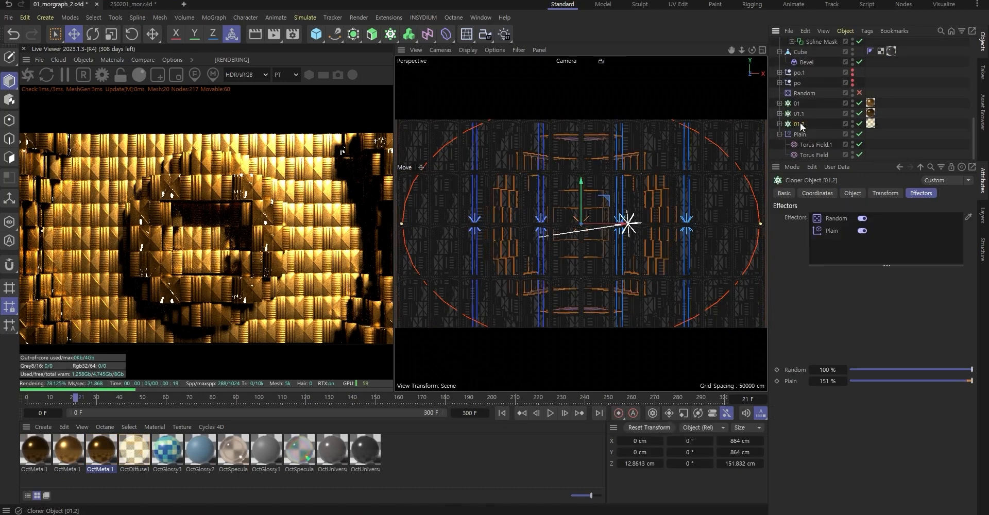
{"action": "left_click", "coordinate": [871, 123]}
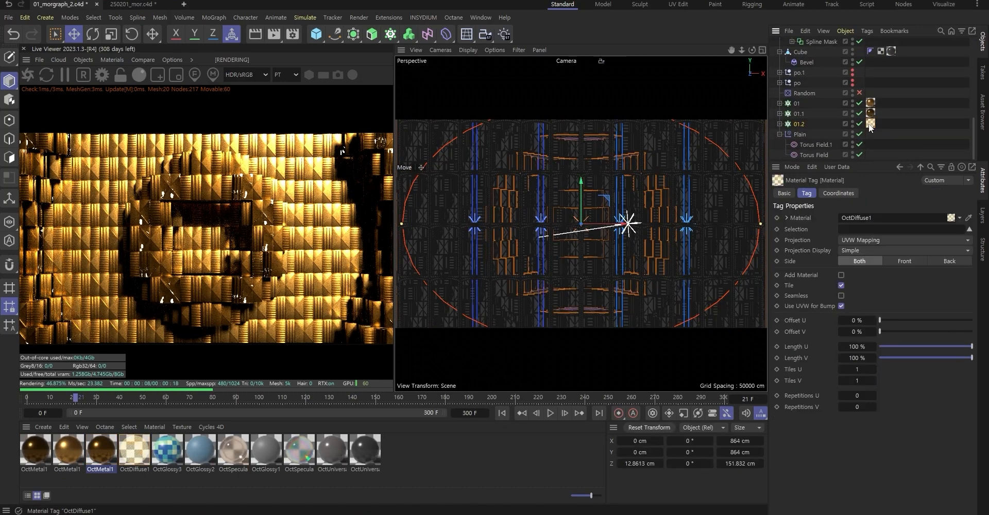
{"action": "left_click", "coordinate": [133, 453]}
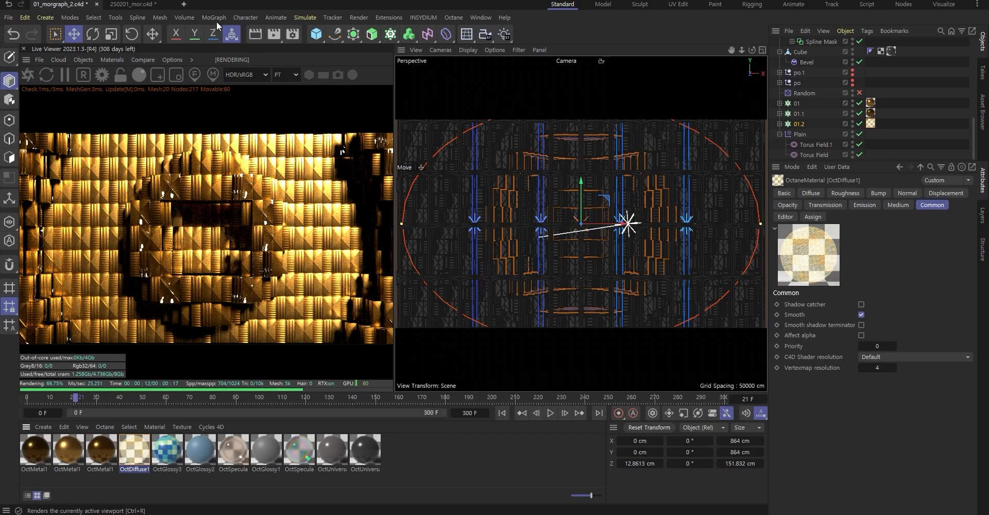
{"action": "left_click", "coordinate": [133, 4]}
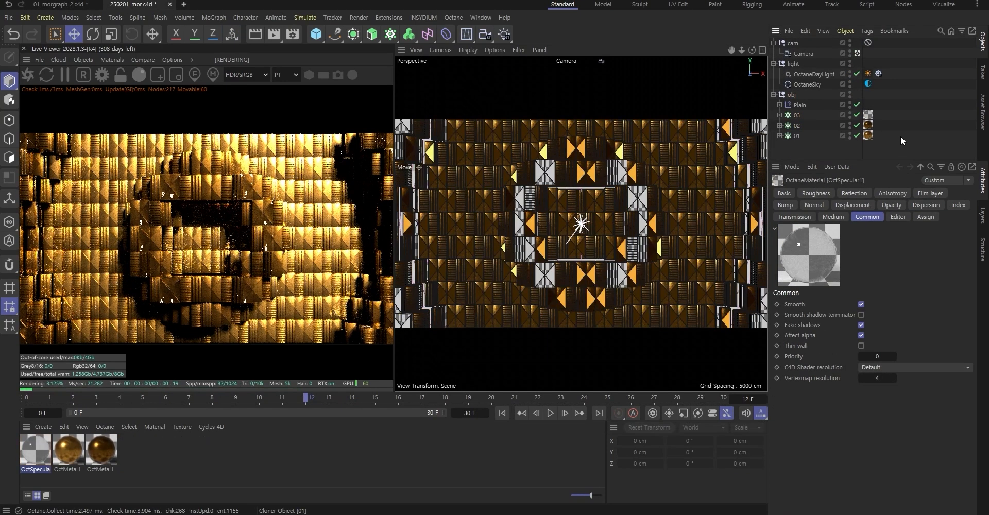
Save the project and apply a new Octane diffuse material to cloner 03
{"action": "key", "text": "ctrl+s"}
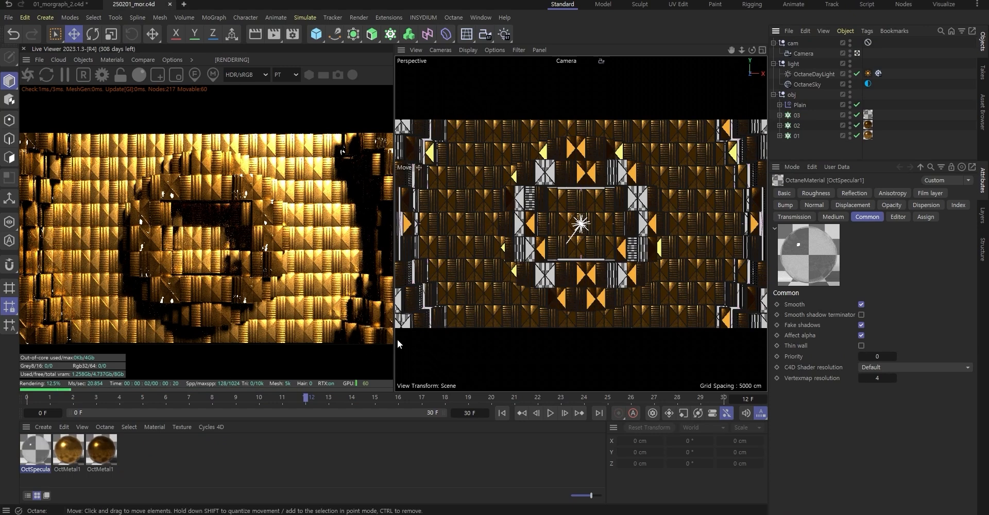
{"action": "left_click", "coordinate": [120, 60]}
{"action": "mouse_move", "coordinate": [128, 116]}
{"action": "left_click", "coordinate": [224, 114]}
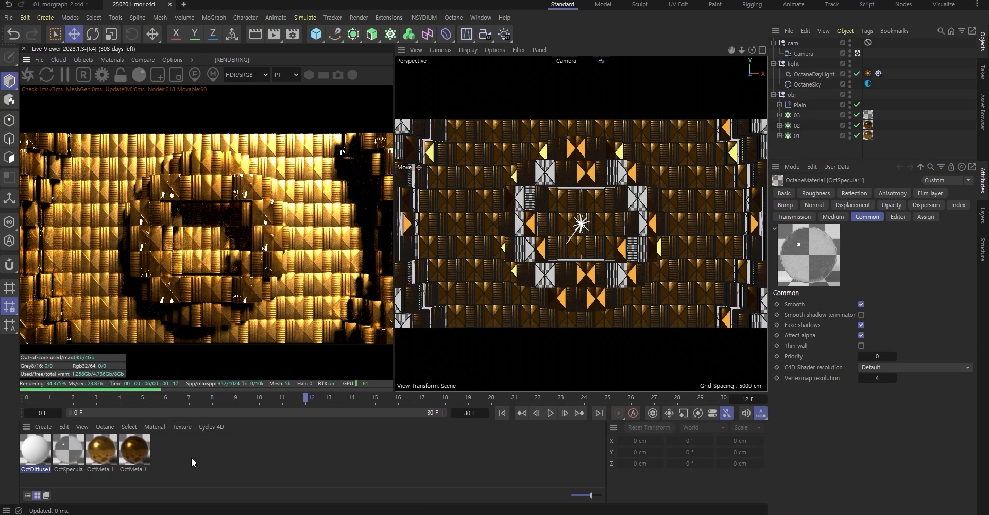
{"action": "left_click_drag", "start_coordinate": [857, 160], "coordinate": [868, 115]}
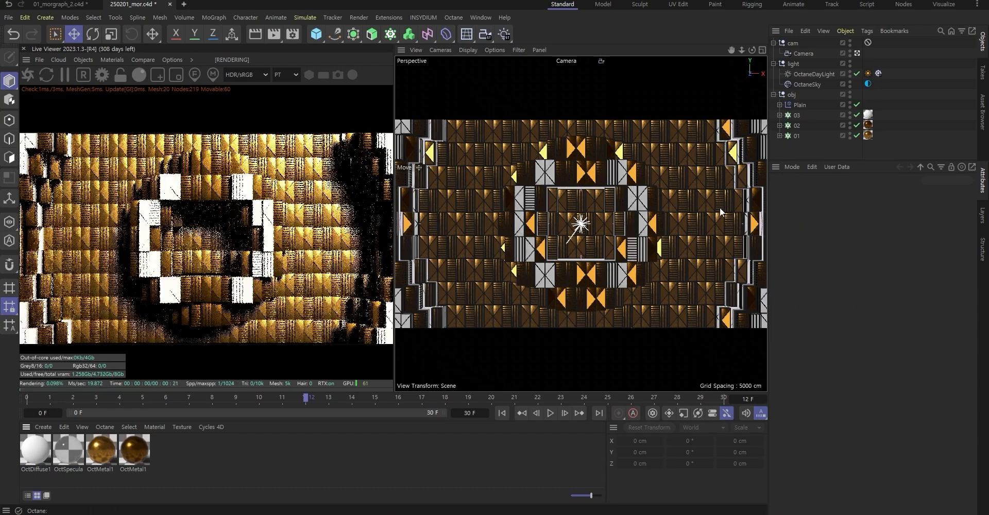
Open OctDiffuse1 in the Octane Node Editor and add a Blackbody emission to it
{"action": "double_click", "coordinate": [30, 458]}
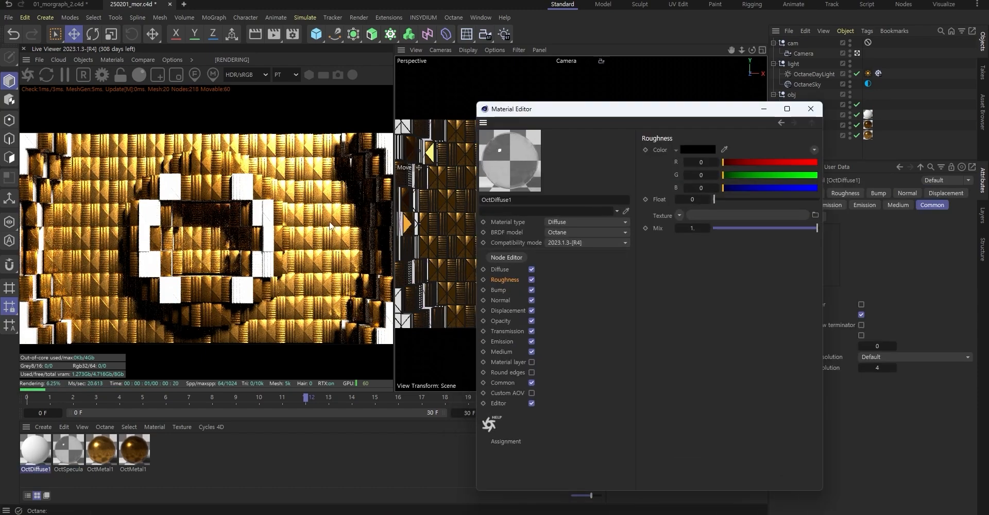
{"action": "left_click", "coordinate": [508, 256]}
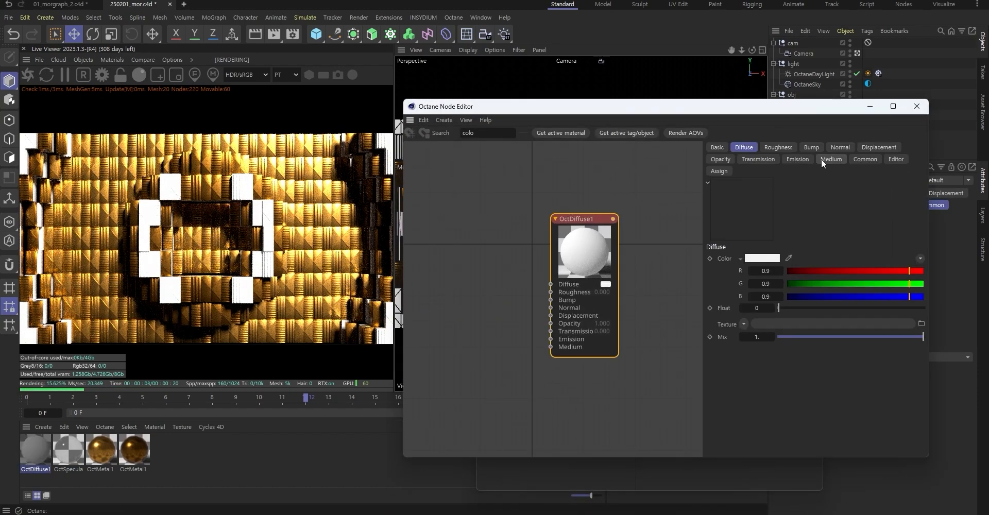
{"action": "left_click", "coordinate": [806, 161]}
{"action": "left_click", "coordinate": [743, 259]}
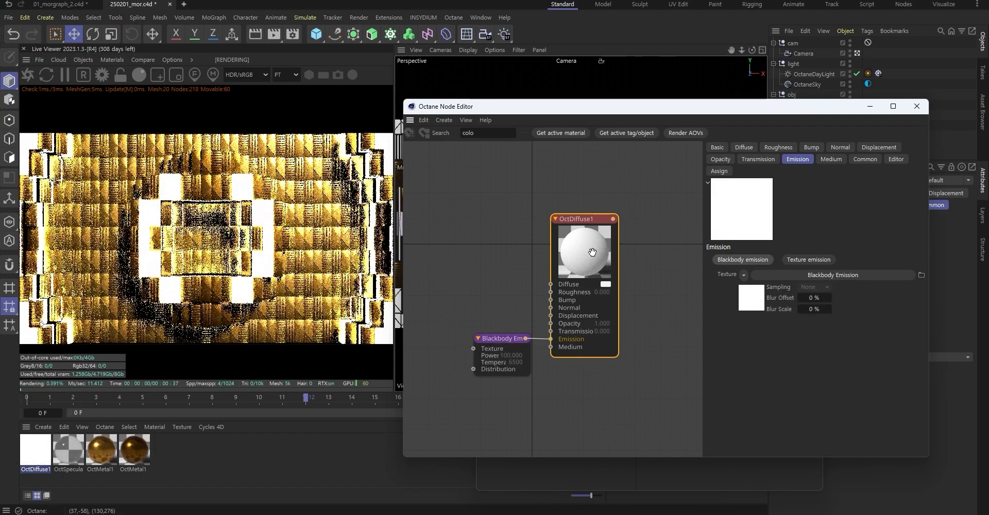
Add an RGB Spectrum node and link it to the OctDiffuse1 diffuse input and the Blackbody emission's texture input
{"action": "middle_click_drag", "start_coordinate": [476, 252], "coordinate": [540, 252]}
{"action": "left_click", "coordinate": [491, 133]}
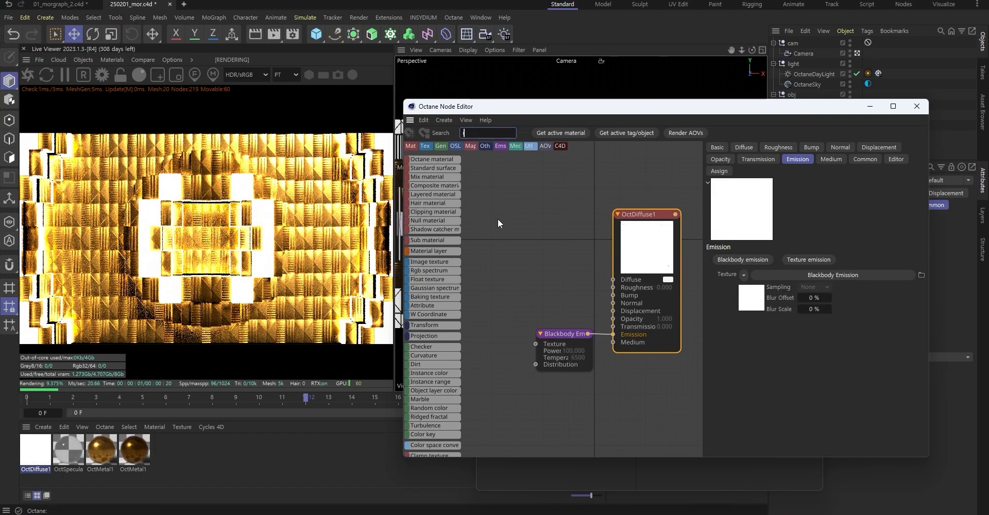
{"action": "type", "text": "rg"}
{"action": "left_click_drag", "start_coordinate": [439, 161], "coordinate": [612, 279]}
{"action": "left_click_drag", "start_coordinate": [498, 270], "coordinate": [535, 344]}
Set the Blackbody emission power to 2
{"action": "left_click", "coordinate": [541, 331]}
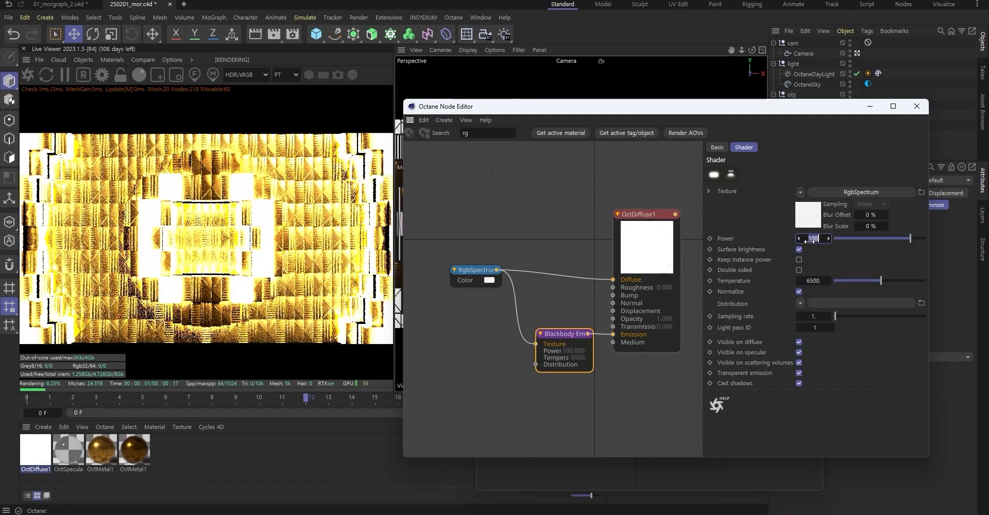
{"action": "type", "text": "2"}
{"action": "key", "text": "Return"}
Set the RGB Spectrum color to a golden yellow of about R 0.72, G 0.41, B 0.04 and close the material editing windows
{"action": "left_click", "coordinate": [476, 270]}
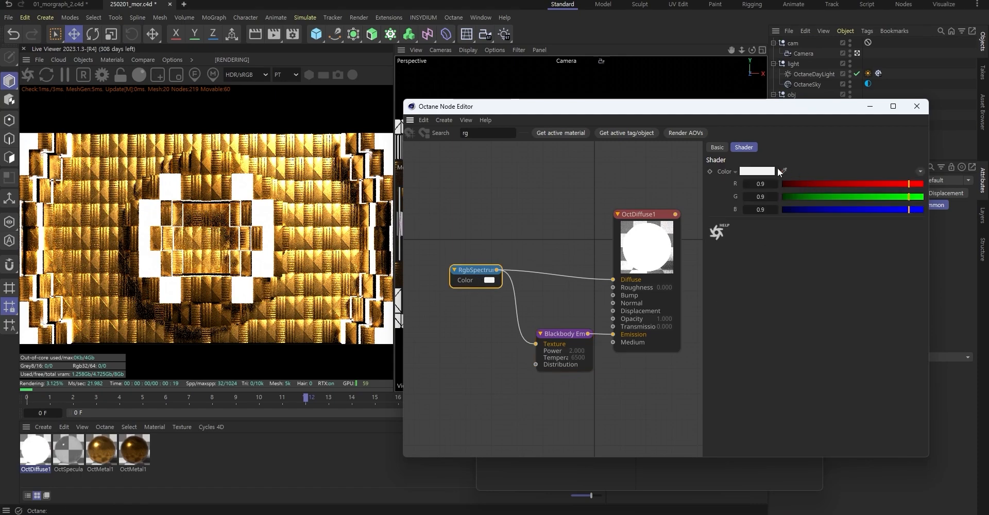
{"action": "left_click", "coordinate": [772, 171]}
{"action": "left_click", "coordinate": [791, 268]}
{"action": "left_click", "coordinate": [708, 234]}
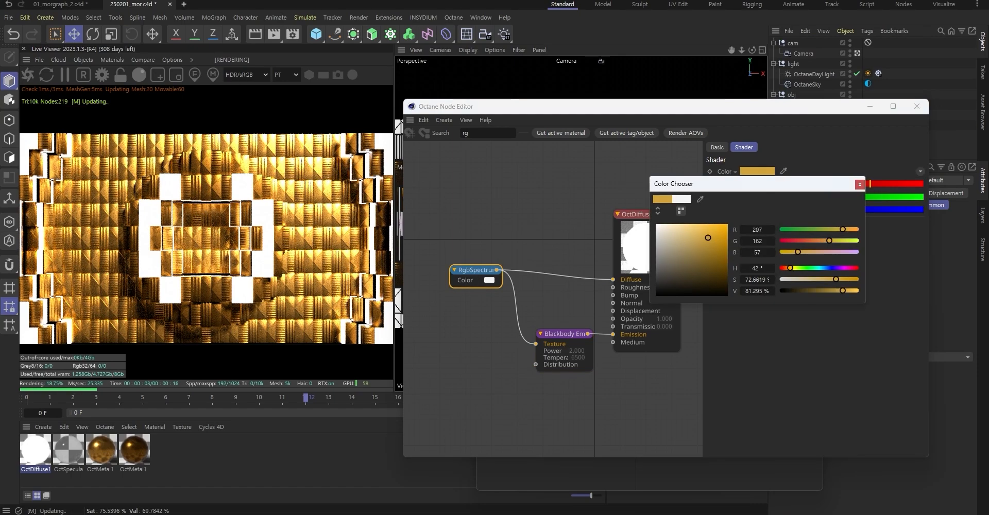
{"action": "left_click", "coordinate": [858, 185]}
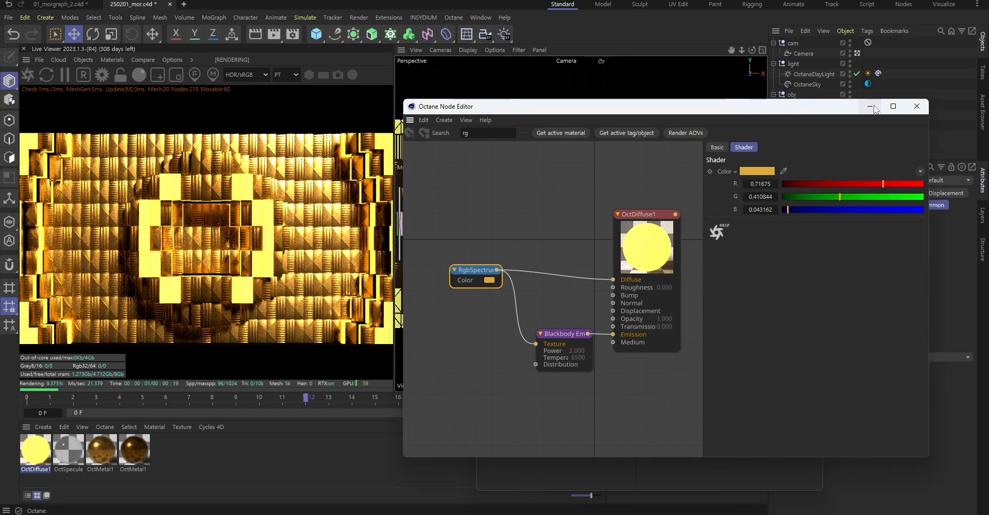
{"action": "left_click", "coordinate": [870, 106]}
{"action": "left_click", "coordinate": [760, 109]}
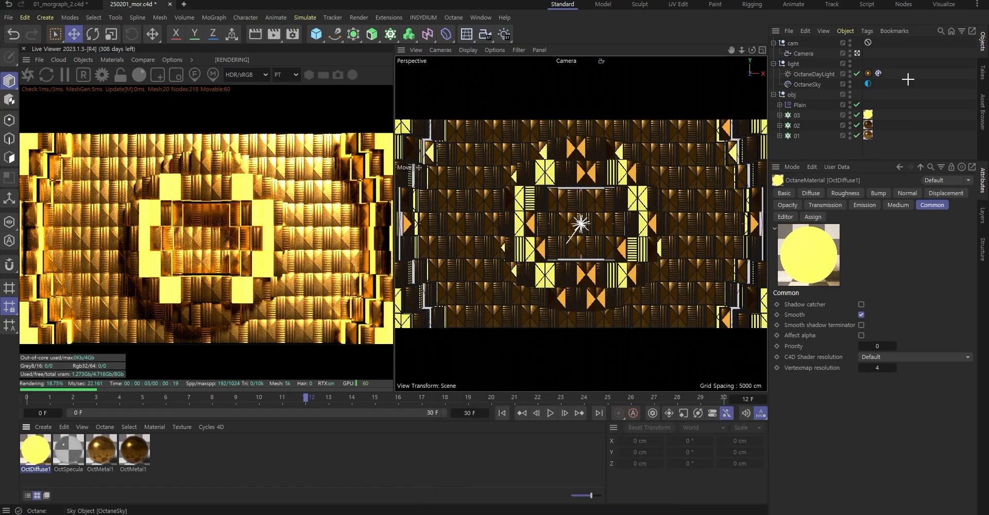
Open the Camera object's properties
{"action": "left_click", "coordinate": [803, 53]}
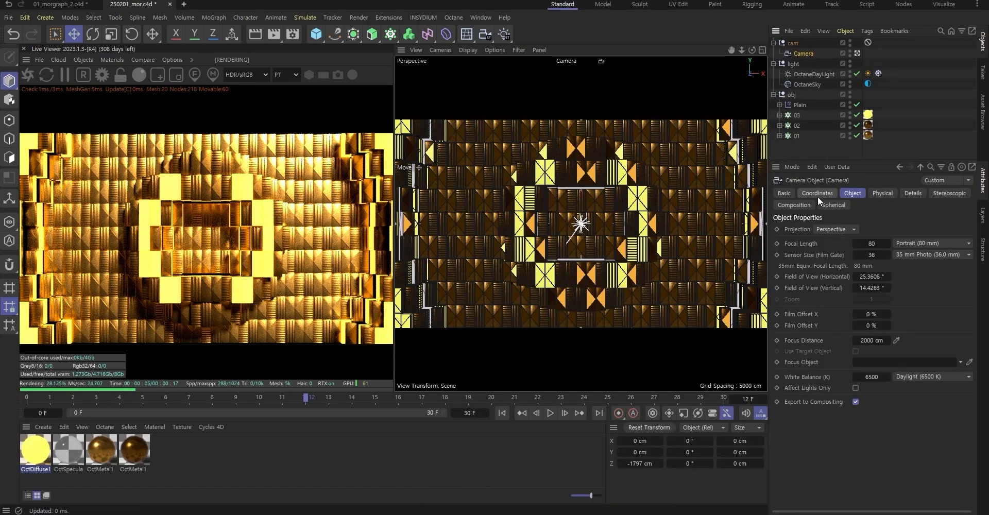
Move the camera farther back along its Z axis so the whole cloner grid fits in view
{"action": "left_click", "coordinate": [817, 194]}
{"action": "left_click_drag", "start_coordinate": [822, 266], "coordinate": [780, 267]}
Set the grid count of cloners 03, 02 and 01 to 61 horizontally and 14 vertically
{"action": "left_click", "coordinate": [797, 117]}
{"action": "left_click", "coordinate": [797, 132], "text": "shift"}
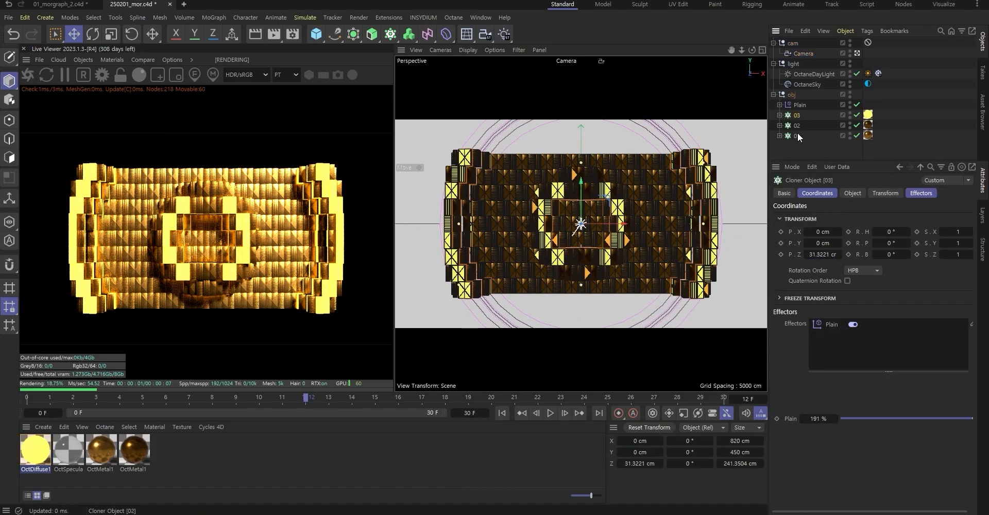
{"action": "left_click", "coordinate": [854, 194]}
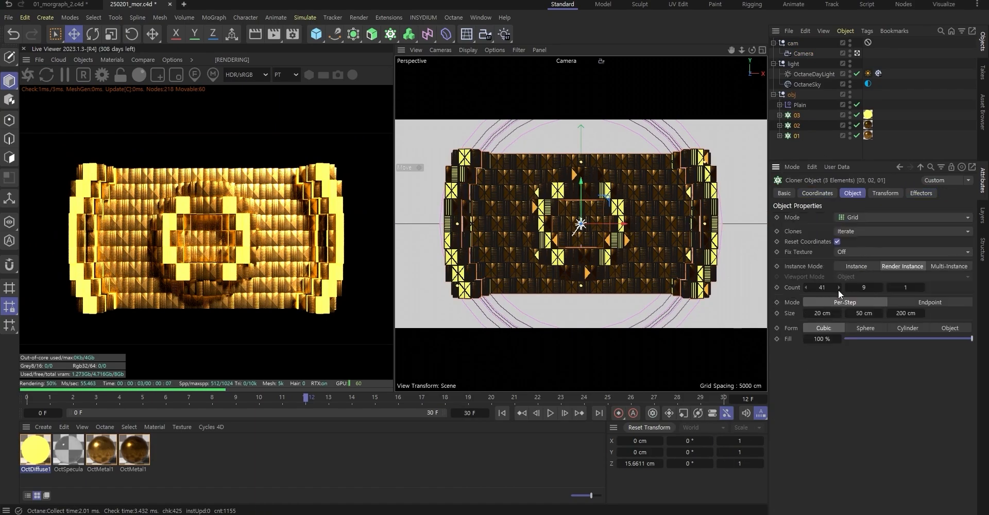
{"action": "scroll", "coordinate": [839, 286], "scroll_direction": "up", "scroll_amount": 16}
{"action": "scroll", "coordinate": [838, 286], "scroll_direction": "up", "scroll_amount": 4}
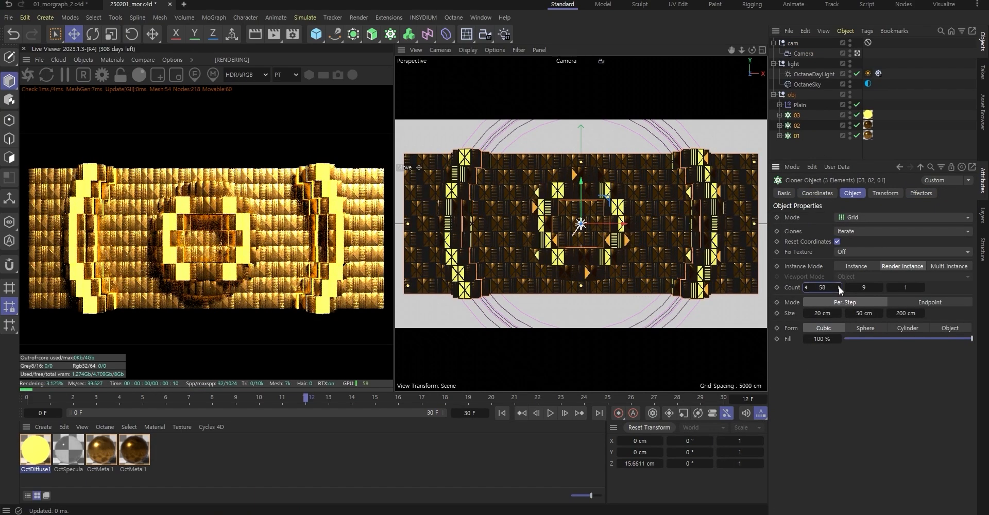
{"action": "scroll", "coordinate": [881, 287], "scroll_direction": "up", "scroll_amount": 1}
{"action": "scroll", "coordinate": [878, 289], "scroll_direction": "up", "scroll_amount": 4}
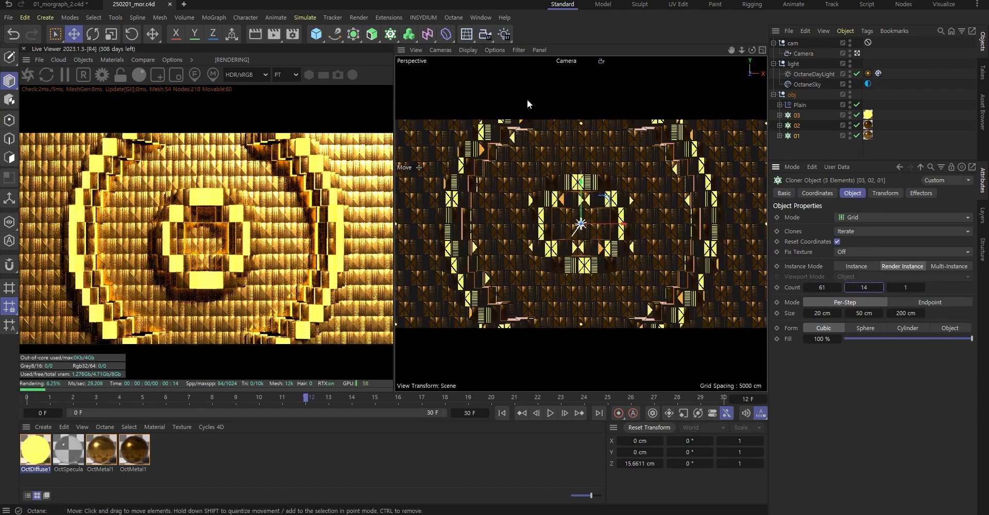
Raise the end radius keys of both torus fields to about 1394 cm in the timeline's F-curve mode and save the project
{"action": "left_click", "coordinate": [410, 475]}
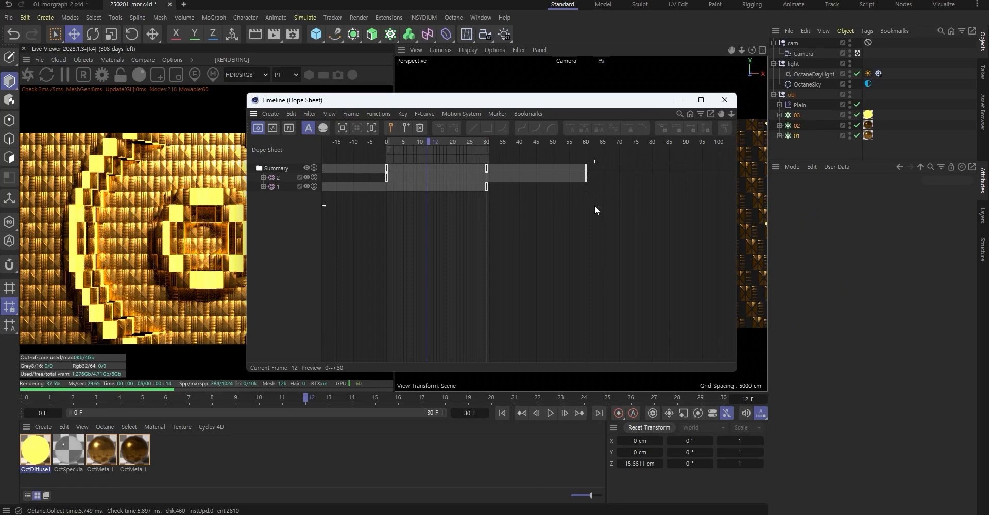
{"action": "left_click_drag", "start_coordinate": [609, 215], "coordinate": [465, 157]}
{"action": "left_click", "coordinate": [332, 129]}
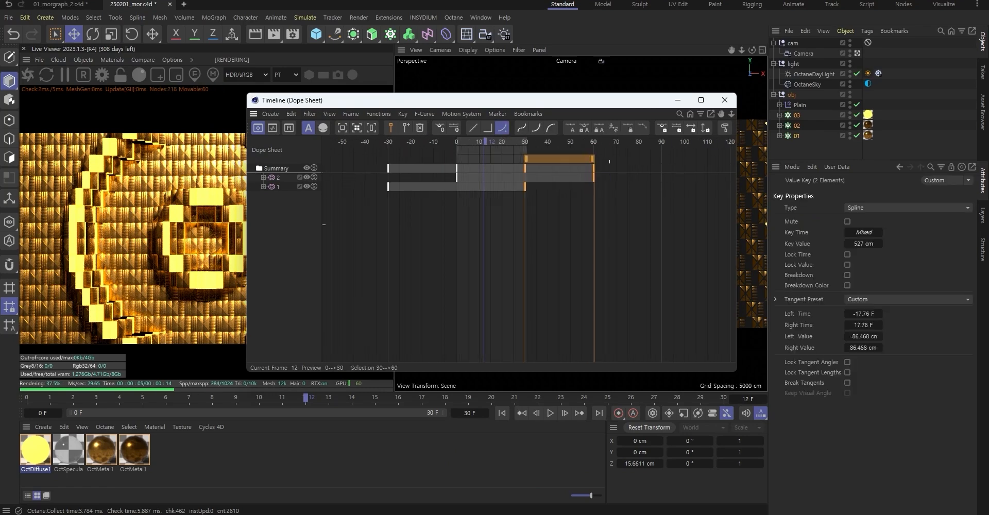
{"action": "left_click", "coordinate": [272, 128]}
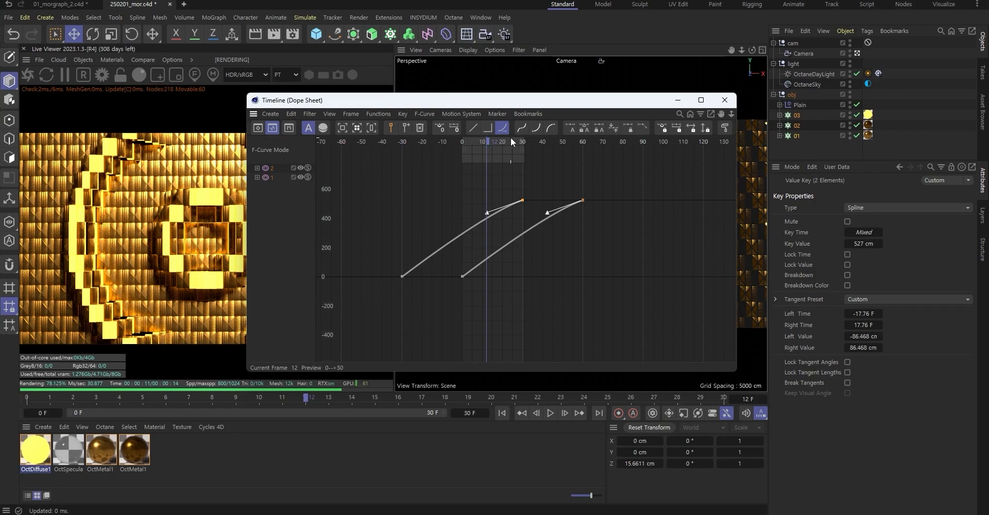
{"action": "left_click", "coordinate": [523, 143]}
{"action": "left_click_drag", "start_coordinate": [600, 216], "coordinate": [490, 177]}
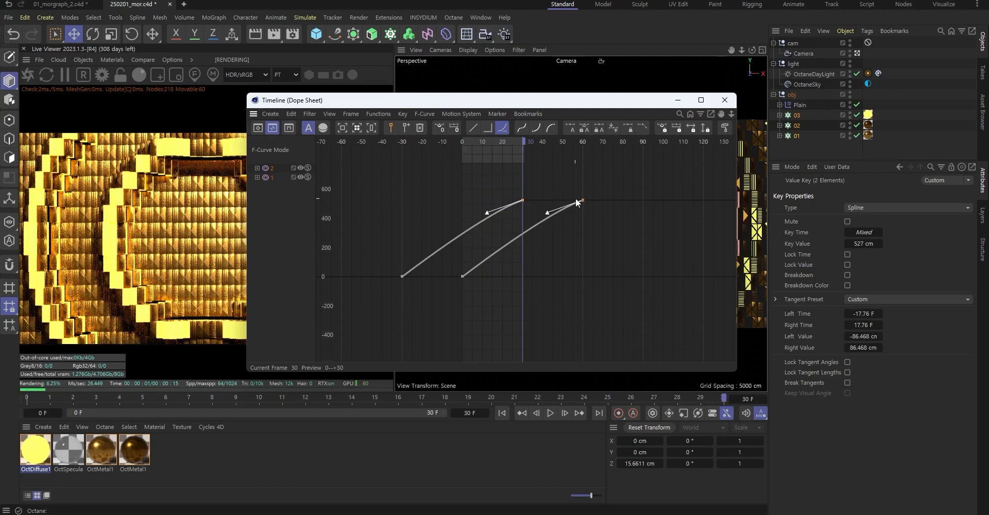
{"action": "mouse_move", "coordinate": [582, 194]}
{"action": "left_mouse_down"}
{"action": "mouse_move", "coordinate": [589, 172]}
{"action": "mouse_move", "coordinate": [583, 215]}
{"action": "mouse_move", "coordinate": [570, 227]}
{"action": "mouse_move", "coordinate": [576, 189]}
{"action": "left_mouse_up"}
{"action": "key", "text": "ctrl+s"}
{"action": "left_click", "coordinate": [725, 100]}
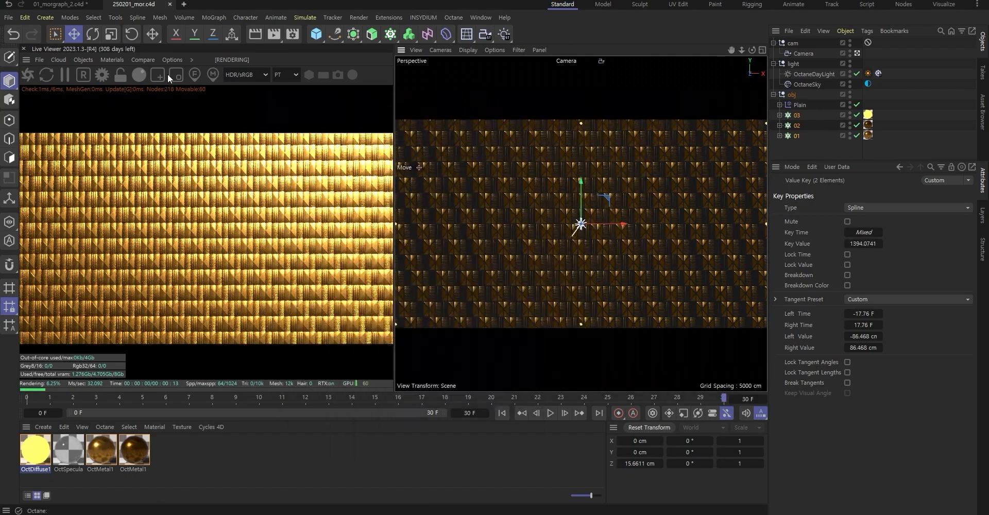
Play back the ring animation, then scrub to frame 9 with the Plain effector's fields shown
{"action": "left_click", "coordinate": [551, 414]}
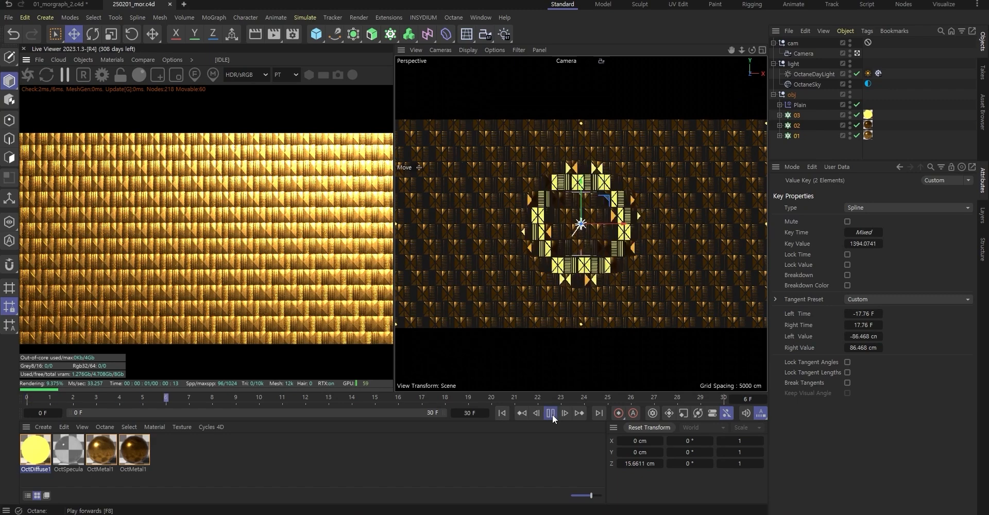
{"action": "left_click", "coordinate": [551, 413]}
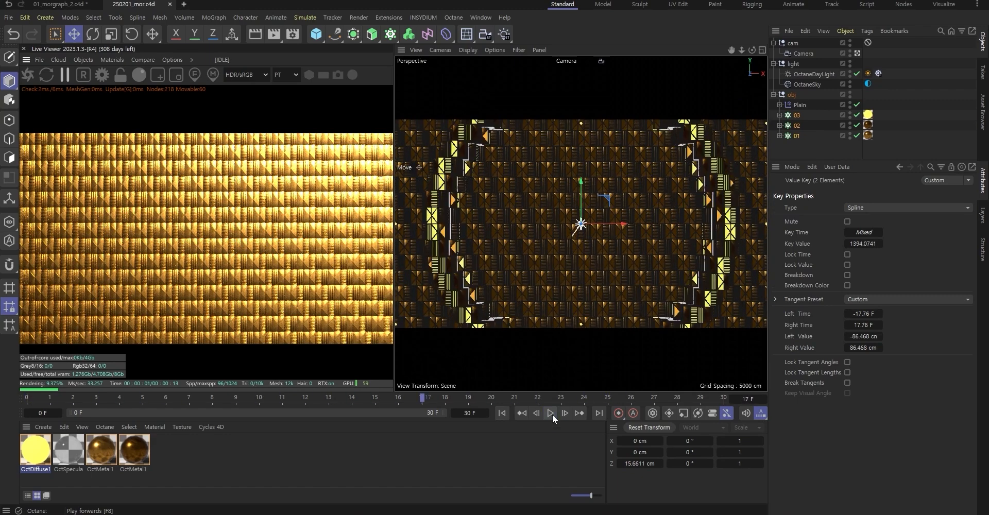
{"action": "left_click", "coordinate": [791, 104]}
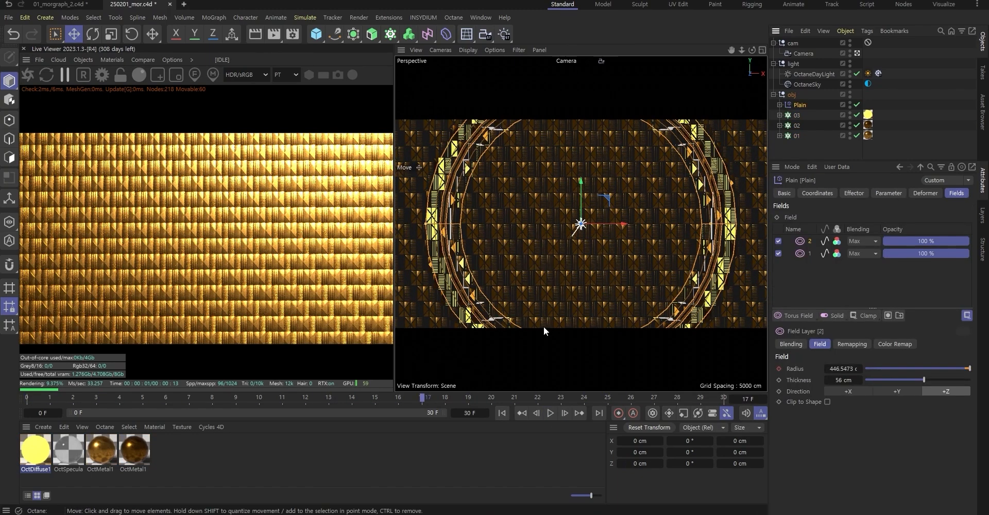
{"action": "left_click_drag", "start_coordinate": [305, 399], "coordinate": [243, 398]}
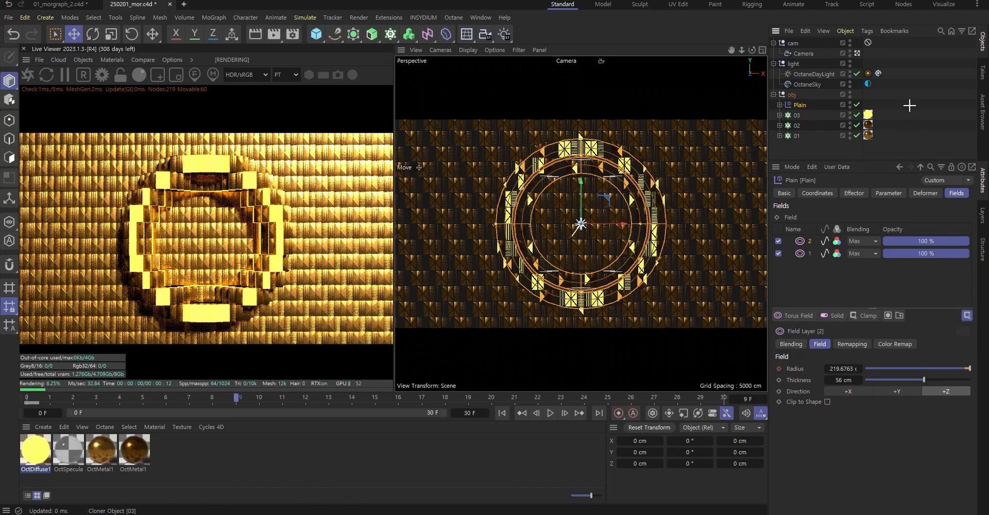
{"action": "left_click", "coordinate": [945, 143]}
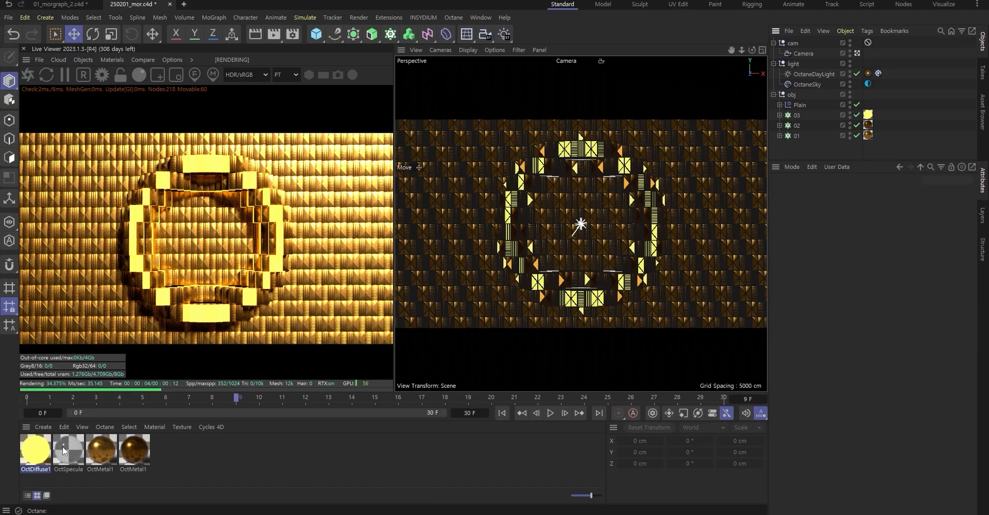
Set the opacity float of the OctDiffuse1 material to 0.1 and save the project
{"action": "left_click", "coordinate": [42, 451]}
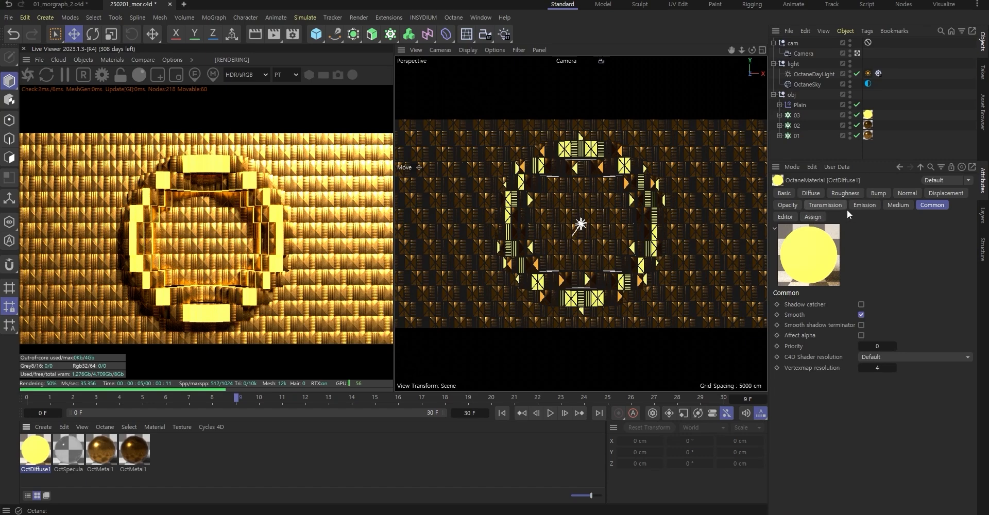
{"action": "left_click", "coordinate": [788, 205]}
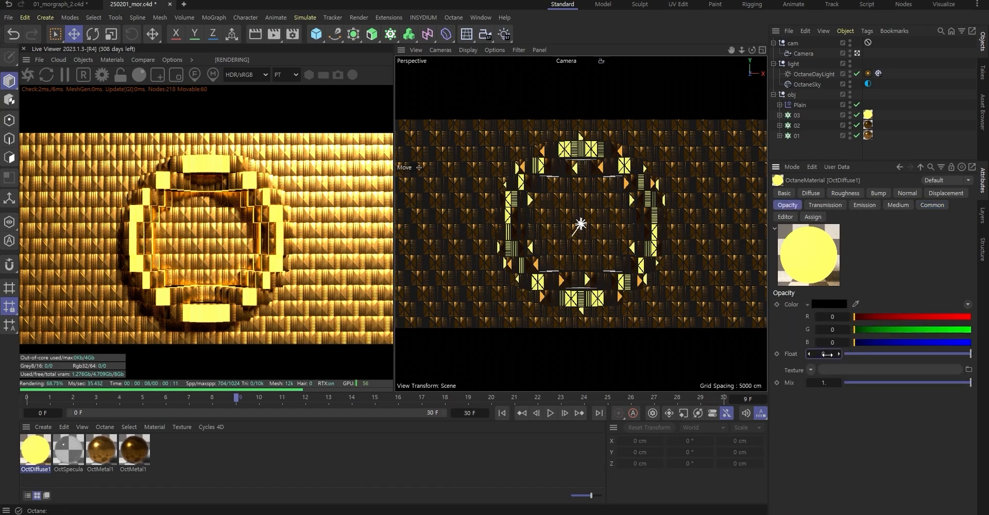
{"action": "key", "text": "Return"}
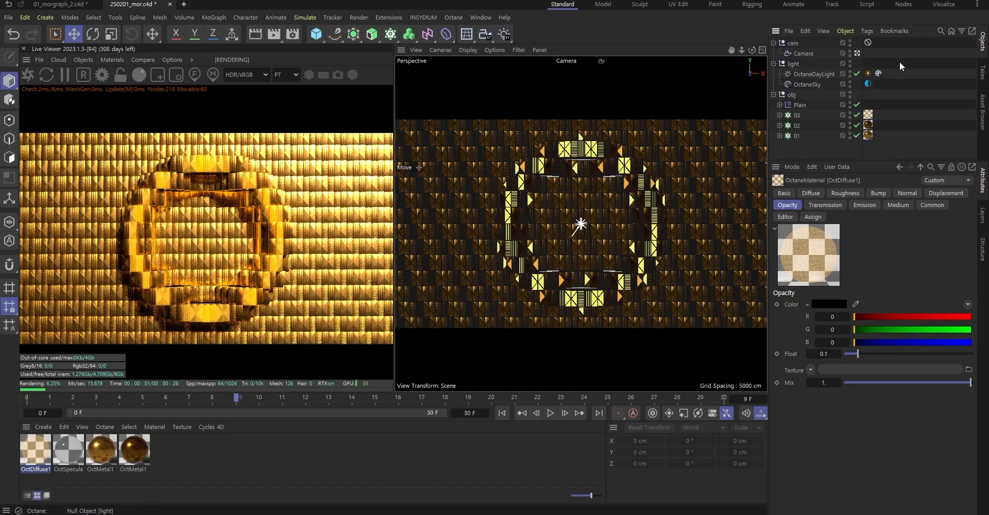
{"action": "key", "text": "ctrl+s"}
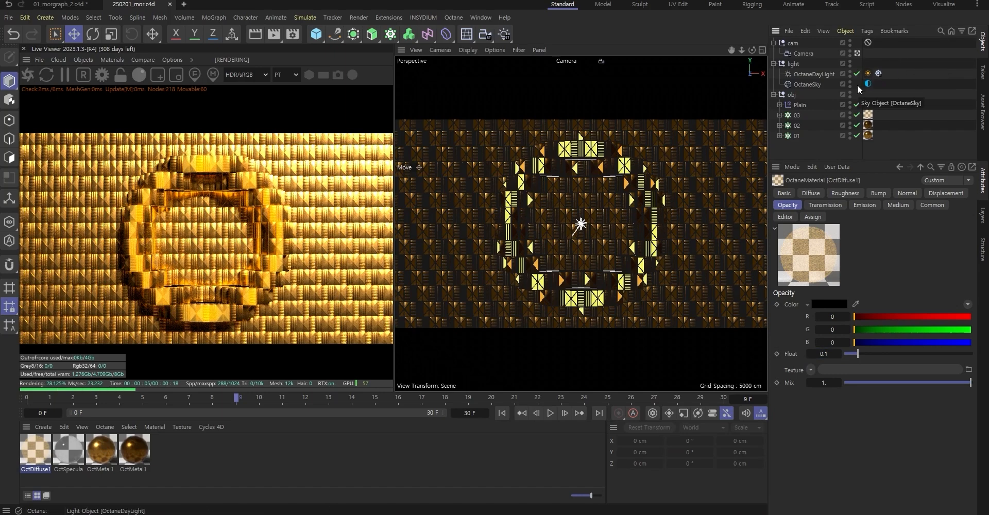
Add an Octane area light and place it inside the light group
{"action": "left_click", "coordinate": [795, 63]}
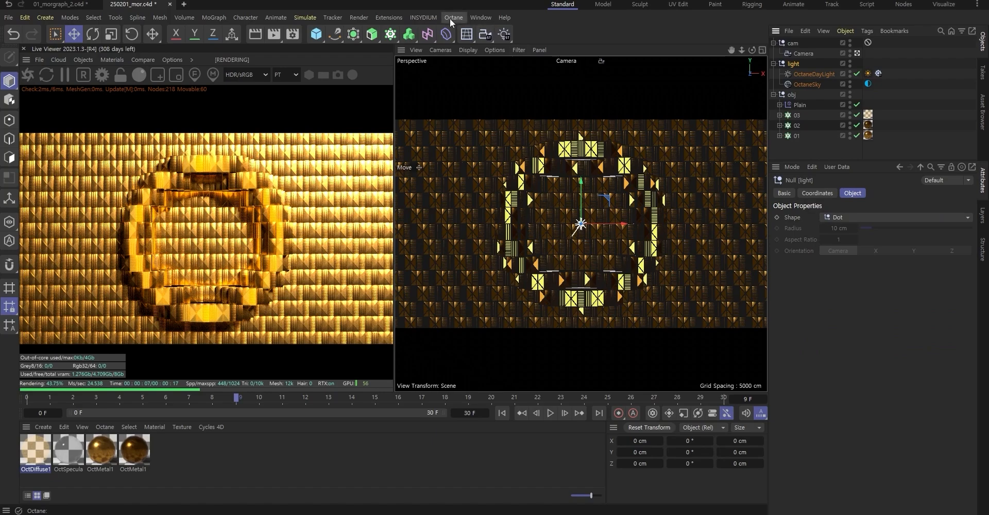
{"action": "left_click", "coordinate": [85, 59]}
{"action": "mouse_move", "coordinate": [135, 109]}
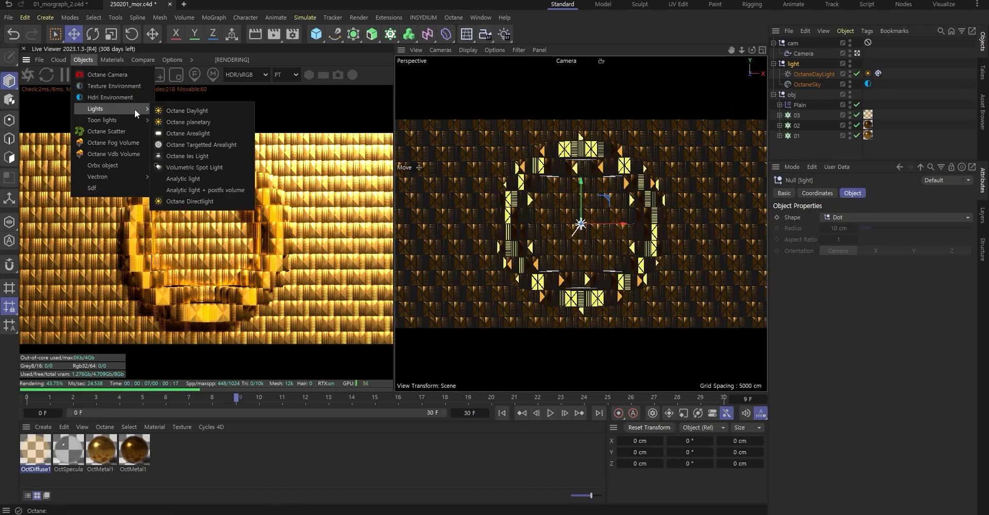
{"action": "left_click", "coordinate": [191, 128]}
{"action": "left_click_drag", "start_coordinate": [803, 43], "coordinate": [793, 74]}
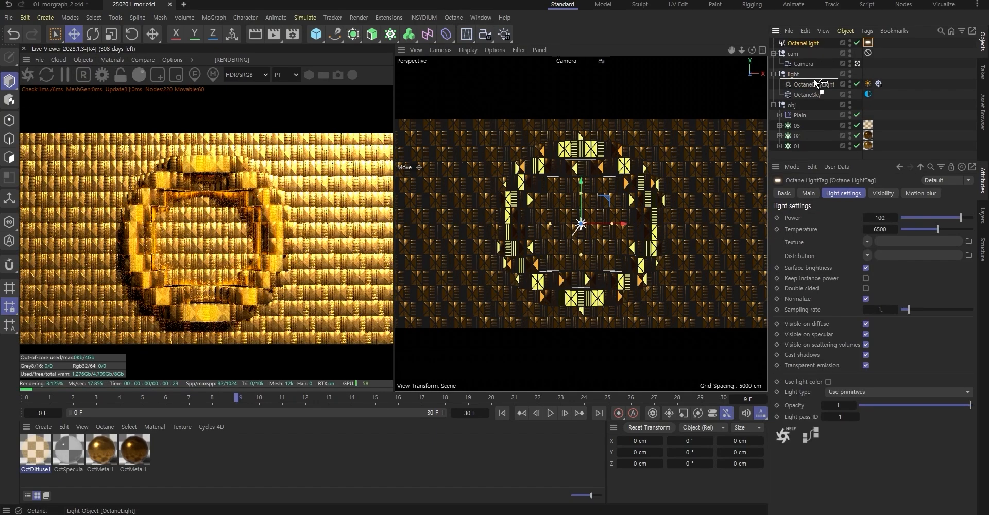
Turn off shadow visibility for the new Octane light and enable its Use light color option
{"action": "left_click", "coordinate": [867, 73]}
{"action": "left_click", "coordinate": [883, 194]}
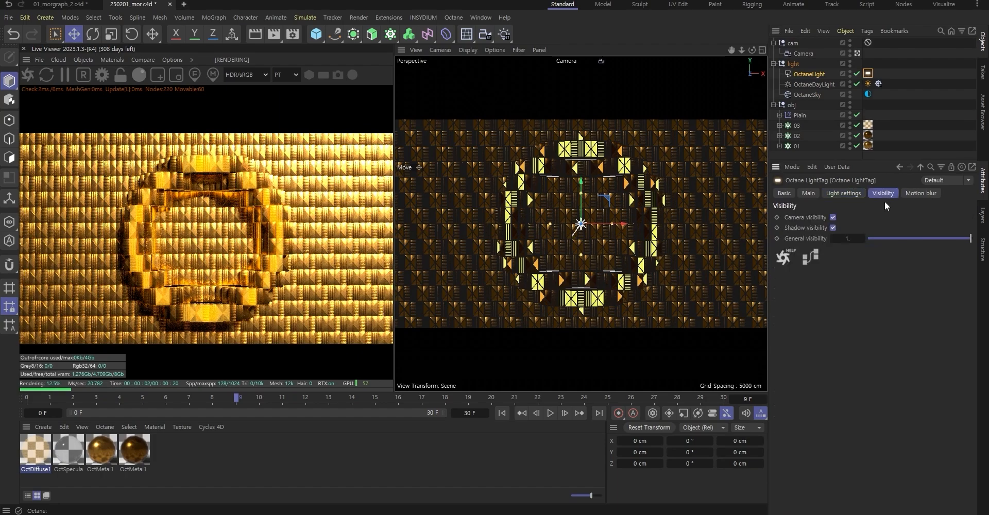
{"action": "left_click", "coordinate": [833, 227]}
{"action": "left_click", "coordinate": [857, 193]}
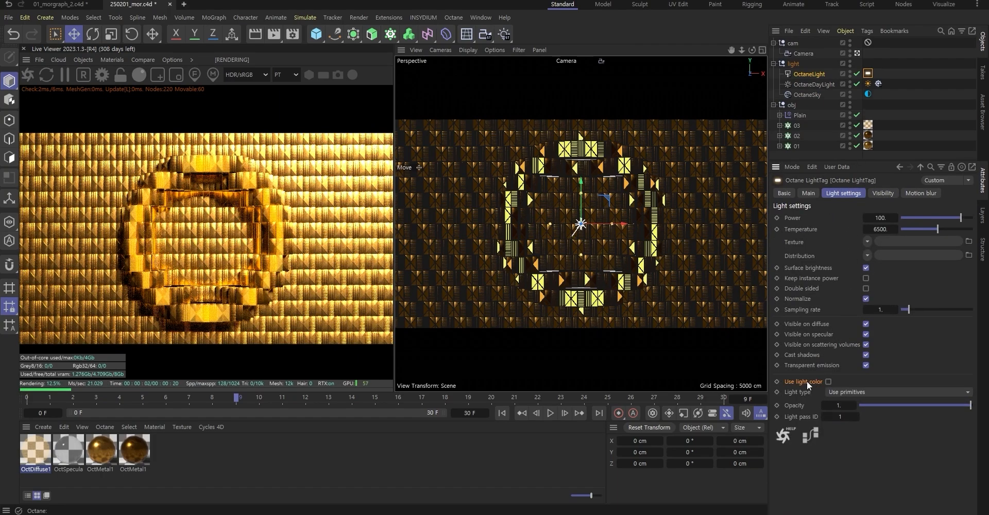
{"action": "left_click", "coordinate": [827, 381]}
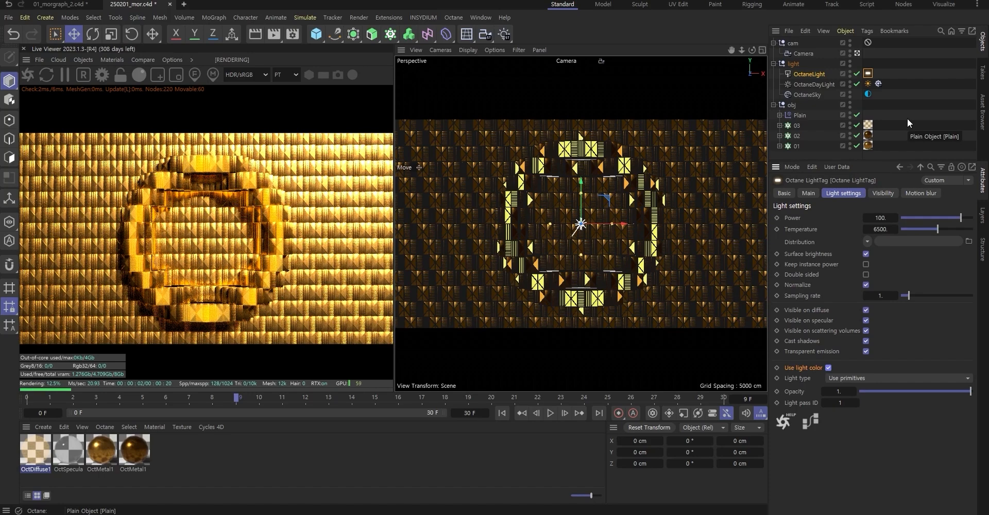
Disable the OctaneLight object in the light group and clear the selection
{"action": "left_click", "coordinate": [856, 74]}
{"action": "left_click", "coordinate": [881, 105]}
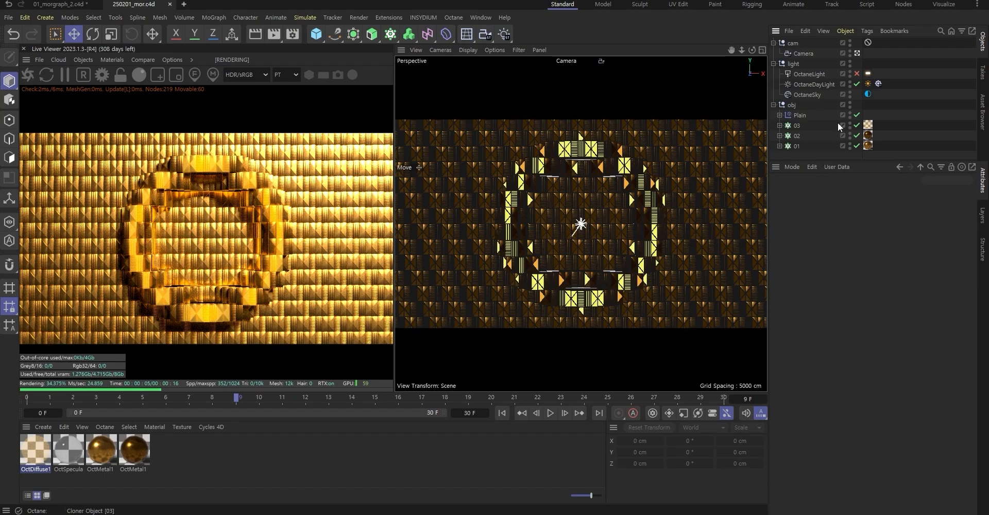
Delete torus field 2 under the Plain effector and return to frame 0
{"action": "left_click", "coordinate": [780, 115]}
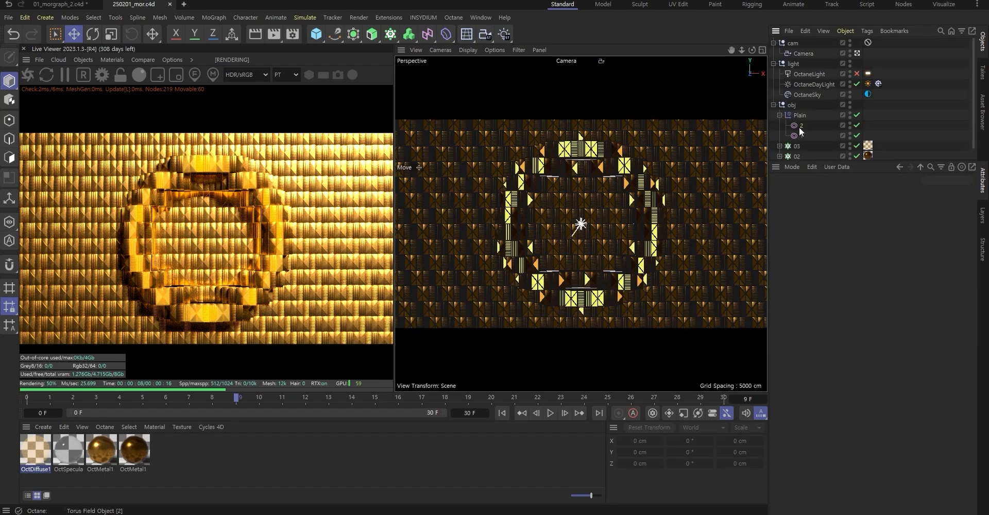
{"action": "left_click", "coordinate": [800, 126]}
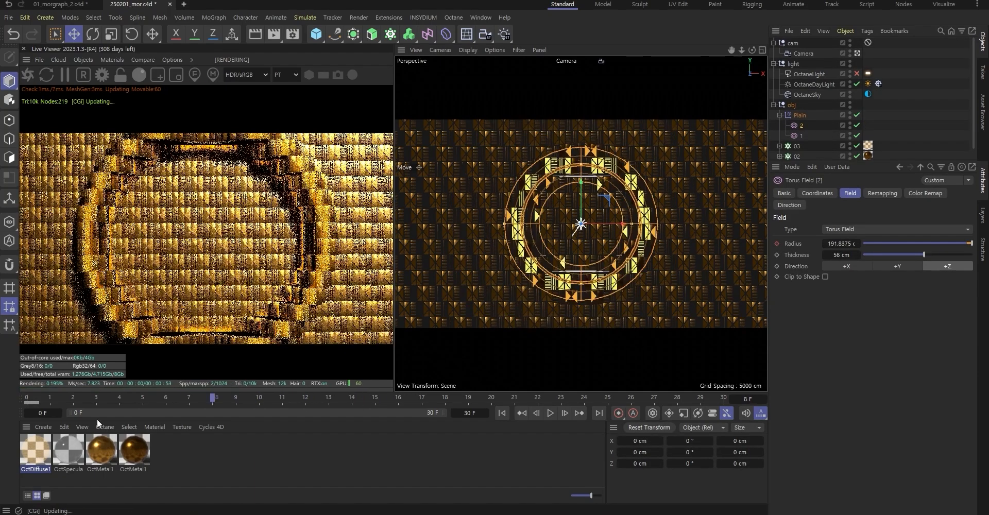
{"action": "left_click", "coordinate": [27, 399]}
{"action": "key", "text": "Delete"}
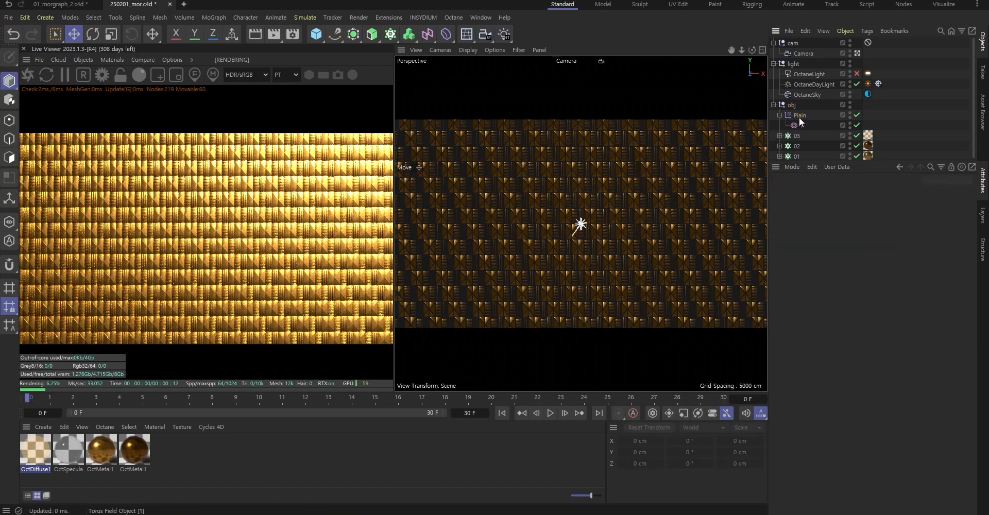
Shift both radius keys of torus field 1 in the dope sheet so they span frames 0 to 60
{"action": "left_click", "coordinate": [800, 125]}
{"action": "mouse_move", "coordinate": [404, 514]}
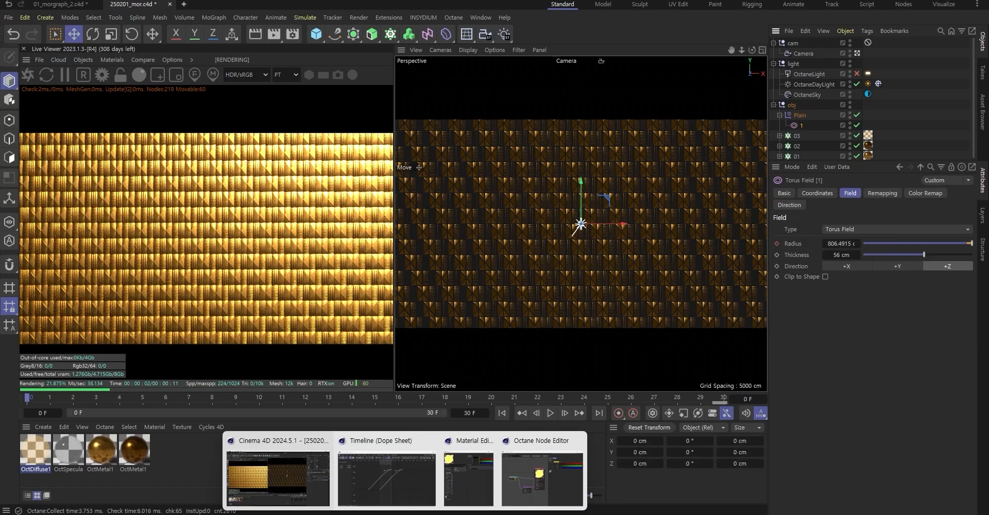
{"action": "left_click", "coordinate": [386, 476]}
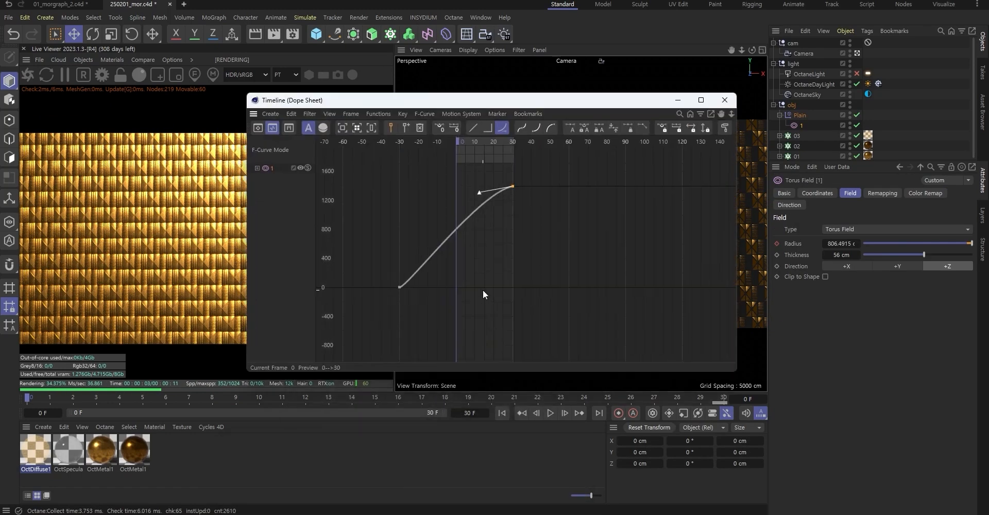
{"action": "left_click", "coordinate": [258, 127]}
{"action": "left_click_drag", "start_coordinate": [584, 219], "coordinate": [371, 162]}
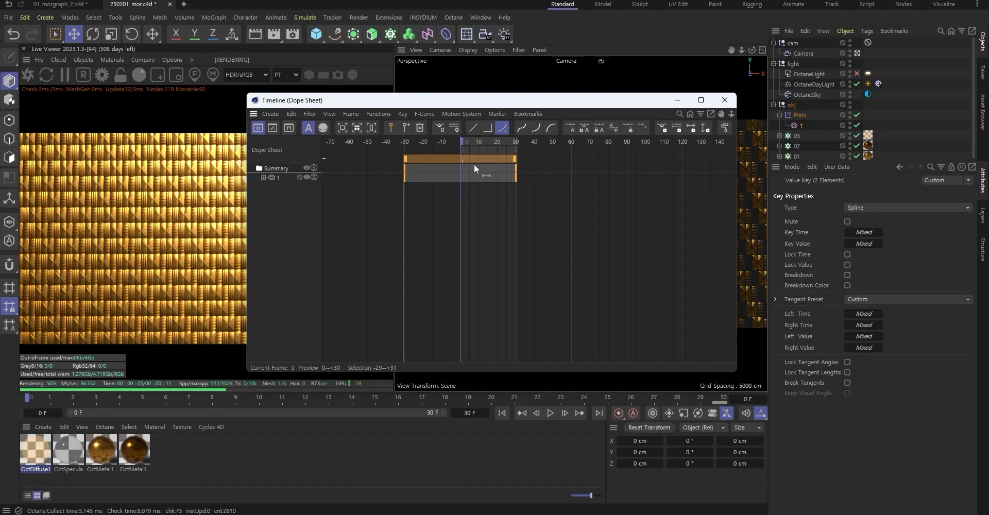
{"action": "left_click_drag", "start_coordinate": [473, 164], "coordinate": [518, 172]}
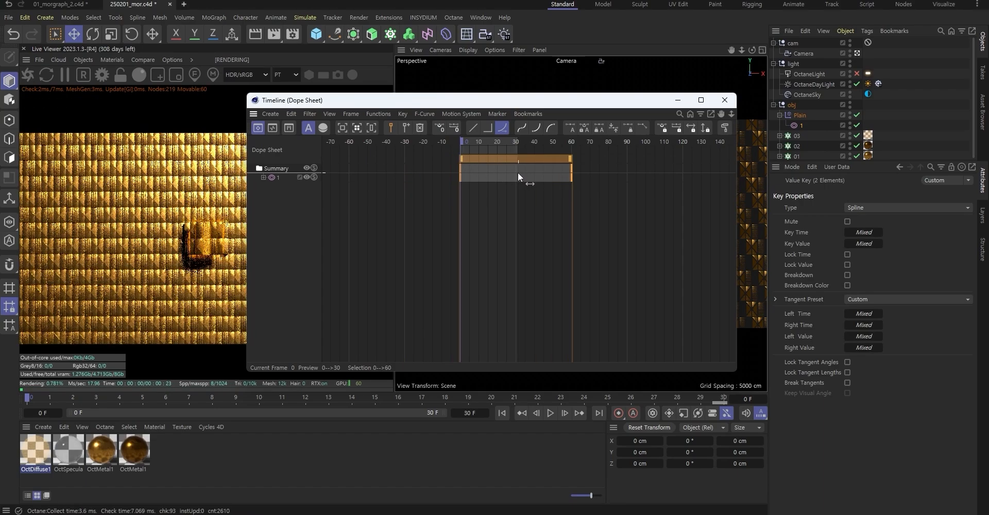
{"action": "left_click", "coordinate": [527, 205]}
{"action": "key", "text": "shift+F3"}
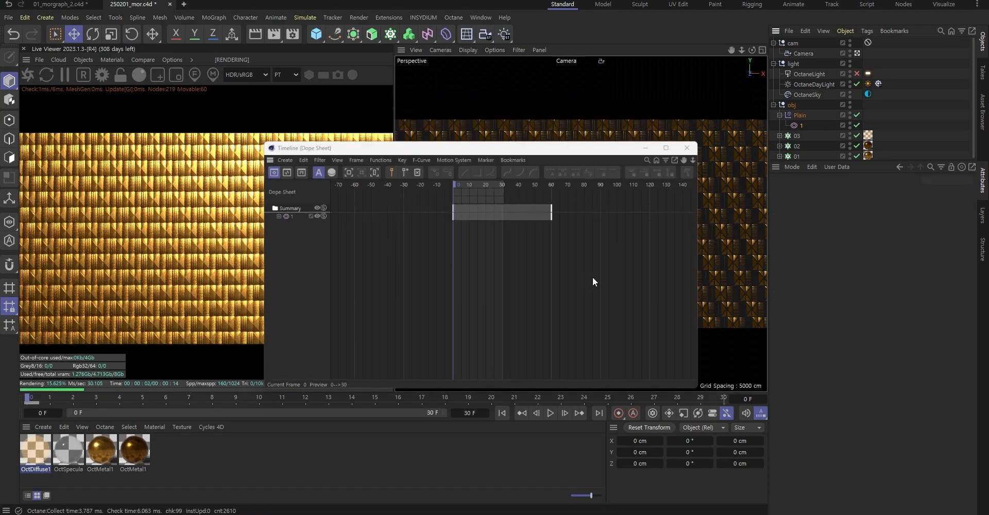
Set the project's end frame to 90 and scrub the expanding ring to frame 18
{"action": "left_click", "coordinate": [472, 412]}
{"action": "type", "text": "9"}
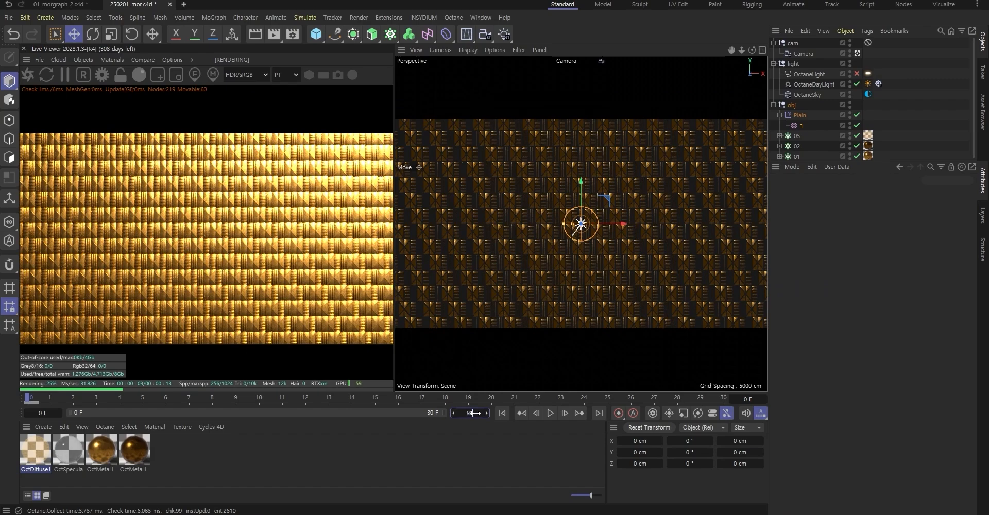
{"action": "type", "text": "0"}
{"action": "key", "text": "Return"}
{"action": "left_click_drag", "start_coordinate": [46, 398], "coordinate": [165, 398]}
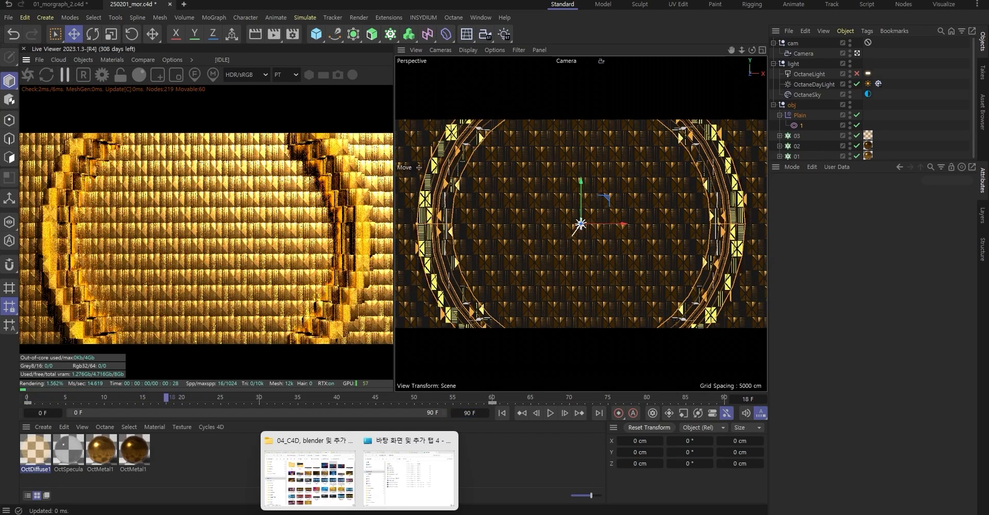
Move the last radius key of torus field 1 to frame 90 in the dope sheet and play the ring animation
{"action": "left_click", "coordinate": [405, 475]}
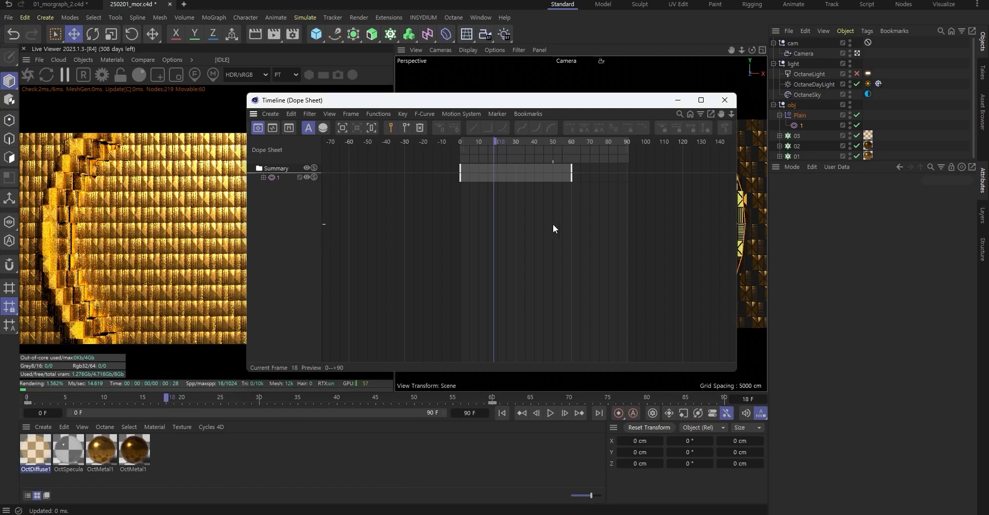
{"action": "left_click", "coordinate": [569, 172]}
{"action": "left_click_drag", "start_coordinate": [571, 176], "coordinate": [626, 180]}
{"action": "left_click", "coordinate": [508, 398]}
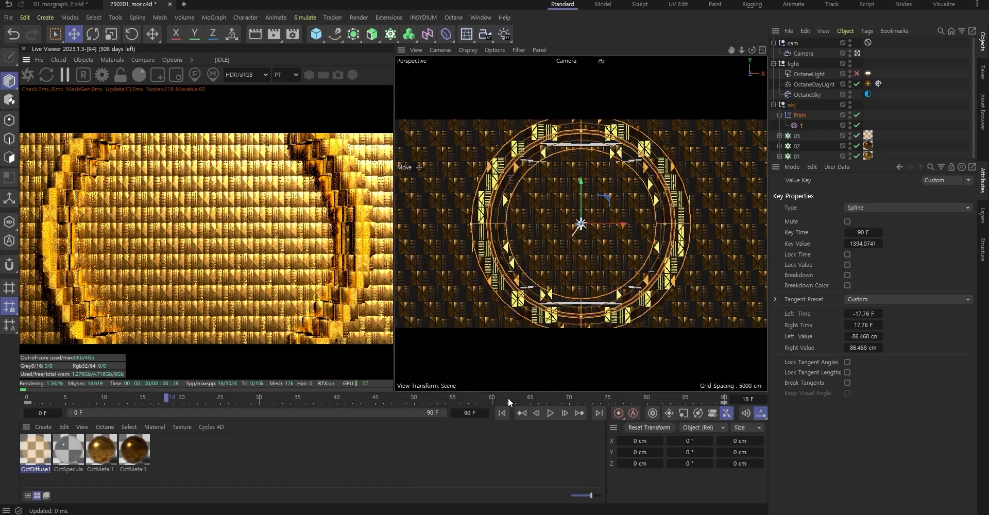
{"action": "left_click", "coordinate": [550, 412]}
{"action": "left_click", "coordinate": [551, 413]}
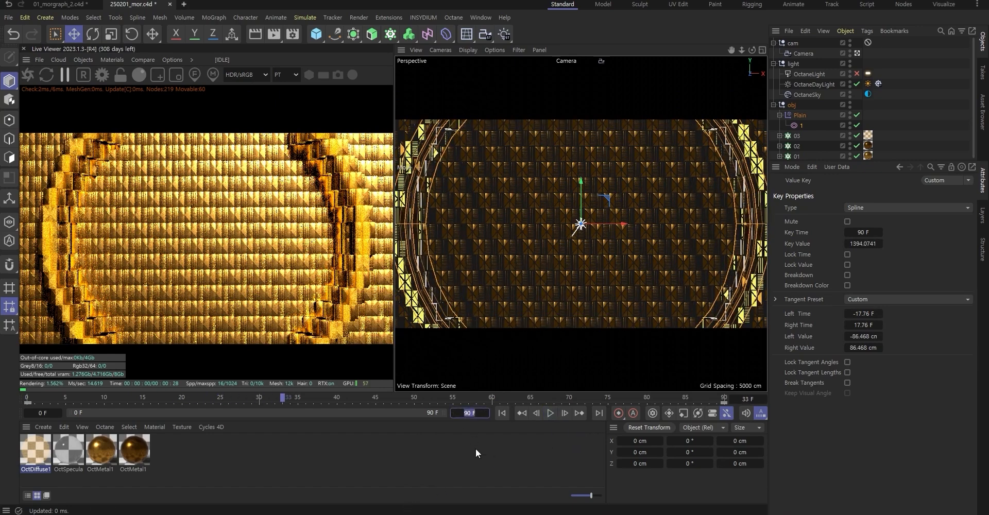
Set the project's end frame to 180 and move the last radius key of torus field 1 to frame 181 in the dope sheet
{"action": "type", "text": "180"}
{"action": "key", "text": "Return"}
{"action": "mouse_move", "coordinate": [460, 507]}
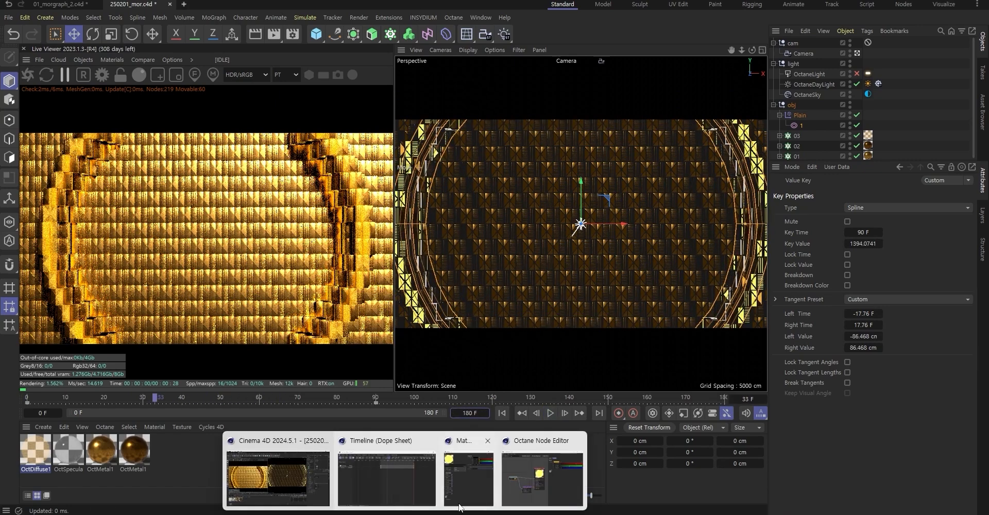
{"action": "left_click", "coordinate": [403, 482]}
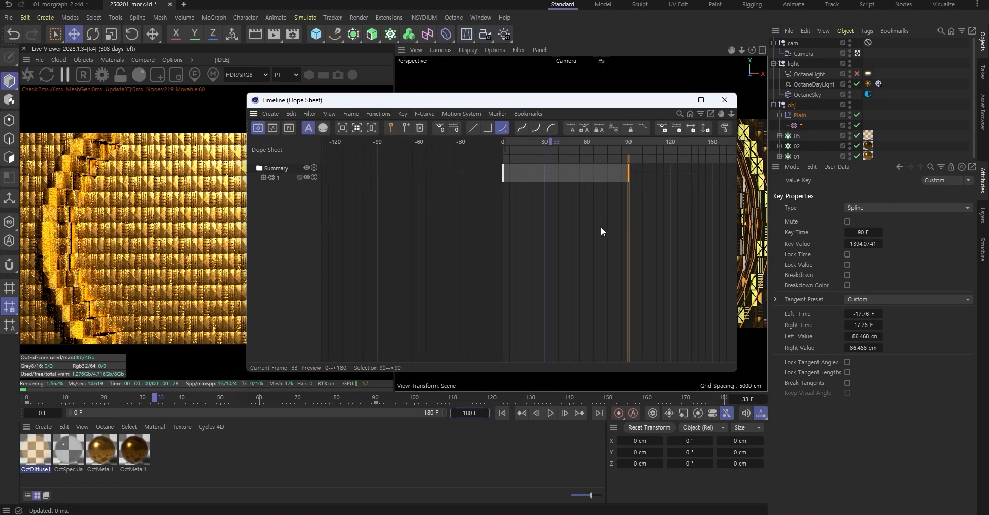
{"action": "left_click_drag", "start_coordinate": [505, 178], "coordinate": [634, 187]}
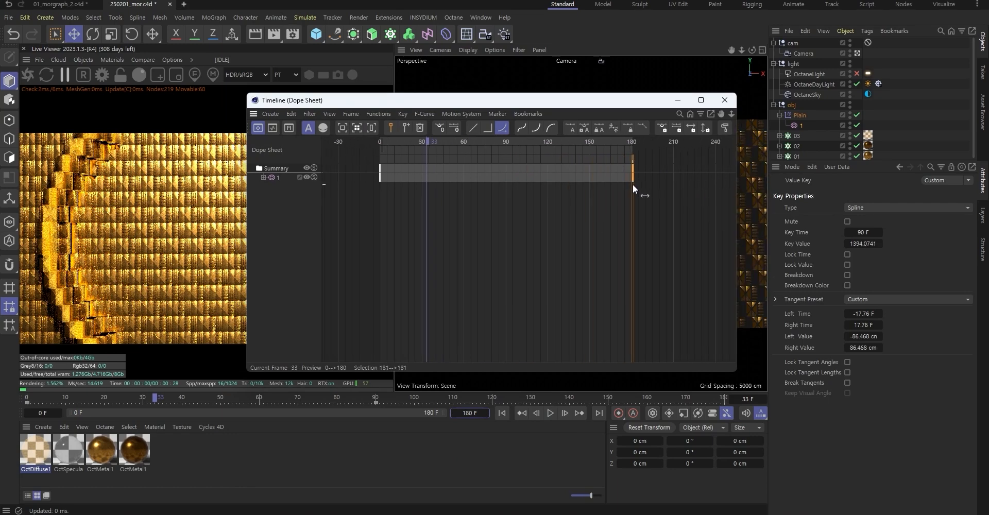
{"action": "left_click", "coordinate": [678, 100]}
Play the ring animation from the first frame and stop it at frame 46
{"action": "left_click", "coordinate": [501, 413]}
{"action": "left_click", "coordinate": [550, 412]}
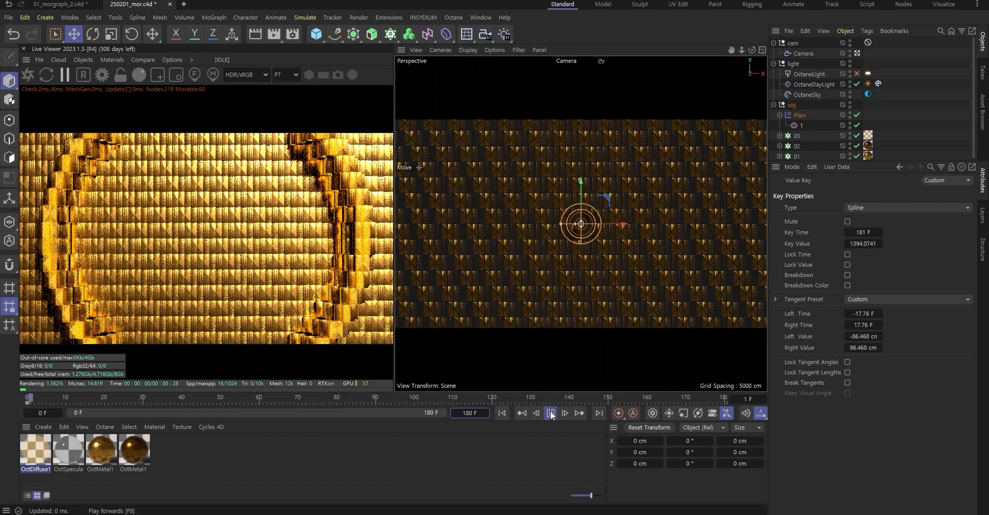
{"action": "left_click", "coordinate": [550, 413]}
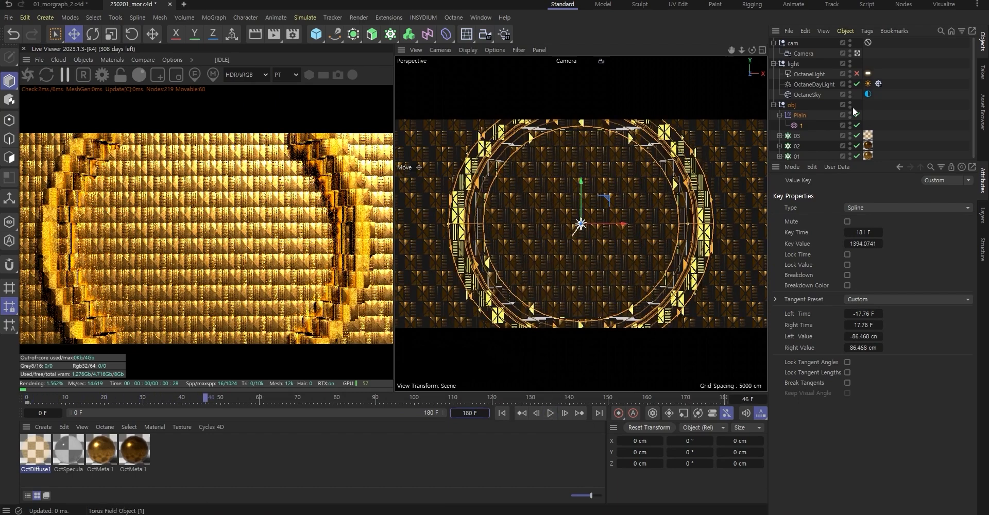
Set the thickness of torus field 1 to 104 cm and refresh the Octane live render
{"action": "left_click", "coordinate": [798, 126]}
{"action": "left_click_drag", "start_coordinate": [833, 256], "coordinate": [857, 256]}
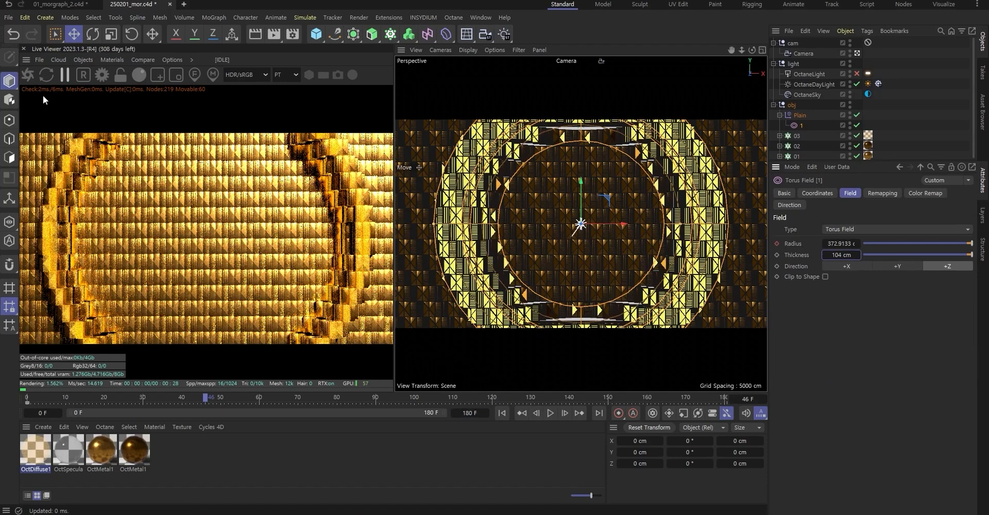
{"action": "left_click", "coordinate": [28, 74]}
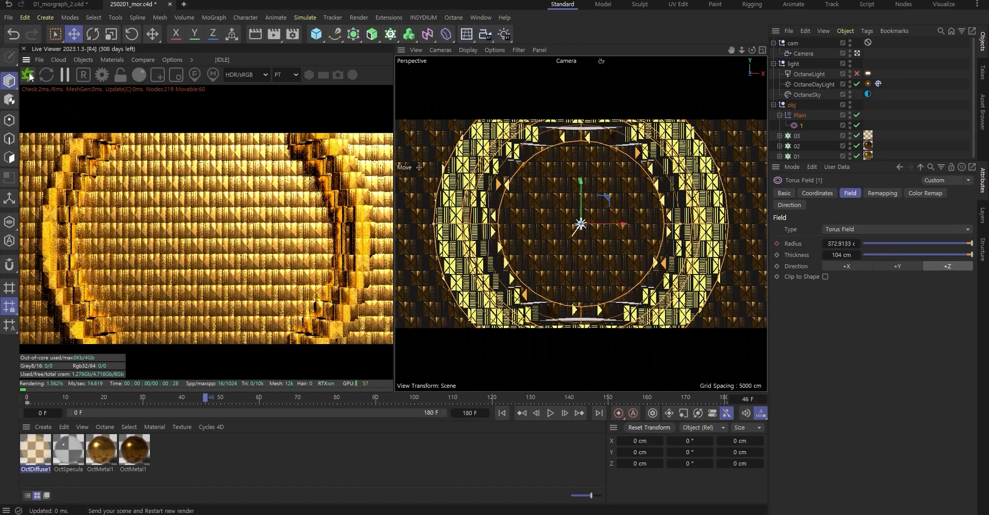
{"action": "left_click", "coordinate": [64, 76]}
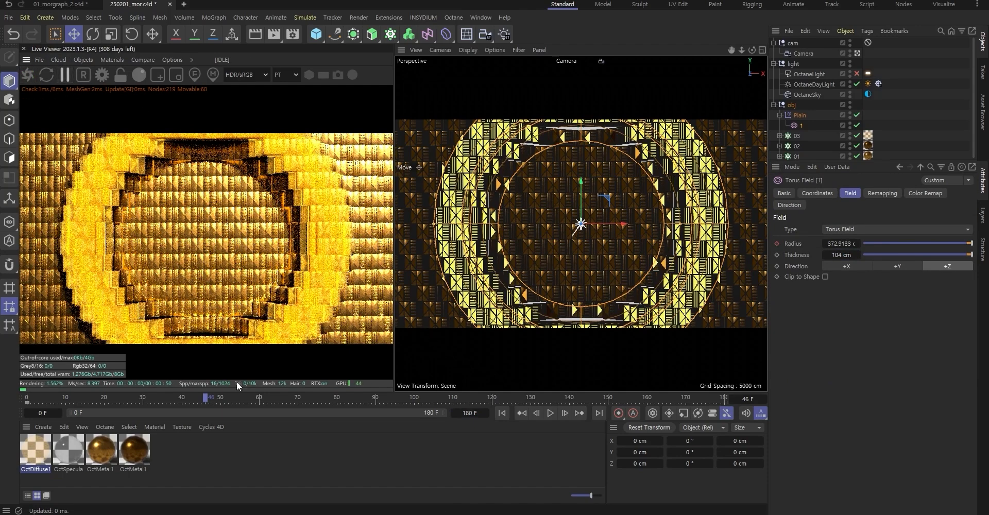
Refresh the live render and lower the opacity float of the OctDiffuse1 material
{"action": "left_click", "coordinate": [46, 462]}
{"action": "left_click", "coordinate": [28, 76]}
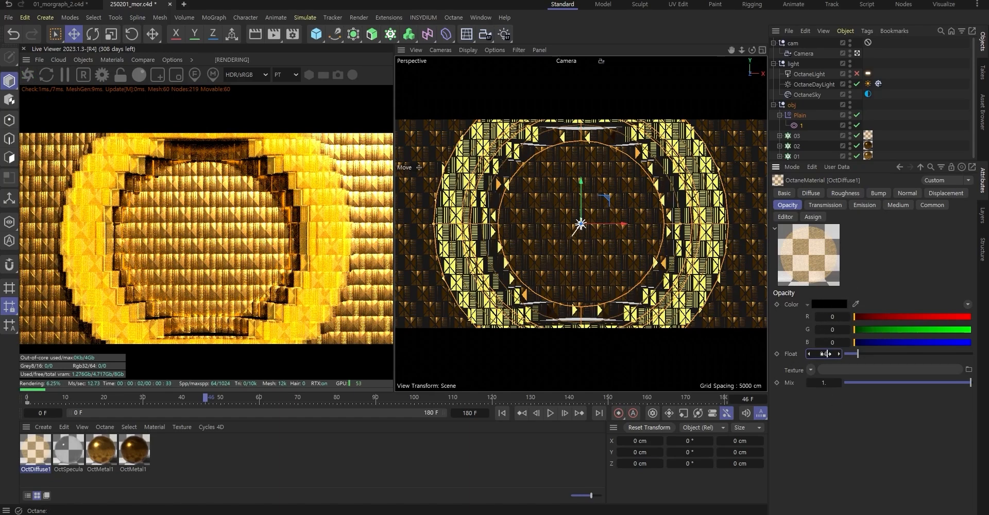
{"action": "left_click_drag", "start_coordinate": [825, 354], "coordinate": [818, 354]}
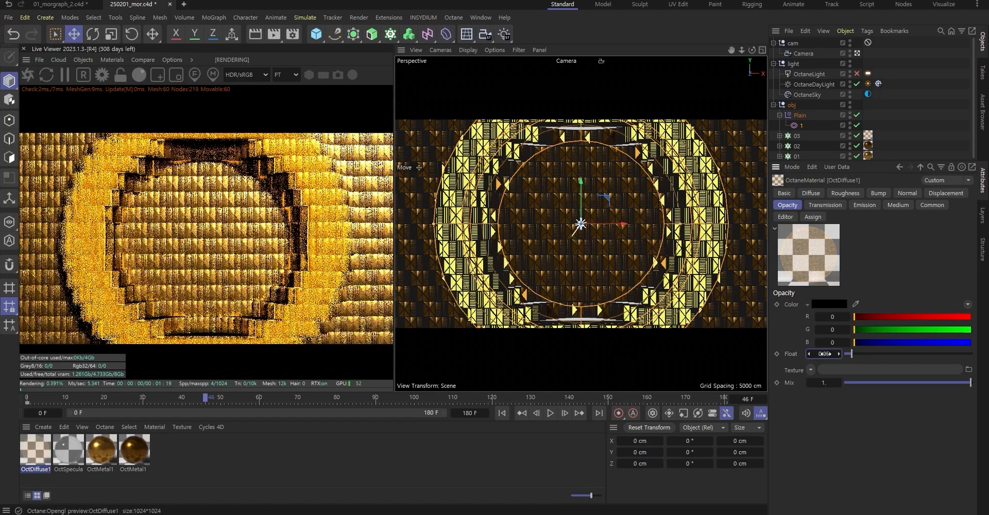
Set the Plain effector's strength to 150% on cloner 03 and clear the selection
{"action": "left_click", "coordinate": [797, 136]}
{"action": "left_click", "coordinate": [921, 193]}
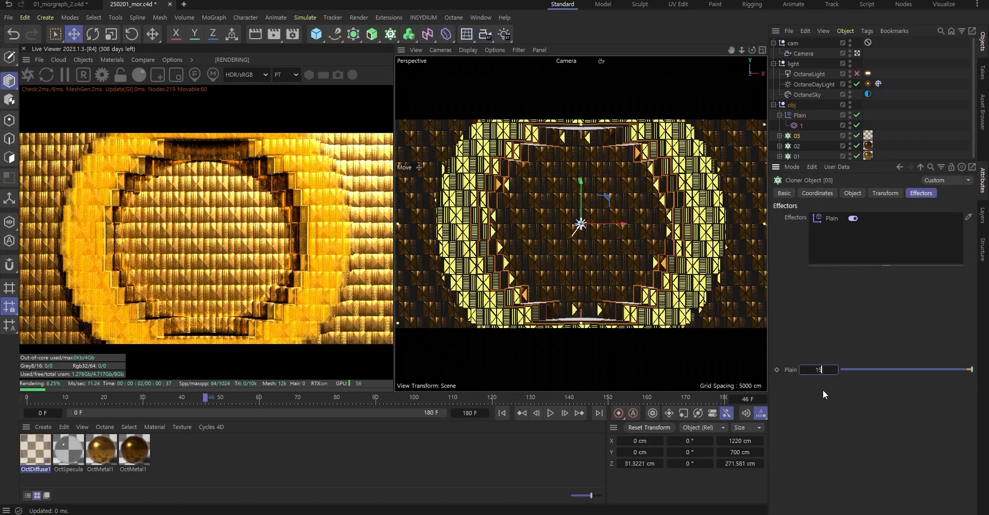
{"action": "type", "text": "150"}
{"action": "key", "text": "Return"}
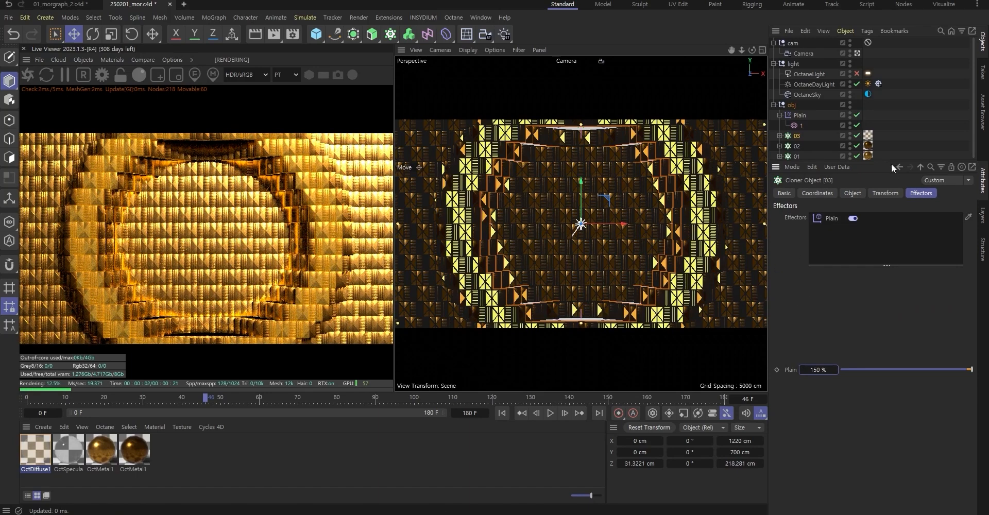
{"action": "left_click", "coordinate": [640, 121]}
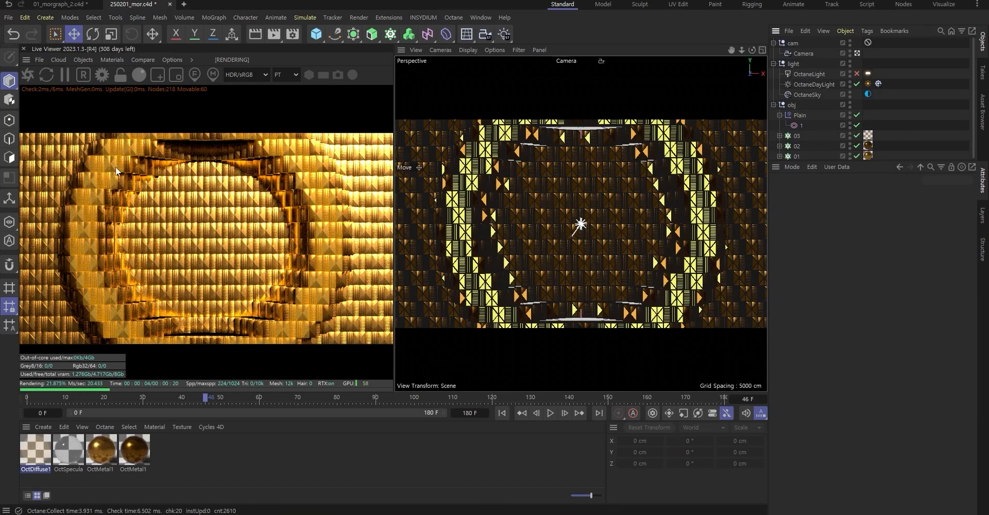
Scrub to frame 12, play the ring's expansion, and return to frame 0
{"action": "mouse_move", "coordinate": [88, 403]}
{"action": "left_mouse_down"}
{"action": "mouse_move", "coordinate": [108, 400]}
{"action": "mouse_move", "coordinate": [73, 401]}
{"action": "left_mouse_up"}
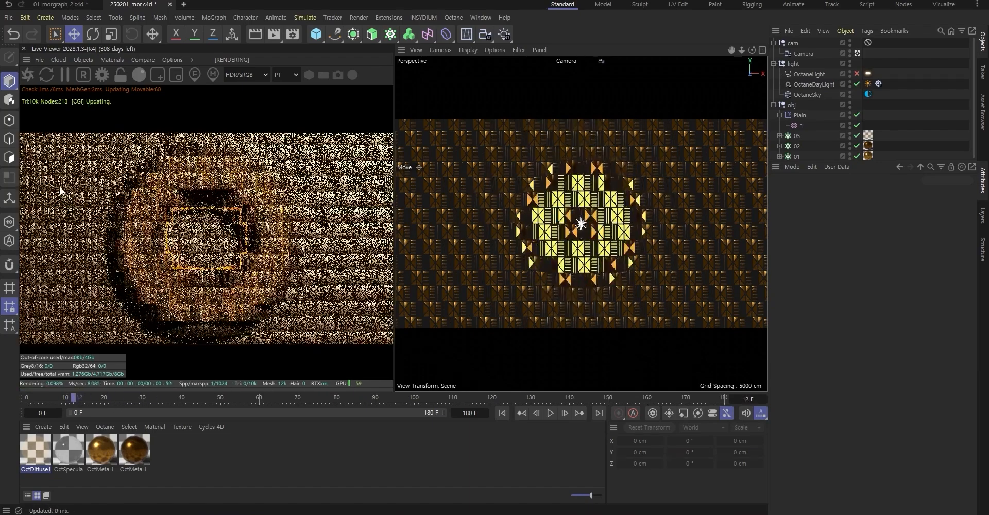
{"action": "left_click", "coordinate": [550, 413]}
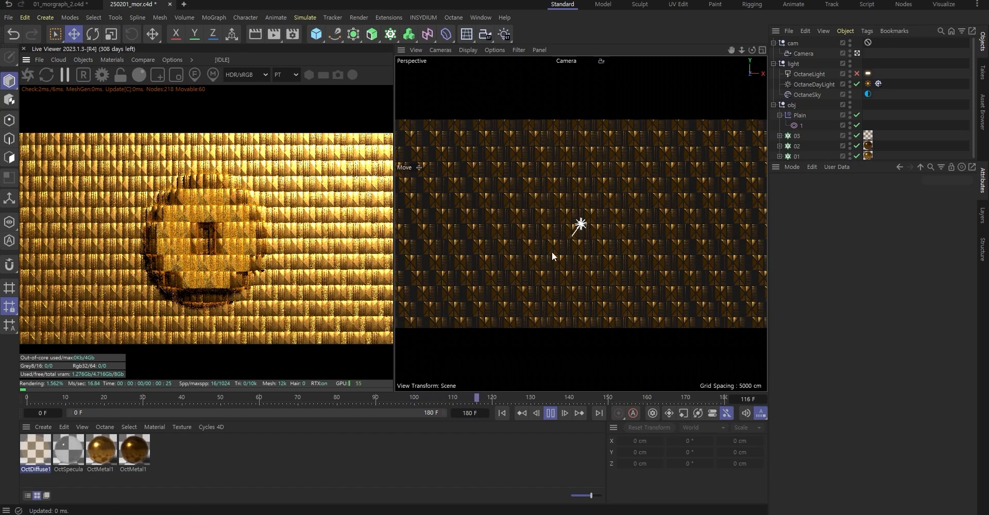
{"action": "left_click", "coordinate": [520, 413]}
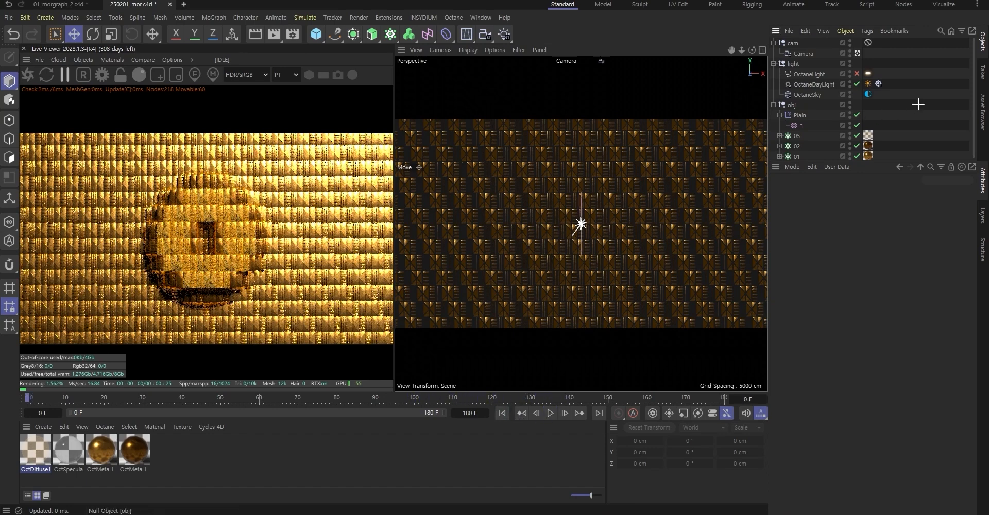
Duplicate torus field 1 under the Plain effector and add the copy to its field list with Max blending
{"action": "left_click_drag", "start_coordinate": [803, 124], "coordinate": [804, 125], "text": "ctrl"}
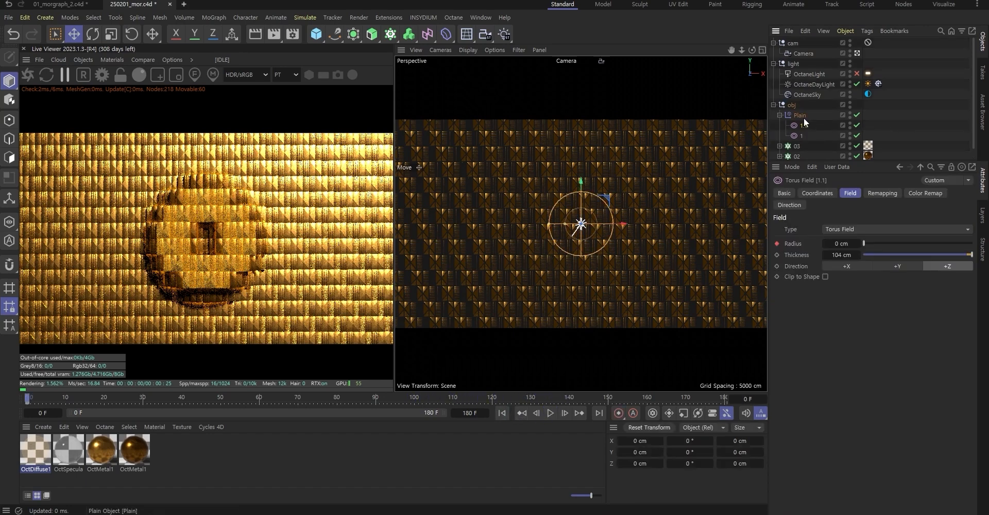
{"action": "left_click", "coordinate": [954, 195]}
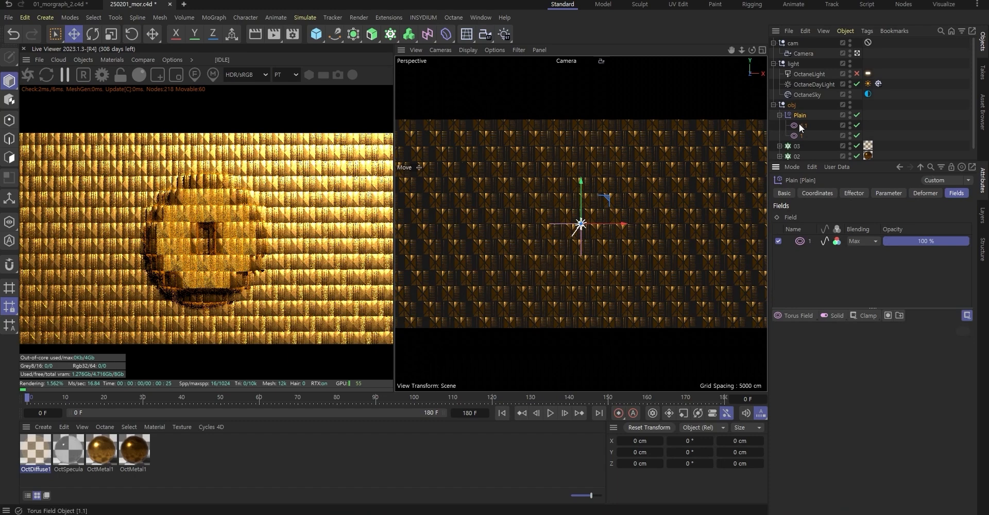
{"action": "left_click_drag", "start_coordinate": [823, 240], "coordinate": [824, 241]}
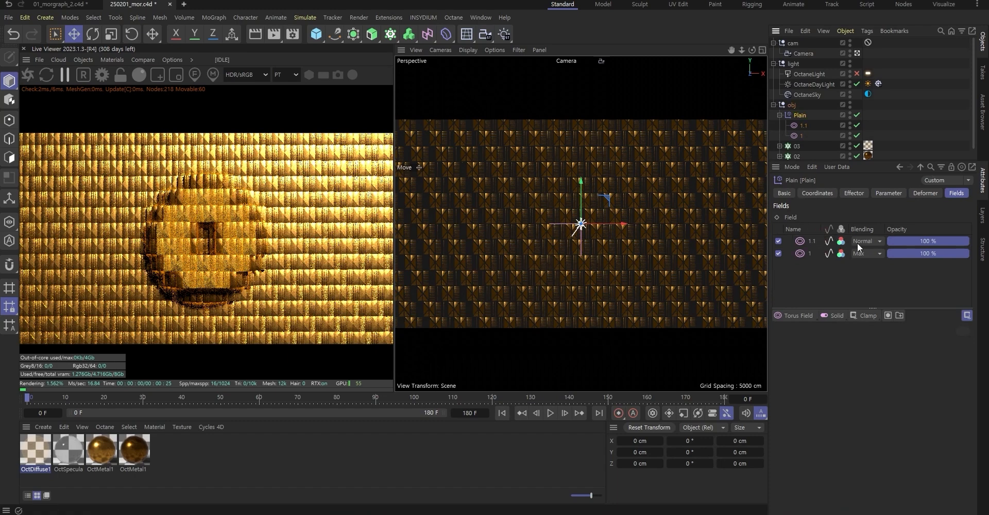
{"action": "left_click", "coordinate": [861, 243]}
{"action": "key", "text": "Escape"}
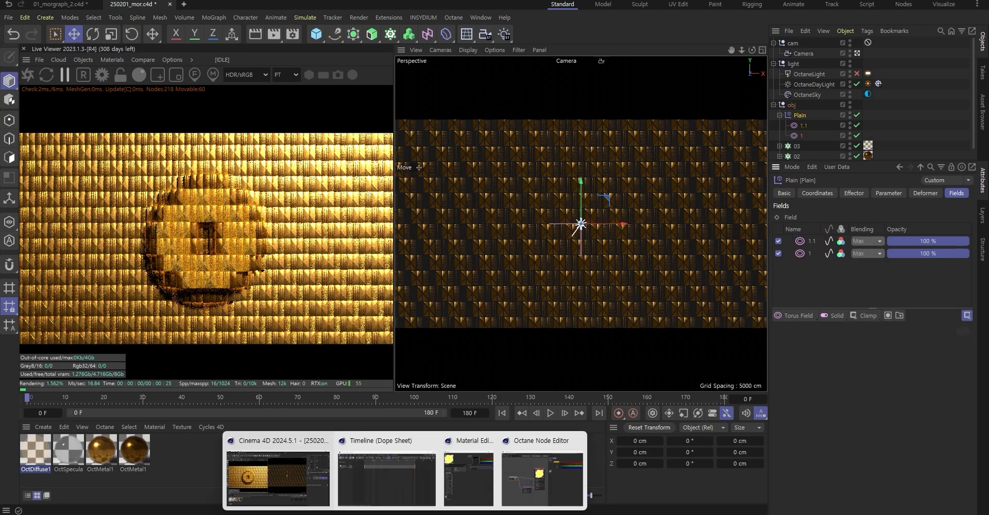
Delay both radius keys of torus field 1.1 by about 30 frames in the dope sheet and play the animation
{"action": "left_click", "coordinate": [417, 479]}
{"action": "left_click_drag", "start_coordinate": [646, 180], "coordinate": [439, 159]}
{"action": "left_click", "coordinate": [677, 100]}
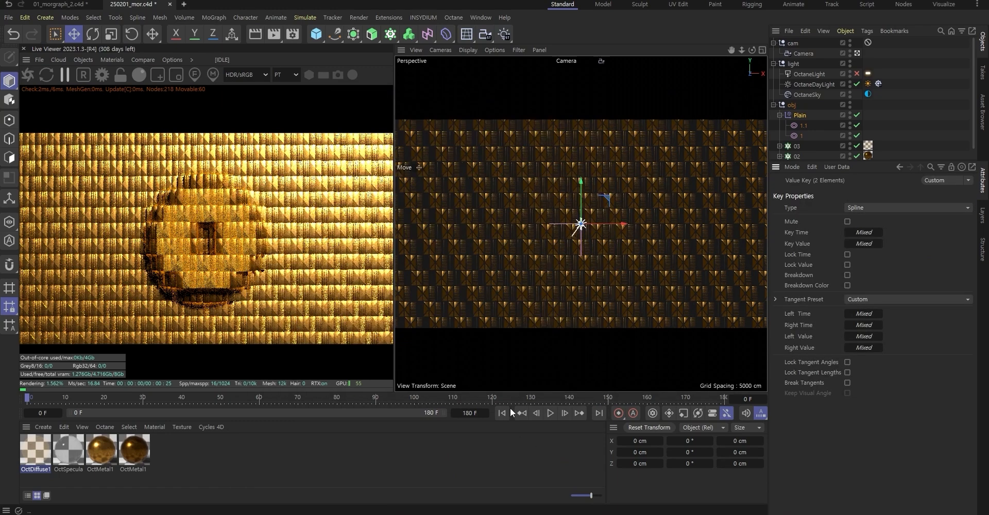
{"action": "left_click", "coordinate": [550, 413]}
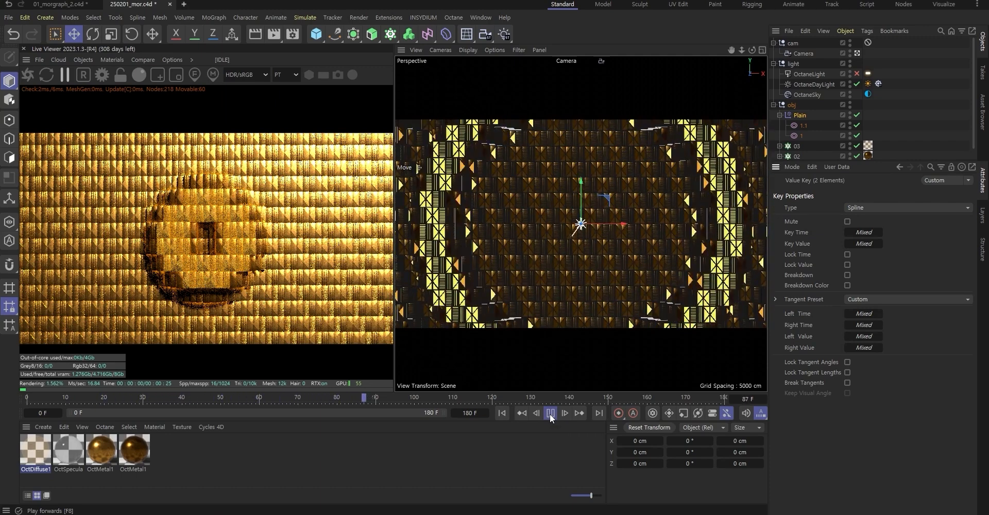
{"action": "left_click", "coordinate": [550, 413]}
{"action": "left_click", "coordinate": [550, 413]}
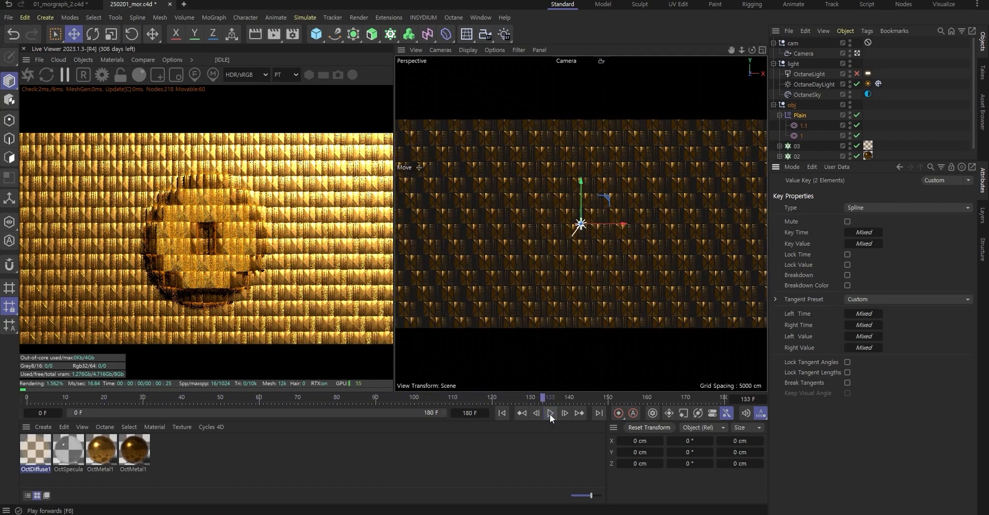
Shift all radius keys of both torus fields back in the dope sheet so they span frames -31 to 181
{"action": "mouse_move", "coordinate": [508, 481]}
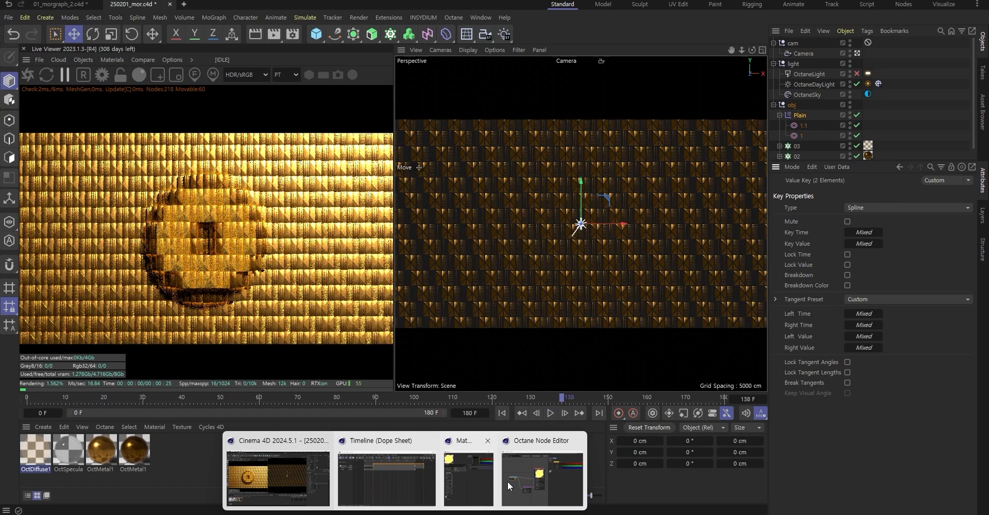
{"action": "left_click", "coordinate": [417, 479]}
{"action": "left_click_drag", "start_coordinate": [694, 225], "coordinate": [338, 152]}
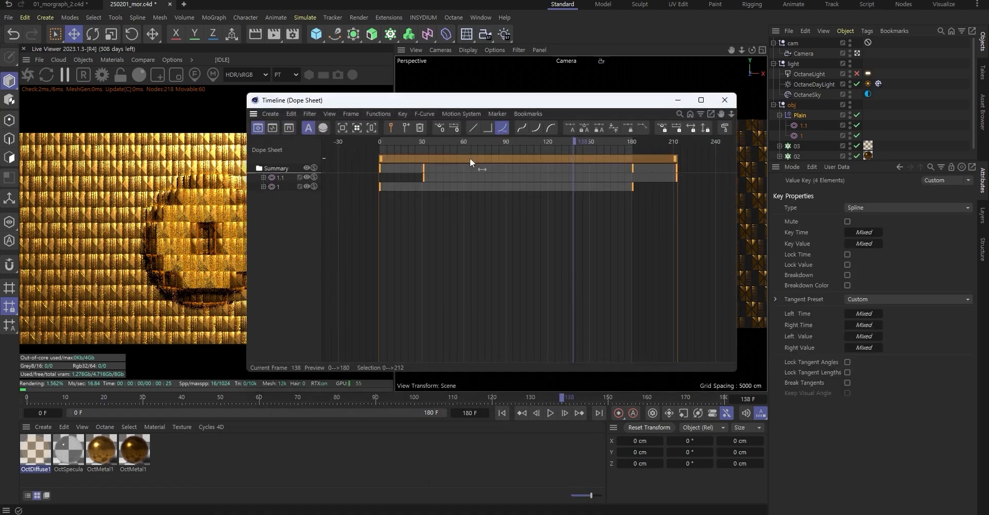
{"action": "left_click_drag", "start_coordinate": [470, 157], "coordinate": [426, 157]}
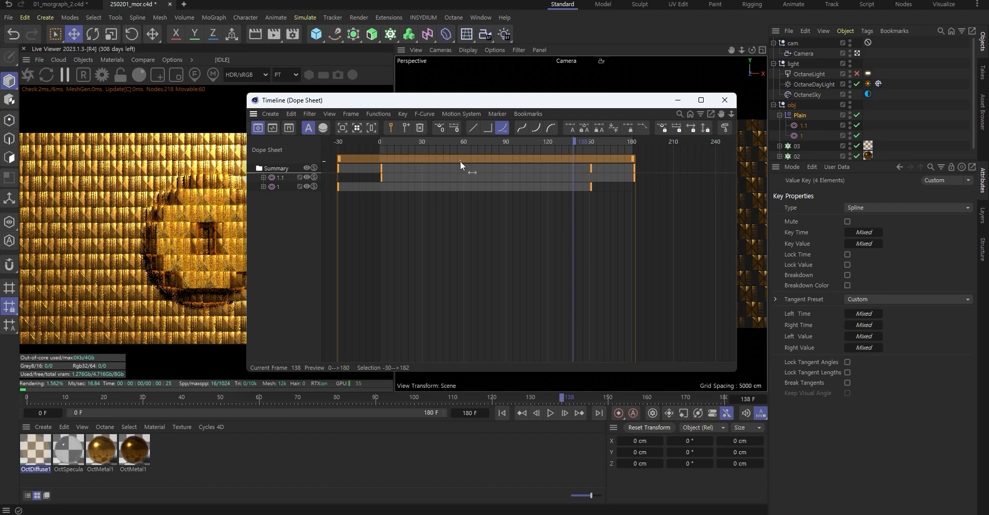
{"action": "left_click_drag", "start_coordinate": [458, 158], "coordinate": [457, 156]}
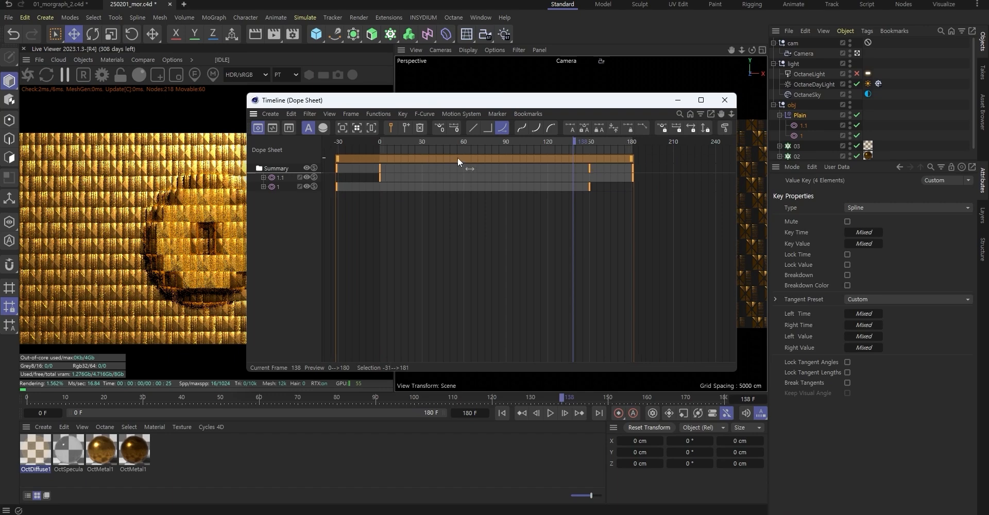
{"action": "left_click", "coordinate": [677, 100]}
Play the two-ring animation from frame 0 and scrub back to frame 4
{"action": "left_click", "coordinate": [502, 412]}
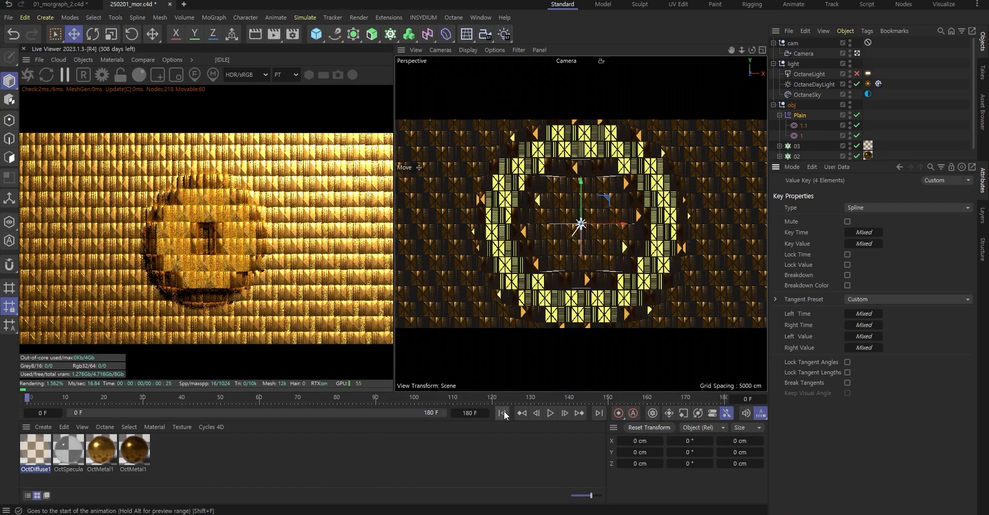
{"action": "left_click", "coordinate": [550, 412]}
{"action": "left_click_drag", "start_coordinate": [211, 399], "coordinate": [43, 399]}
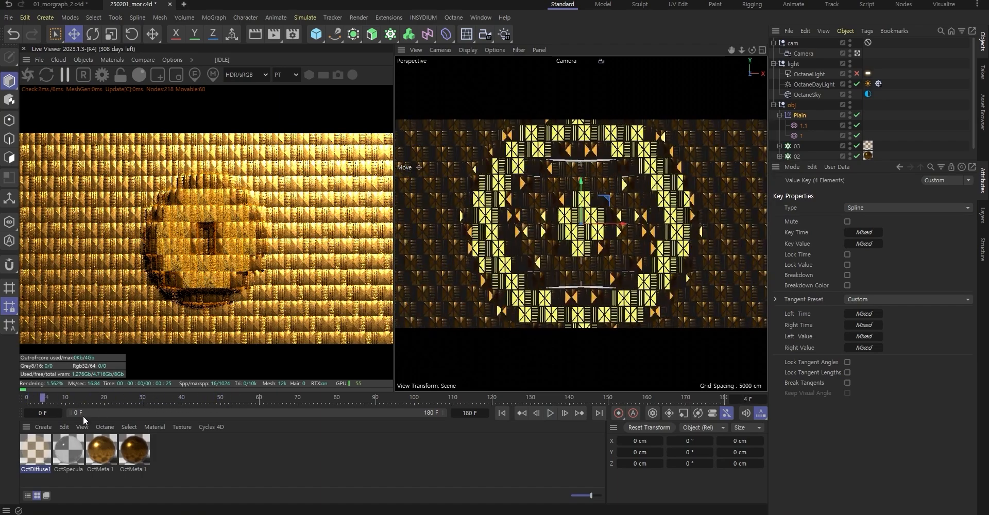
Shift all radius keys of both torus fields forward about 32 frames in the dope sheet and deselect them
{"action": "mouse_move", "coordinate": [405, 514]}
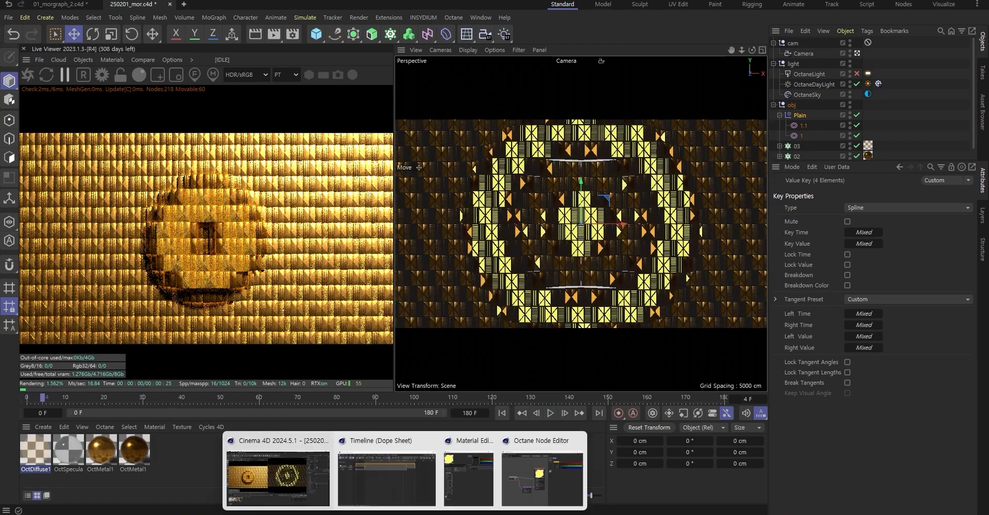
{"action": "left_click", "coordinate": [401, 471]}
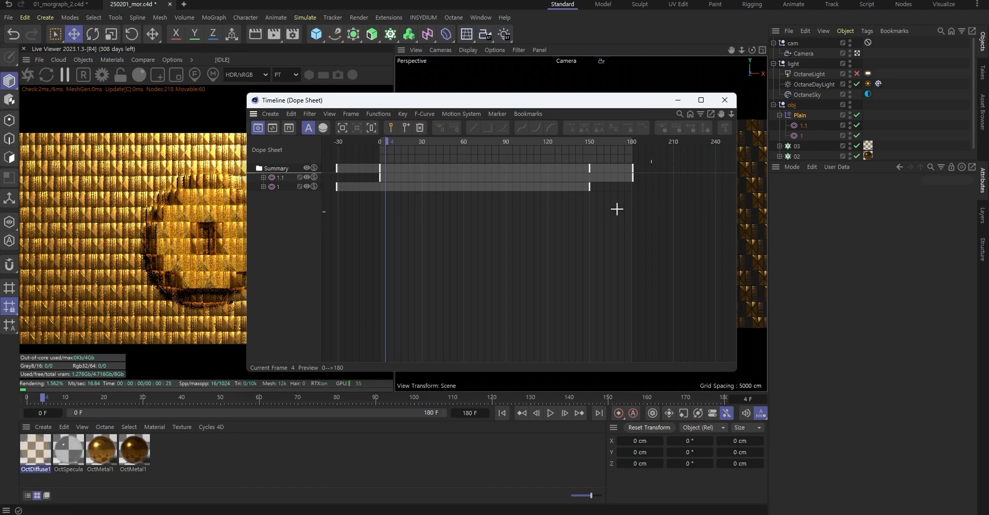
{"action": "left_click_drag", "start_coordinate": [635, 210], "coordinate": [332, 162]}
{"action": "left_click_drag", "start_coordinate": [412, 159], "coordinate": [449, 165]}
{"action": "left_click", "coordinate": [690, 164]}
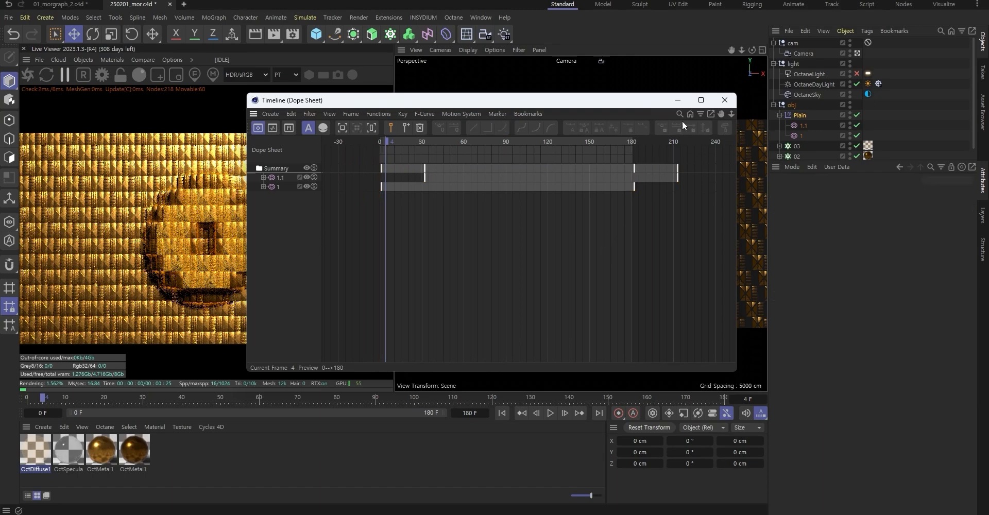
Put the dope sheet away and play the two-ring animation from its opening frames to about frame 142
{"action": "left_click", "coordinate": [678, 100]}
{"action": "mouse_move", "coordinate": [30, 401]}
{"action": "left_mouse_down"}
{"action": "mouse_move", "coordinate": [177, 408]}
{"action": "mouse_move", "coordinate": [44, 409]}
{"action": "left_mouse_up"}
{"action": "left_click", "coordinate": [551, 415]}
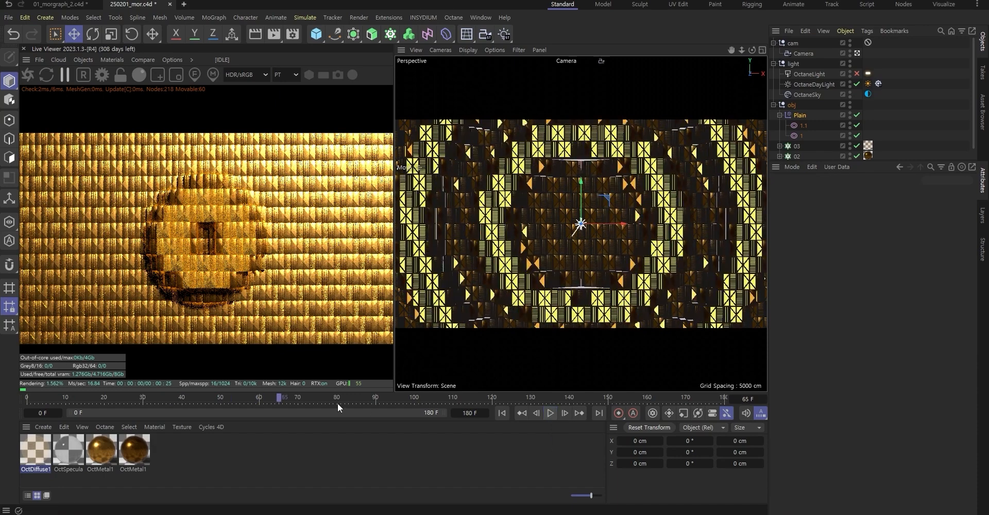
{"action": "left_click", "coordinate": [550, 413]}
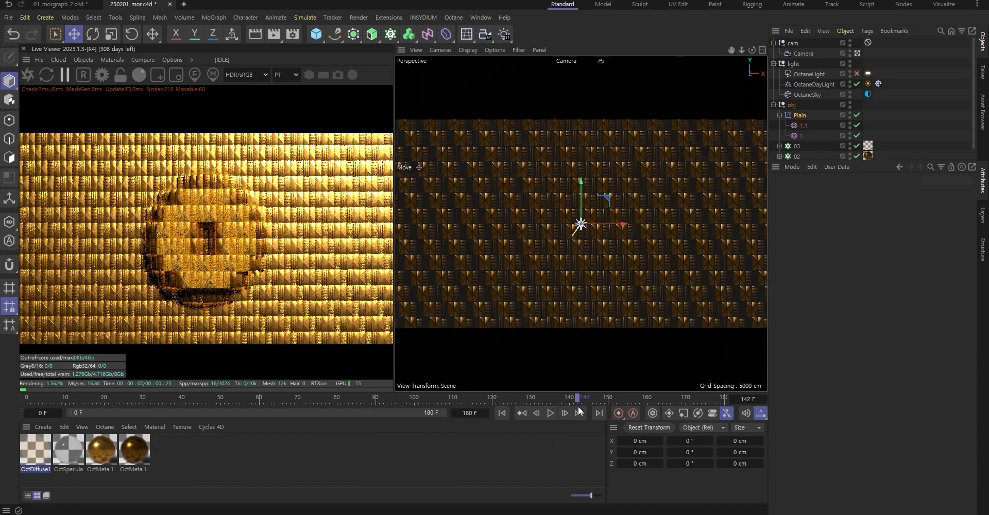
Shorten the project to end at frame 140, replay the animation and stop at frame 41
{"action": "left_click", "coordinate": [519, 413]}
{"action": "type", "text": "0"}
{"action": "key", "text": "Return"}
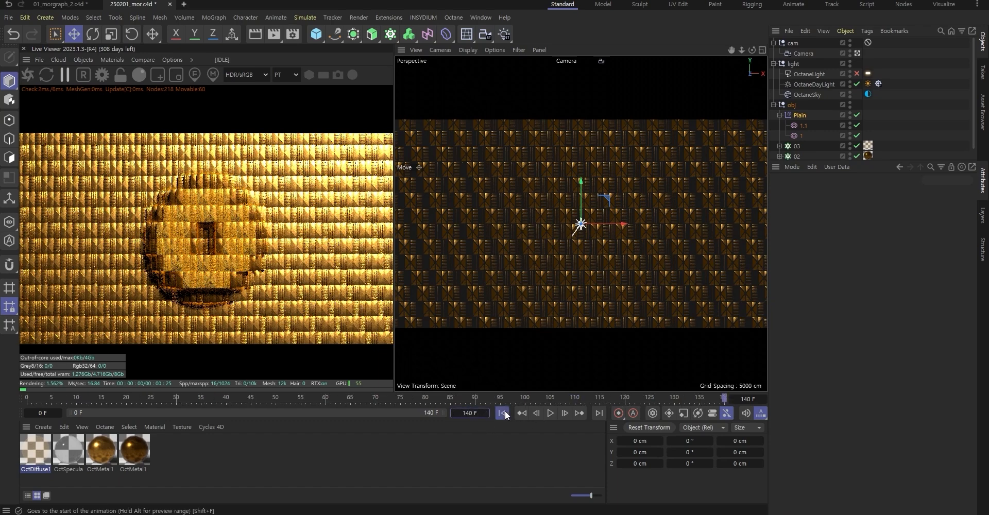
{"action": "left_click", "coordinate": [550, 413]}
{"action": "left_click", "coordinate": [550, 413]}
{"action": "left_click", "coordinate": [230, 401]}
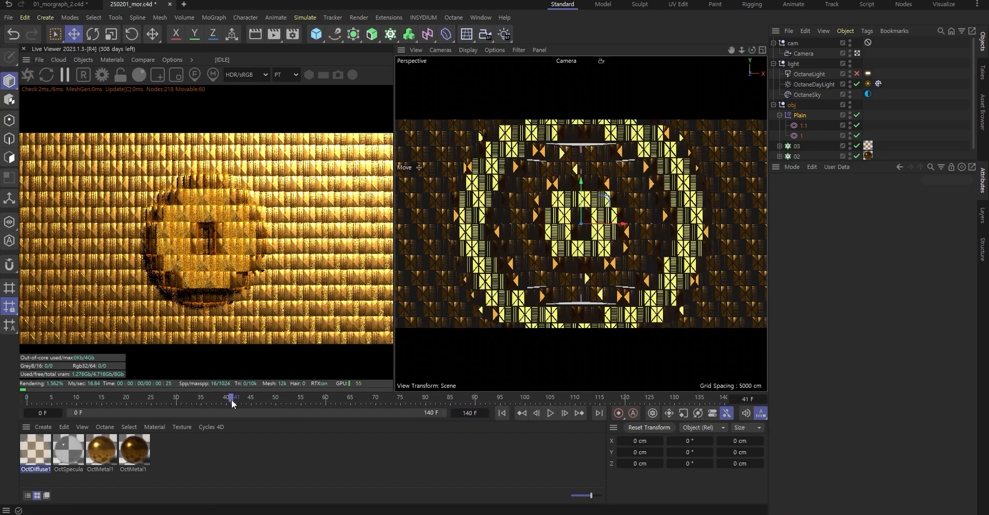
Save the scene with nothing selected and restart the Octane live render at frame 41
{"action": "left_click", "coordinate": [887, 159]}
{"action": "key", "text": "ctrl+s"}
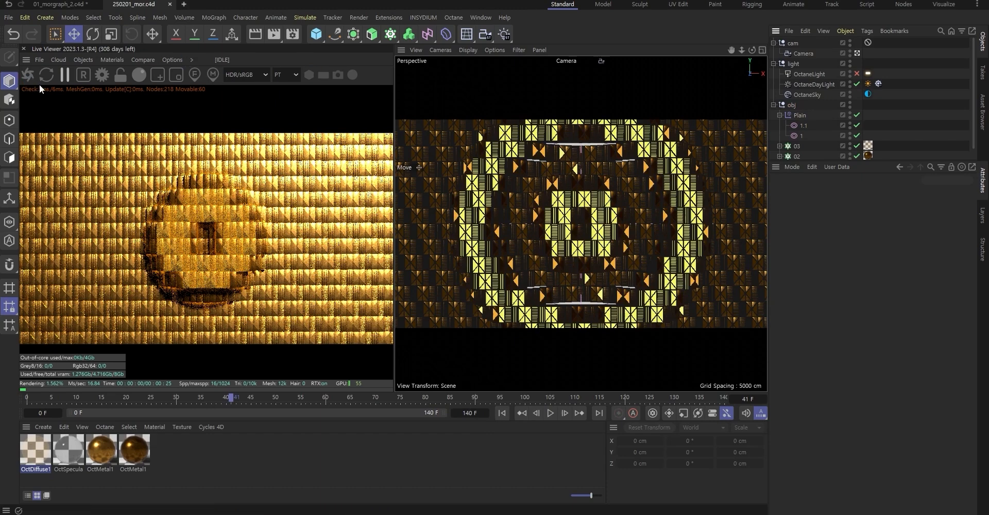
{"action": "left_click", "coordinate": [30, 74]}
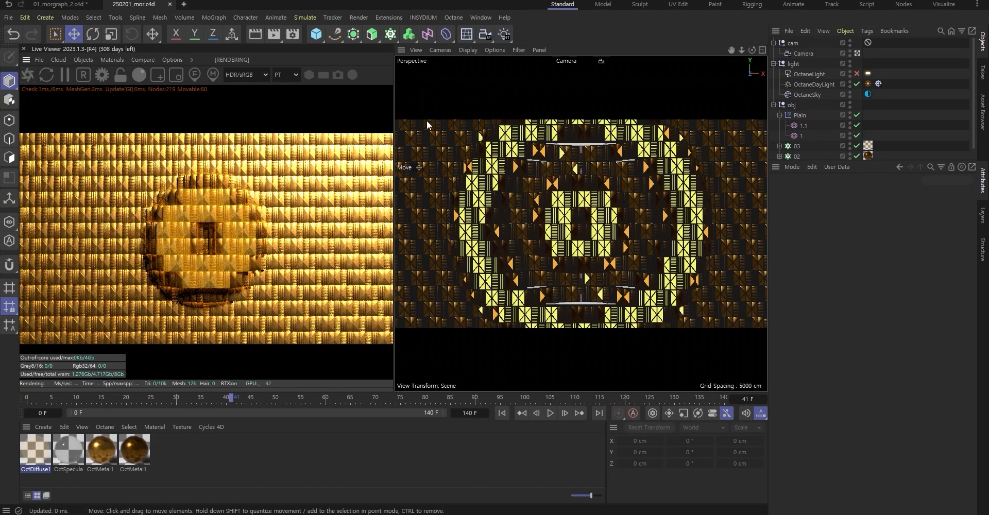
Examine the arched frame cloner's settings and render in 01_morgraph_2.c4d, and return to 250201_mor.c4d
{"action": "left_click", "coordinate": [61, 4]}
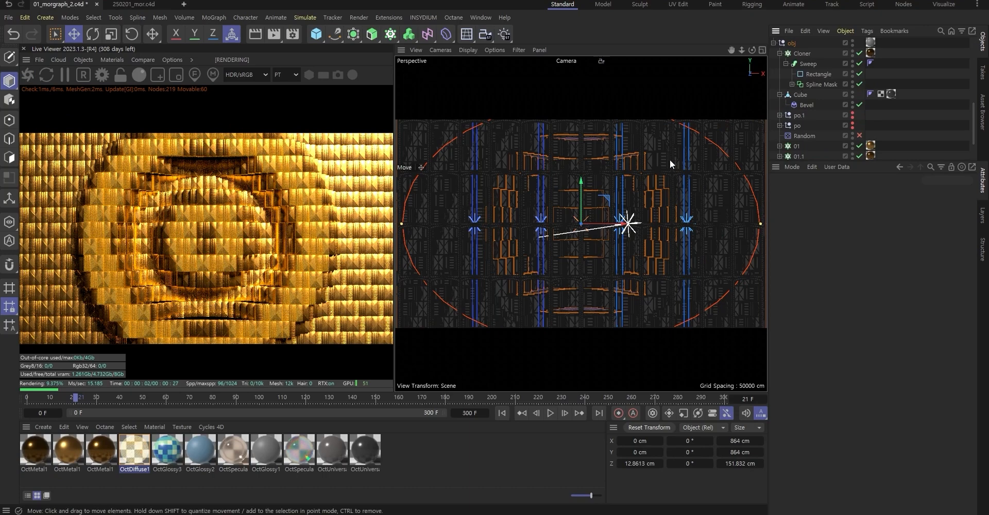
{"action": "left_click", "coordinate": [683, 239]}
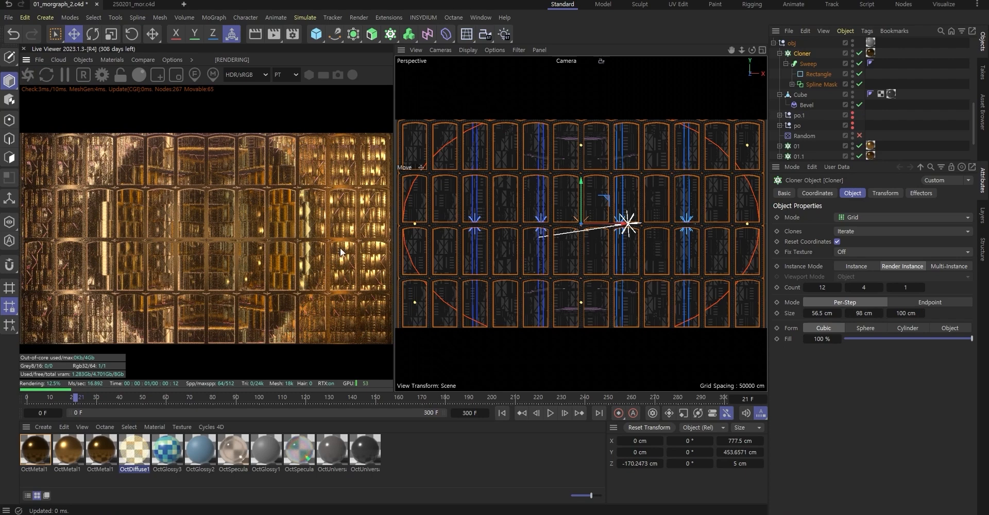
{"action": "left_click", "coordinate": [65, 75]}
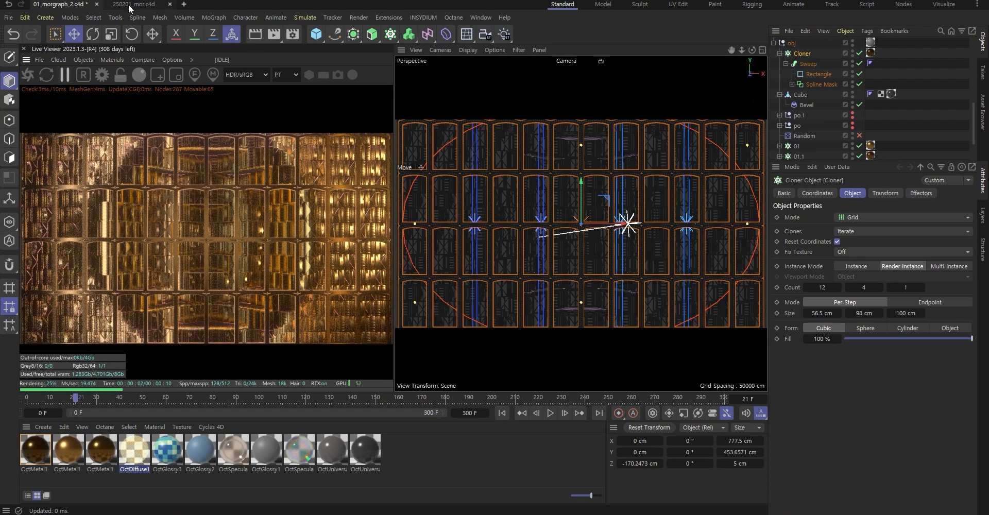
{"action": "left_click", "coordinate": [128, 4]}
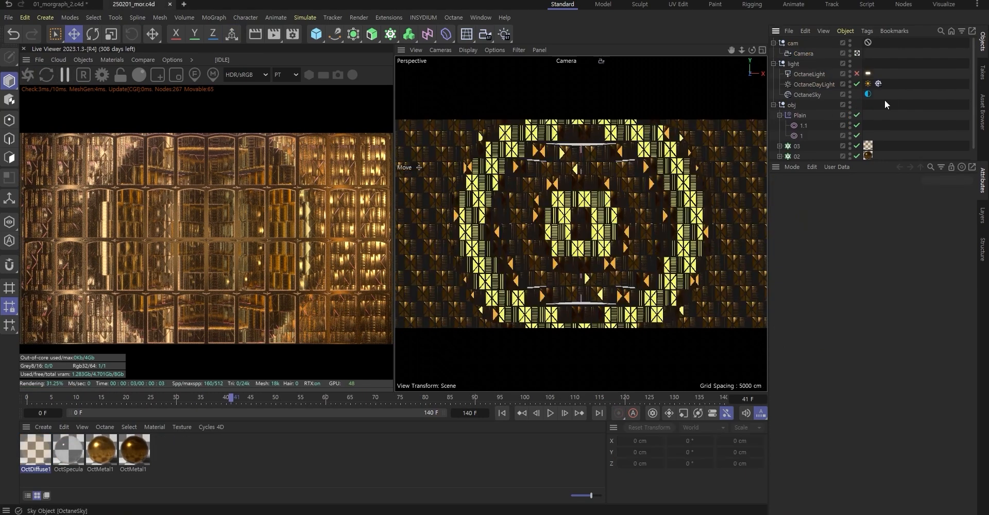
Add a rectangle spline to the scene, and collapse and hide the obj group
{"action": "left_click", "coordinate": [779, 114]}
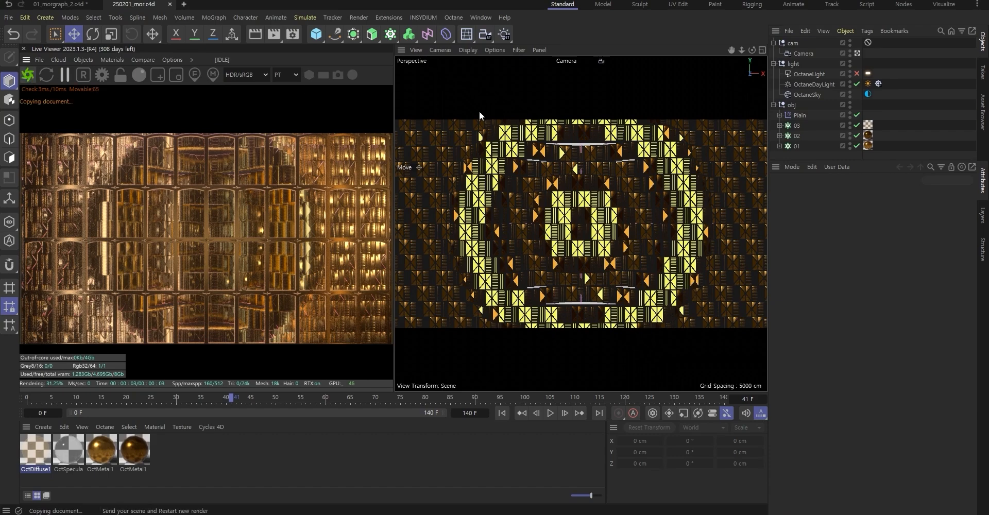
{"action": "left_click", "coordinate": [792, 105]}
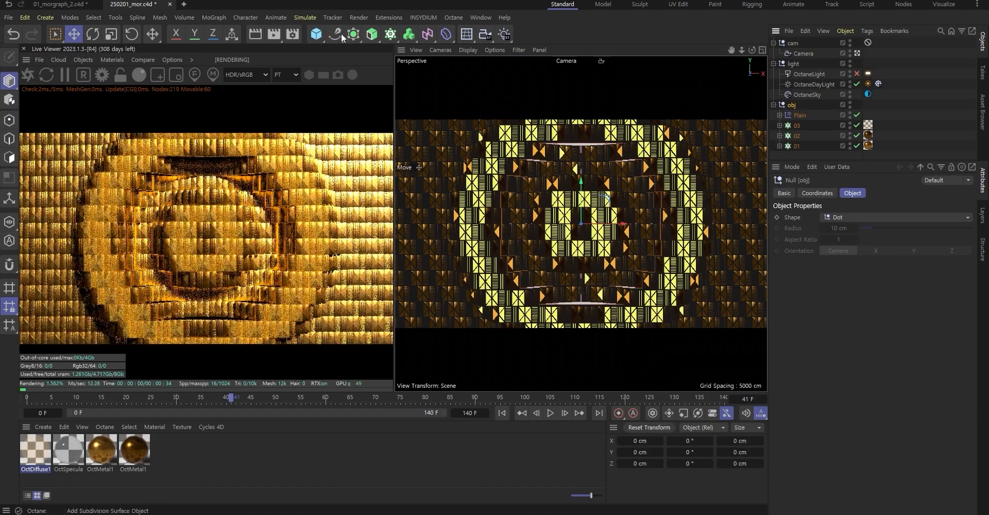
{"action": "left_click", "coordinate": [335, 34]}
{"action": "left_click", "coordinate": [446, 126]}
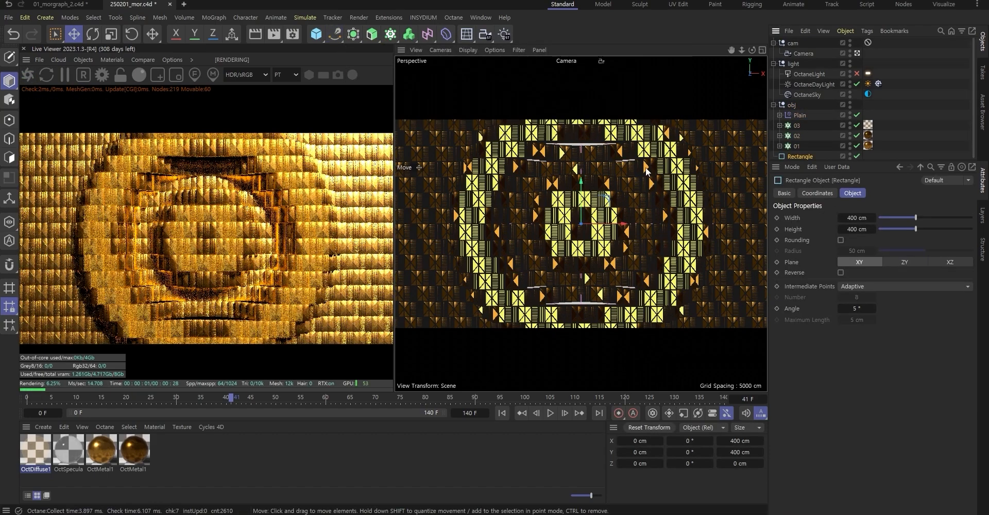
{"action": "left_click", "coordinate": [773, 105]}
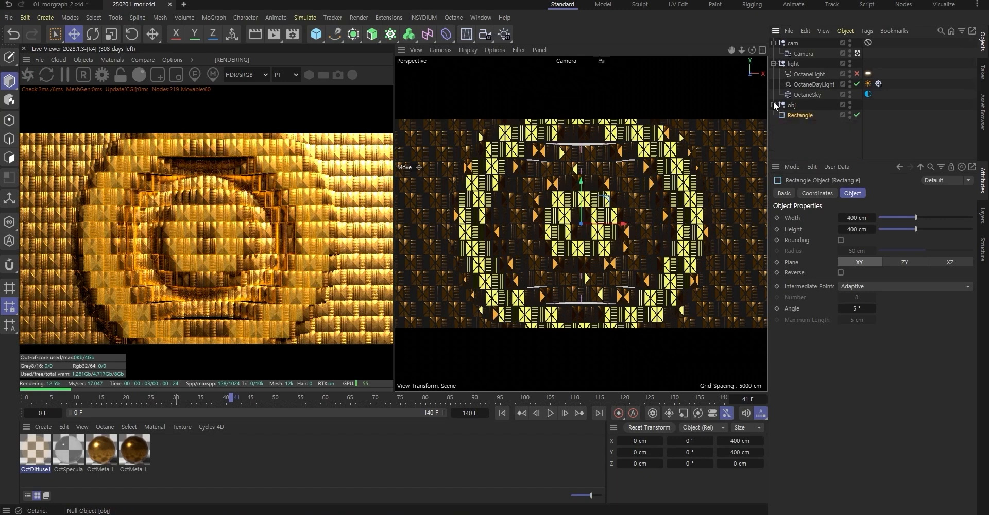
{"action": "left_click", "coordinate": [850, 106], "text": "ctrl"}
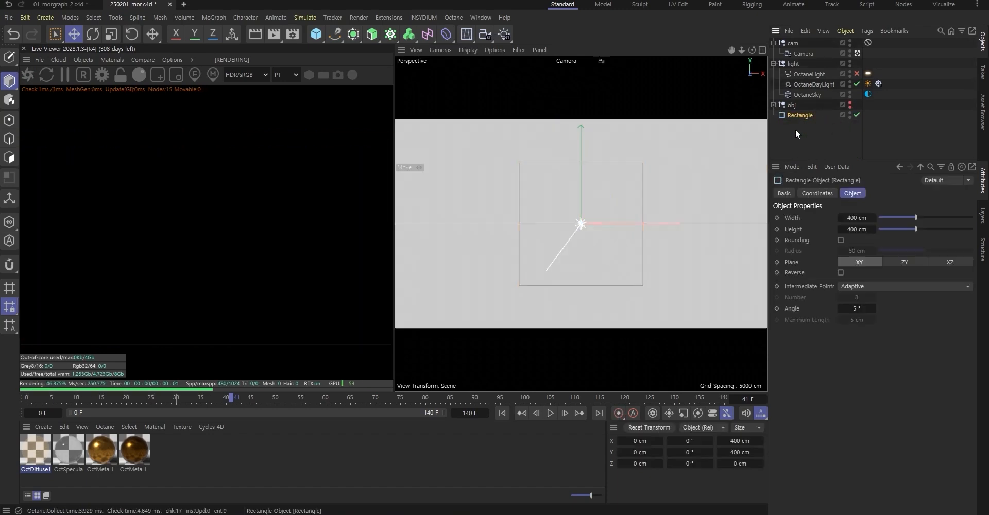
Size the rectangle spline to 150 cm wide and 200 cm high
{"action": "mouse_move", "coordinate": [864, 218]}
{"action": "left_mouse_down"}
{"action": "mouse_move", "coordinate": [819, 217]}
{"action": "mouse_move", "coordinate": [863, 218]}
{"action": "left_mouse_up"}
{"action": "type", "text": "150"}
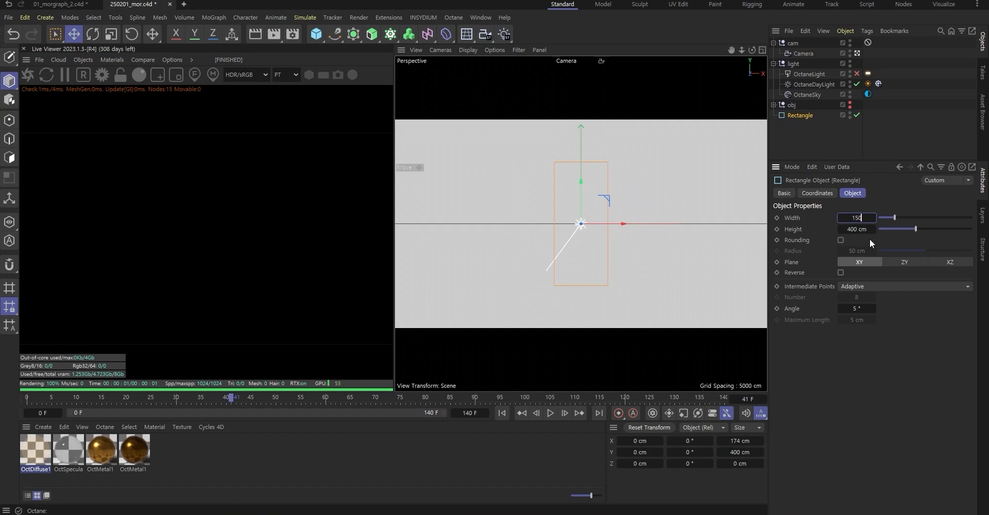
{"action": "key", "text": "Return"}
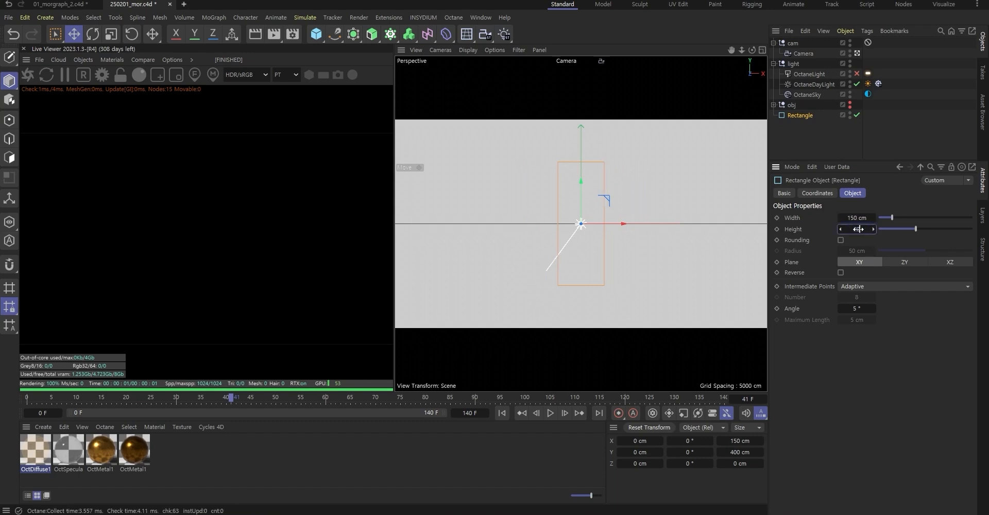
Place the rectangle under a new Spline Mask and add a circle spline above it in the mask
{"action": "left_click", "coordinate": [359, 35]}
{"action": "left_click", "coordinate": [372, 34]}
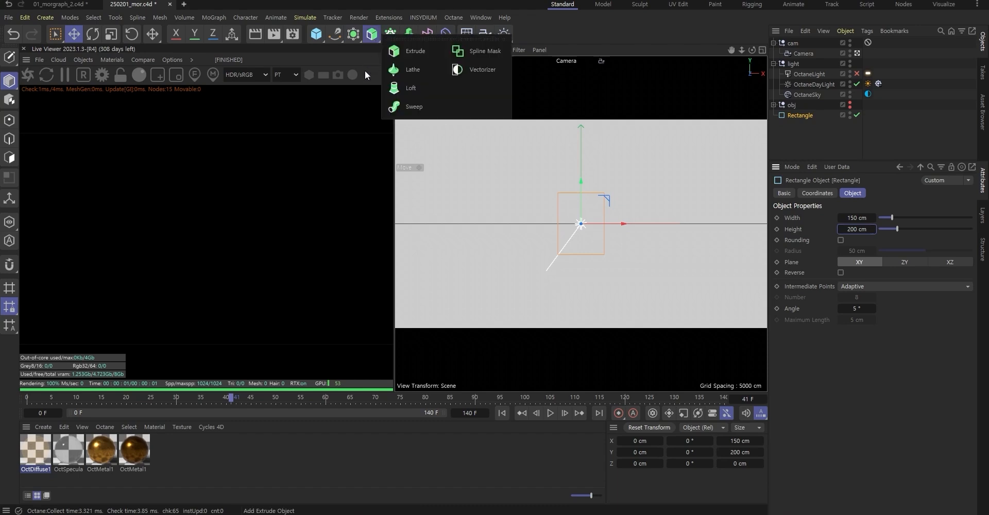
{"action": "left_click", "coordinate": [483, 54]}
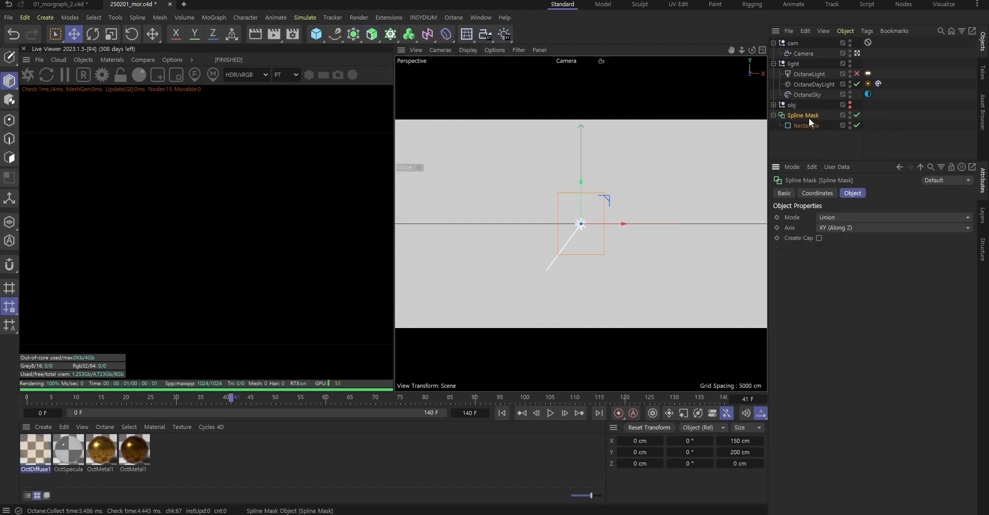
{"action": "left_click", "coordinate": [335, 34]}
{"action": "left_click", "coordinate": [456, 70]}
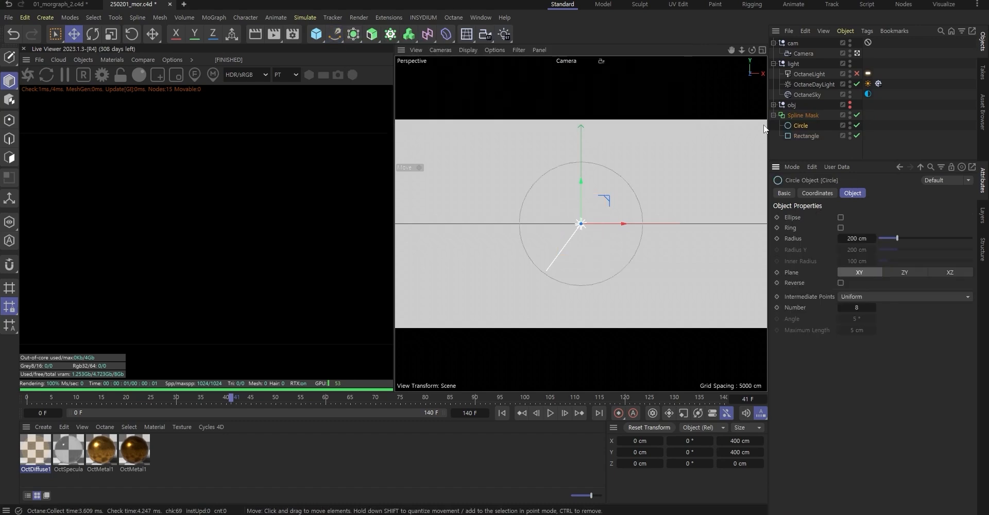
Try moving the circle about 182 cm along X within the Union mask, and undo the move
{"action": "left_click", "coordinate": [797, 117]}
{"action": "left_click", "coordinate": [863, 217]}
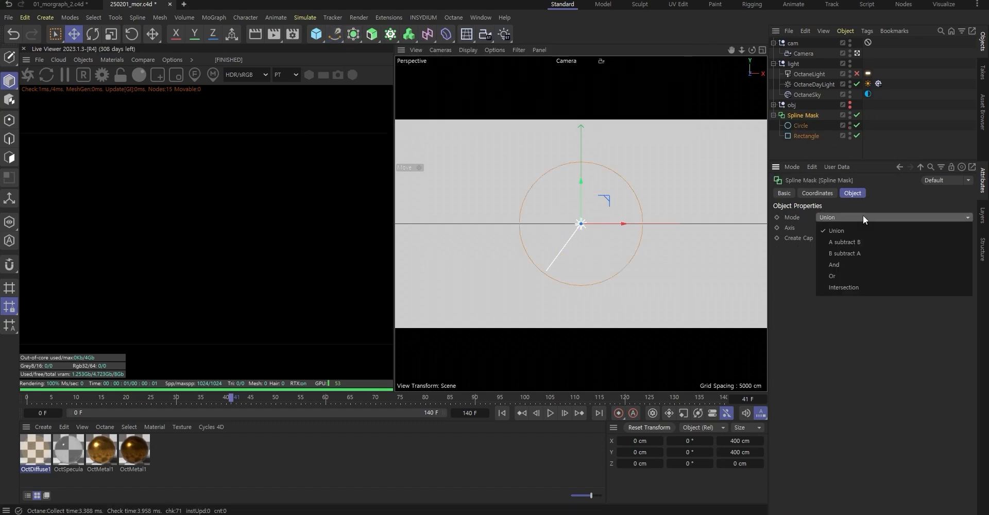
{"action": "left_click", "coordinate": [894, 125]}
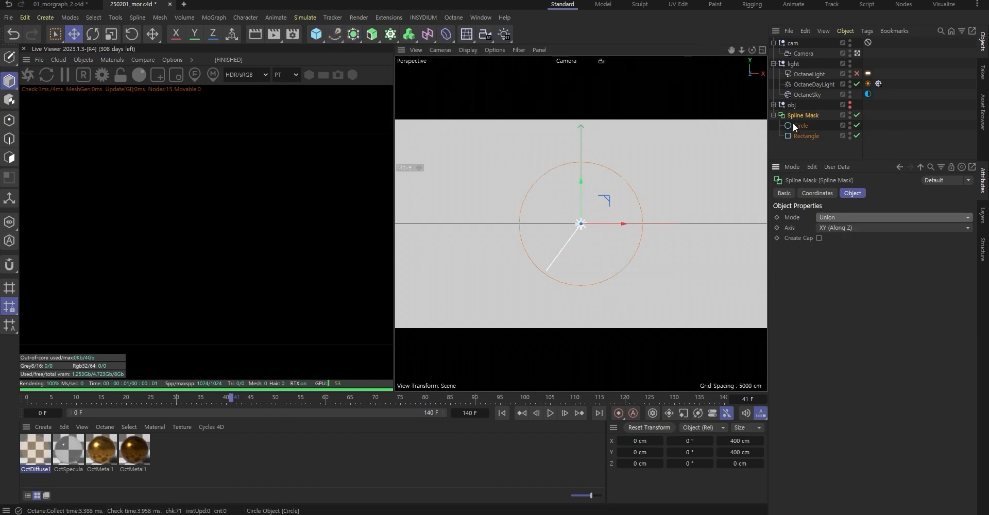
{"action": "left_click", "coordinate": [796, 125]}
{"action": "left_click_drag", "start_coordinate": [619, 221], "coordinate": [667, 231]}
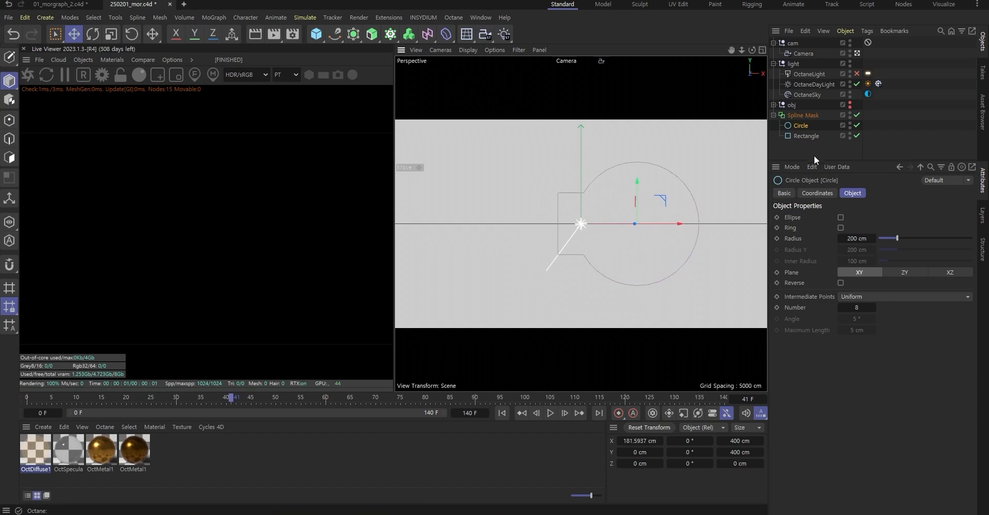
{"action": "key", "text": "ctrl+z"}
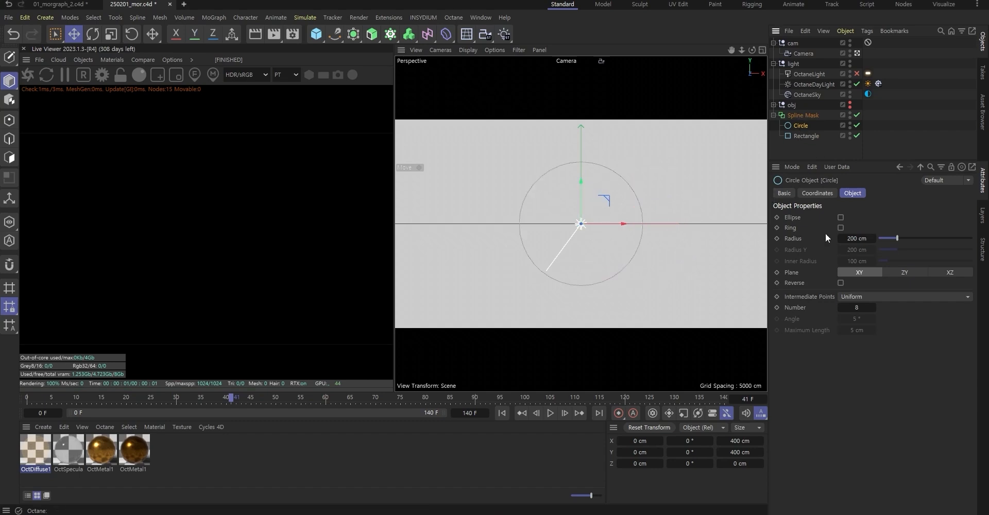
Reduce the circle's radius to 105 cm and raise it to about 30 cm in Y
{"action": "left_click_drag", "start_coordinate": [873, 238], "coordinate": [829, 238]}
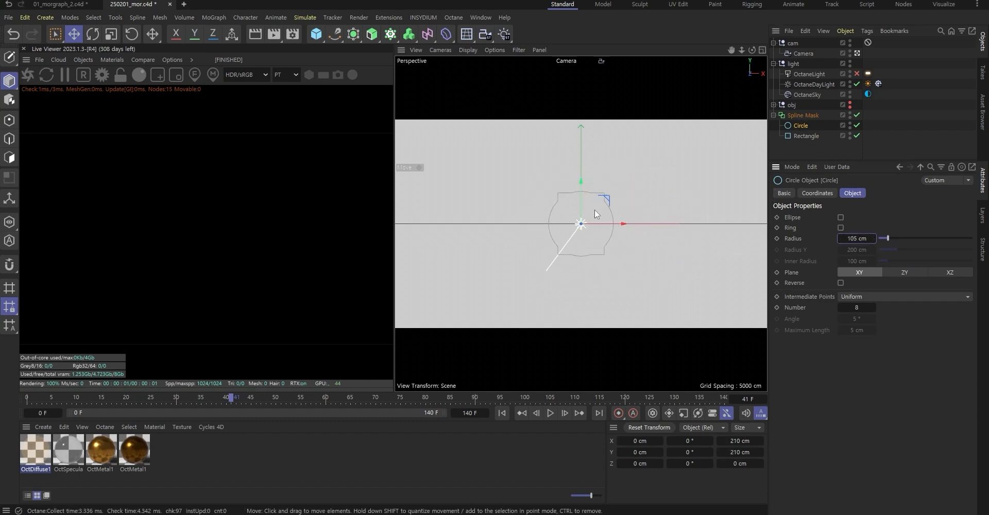
{"action": "left_click_drag", "start_coordinate": [582, 218], "coordinate": [584, 208]}
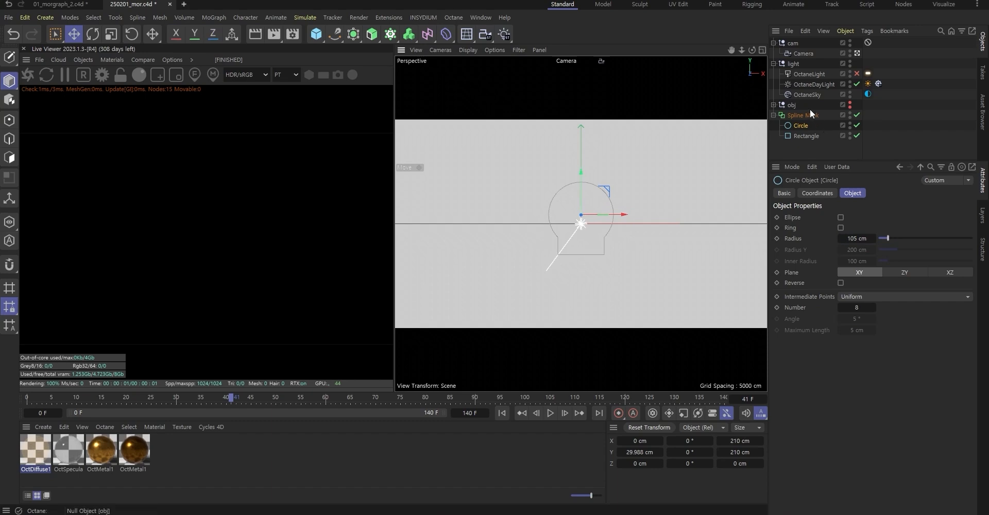
Try the Spline Mask modes A subtract B and B subtract A, and set the mode to And
{"action": "left_click", "coordinate": [811, 115]}
{"action": "left_click", "coordinate": [855, 215]}
{"action": "left_click", "coordinate": [858, 242]}
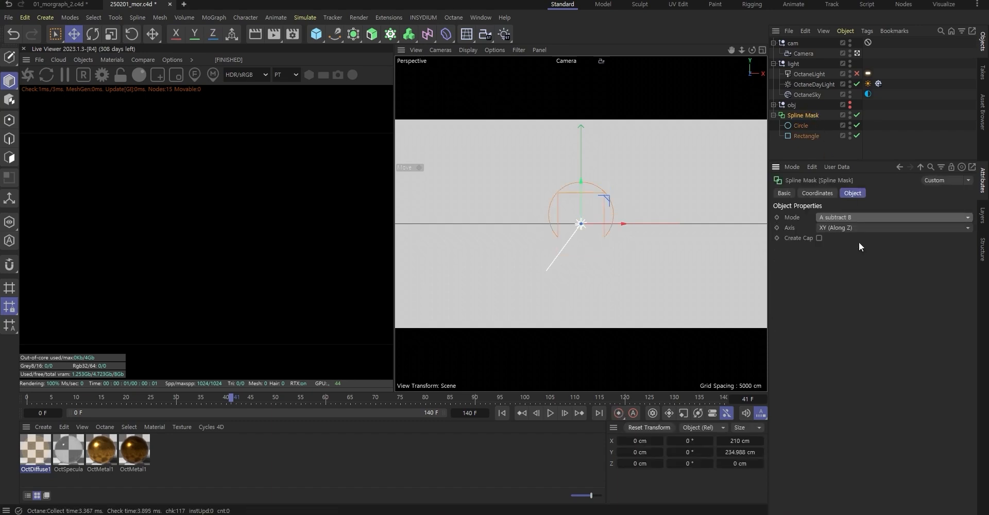
{"action": "left_click", "coordinate": [853, 213]}
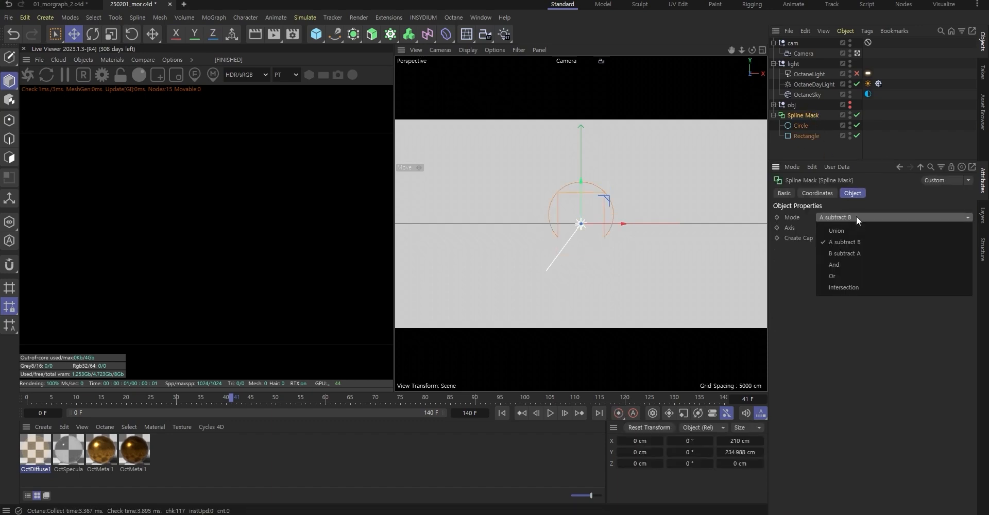
{"action": "left_click", "coordinate": [858, 249]}
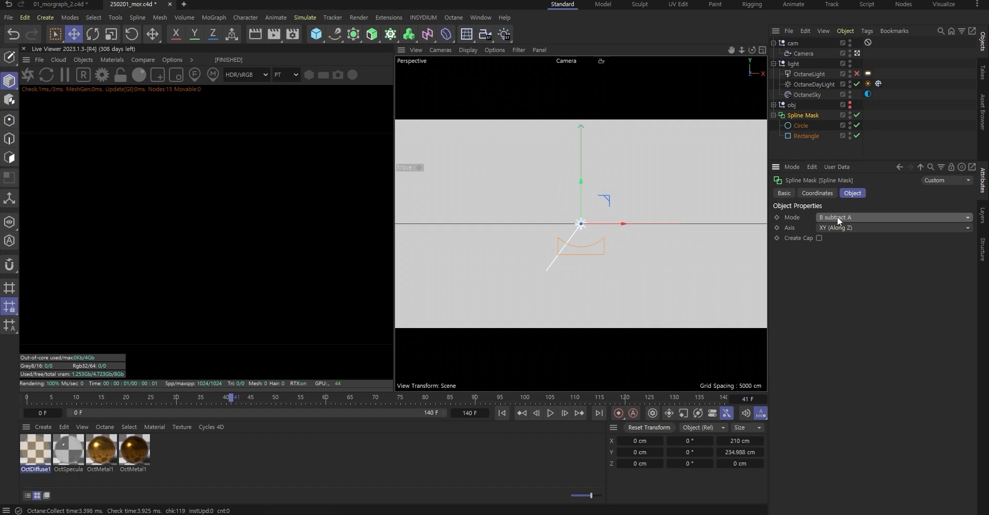
{"action": "left_click", "coordinate": [836, 216]}
{"action": "left_click", "coordinate": [857, 265]}
Lower the circle to about -18 cm in Y and set its radius to 110 cm to form an arched top
{"action": "left_click", "coordinate": [801, 125]}
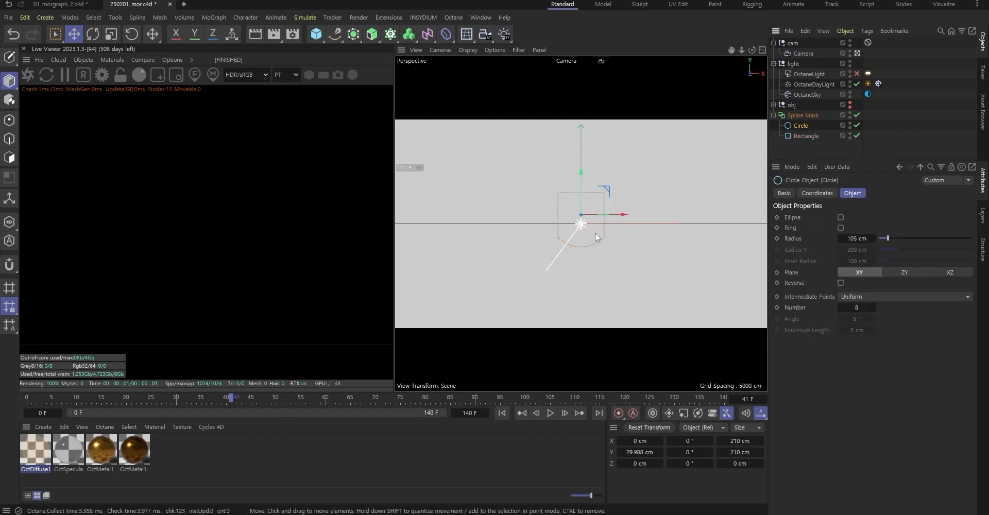
{"action": "mouse_move", "coordinate": [580, 182]}
{"action": "left_mouse_down"}
{"action": "mouse_move", "coordinate": [581, 206]}
{"action": "mouse_move", "coordinate": [582, 196]}
{"action": "left_mouse_up"}
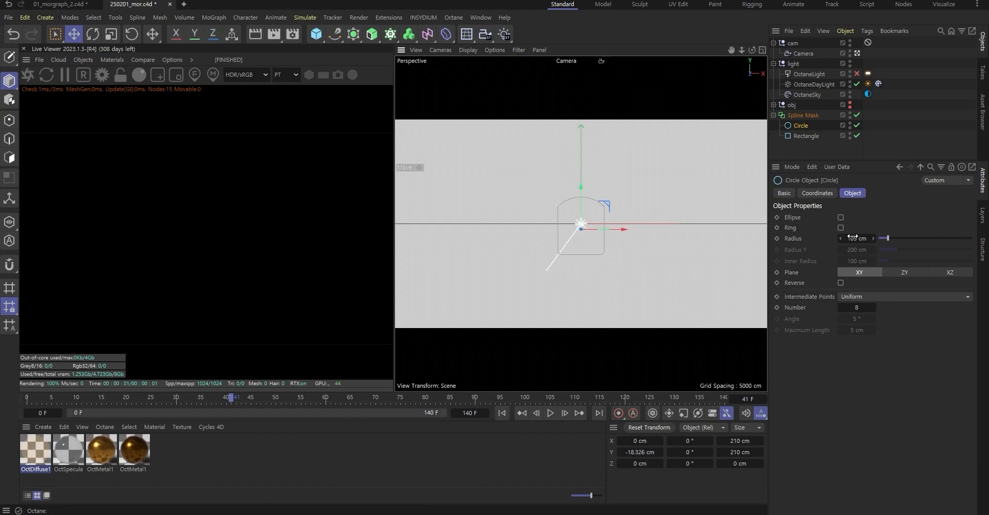
{"action": "left_click_drag", "start_coordinate": [855, 239], "coordinate": [858, 239]}
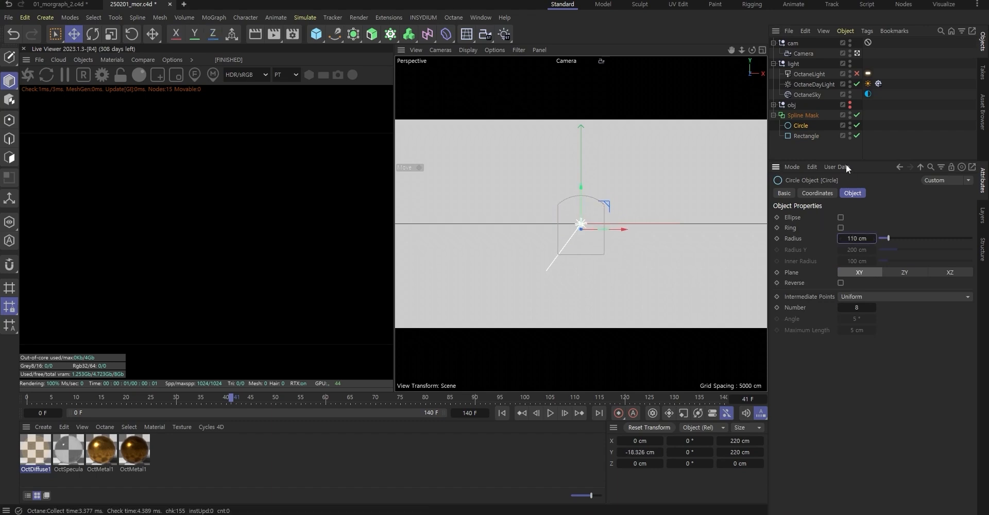
Narrow the rectangle to about 123 cm wide and select the Spline Mask
{"action": "left_click", "coordinate": [806, 136]}
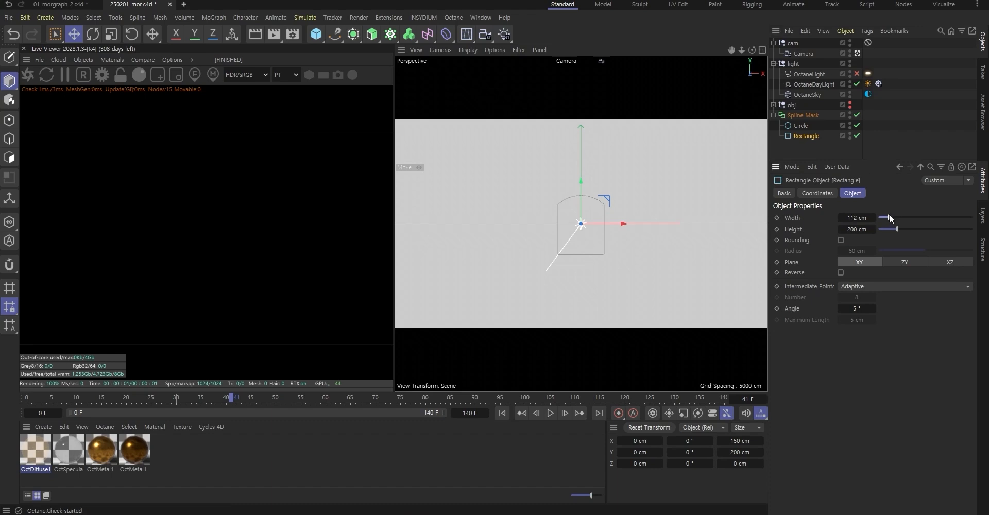
{"action": "left_click_drag", "start_coordinate": [891, 215], "coordinate": [888, 216]}
{"action": "left_click", "coordinate": [909, 146]}
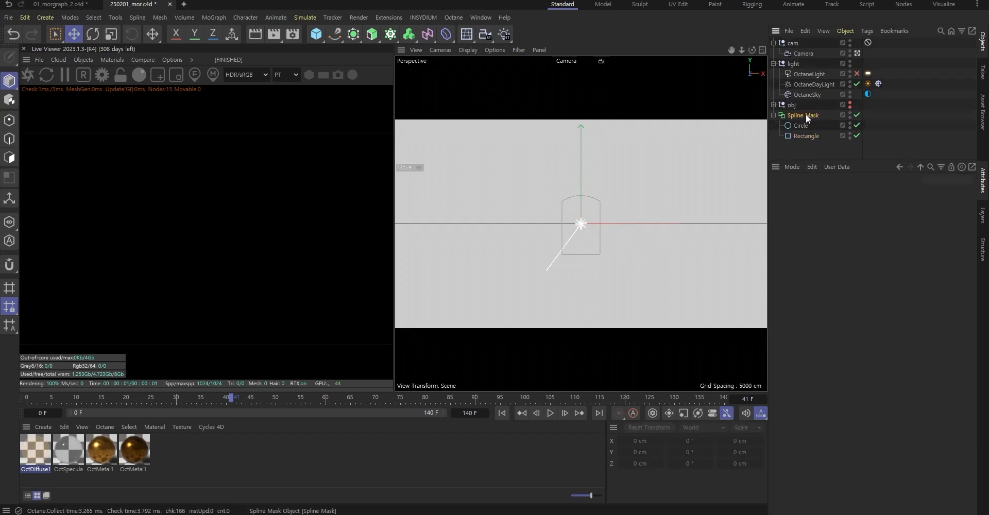
{"action": "left_click", "coordinate": [806, 114]}
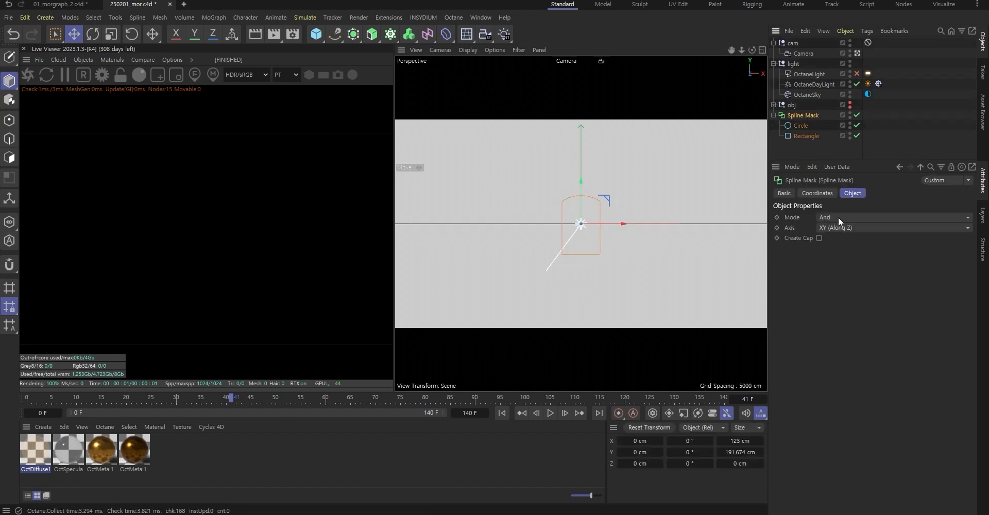
Place the Spline Mask inside a Sweep and add a rectangle spline as the sweep's profile
{"action": "left_click_drag", "start_coordinate": [814, 126], "coordinate": [802, 121]}
{"action": "left_click", "coordinate": [802, 114]}
{"action": "left_click", "coordinate": [372, 35]}
{"action": "left_click", "coordinate": [404, 105], "text": "alt"}
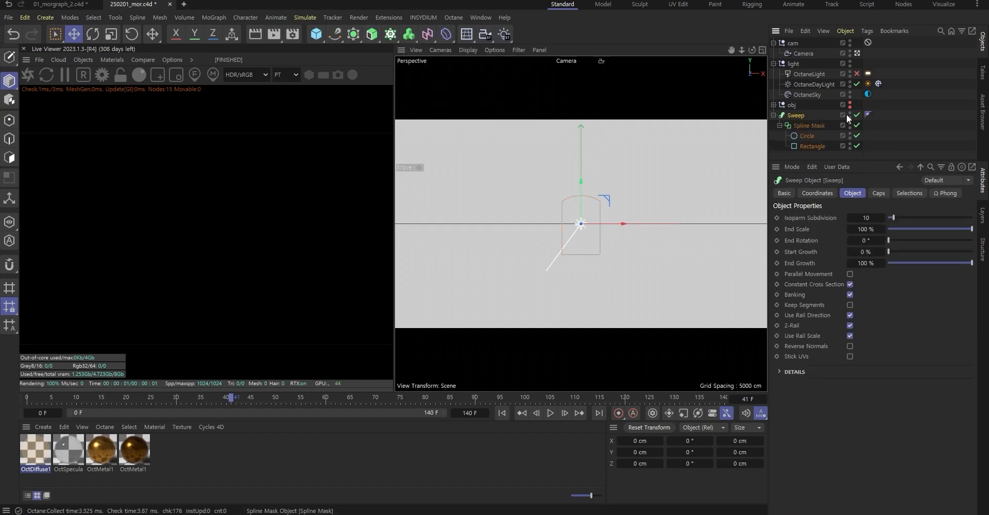
{"action": "left_click", "coordinate": [339, 34]}
{"action": "left_click", "coordinate": [432, 122], "text": "shift"}
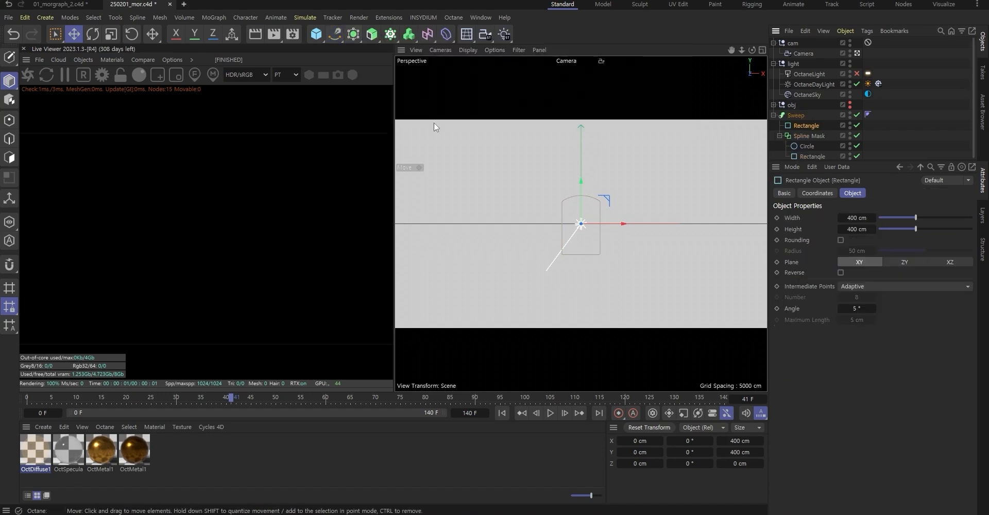
Set the sweep profile rectangle's width and height to 3 cm, enable rounding, and save the scene
{"action": "left_click", "coordinate": [855, 218]}
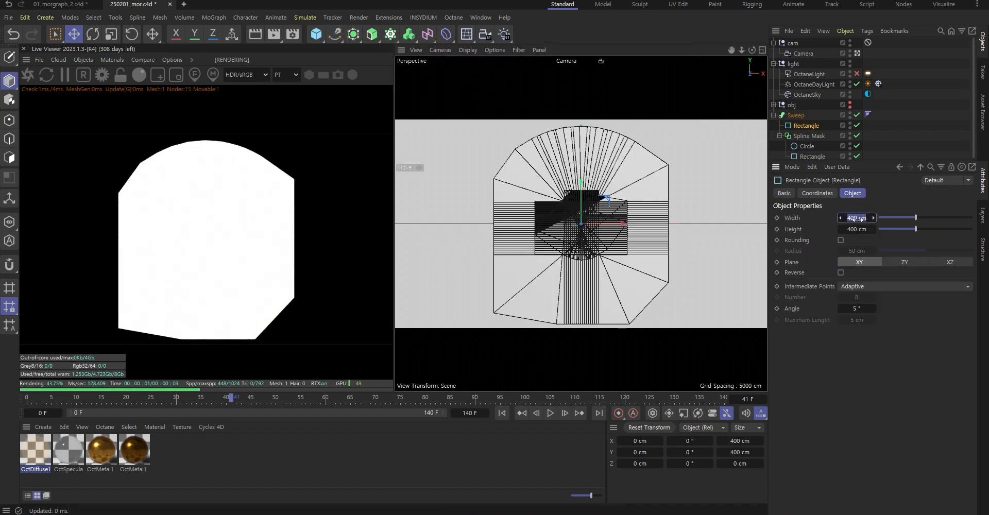
{"action": "type", "text": "3"}
{"action": "key", "text": "Tab"}
{"action": "type", "text": "3"}
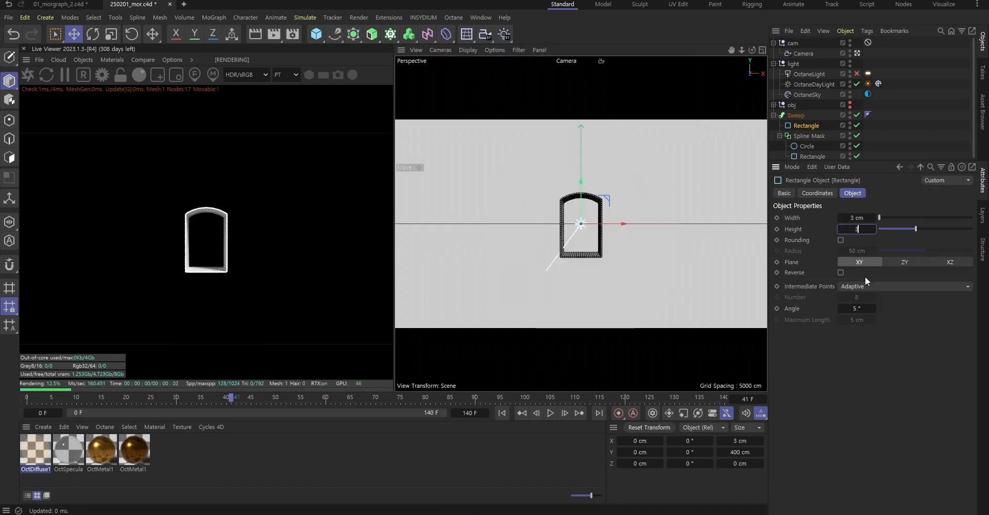
{"action": "key", "text": "Return"}
{"action": "left_click", "coordinate": [841, 240]}
{"action": "key", "text": "ctrl+s"}
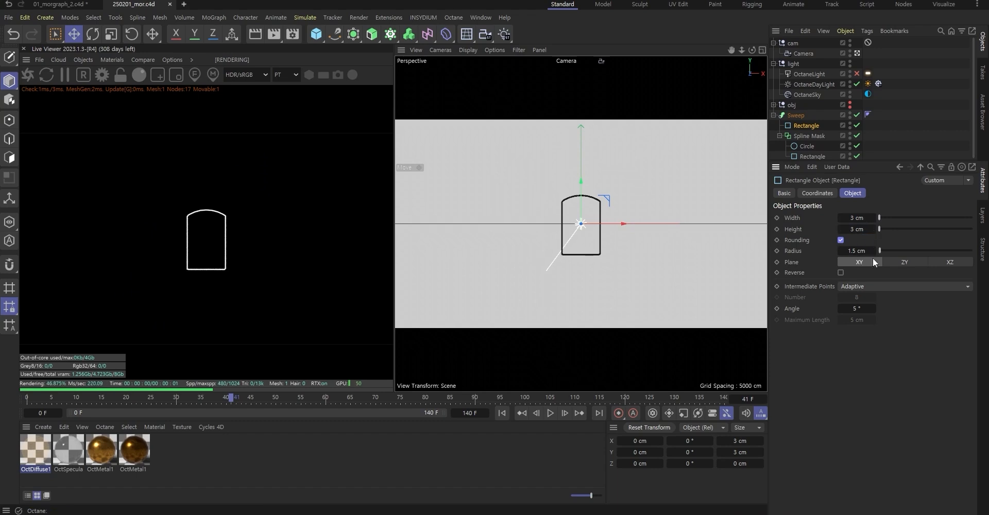
Enlarge the sweep profile rectangle to 5 cm in width and height
{"action": "type", "text": "5"}
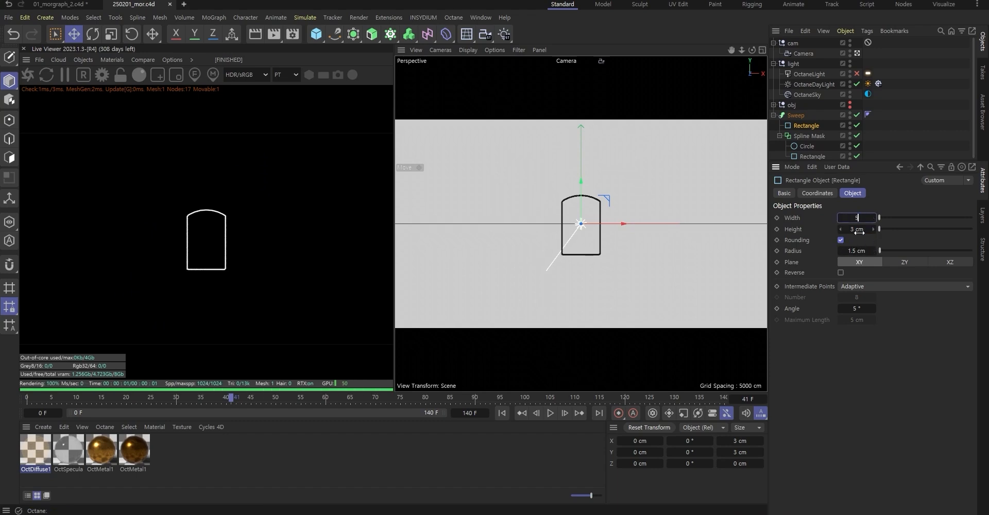
{"action": "key", "text": "Tab"}
{"action": "type", "text": "5"}
{"action": "key", "text": "Return"}
Put the Sweep into a grid Cloner with a depth count of 1 and an X spacing of 129 cm
{"action": "left_click", "coordinate": [777, 116]}
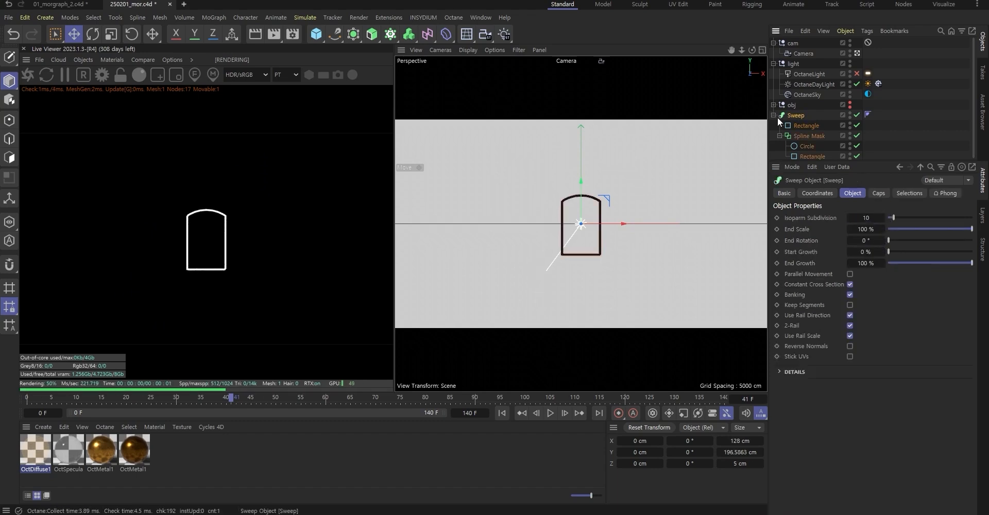
{"action": "left_click", "coordinate": [773, 116]}
{"action": "left_click", "coordinate": [381, 39]}
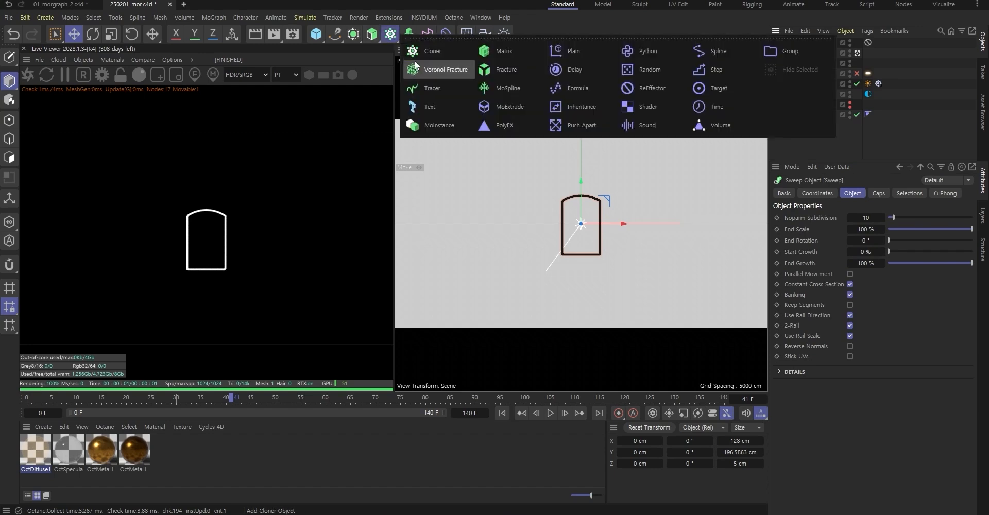
{"action": "left_click", "coordinate": [432, 57]}
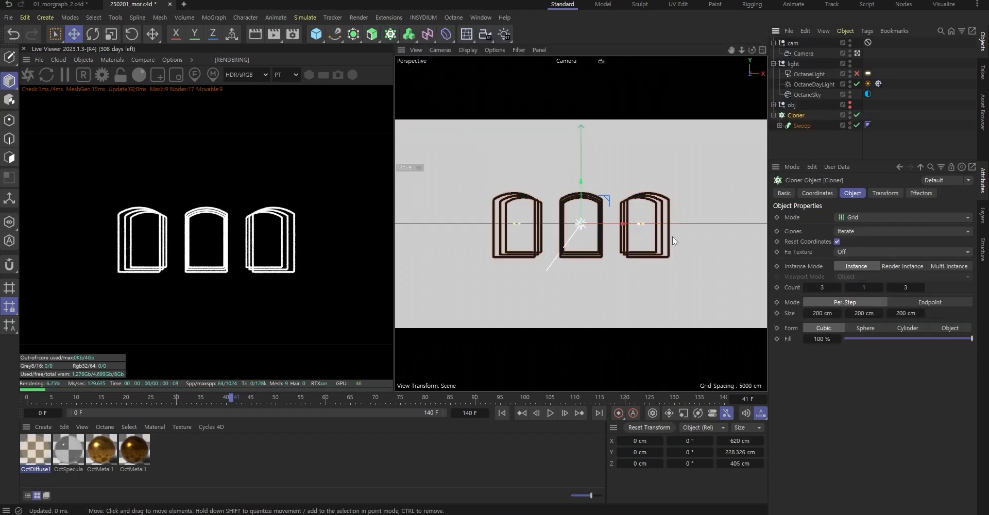
{"action": "double_click", "coordinate": [888, 287]}
{"action": "left_click_drag", "start_coordinate": [823, 313], "coordinate": [786, 313]}
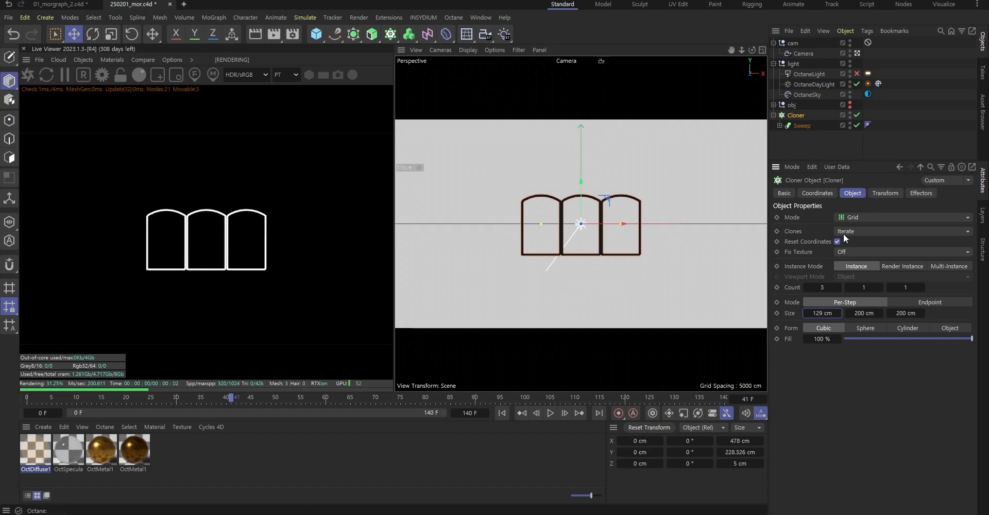
Raise the frame Cloner's count to 9 in X and 4 in Y
{"action": "left_click", "coordinate": [879, 286]}
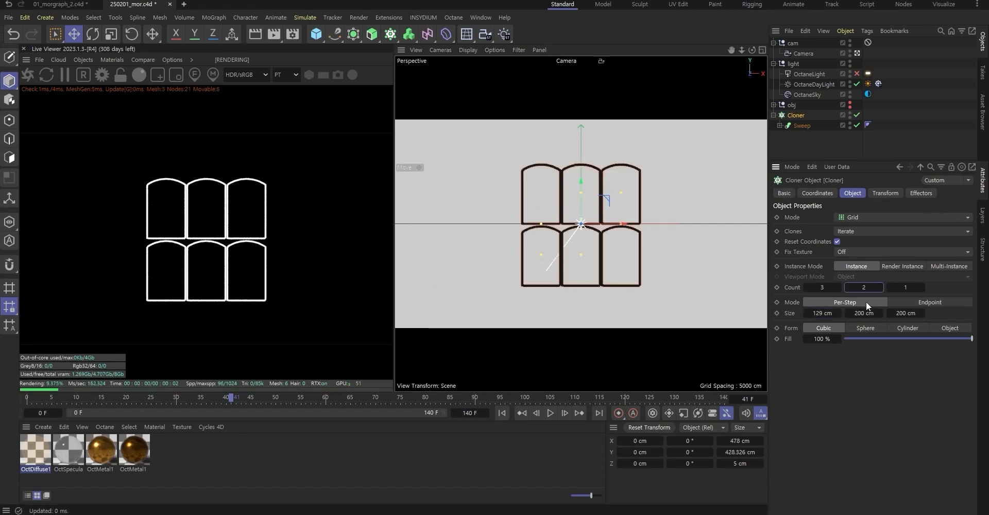
{"action": "left_click", "coordinate": [880, 288]}
{"action": "left_click", "coordinate": [880, 287]}
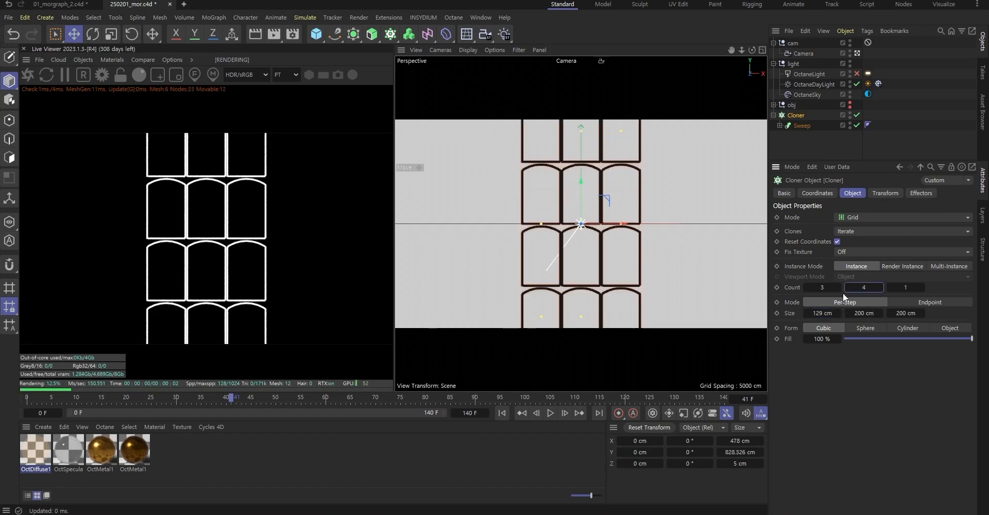
{"action": "left_click", "coordinate": [838, 287]}
{"action": "left_click_drag", "start_coordinate": [838, 288], "coordinate": [841, 270]}
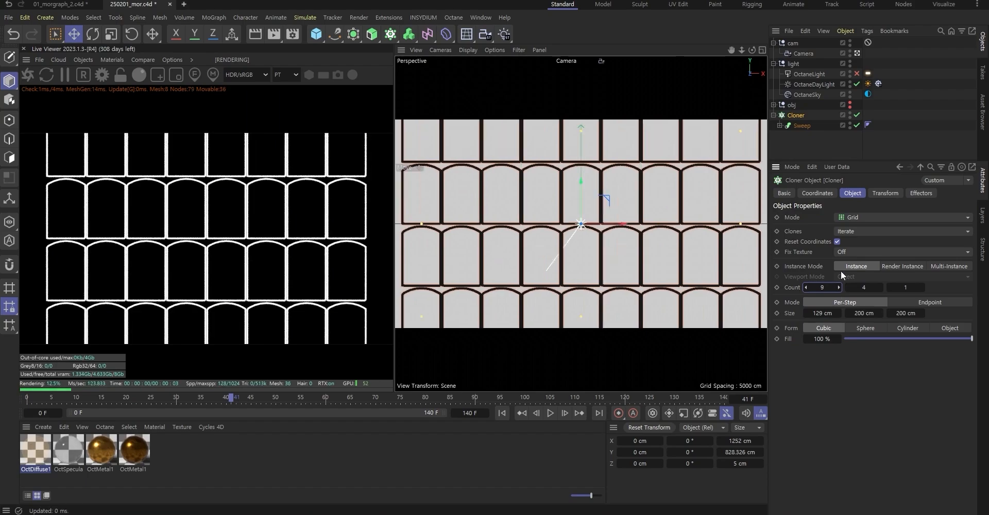
Show the obj group, move the frame Cloner into it, and shift the Cloner forward to about -288 cm in Z
{"action": "key", "text": "F2"}
{"action": "scroll", "coordinate": [600, 201], "scroll_direction": "down", "scroll_amount": 5}
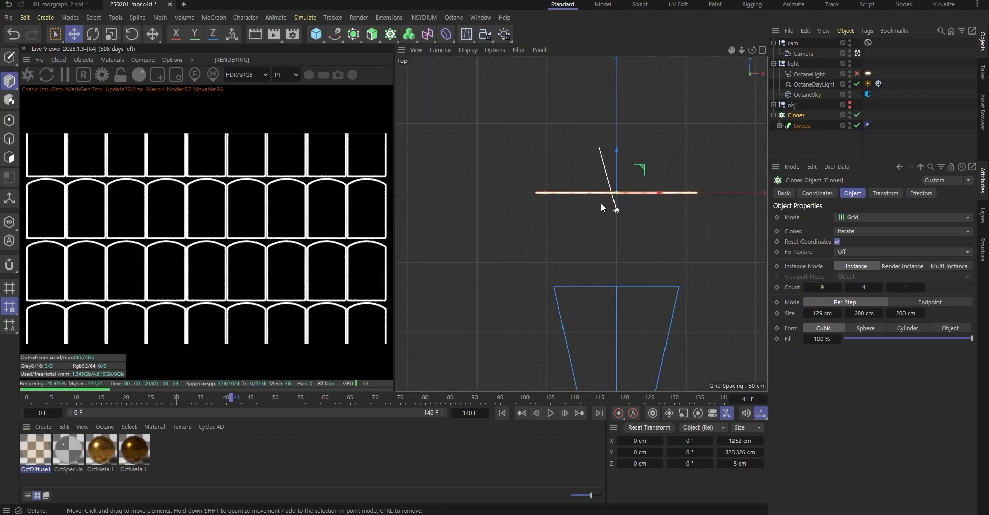
{"action": "left_click", "coordinate": [850, 105], "text": "ctrl"}
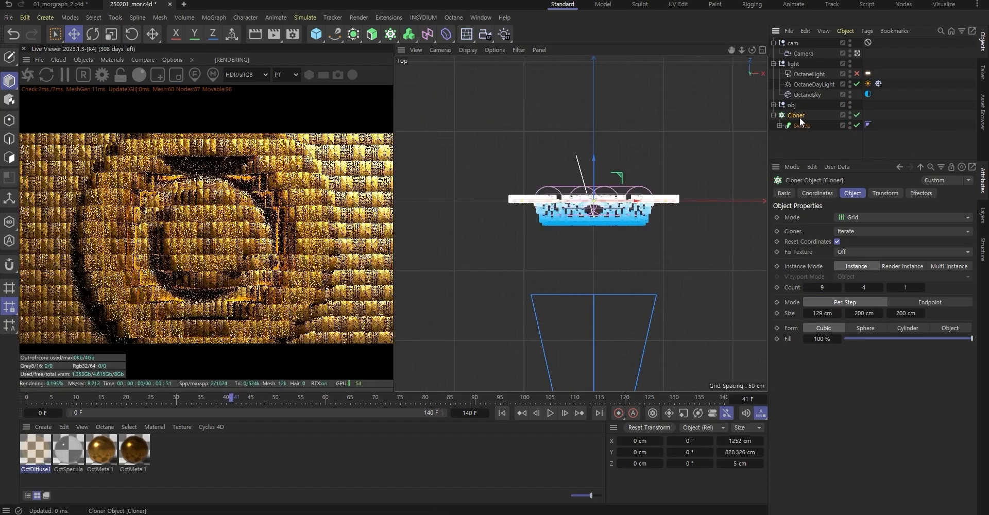
{"action": "left_click_drag", "start_coordinate": [796, 115], "coordinate": [795, 101]}
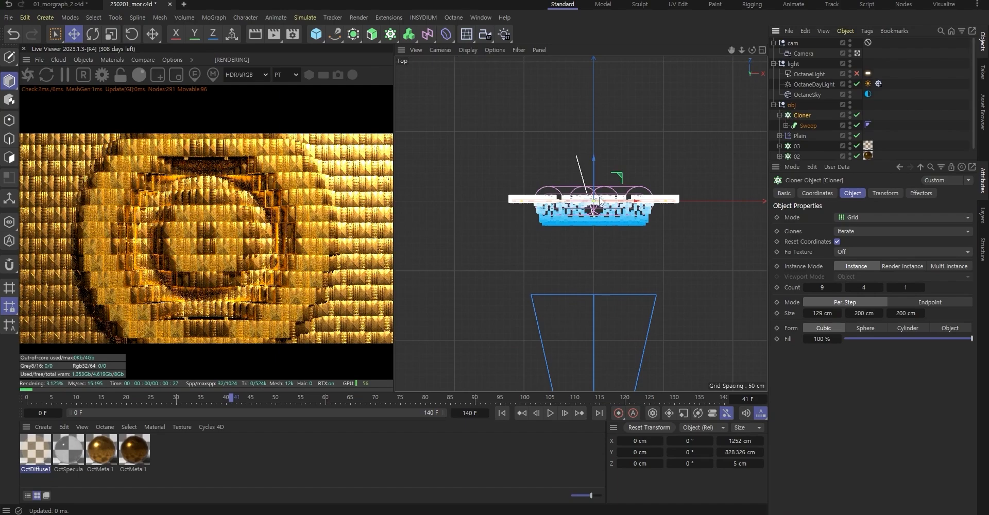
{"action": "scroll", "coordinate": [590, 186], "scroll_direction": "up", "scroll_amount": 1}
{"action": "left_click_drag", "start_coordinate": [590, 186], "coordinate": [571, 232]}
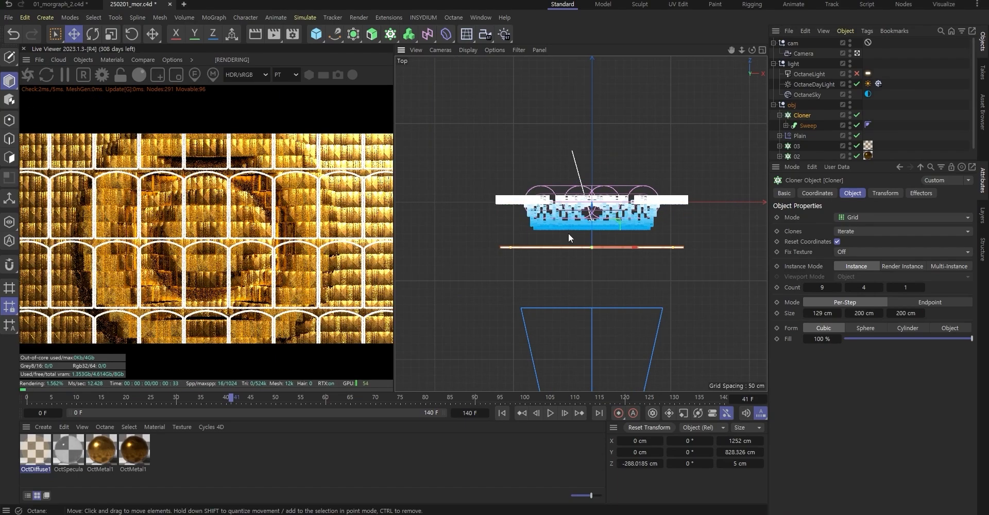
Scale the frame Cloner down uniformly to about 948 cm wide and 627 cm high
{"action": "key", "text": "F1"}
{"action": "key", "text": "t"}
{"action": "mouse_move", "coordinate": [667, 161]}
{"action": "left_mouse_down"}
{"action": "mouse_move", "coordinate": [626, 162]}
{"action": "mouse_move", "coordinate": [649, 161]}
{"action": "left_mouse_up"}
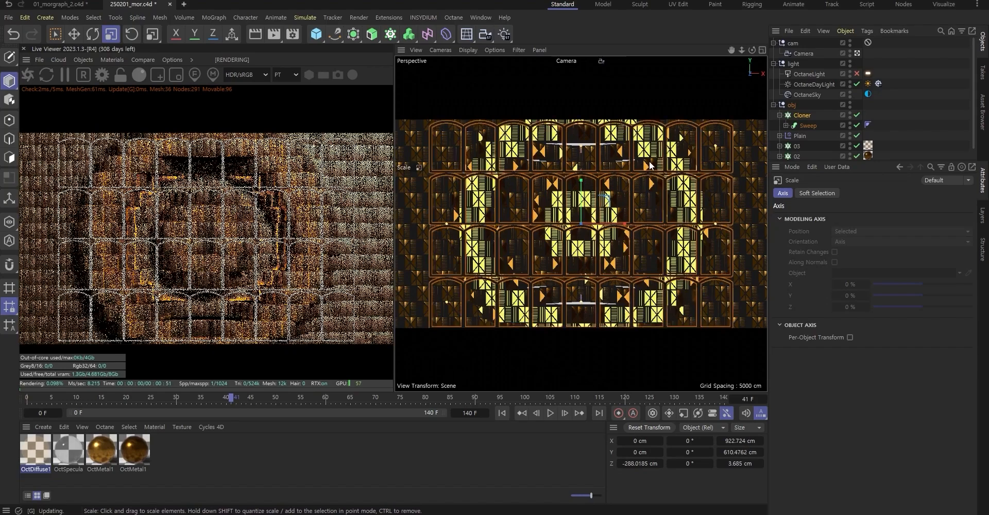
{"action": "key", "text": "e"}
{"action": "left_click", "coordinate": [801, 115]}
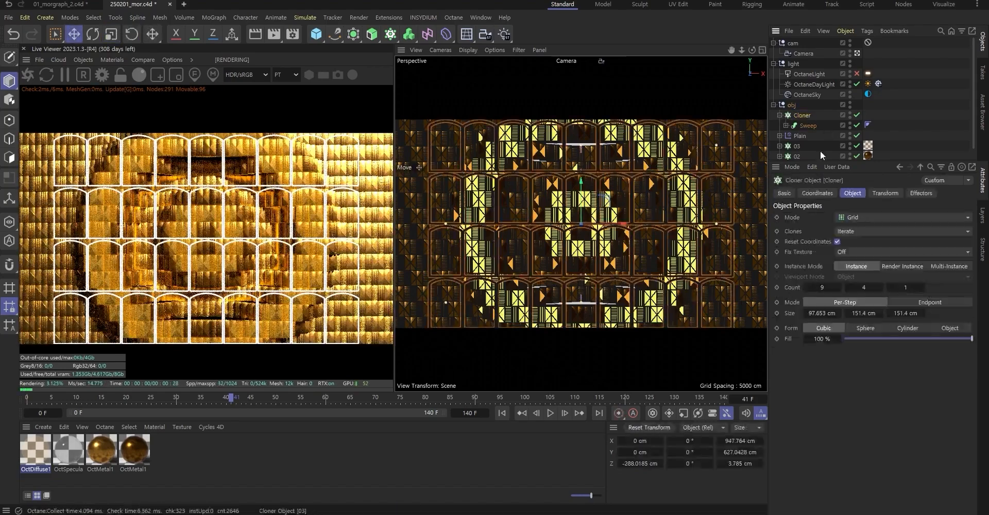
Set the frame Cloner's X count to 11 and assign it the gold OctMetal1 material
{"action": "left_click", "coordinate": [838, 287]}
{"action": "left_click", "coordinate": [838, 288]}
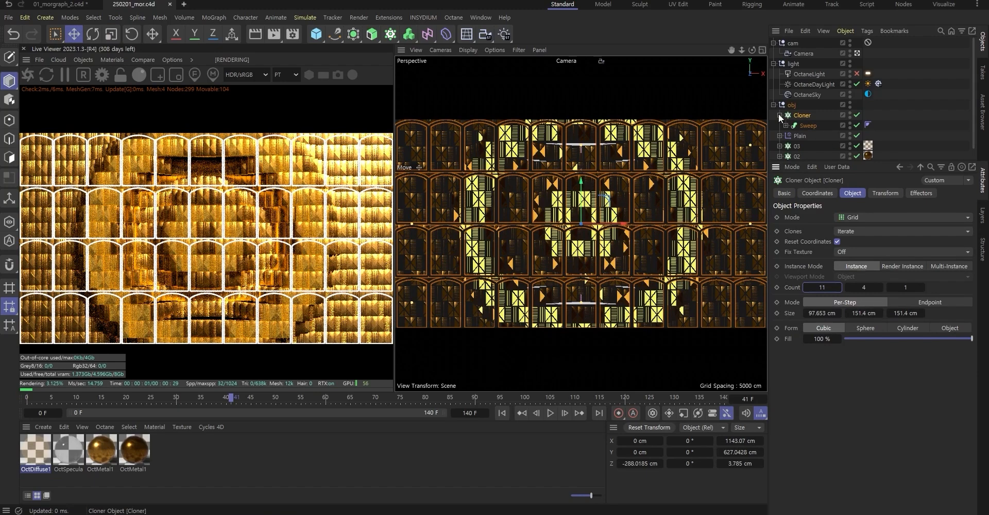
{"action": "left_click", "coordinate": [780, 115]}
{"action": "left_click_drag", "start_coordinate": [760, 183], "coordinate": [809, 113]}
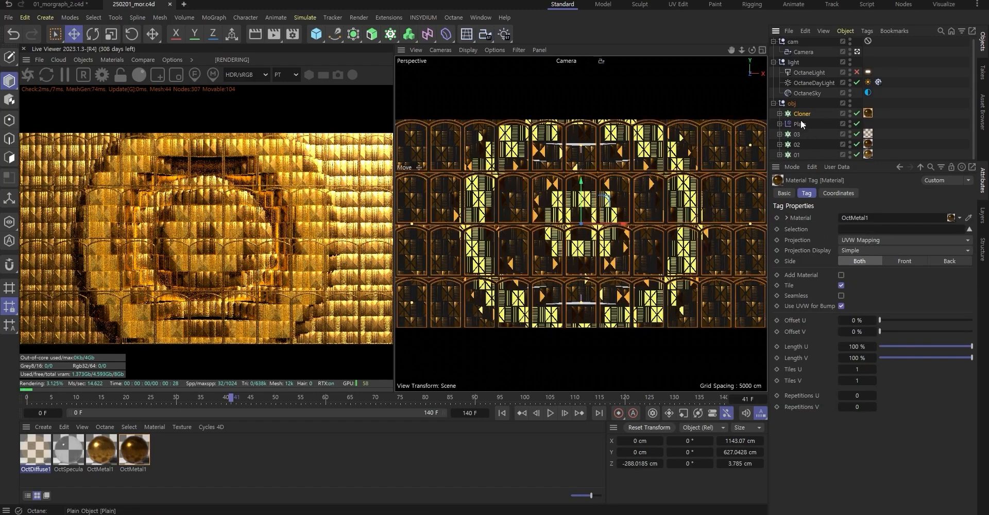
{"action": "left_click", "coordinate": [786, 124]}
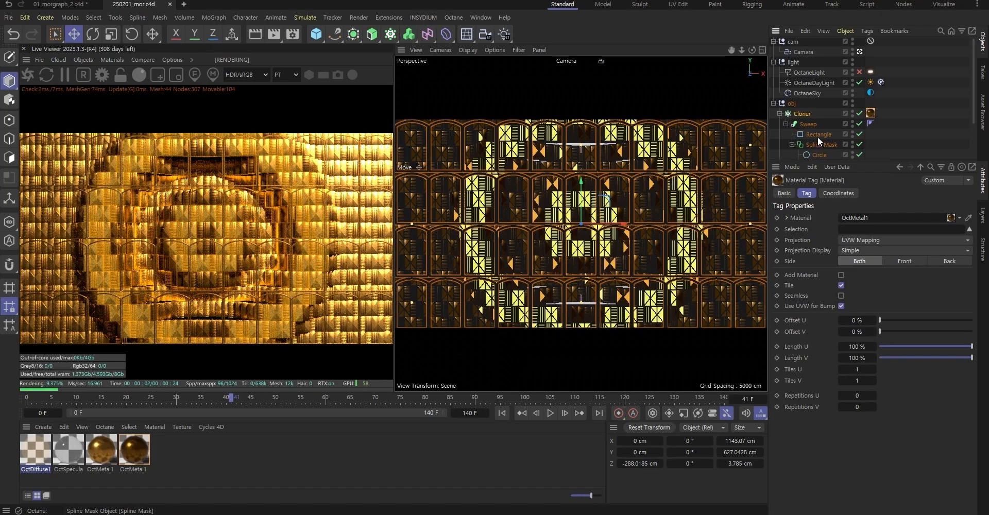
{"action": "left_click", "coordinate": [817, 135]}
{"action": "left_click", "coordinate": [850, 217]}
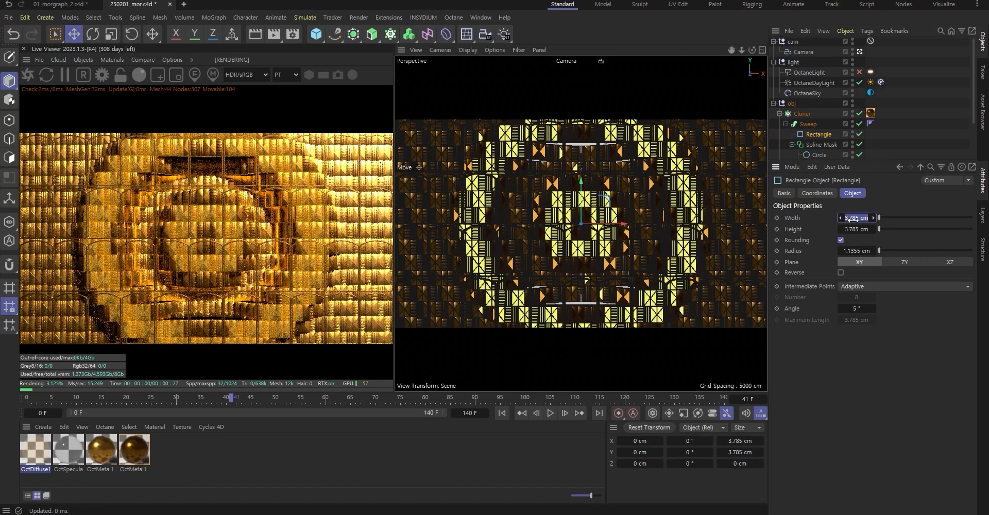
{"action": "type", "text": "7"}
{"action": "key", "text": "Return"}
{"action": "left_click", "coordinate": [856, 229]}
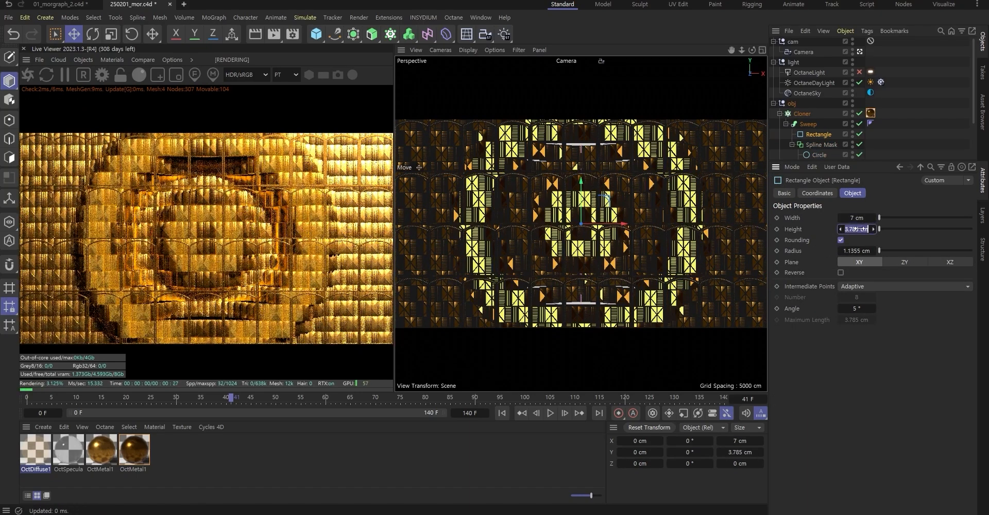
{"action": "type", "text": "7"}
{"action": "key", "text": "Return"}
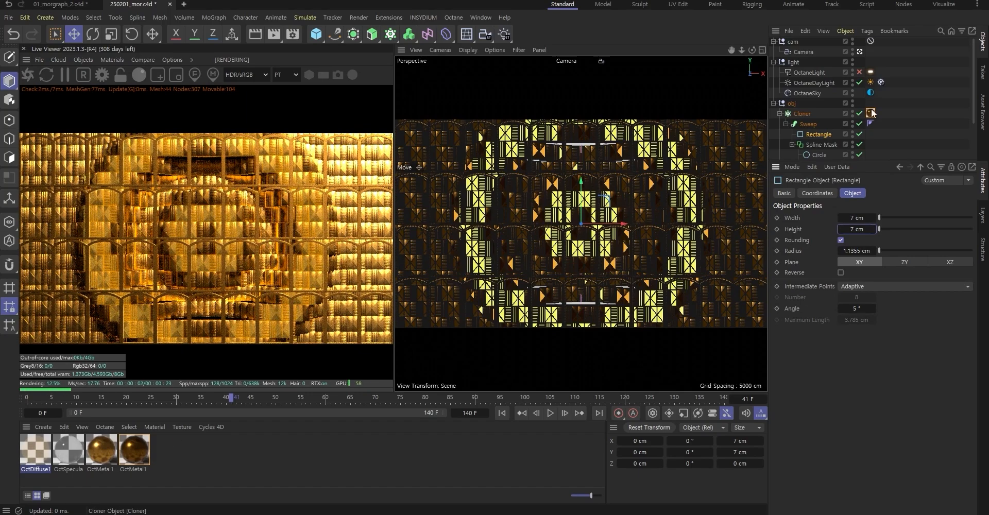
Rotate the OctaneDayLight to about 20.4° heading, -15.4° pitch and -1.3° bank
{"action": "left_click", "coordinate": [840, 116]}
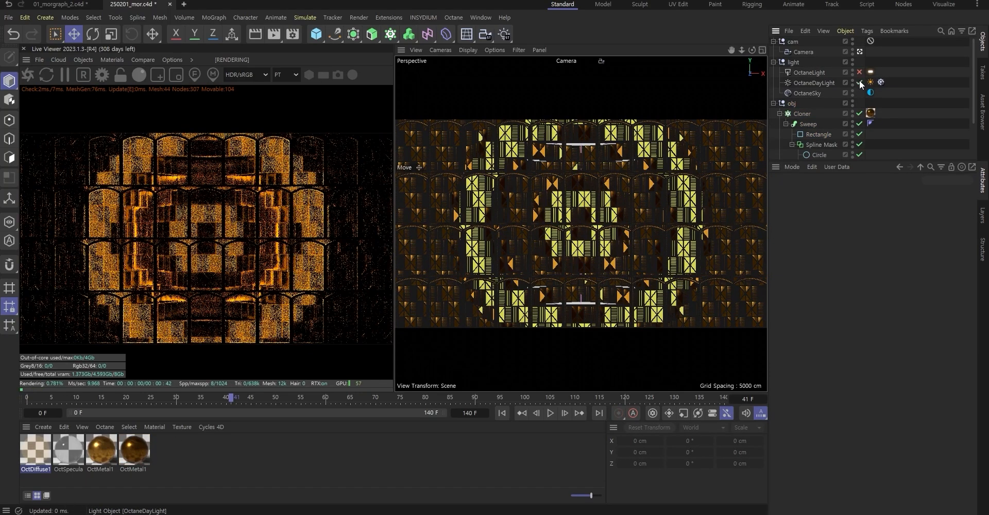
{"action": "left_click", "coordinate": [824, 85]}
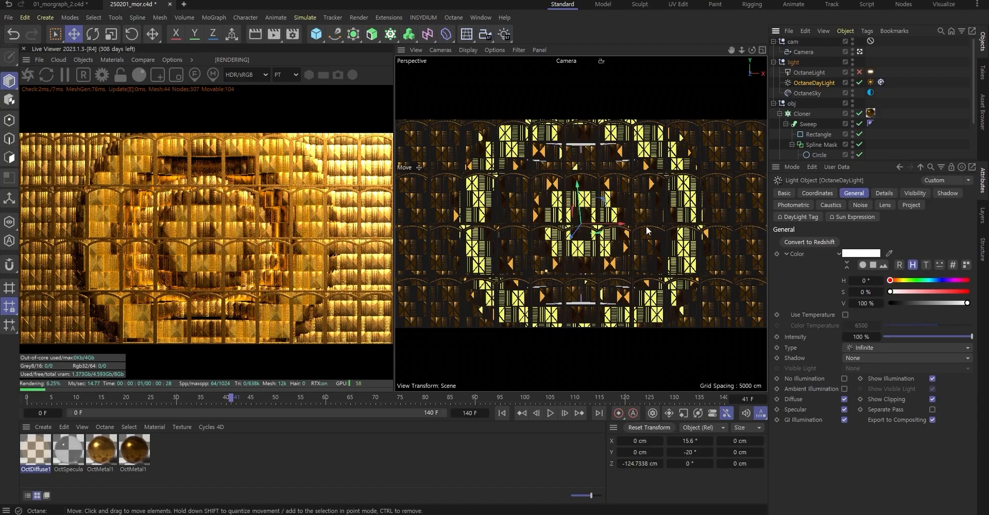
{"action": "key", "text": "r"}
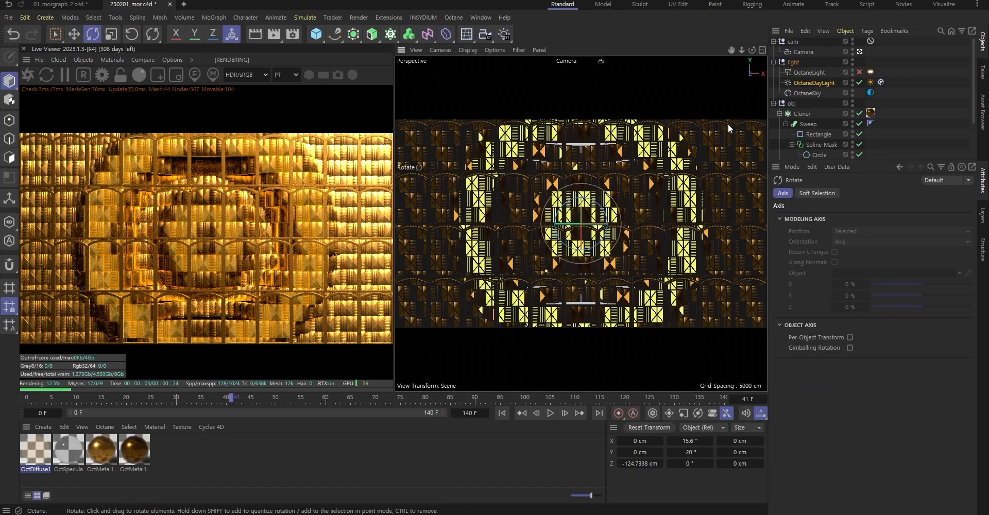
{"action": "left_click_drag", "start_coordinate": [577, 233], "coordinate": [599, 227]}
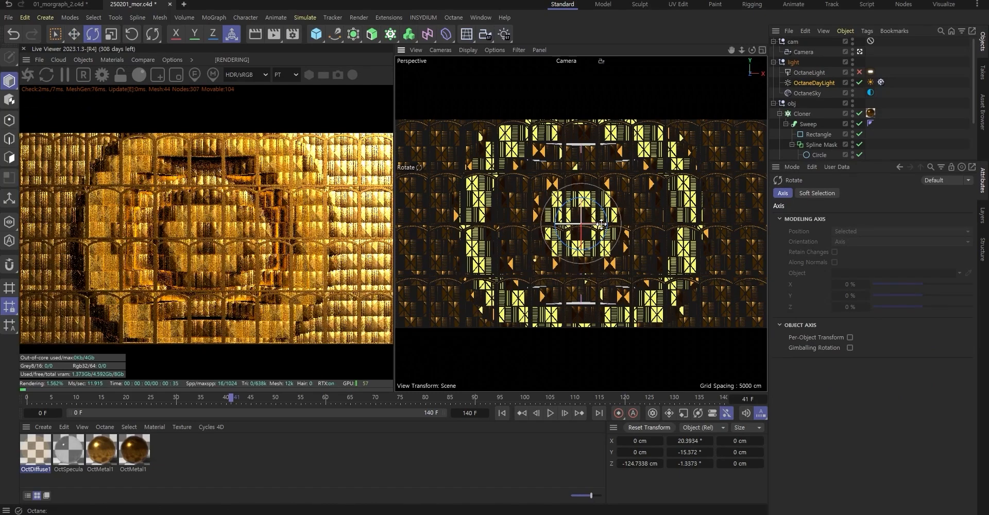
Hide cloner 03, rotate the OctaneDayLight to about 14.5° heading, -9.6° pitch and -2.9° bank, and show its coordinates
{"action": "scroll", "coordinate": [824, 120], "scroll_direction": "down", "scroll_amount": 2}
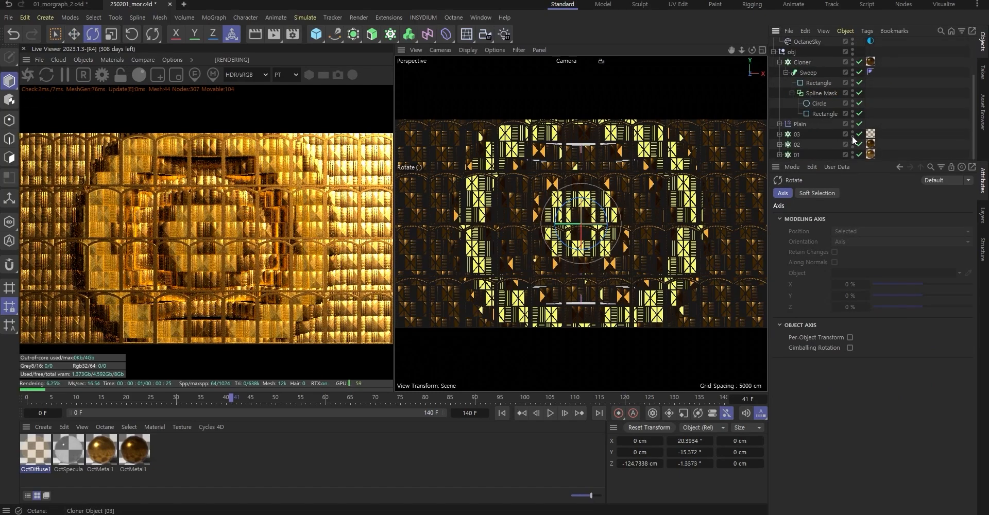
{"action": "scroll", "coordinate": [824, 103], "scroll_direction": "up", "scroll_amount": 3}
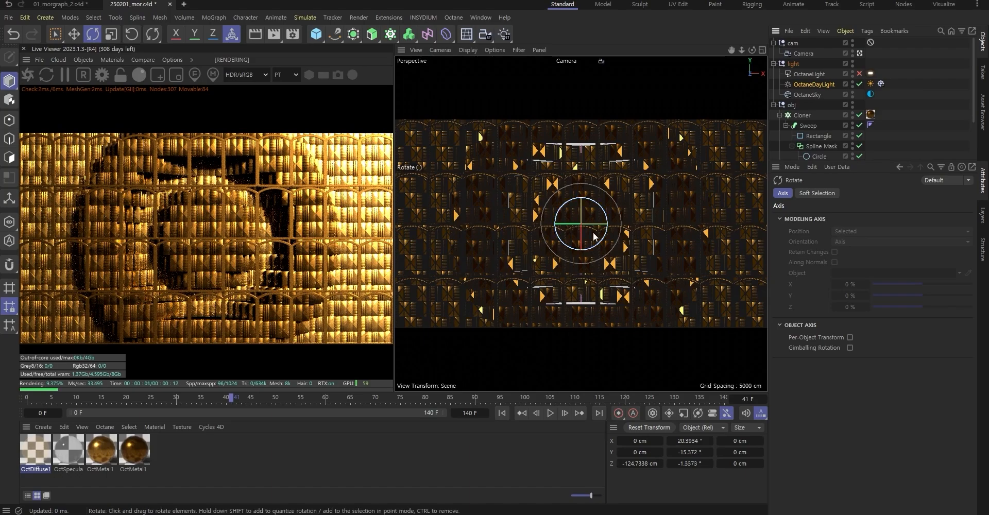
{"action": "mouse_move", "coordinate": [595, 236]}
{"action": "left_mouse_down"}
{"action": "mouse_move", "coordinate": [597, 223]}
{"action": "mouse_move", "coordinate": [579, 246]}
{"action": "mouse_move", "coordinate": [584, 223]}
{"action": "left_mouse_up"}
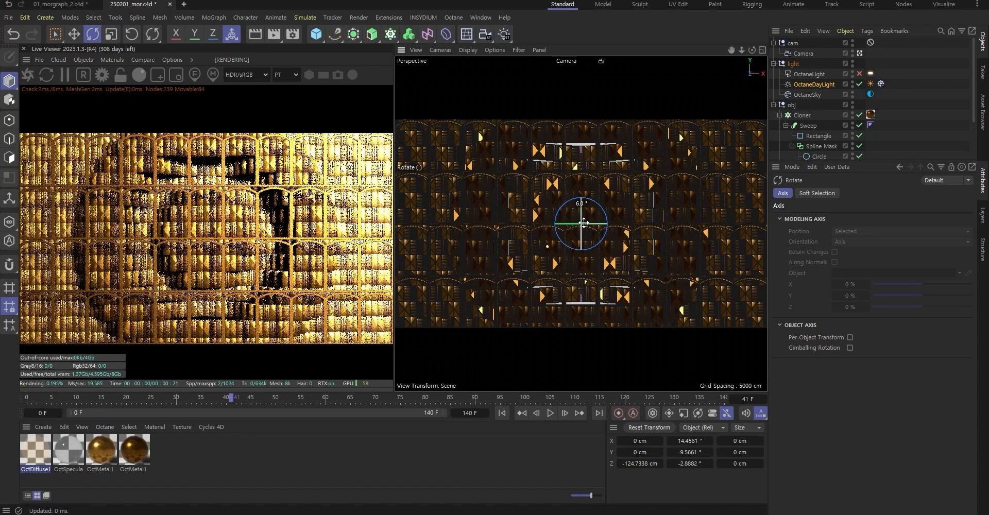
{"action": "left_click", "coordinate": [817, 193]}
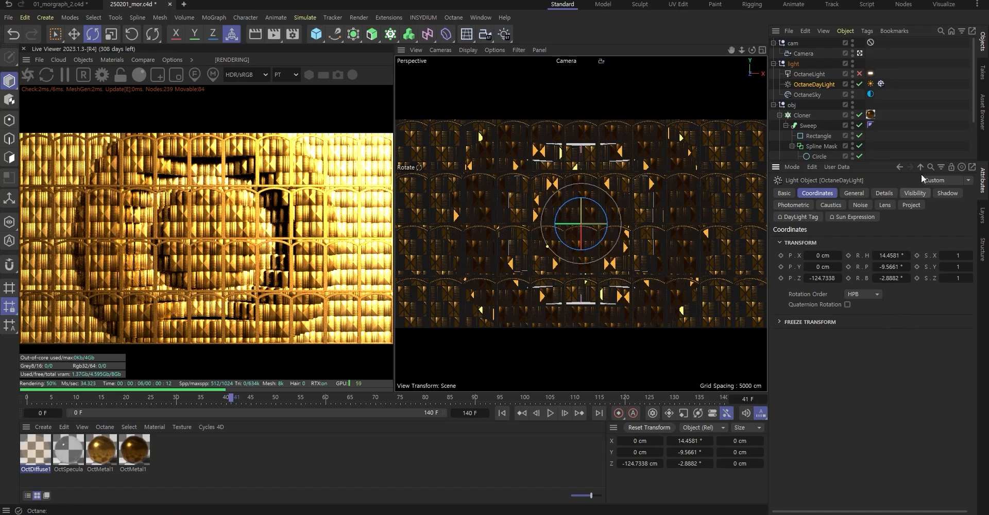
Collapse the frame Cloner's hierarchy and lower the power of the OctaneDayLight
{"action": "left_click", "coordinate": [779, 115]}
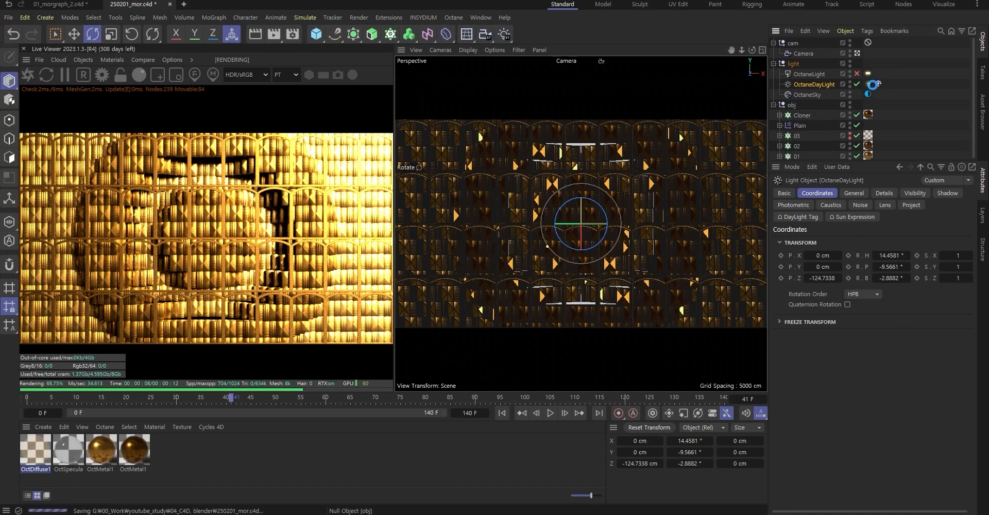
{"action": "left_click", "coordinate": [867, 83]}
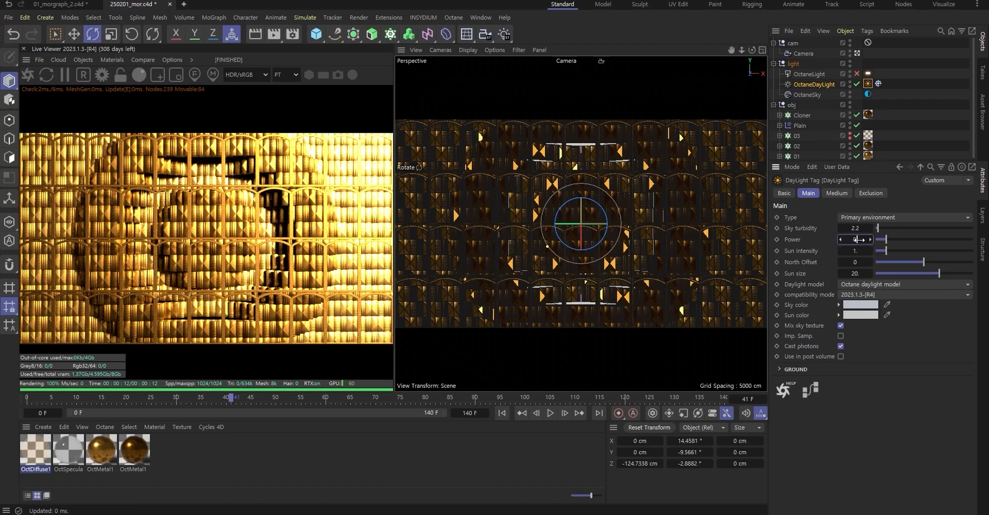
{"action": "left_click_drag", "start_coordinate": [858, 240], "coordinate": [850, 240]}
{"action": "left_click", "coordinate": [829, 83]}
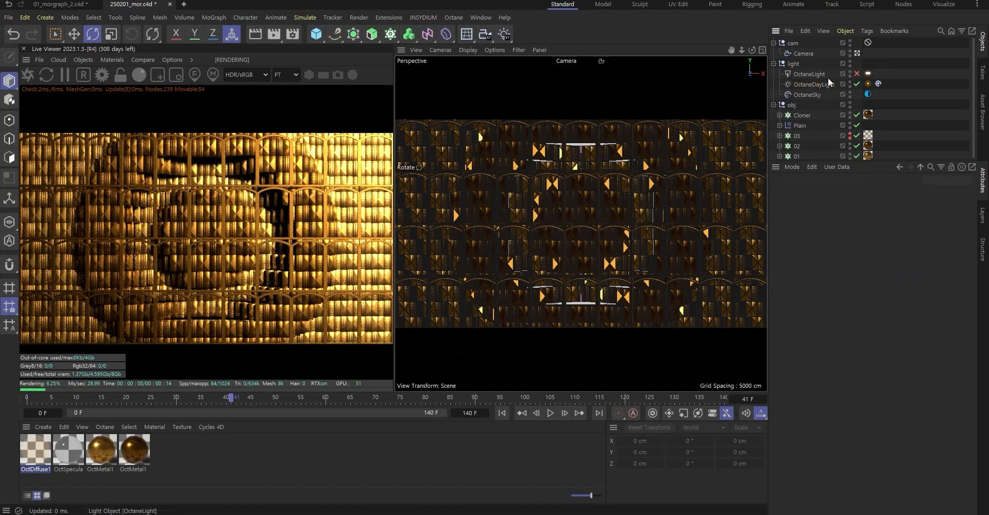
Enable the OctaneLight and review its light tag's visibility and light settings
{"action": "left_click", "coordinate": [822, 76]}
{"action": "left_click", "coordinate": [857, 74]}
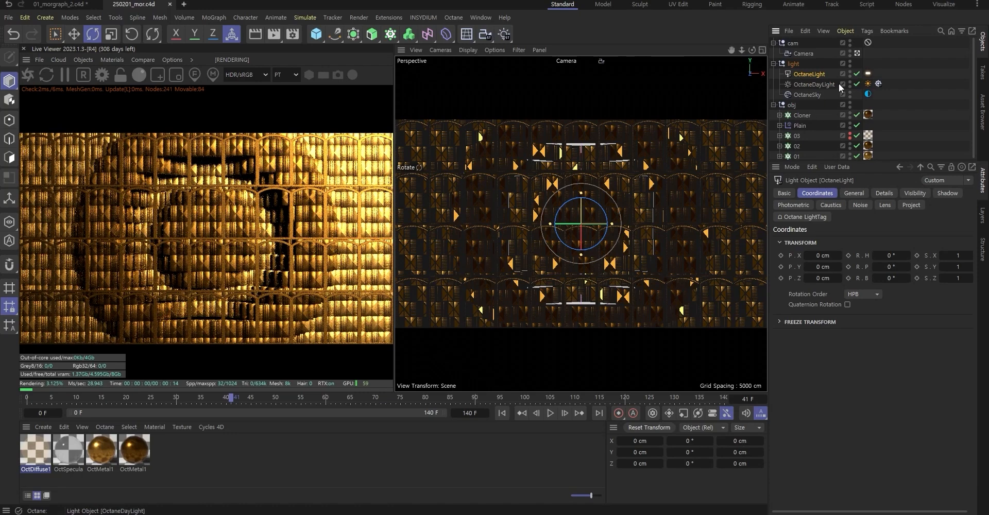
{"action": "left_click", "coordinate": [867, 74]}
{"action": "left_click", "coordinate": [884, 192]}
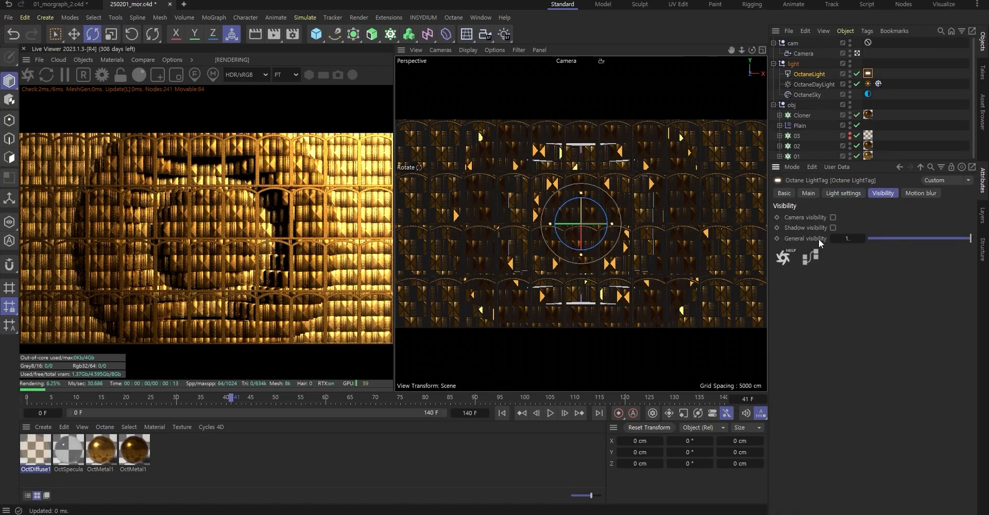
{"action": "left_click", "coordinate": [835, 193]}
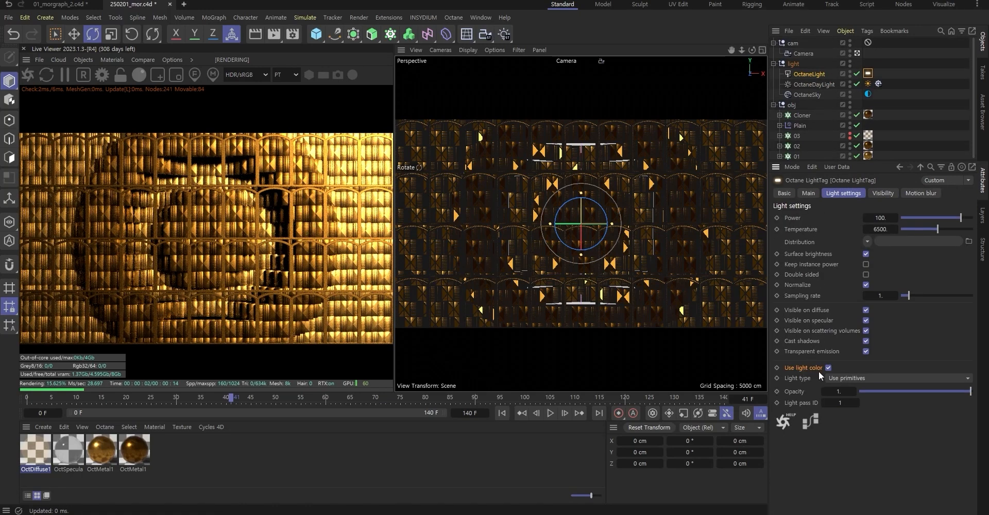
In the top view, place the OctaneLight at about X -684 cm, Z -162 cm with a -67.9° heading, and save the scene
{"action": "left_click", "coordinate": [809, 74]}
{"action": "middle_click", "coordinate": [715, 190]}
{"action": "middle_click", "coordinate": [715, 190]}
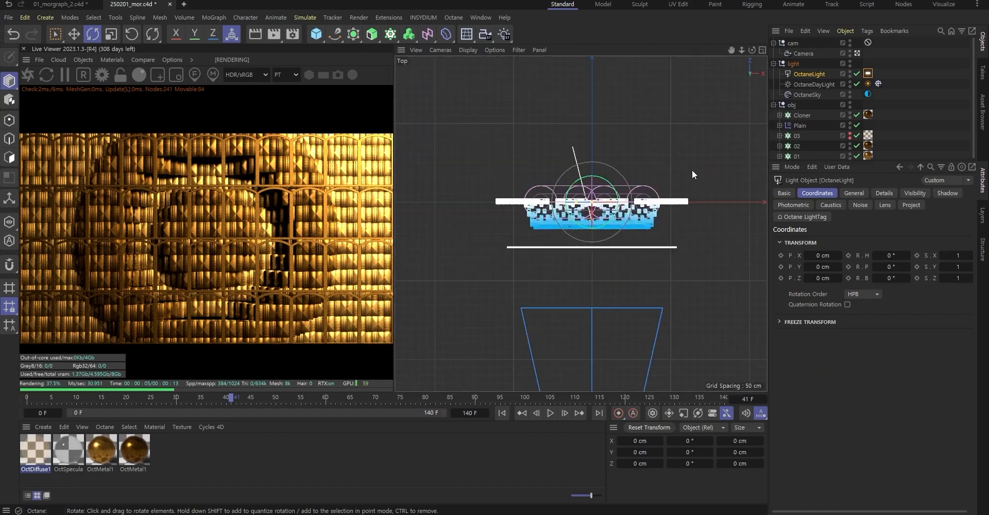
{"action": "key", "text": "e"}
{"action": "scroll", "coordinate": [607, 209], "scroll_direction": "up", "scroll_amount": 2}
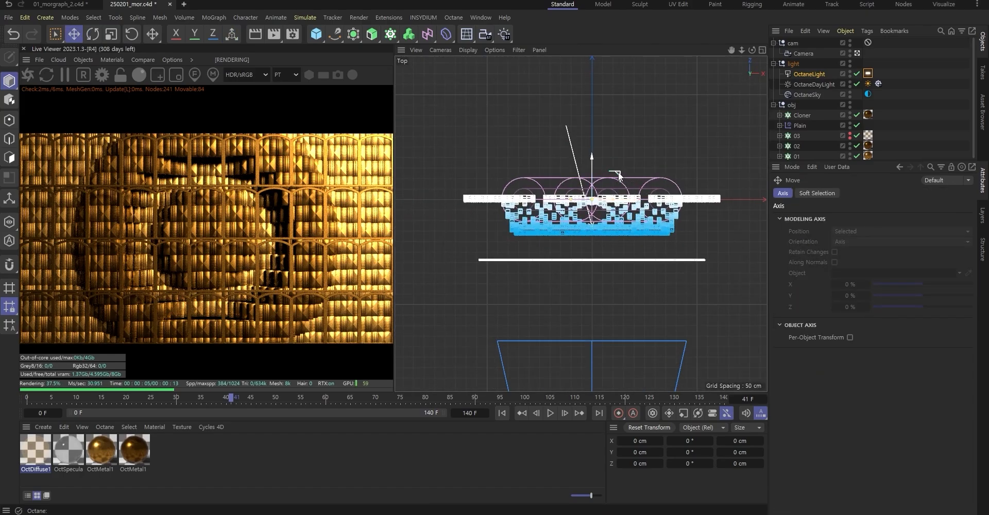
{"action": "left_click_drag", "start_coordinate": [626, 177], "coordinate": [474, 241]}
{"action": "key", "text": "r"}
{"action": "key", "text": "e"}
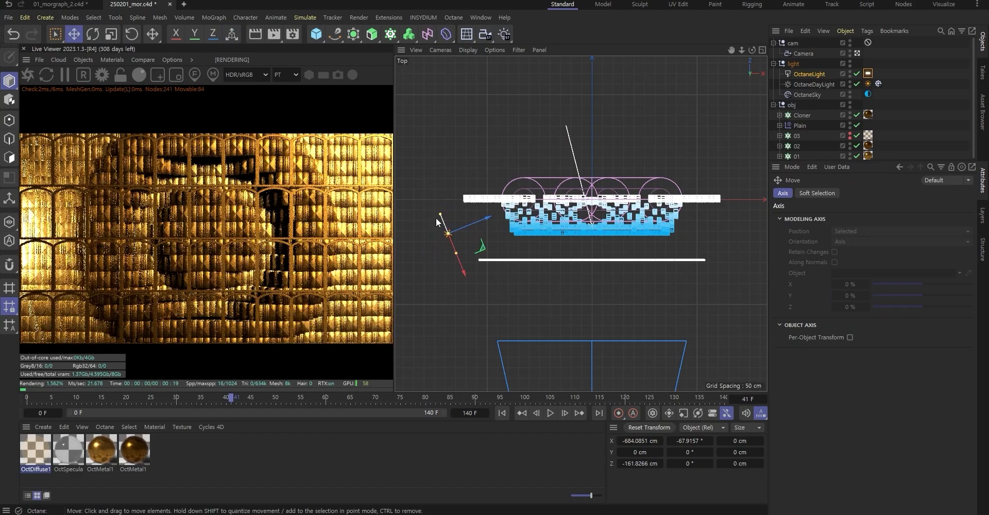
{"action": "key", "text": "ctrl+s"}
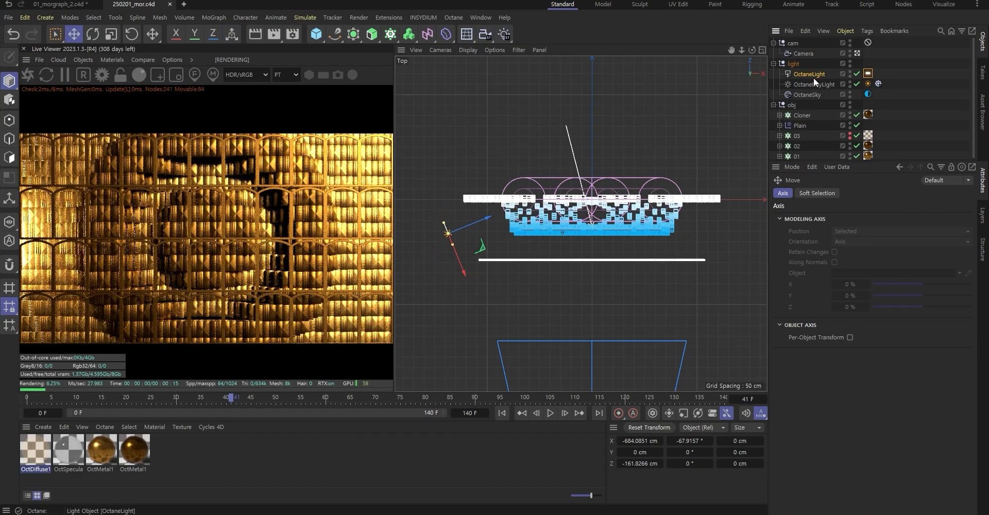
Change the OctaneLight's area shape to Disc and stretch it vertically to about 713 cm
{"action": "left_click", "coordinate": [815, 74]}
{"action": "left_click", "coordinate": [823, 194]}
{"action": "left_click", "coordinate": [885, 193]}
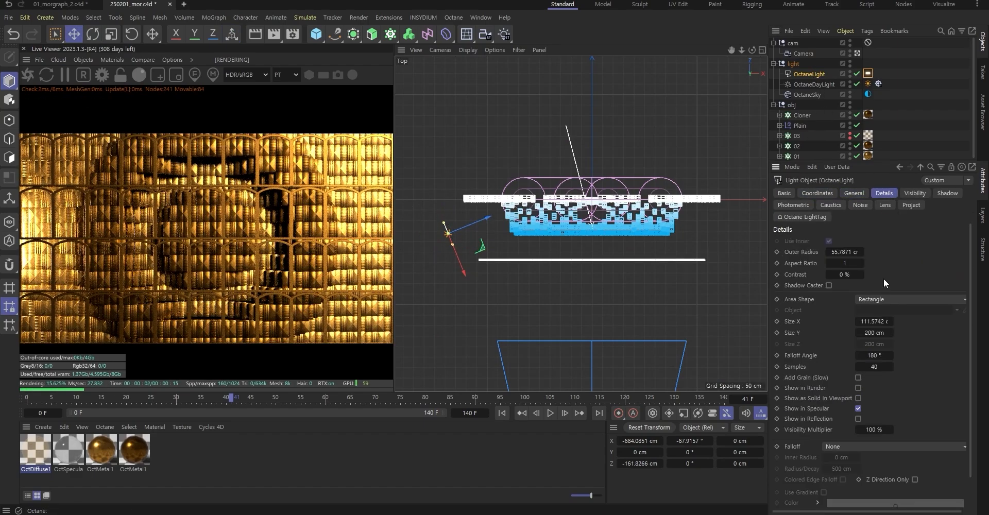
{"action": "left_click", "coordinate": [872, 299]}
{"action": "left_click", "coordinate": [878, 316]}
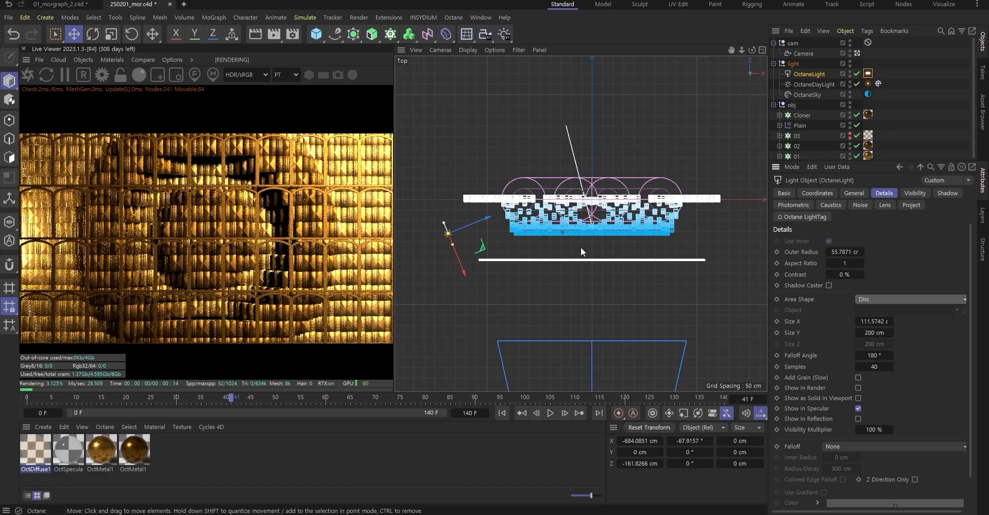
{"action": "middle_click", "coordinate": [580, 246]}
{"action": "middle_click", "coordinate": [647, 259]}
{"action": "scroll", "coordinate": [647, 259], "scroll_direction": "down", "scroll_amount": 8}
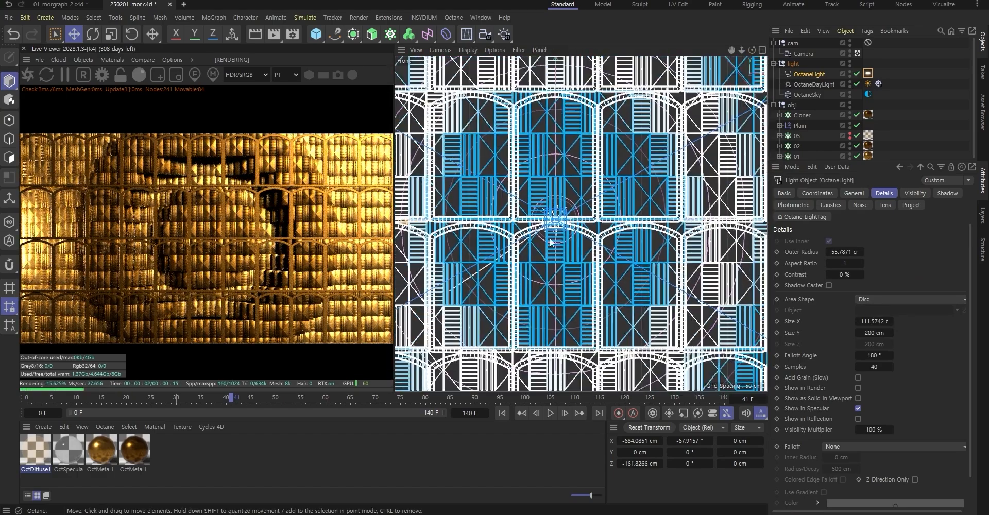
{"action": "left_click_drag", "start_coordinate": [541, 222], "coordinate": [541, 175]}
Set the OctaneLight's power to 2
{"action": "left_click", "coordinate": [868, 73]}
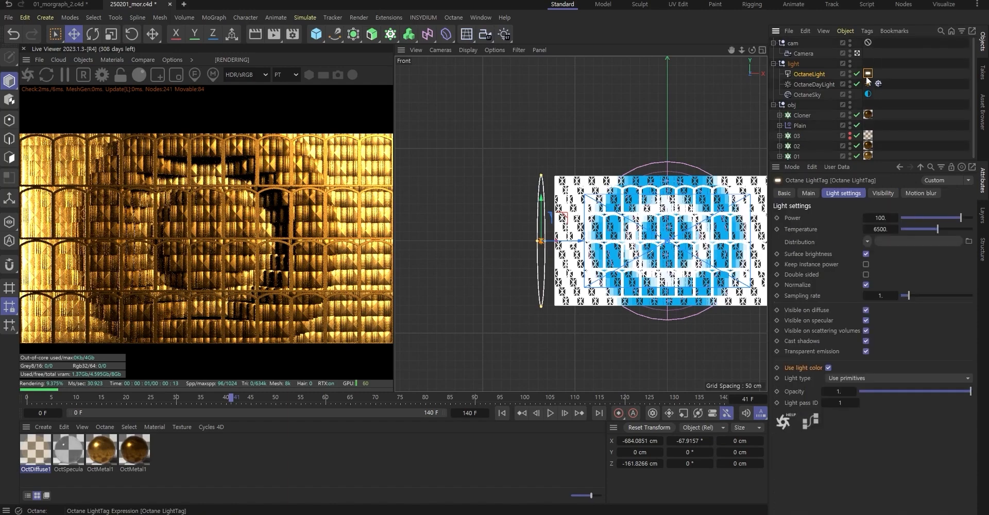
{"action": "left_click_drag", "start_coordinate": [880, 217], "coordinate": [868, 218]}
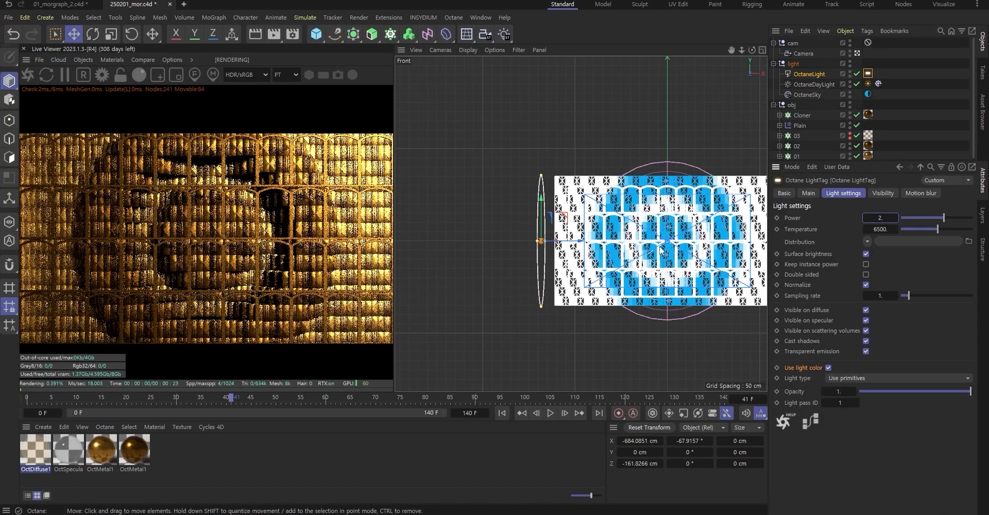
Duplicate the OctaneLight to the wall's opposite side at about X 634 cm, Z -111 cm, with a heading of about 64.7°
{"action": "middle_click", "coordinate": [676, 164]}
{"action": "middle_click", "coordinate": [676, 164]}
{"action": "scroll", "coordinate": [567, 180], "scroll_direction": "down", "scroll_amount": 5}
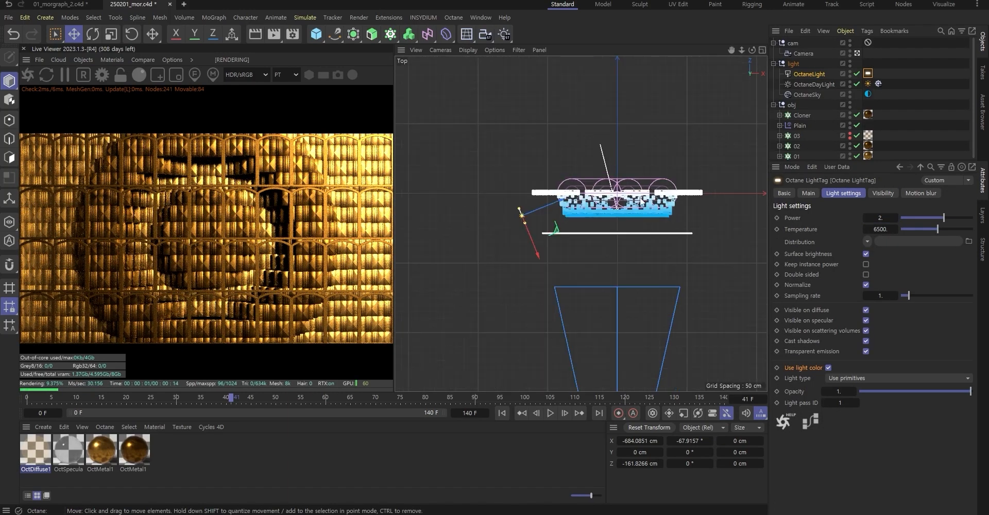
{"action": "key", "text": "l"}
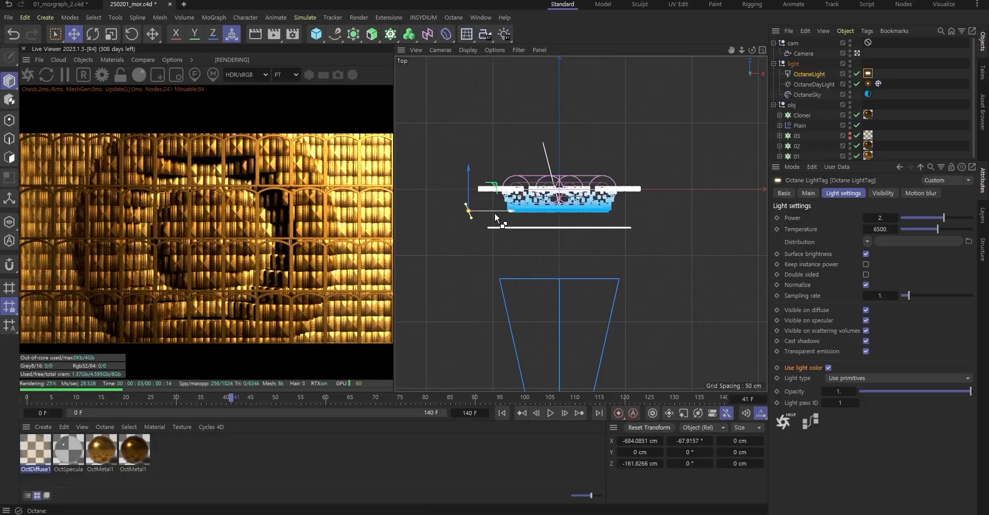
{"action": "left_click_drag", "start_coordinate": [495, 213], "coordinate": [643, 184], "text": "ctrl"}
{"action": "key", "text": "r"}
{"action": "key", "text": "e"}
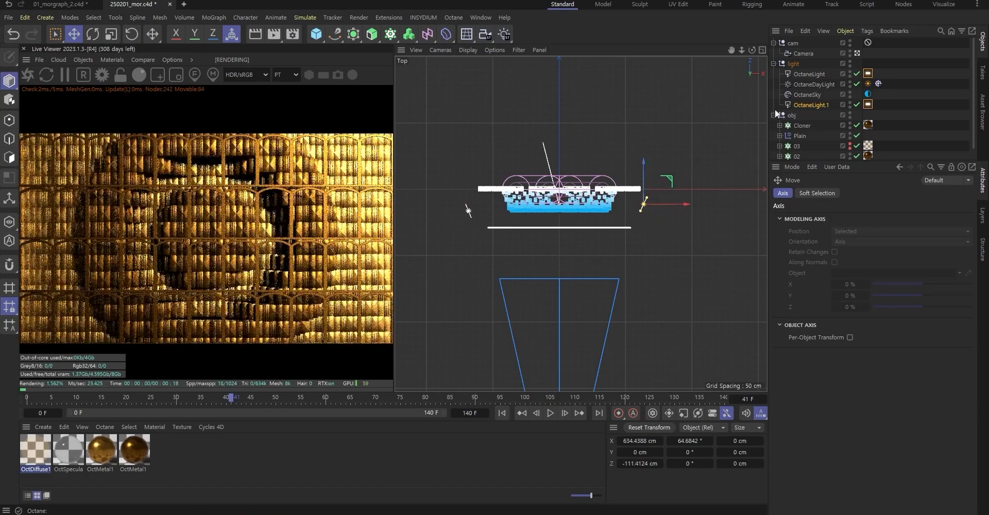
Toggle the two Octane lights to compare their effect, and move OctaneLight below OctaneSky in the hierarchy
{"action": "left_click", "coordinate": [856, 74]}
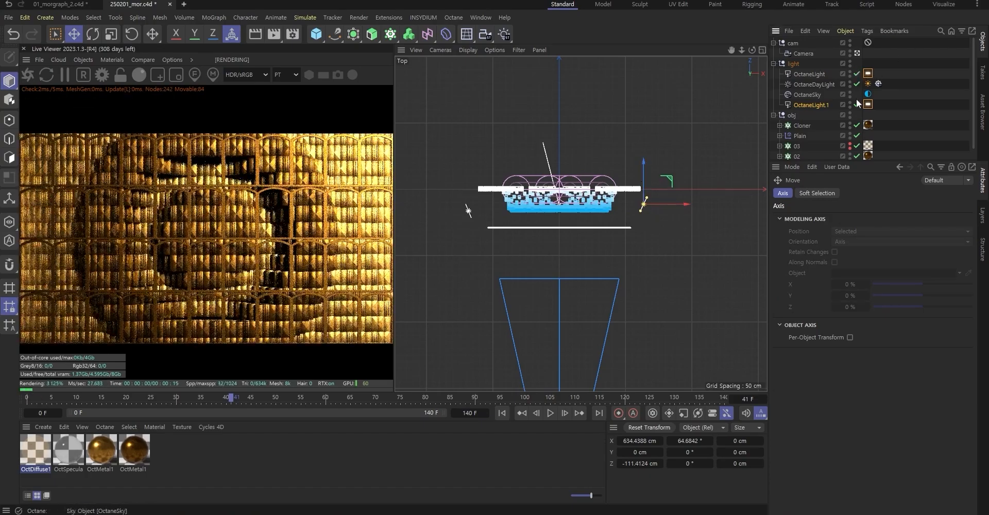
{"action": "left_click", "coordinate": [857, 105]}
{"action": "left_click", "coordinate": [920, 79]}
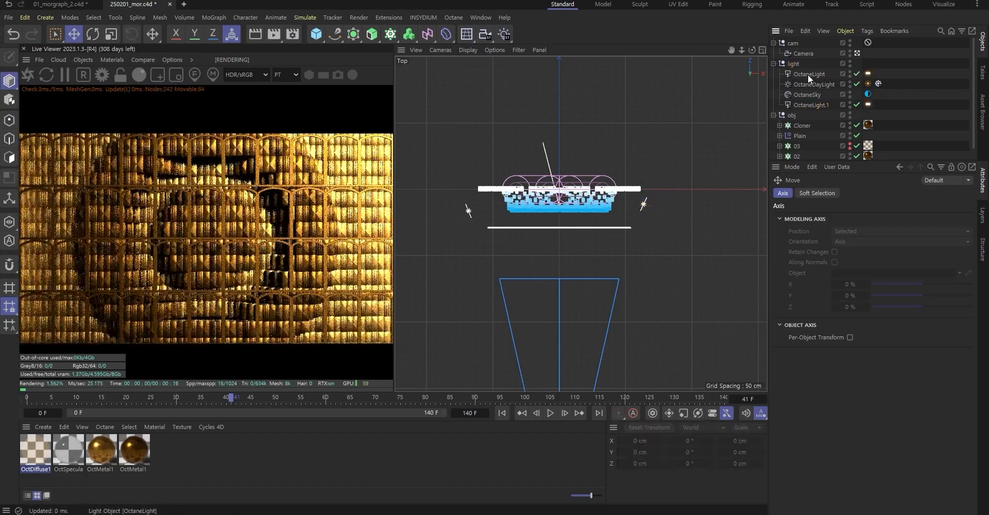
{"action": "left_click_drag", "start_coordinate": [814, 95], "coordinate": [815, 101]}
{"action": "left_click", "coordinate": [815, 102]}
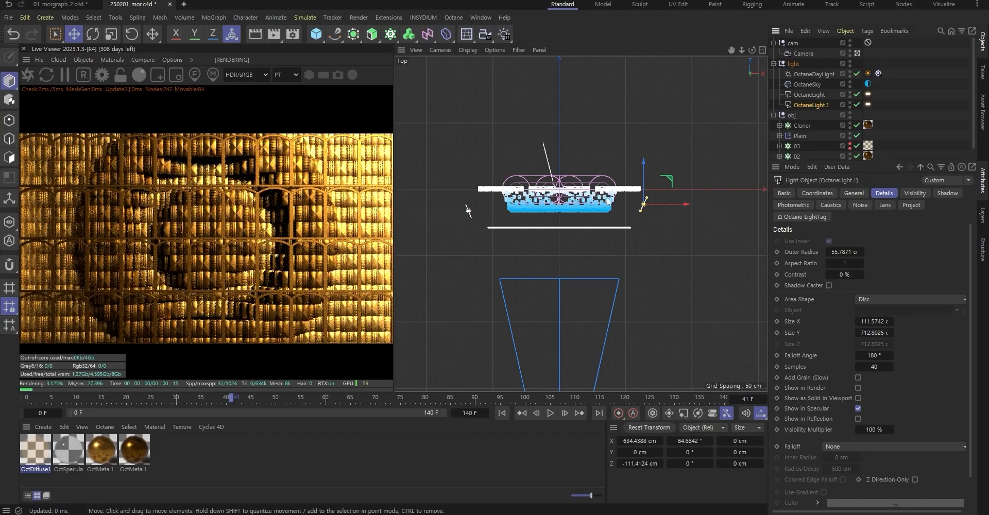
Move OctaneLight.1 in front of the wall to about X 254 cm, Z -585 cm and rotate its heading to about 25.2°
{"action": "left_click_drag", "start_coordinate": [669, 177], "coordinate": [620, 240]}
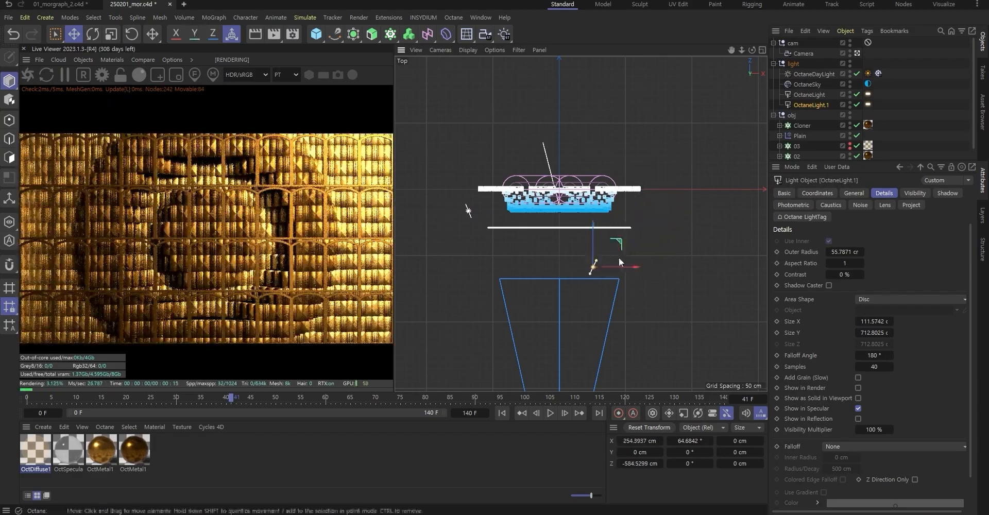
{"action": "key", "text": "r"}
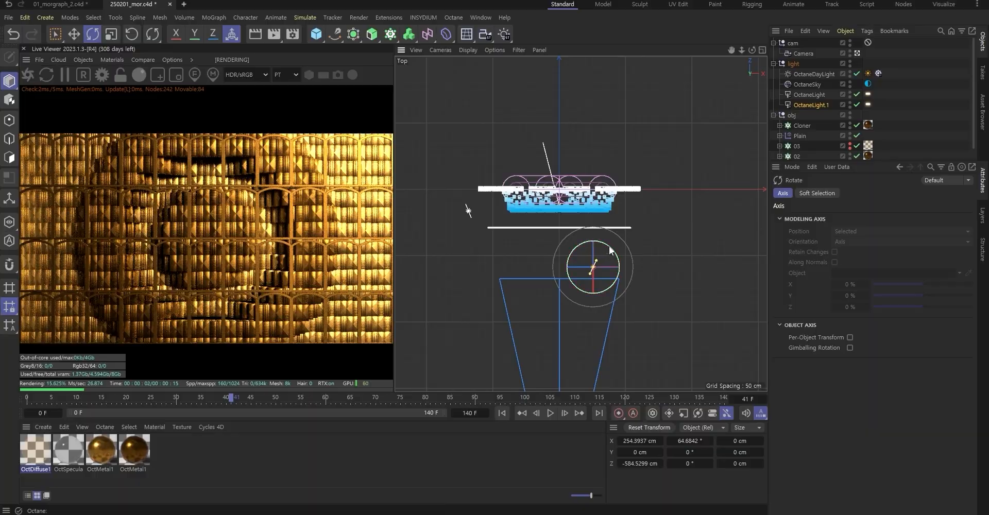
{"action": "left_click_drag", "start_coordinate": [609, 245], "coordinate": [625, 265]}
{"action": "key", "text": "e"}
Duplicate OctaneLight.1 and move the copy closer to the wall at about X 95 cm, Z -216 cm
{"action": "left_click", "coordinate": [798, 104], "text": "ctrl"}
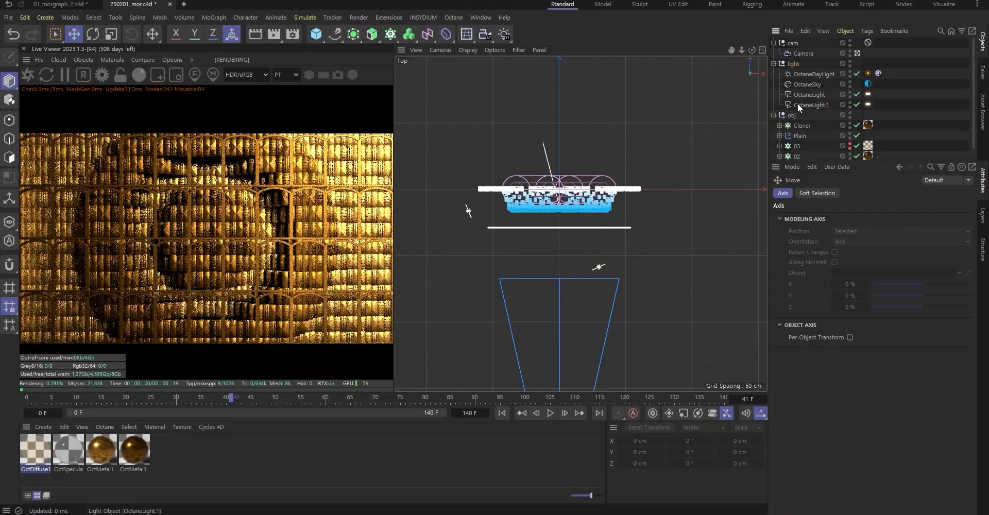
{"action": "left_click_drag", "start_coordinate": [808, 107], "coordinate": [808, 110], "text": "ctrl"}
{"action": "left_click_drag", "start_coordinate": [606, 244], "coordinate": [603, 218]}
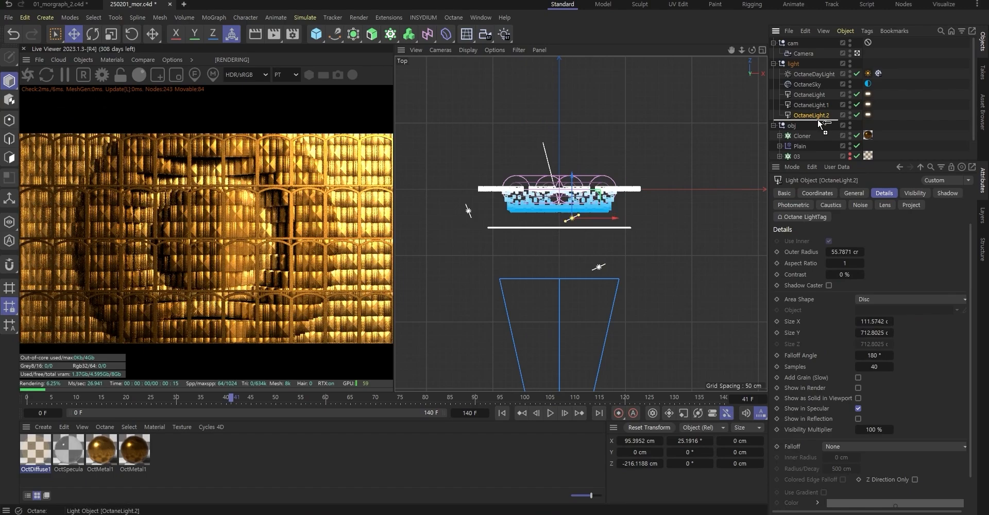
Duplicate OctaneLight.2, move the copy to about X -161 cm and rotate its heading to about -34.1°
{"action": "left_click_drag", "start_coordinate": [814, 118], "coordinate": [812, 119], "text": "ctrl"}
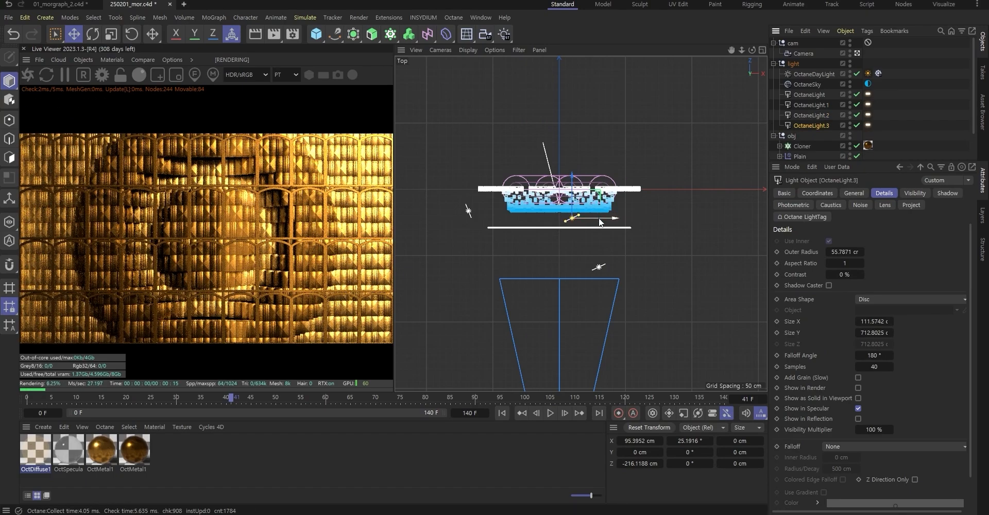
{"action": "left_click_drag", "start_coordinate": [599, 217], "coordinate": [536, 217]}
{"action": "key", "text": "r"}
{"action": "key", "text": "e"}
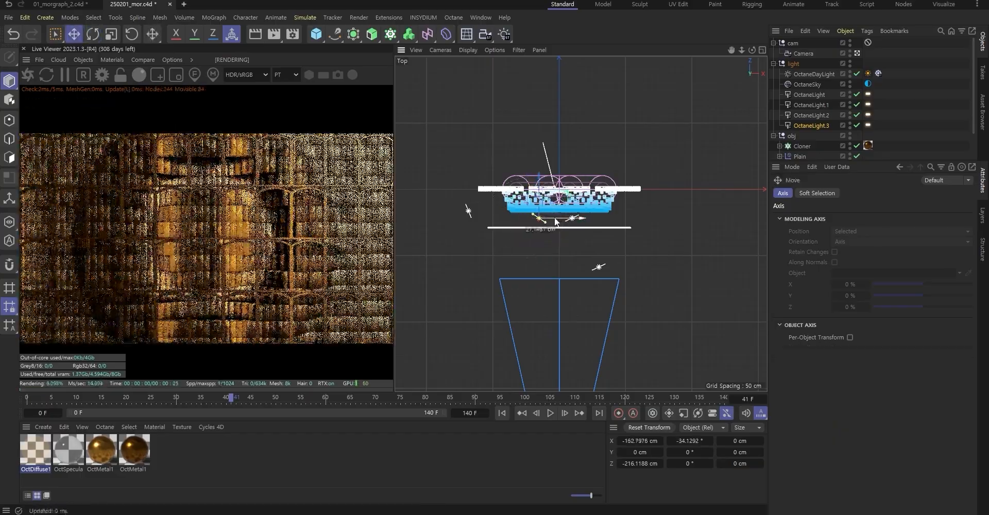
Narrow the discs of OctaneLight.3 and OctaneLight.2, and toggle both lights to compare their effect
{"action": "scroll", "coordinate": [536, 216], "scroll_direction": "up", "scroll_amount": 5}
{"action": "left_click", "coordinate": [532, 219]}
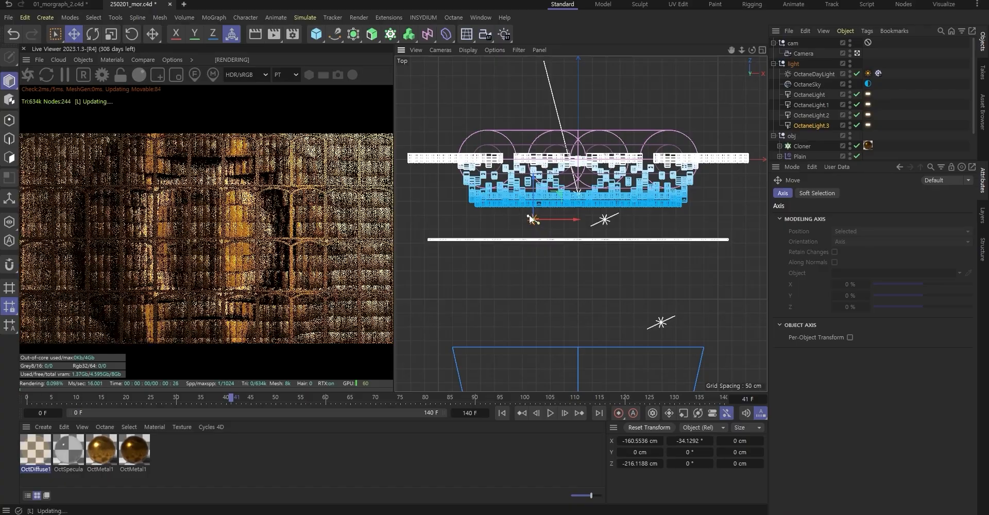
{"action": "left_click", "coordinate": [606, 222]}
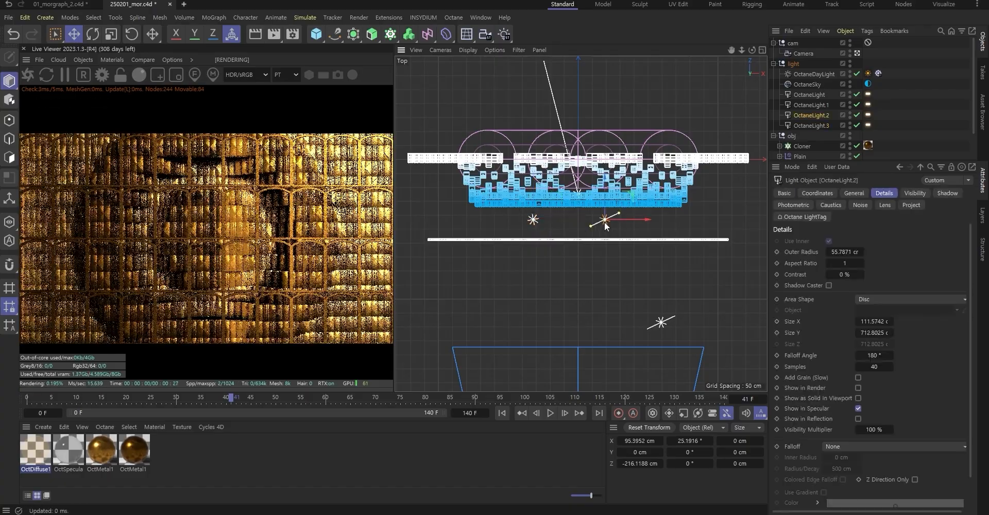
{"action": "left_click", "coordinate": [855, 115]}
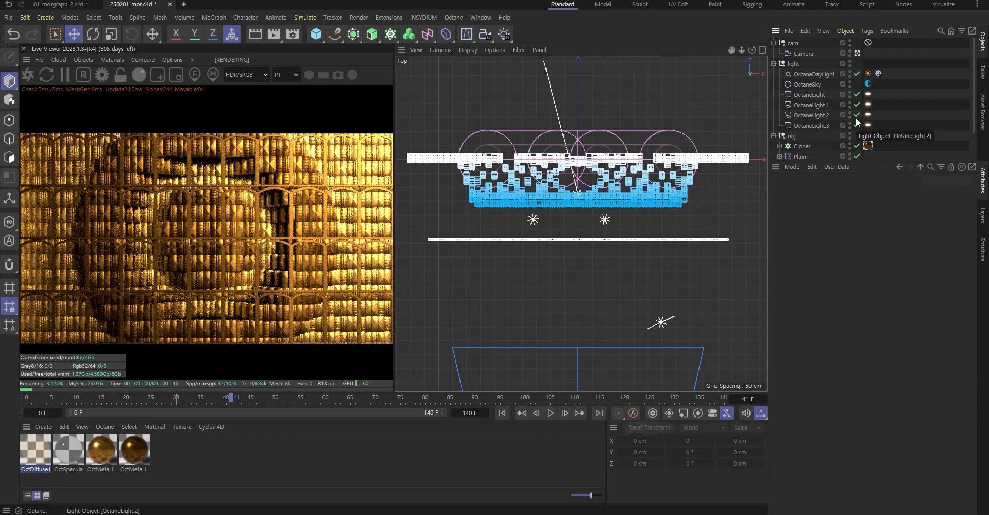
{"action": "left_click", "coordinate": [856, 125]}
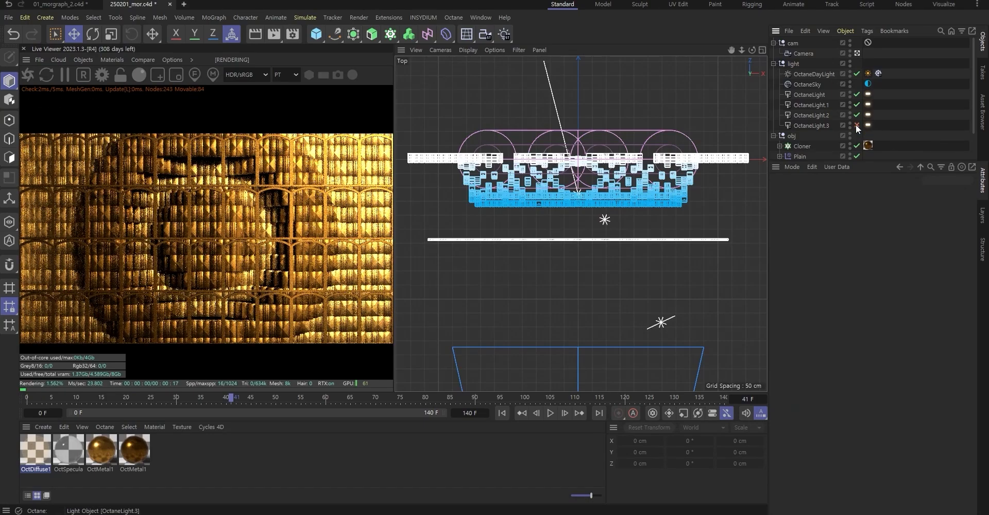
Adjust the width of OctaneLight.3's disc to about 29.8 cm and save the scene
{"action": "left_click", "coordinate": [811, 124]}
{"action": "scroll", "coordinate": [536, 224], "scroll_direction": "up", "scroll_amount": 3}
{"action": "left_click_drag", "start_coordinate": [534, 215], "coordinate": [537, 215]}
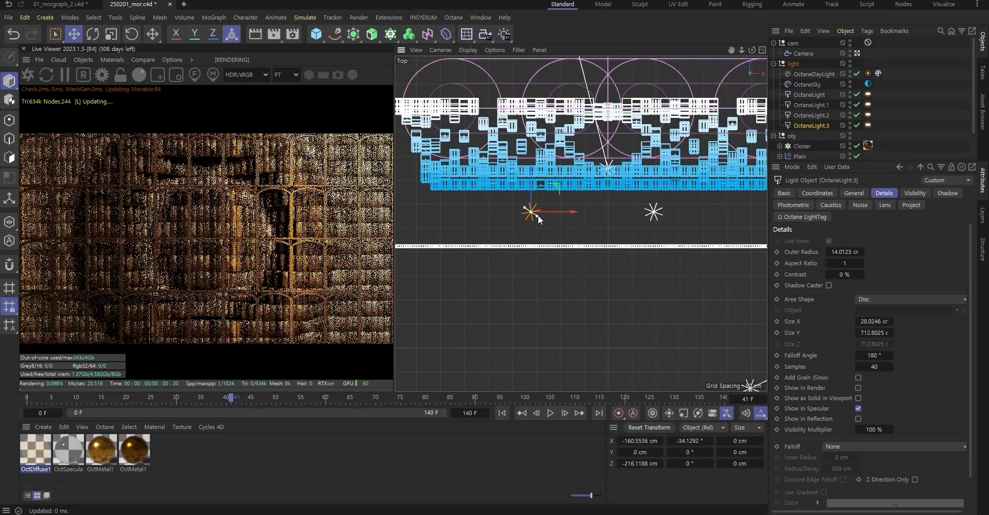
{"action": "scroll", "coordinate": [599, 221], "scroll_direction": "down", "scroll_amount": 4}
{"action": "key", "text": "ctrl+s"}
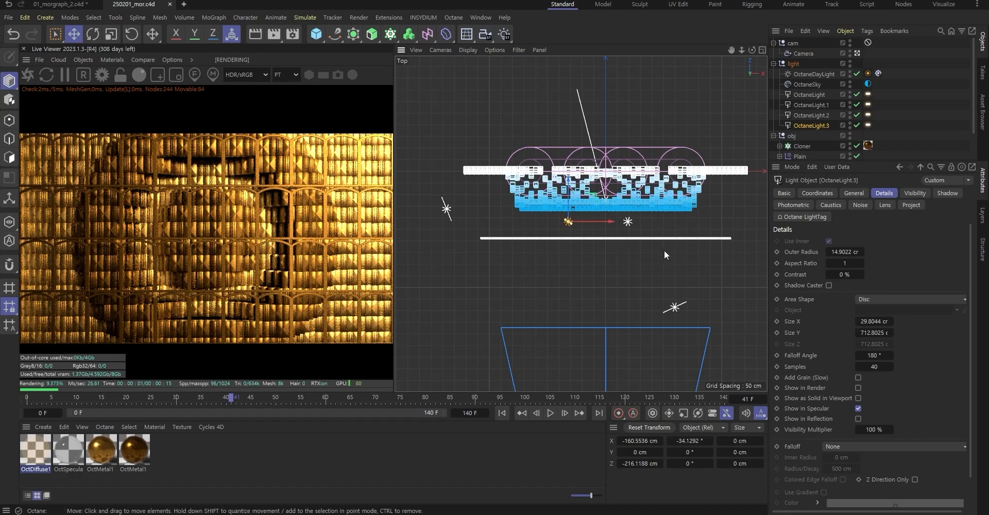
Duplicate OctaneLight.3, move the copy to about Z -323 cm and rotate its heading to about -190.3°
{"action": "scroll", "coordinate": [651, 252], "scroll_direction": "down", "scroll_amount": 2}
{"action": "left_click_drag", "start_coordinate": [905, 93], "coordinate": [830, 133]}
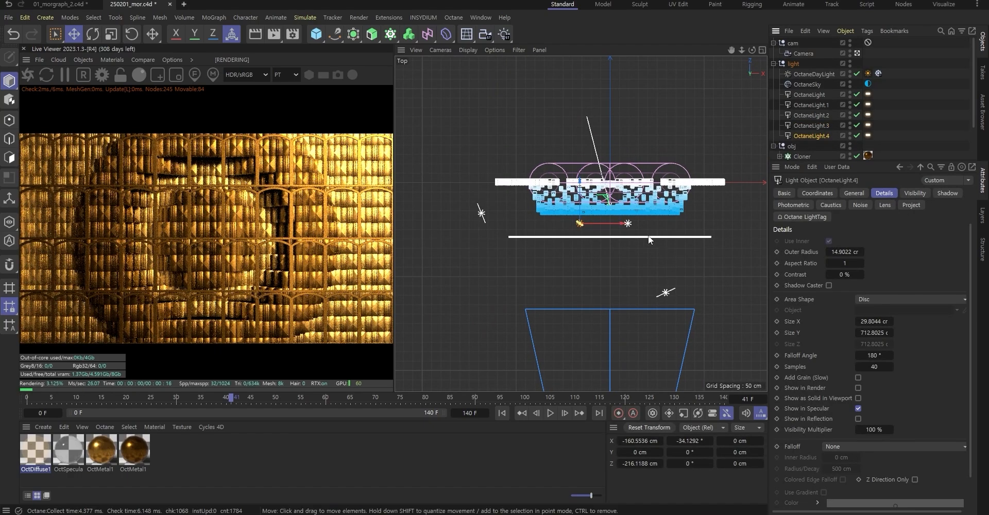
{"action": "key", "text": "r"}
{"action": "left_click_drag", "start_coordinate": [578, 210], "coordinate": [577, 260]}
{"action": "key", "text": "e"}
{"action": "scroll", "coordinate": [578, 246], "scroll_direction": "up", "scroll_amount": 2}
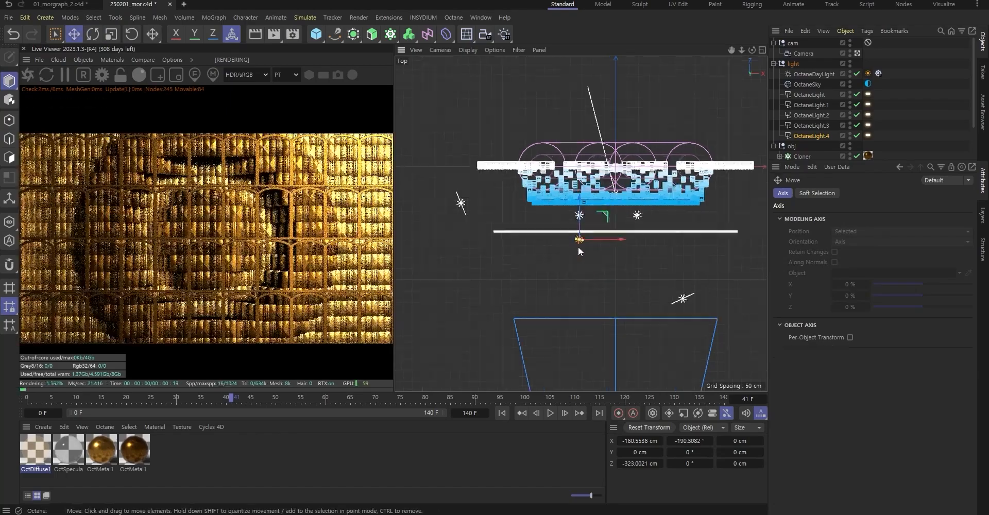
Move OctaneLight.4 to about X -52 cm and Z -238 cm, and rotate its heading to about -179.8°
{"action": "scroll", "coordinate": [641, 258], "scroll_direction": "down", "scroll_amount": 2}
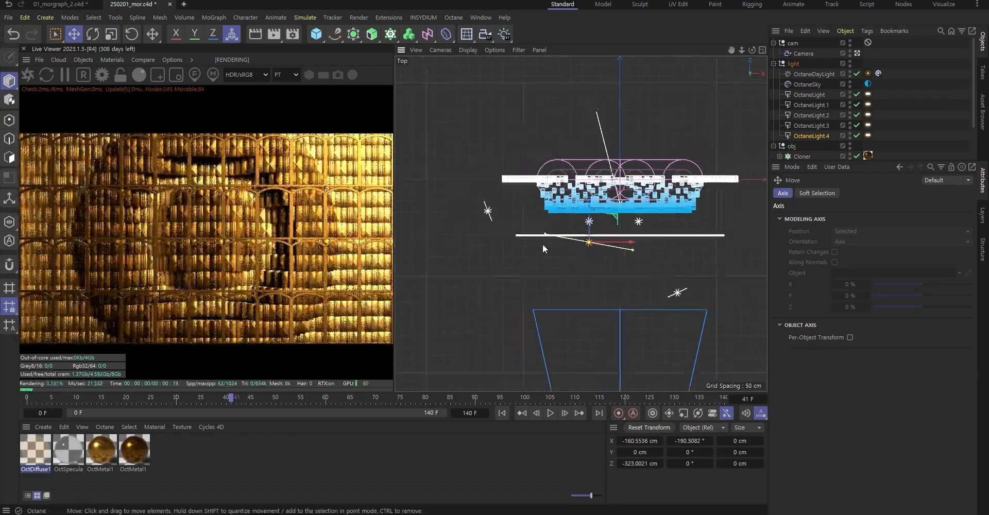
{"action": "mouse_move", "coordinate": [591, 205]}
{"action": "left_mouse_down"}
{"action": "mouse_move", "coordinate": [591, 184]}
{"action": "mouse_move", "coordinate": [603, 198]}
{"action": "mouse_move", "coordinate": [588, 202]}
{"action": "left_mouse_up"}
{"action": "scroll", "coordinate": [613, 221], "scroll_direction": "up", "scroll_amount": 2}
{"action": "key", "text": "r"}
{"action": "key", "text": "e"}
{"action": "middle_click_drag", "start_coordinate": [617, 222], "coordinate": [547, 225]}
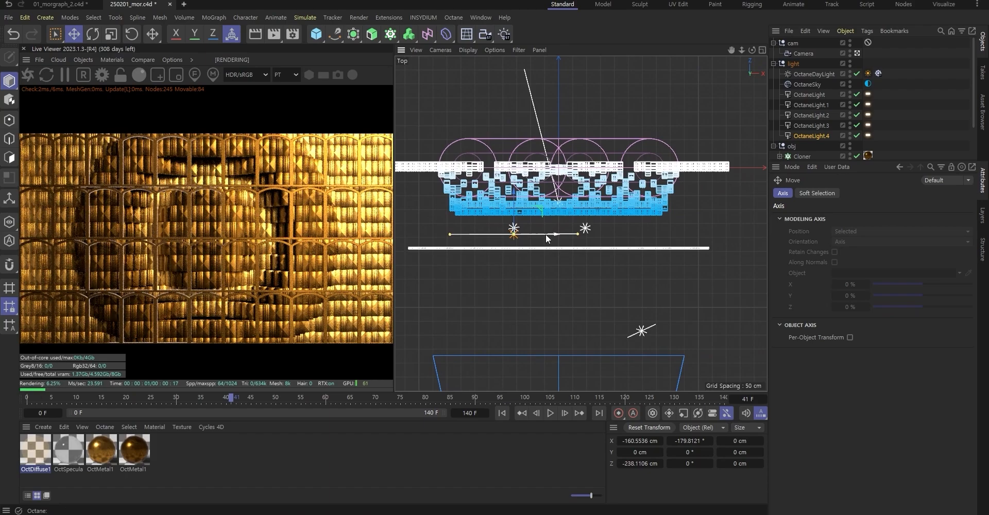
{"action": "left_click_drag", "start_coordinate": [544, 238], "coordinate": [575, 237]}
Disable the daylight and the other disc lights so that only OctaneLight.4 lights the scene
{"action": "left_click_drag", "start_coordinate": [857, 94], "coordinate": [860, 113]}
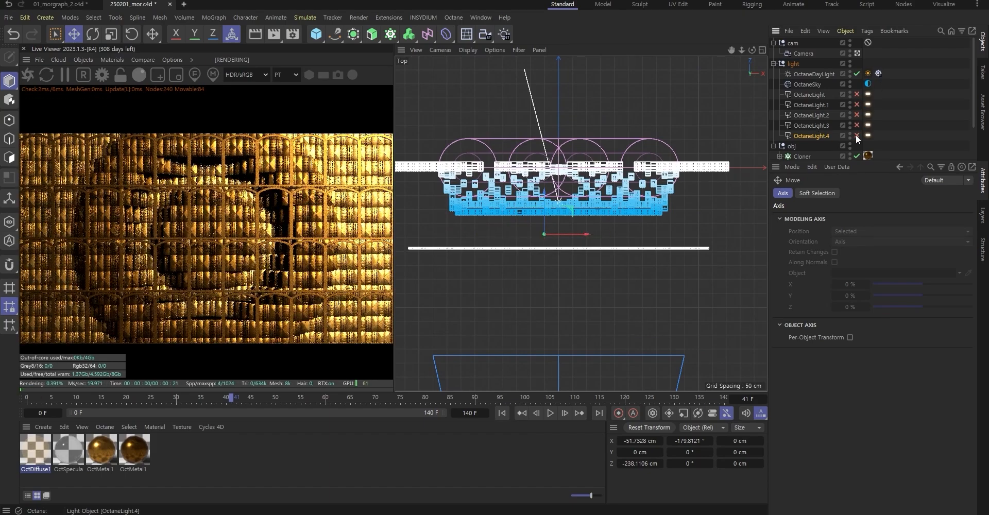
{"action": "left_click", "coordinate": [857, 74]}
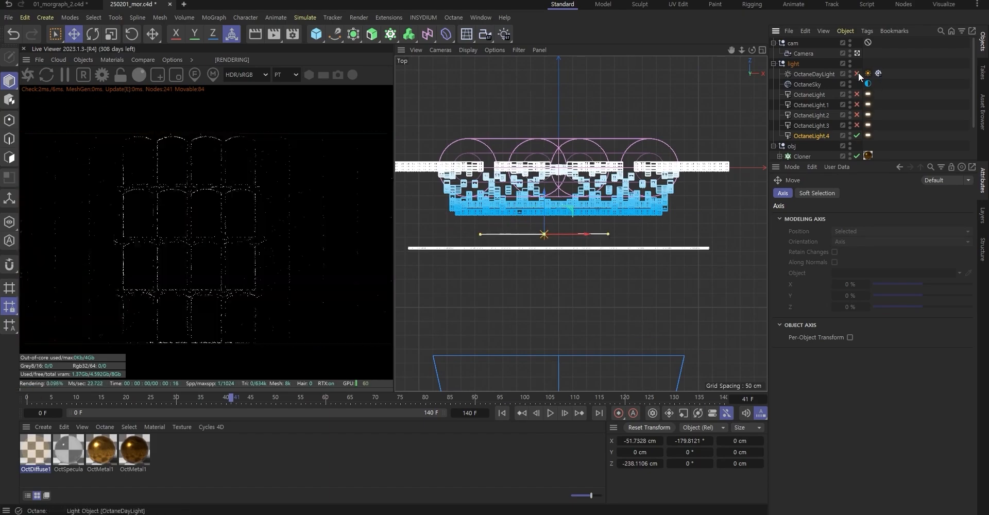
{"action": "left_click", "coordinate": [857, 136]}
{"action": "left_click", "coordinate": [856, 135]}
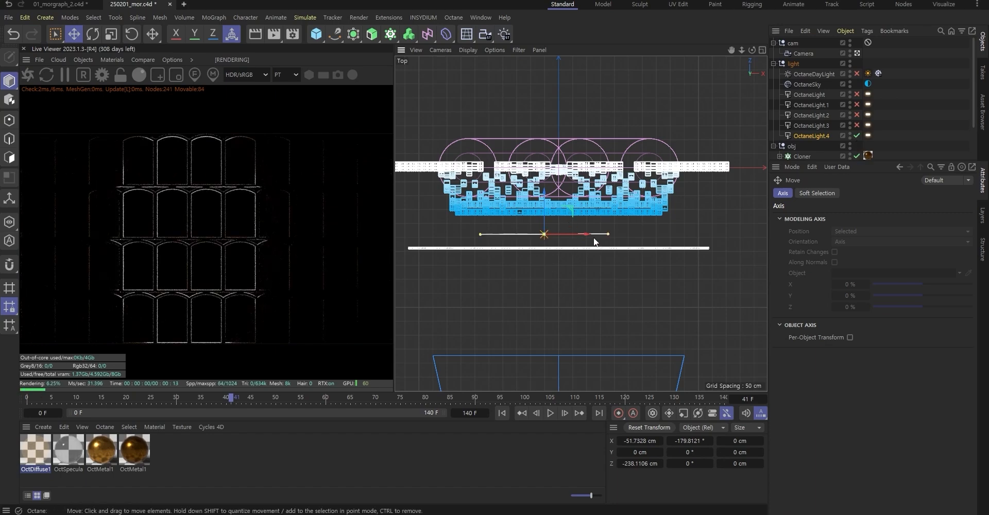
Widen OctaneLight.4's disc to about 996 cm and move the light to about X 20 cm
{"action": "scroll", "coordinate": [594, 237], "scroll_direction": "down", "scroll_amount": 2}
{"action": "left_click_drag", "start_coordinate": [605, 235], "coordinate": [663, 235]}
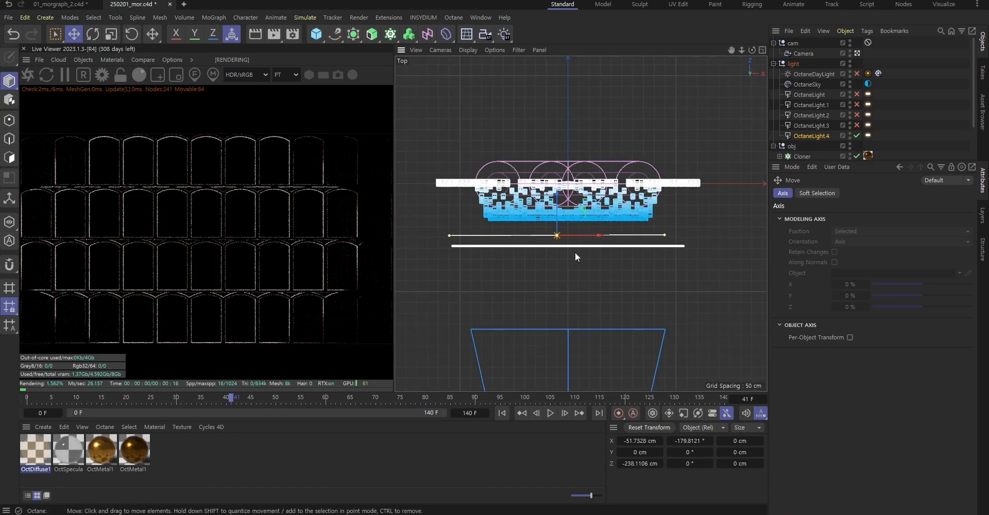
{"action": "left_click_drag", "start_coordinate": [598, 234], "coordinate": [614, 234]}
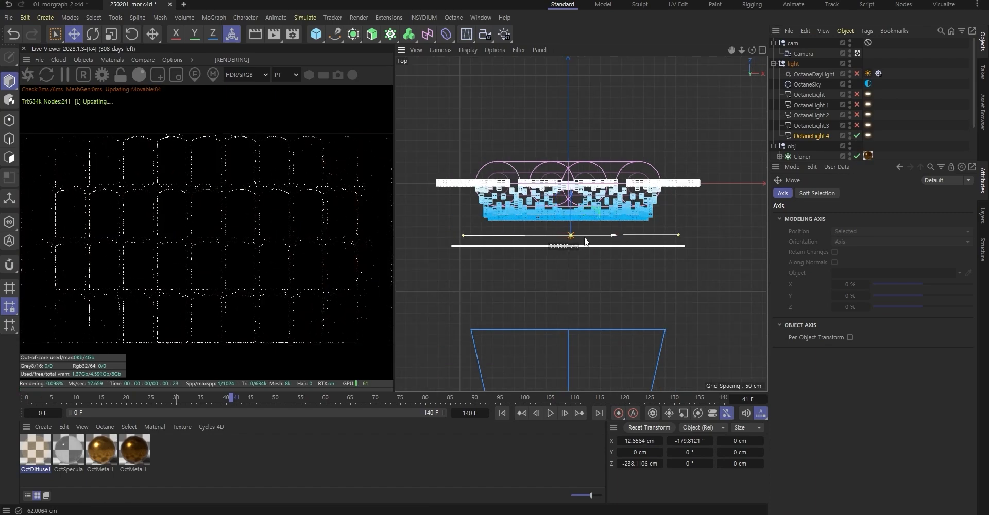
Re-enable the daylight and the lights OctaneLight through OctaneLight.3, and save the scene
{"action": "left_click", "coordinate": [857, 94]}
{"action": "left_click", "coordinate": [856, 104]}
{"action": "left_click", "coordinate": [856, 115]}
{"action": "left_click", "coordinate": [857, 125]}
{"action": "left_click", "coordinate": [857, 73]}
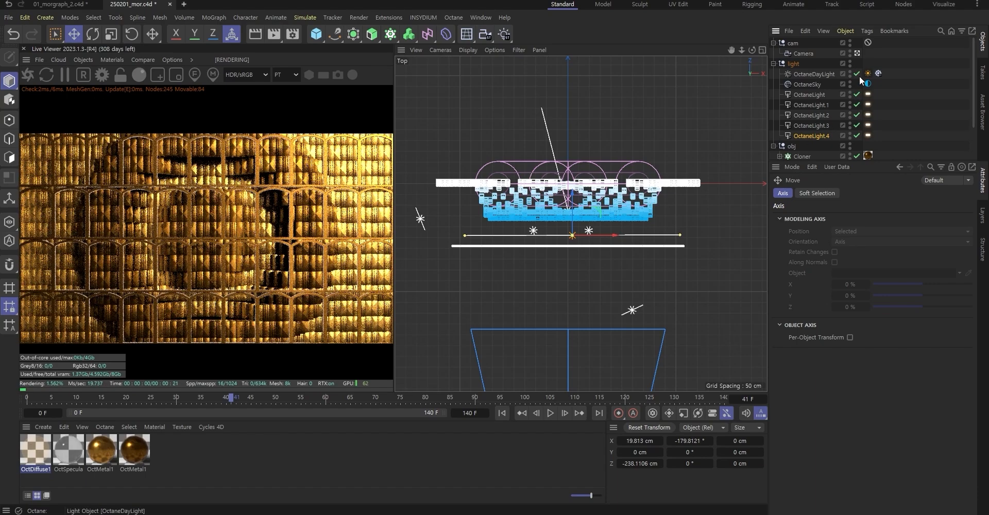
{"action": "left_click", "coordinate": [816, 135]}
{"action": "key", "text": "ctrl+s"}
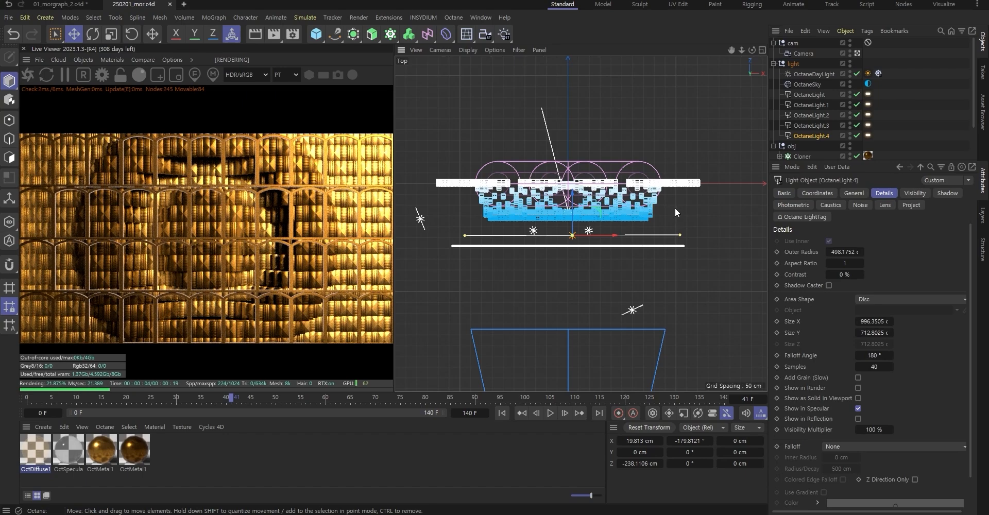
At frame 50, duplicate OctaneLight.4 and move the copy behind the wall to about Z 209 cm
{"action": "scroll", "coordinate": [674, 222], "scroll_direction": "down", "scroll_amount": 1}
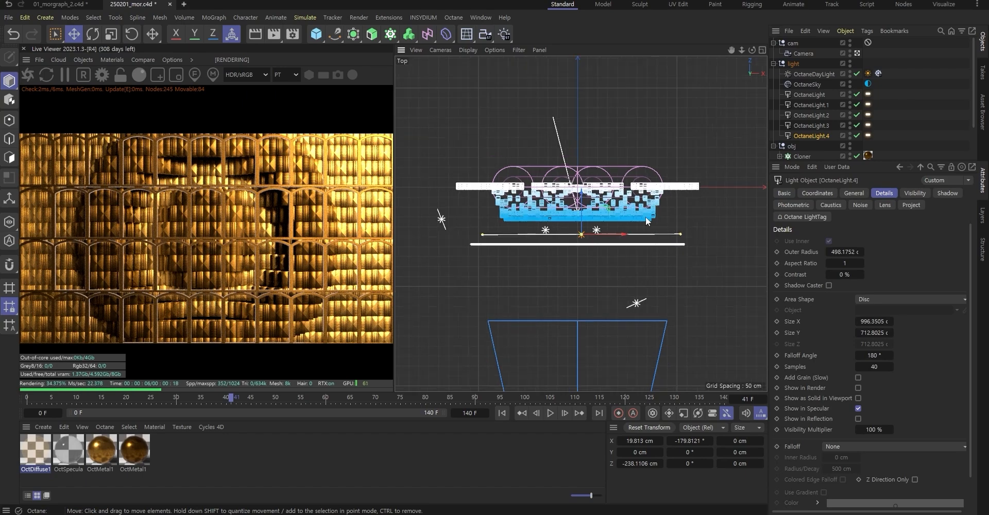
{"action": "scroll", "coordinate": [645, 216], "scroll_direction": "down", "scroll_amount": 2}
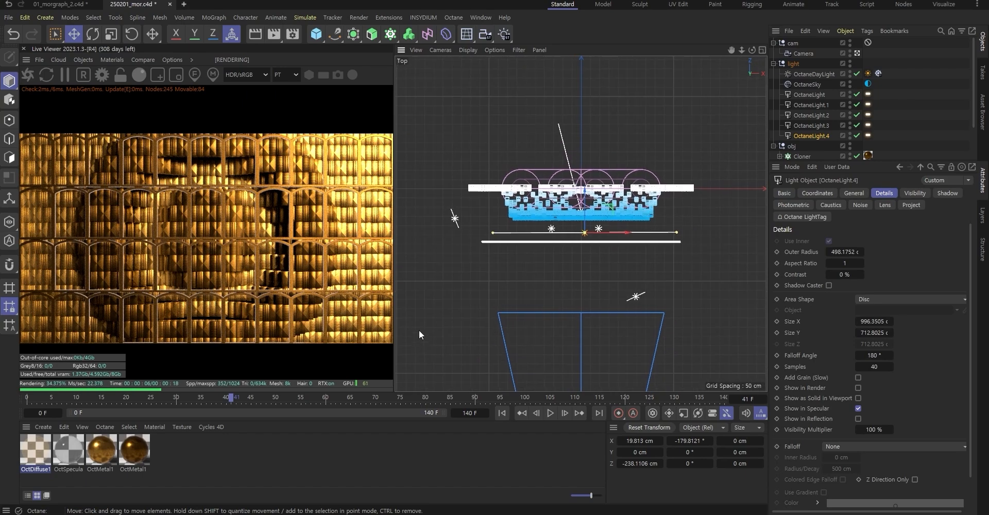
{"action": "left_click_drag", "start_coordinate": [237, 397], "coordinate": [276, 399]}
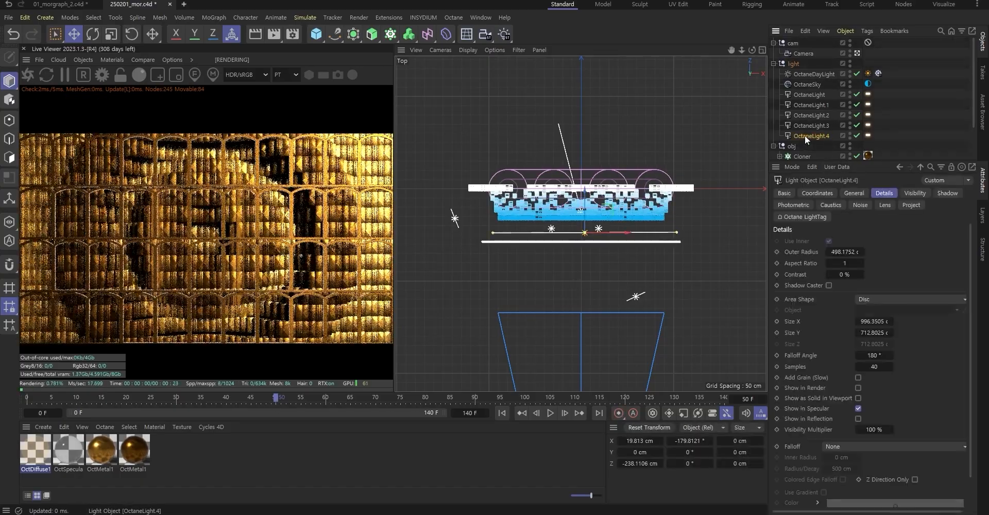
{"action": "left_click_drag", "start_coordinate": [804, 135], "coordinate": [807, 145], "text": "ctrl"}
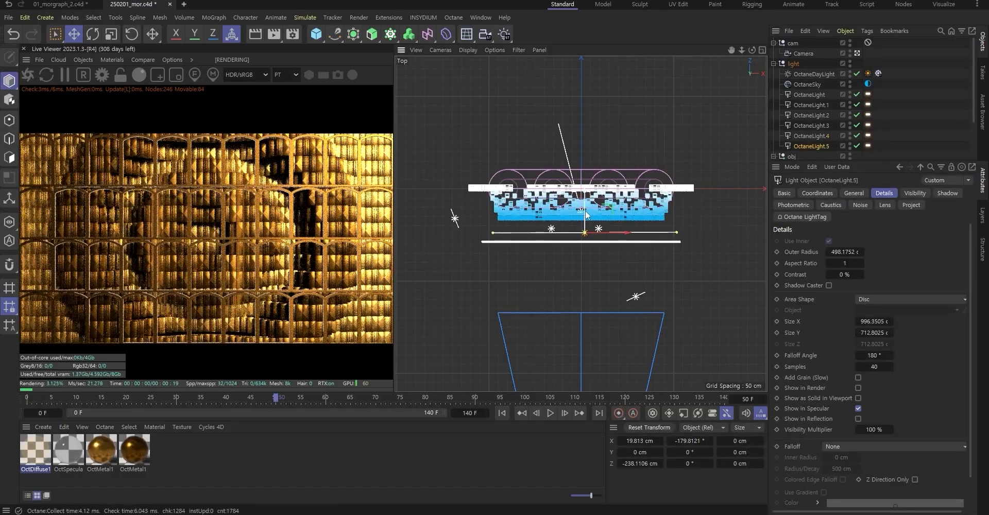
{"action": "left_click_drag", "start_coordinate": [585, 215], "coordinate": [596, 134]}
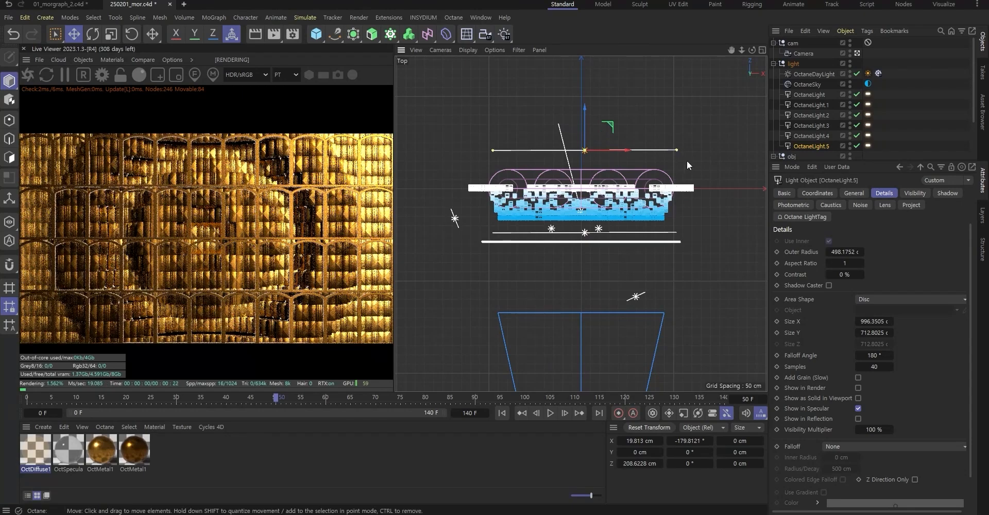
Disable the daylight and the other disc lights so that only OctaneLight.5 lights the scene
{"action": "left_click", "coordinate": [857, 74]}
{"action": "left_click_drag", "start_coordinate": [856, 94], "coordinate": [855, 145]}
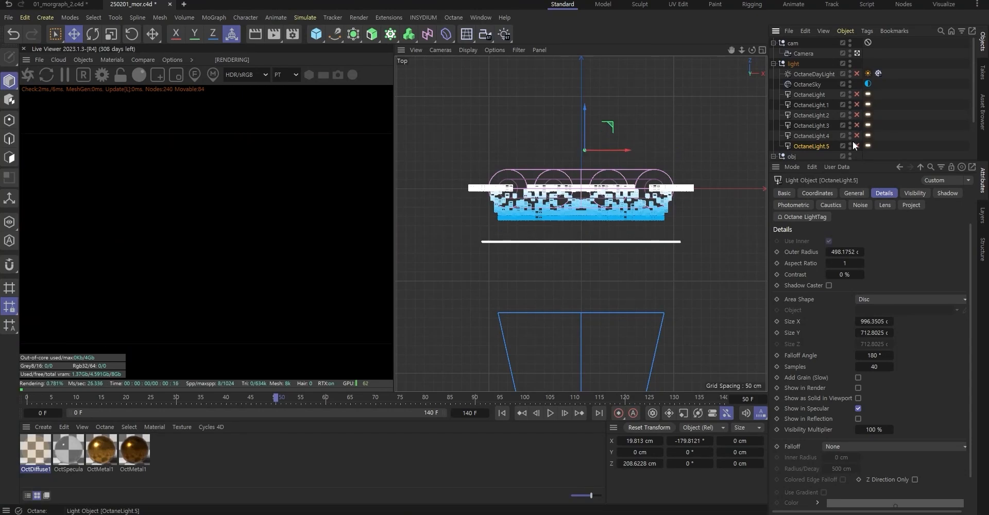
{"action": "left_click", "coordinate": [902, 123]}
{"action": "left_click", "coordinate": [857, 147]}
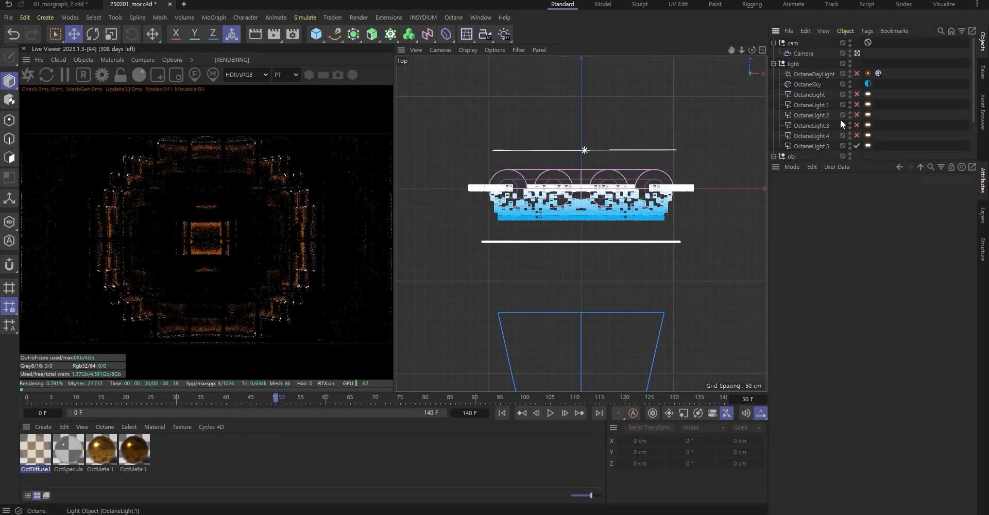
{"action": "left_click", "coordinate": [818, 144]}
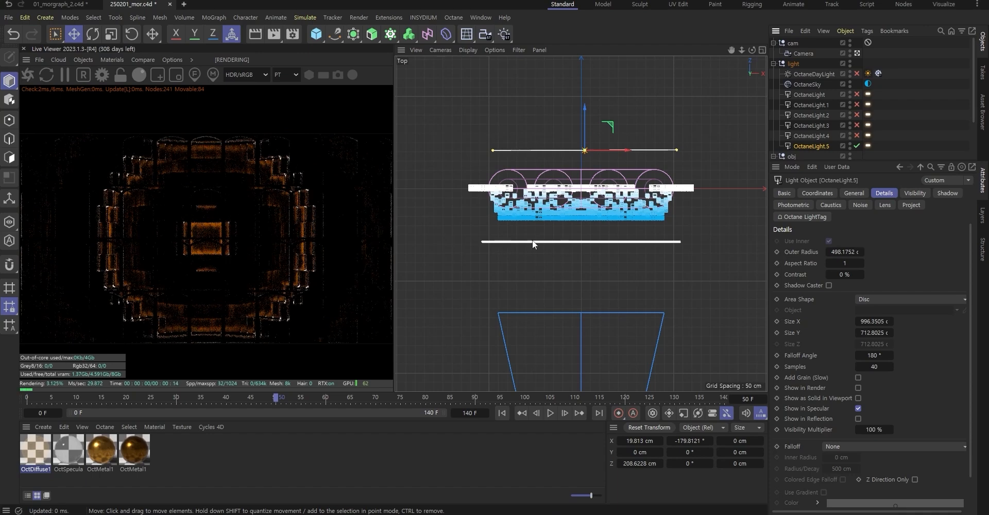
Narrow OctaneLight.5's disc to about 786 cm and set its Octane light power to 20
{"action": "left_click_drag", "start_coordinate": [677, 149], "coordinate": [658, 151]}
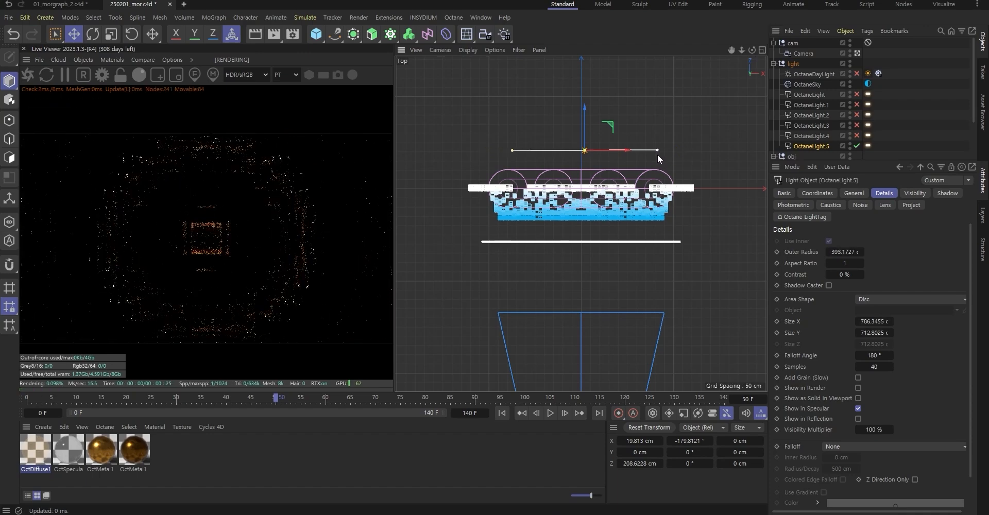
{"action": "left_click", "coordinate": [868, 146]}
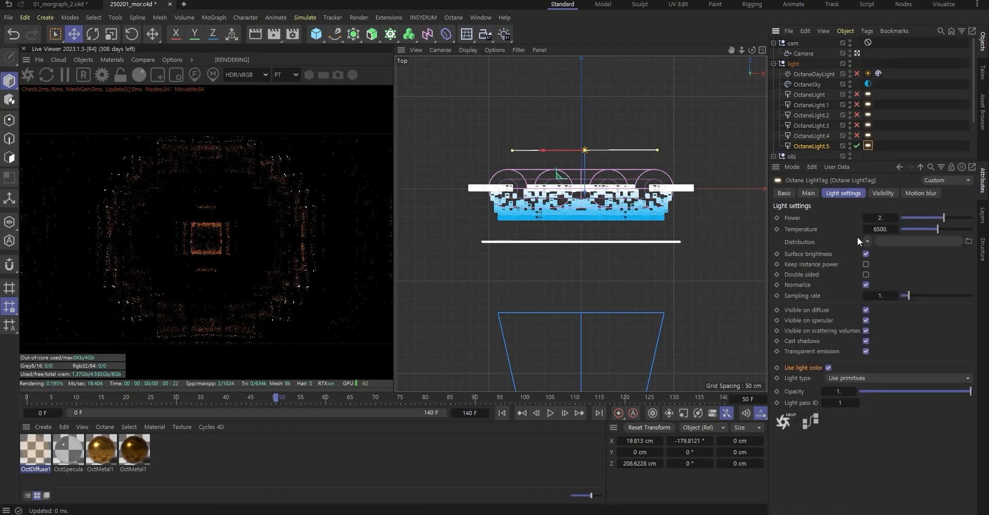
{"action": "left_click", "coordinate": [883, 216]}
{"action": "type", "text": "20"}
{"action": "key", "text": "Return"}
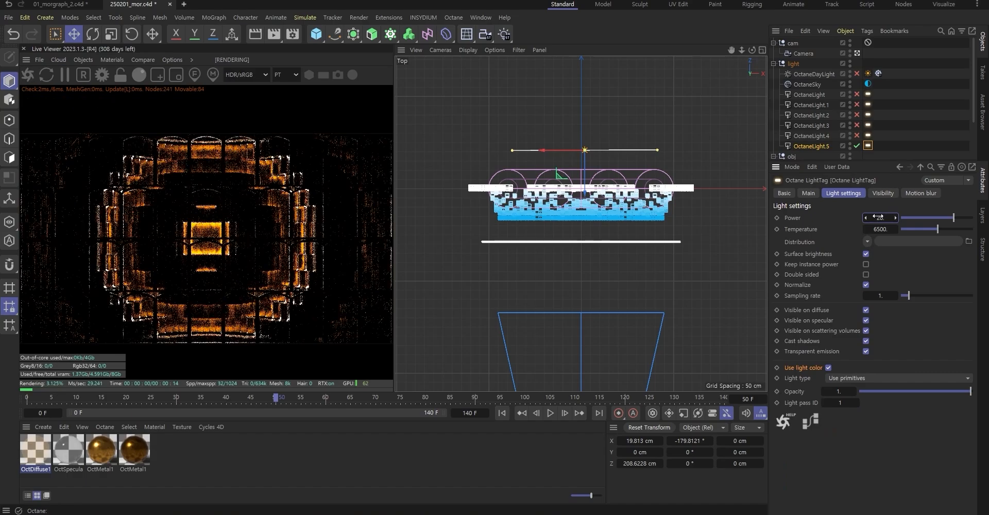
Re-enable the daylight and the lights OctaneLight through OctaneLight.4, and save the scene
{"action": "left_click_drag", "start_coordinate": [856, 73], "coordinate": [856, 135]}
{"action": "left_click", "coordinate": [734, 171]}
{"action": "key", "text": "ctrl+s"}
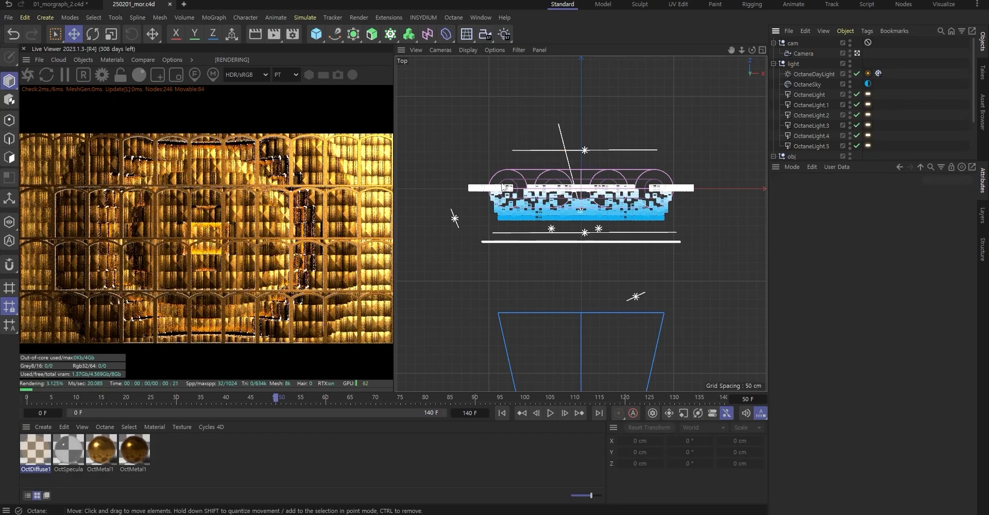
Set OctaneLight's colour to blue with a hue of 207° and a saturation of 83%
{"action": "middle_click", "coordinate": [733, 171]}
{"action": "middle_click", "coordinate": [492, 135]}
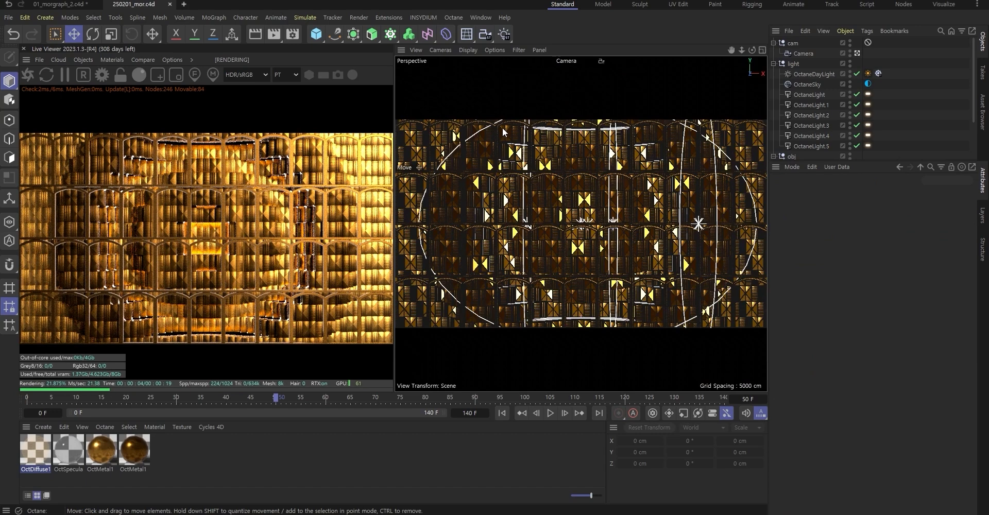
{"action": "scroll", "coordinate": [852, 119], "scroll_direction": "down", "scroll_amount": 3}
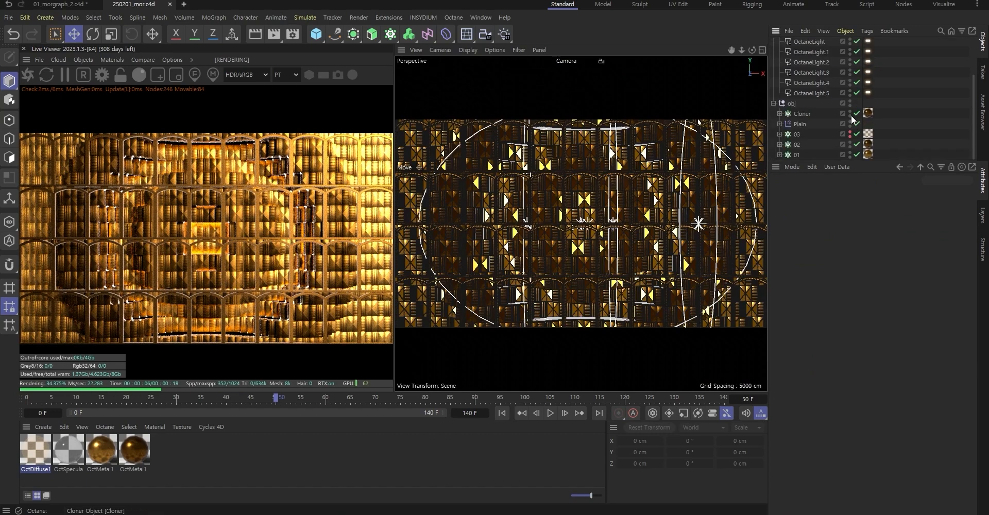
{"action": "scroll", "coordinate": [852, 119], "scroll_direction": "up", "scroll_amount": 3}
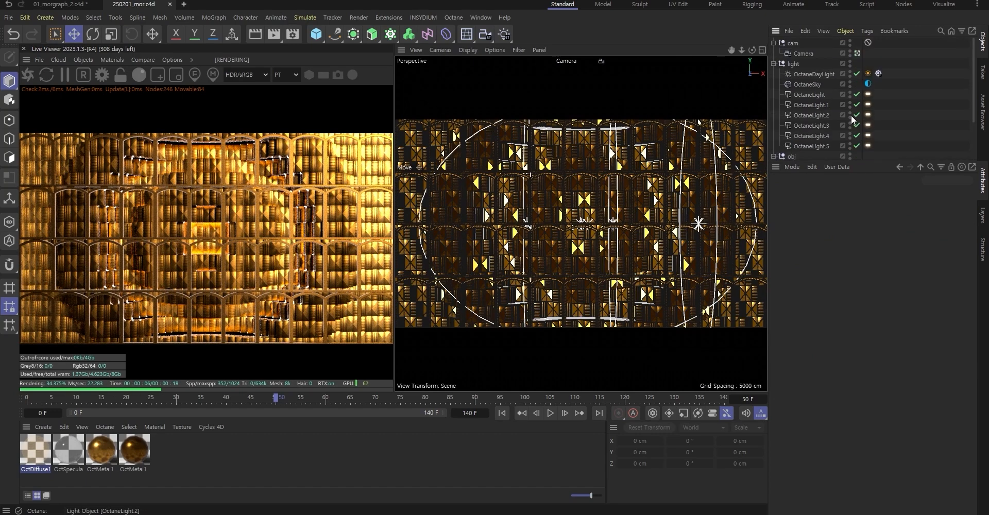
{"action": "left_click", "coordinate": [816, 94]}
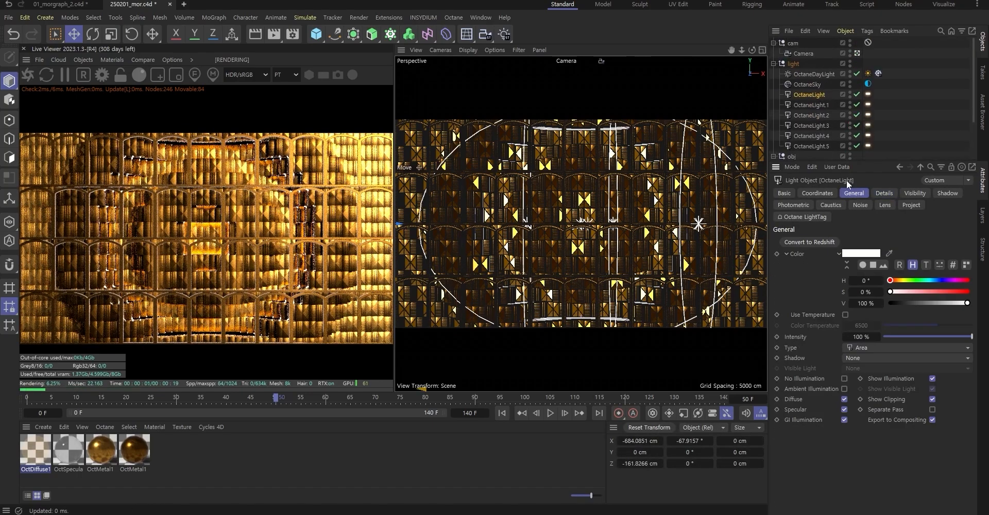
{"action": "middle_click", "coordinate": [686, 194]}
{"action": "middle_click", "coordinate": [673, 177]}
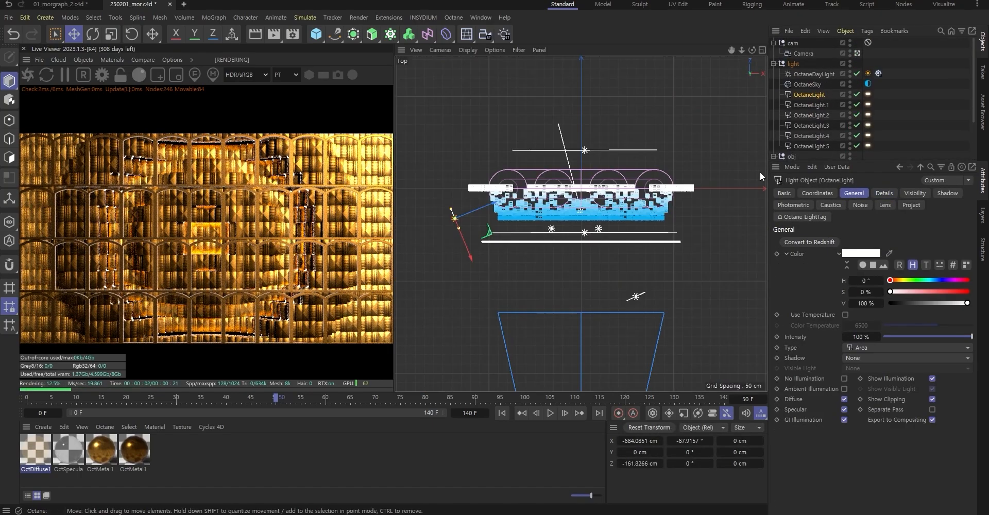
{"action": "left_click", "coordinate": [934, 279]}
{"action": "left_click", "coordinate": [938, 291]}
{"action": "left_click_drag", "start_coordinate": [938, 290], "coordinate": [955, 291]}
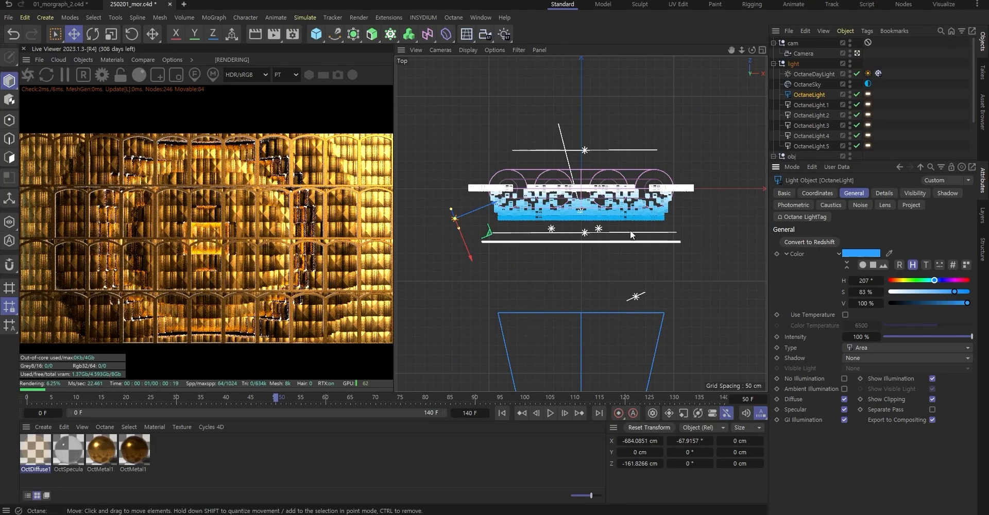
Colour OctaneLight.2 orange with hue 33° and saturation 60%, and OctaneLight.3 blue with hue 212° and saturation 72%
{"action": "left_click", "coordinate": [598, 228]}
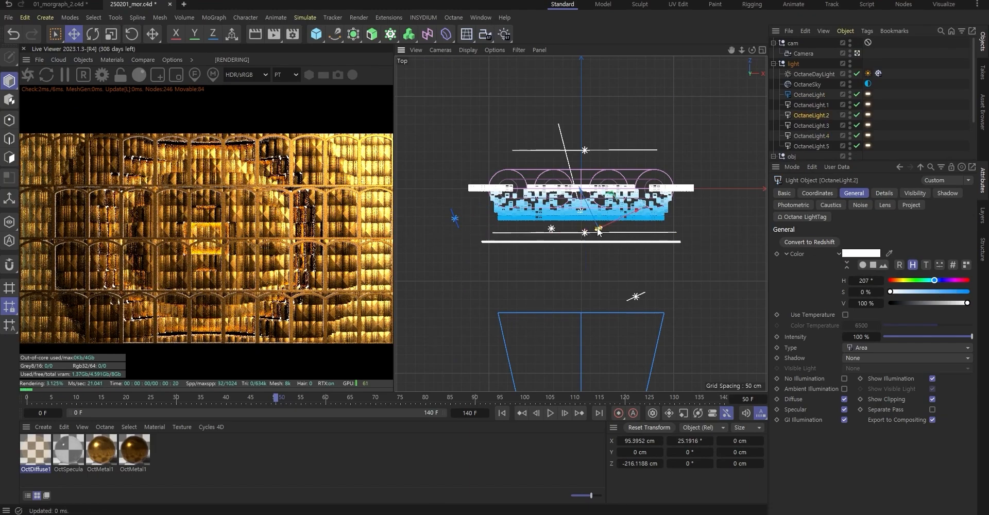
{"action": "scroll", "coordinate": [600, 231], "scroll_direction": "up", "scroll_amount": 1}
{"action": "left_click", "coordinate": [899, 279]}
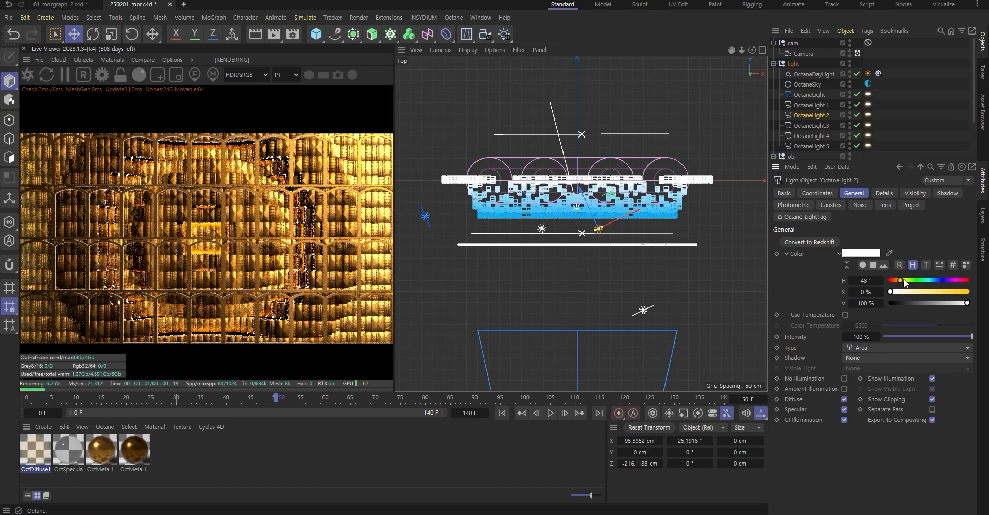
{"action": "left_click", "coordinate": [936, 291]}
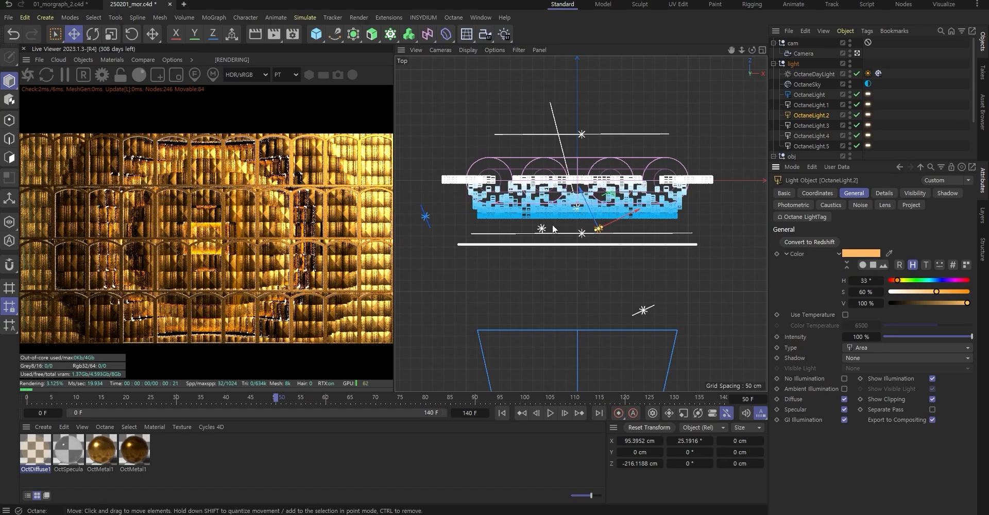
{"action": "left_click", "coordinate": [541, 229]}
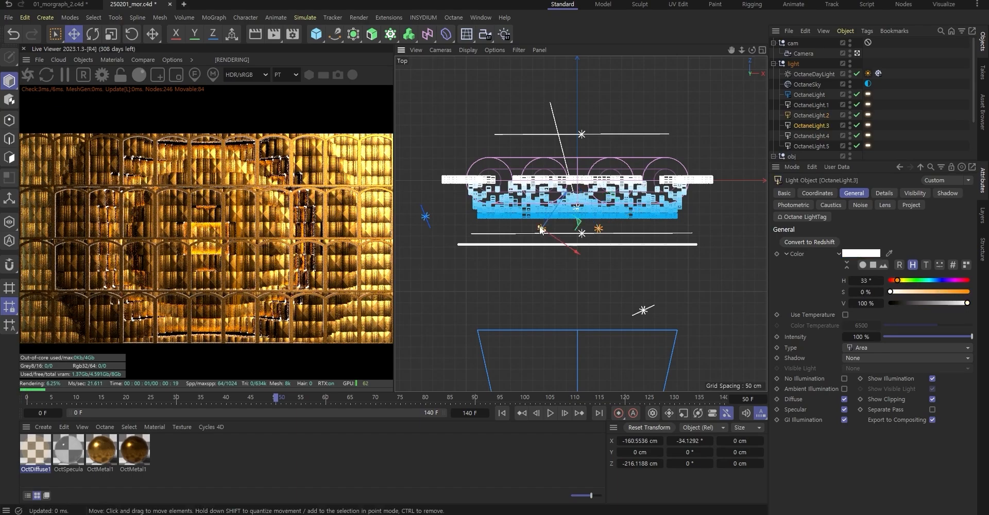
{"action": "left_click", "coordinate": [945, 291]}
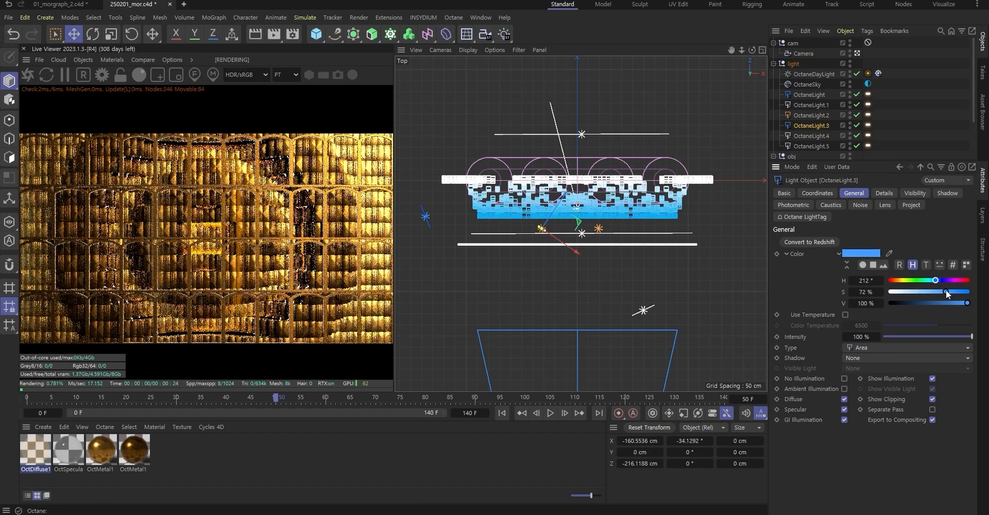
Try a power of 5 on OctaneLight.3's Octane light tag, and undo the change
{"action": "left_click", "coordinate": [868, 125]}
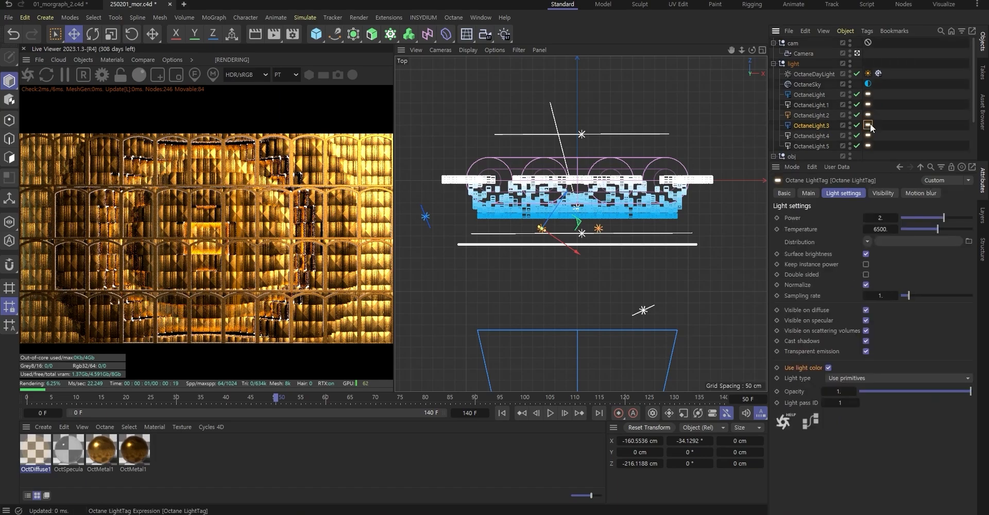
{"action": "left_click", "coordinate": [880, 218]}
{"action": "type", "text": "5"}
{"action": "key", "text": "Return"}
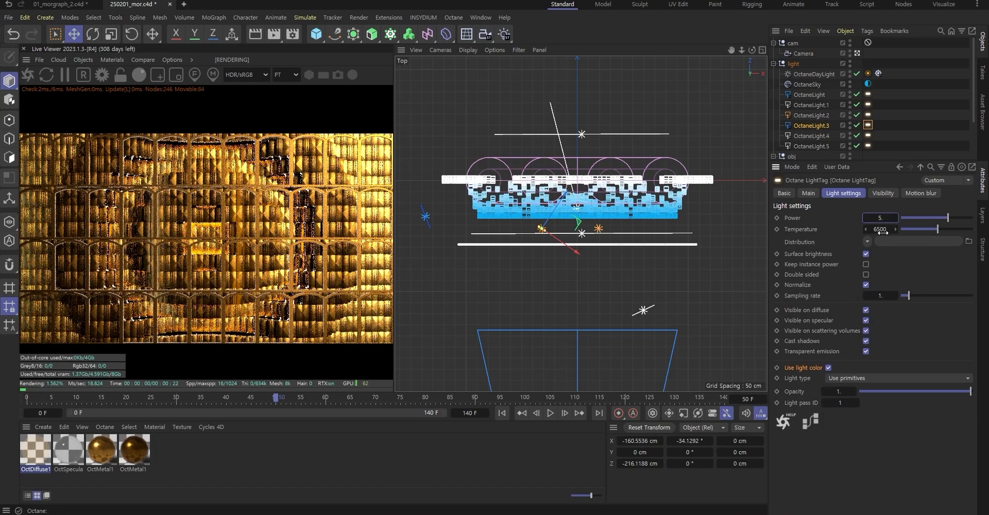
{"action": "key", "text": "ctrl+z"}
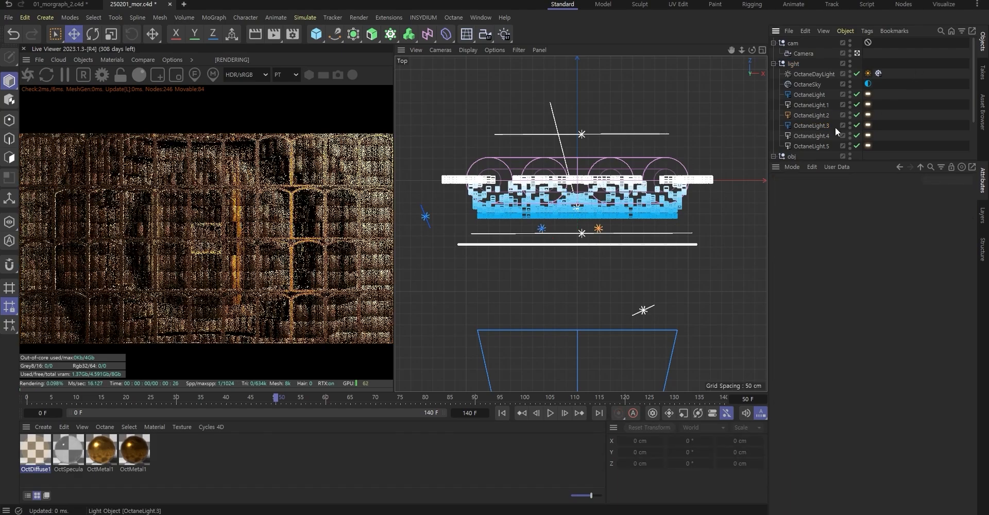
Colour OctaneLight.4 blue with a hue of 212° and OctaneLight.5 orange with hue 38° and saturation 75%, and save the scene
{"action": "left_click", "coordinate": [801, 135]}
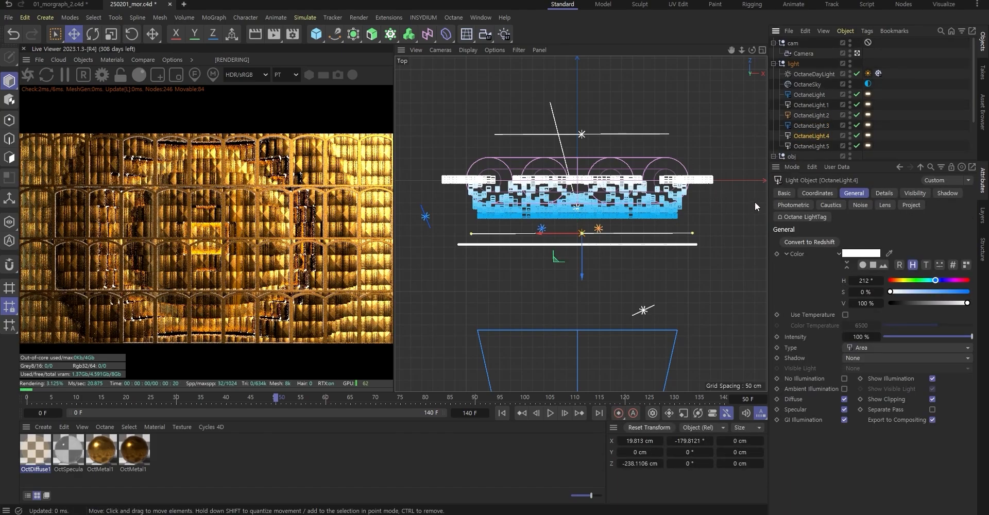
{"action": "left_click", "coordinate": [945, 292]}
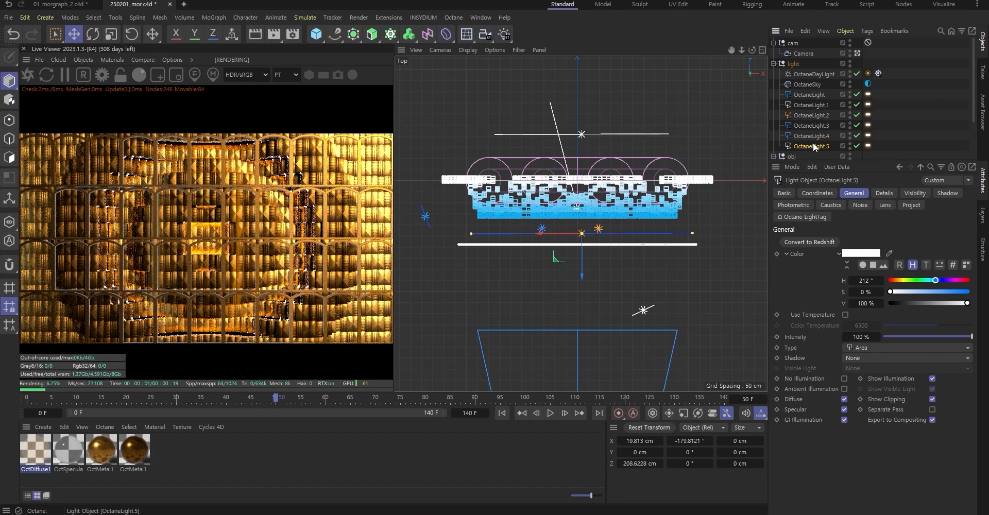
{"action": "left_click", "coordinate": [910, 78]}
{"action": "key", "text": "ctrl+s"}
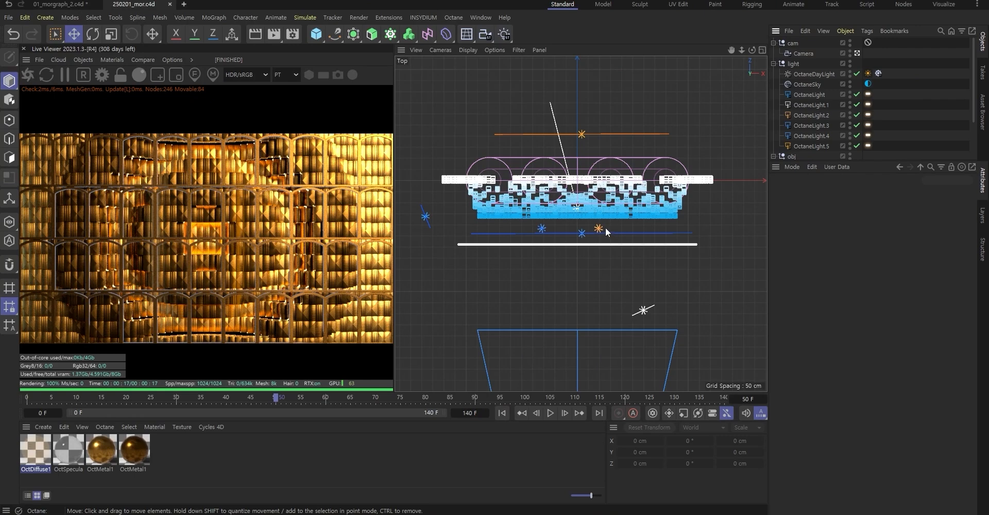
Make the 03 cloner visible again and set the saturation of OctaneLight.3's blue colour to 92%
{"action": "scroll", "coordinate": [813, 114], "scroll_direction": "down", "scroll_amount": 3}
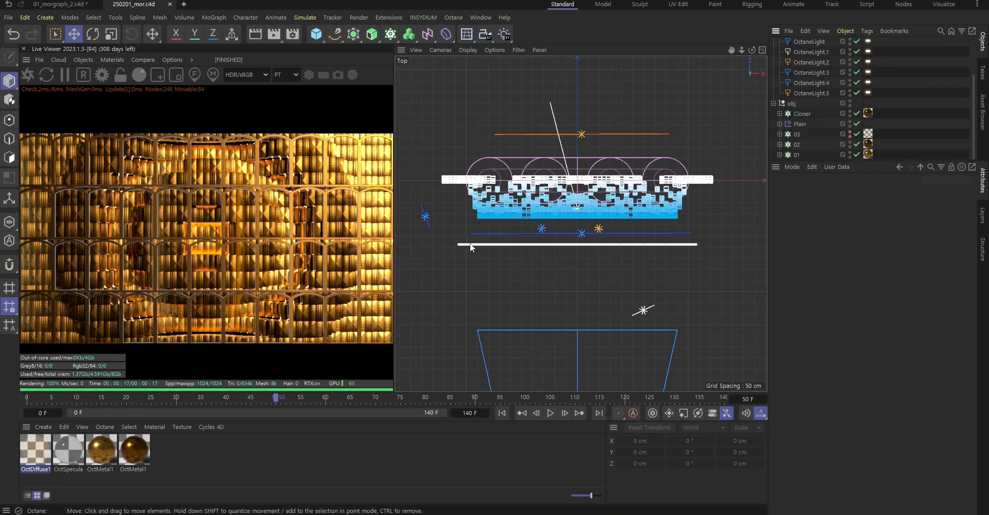
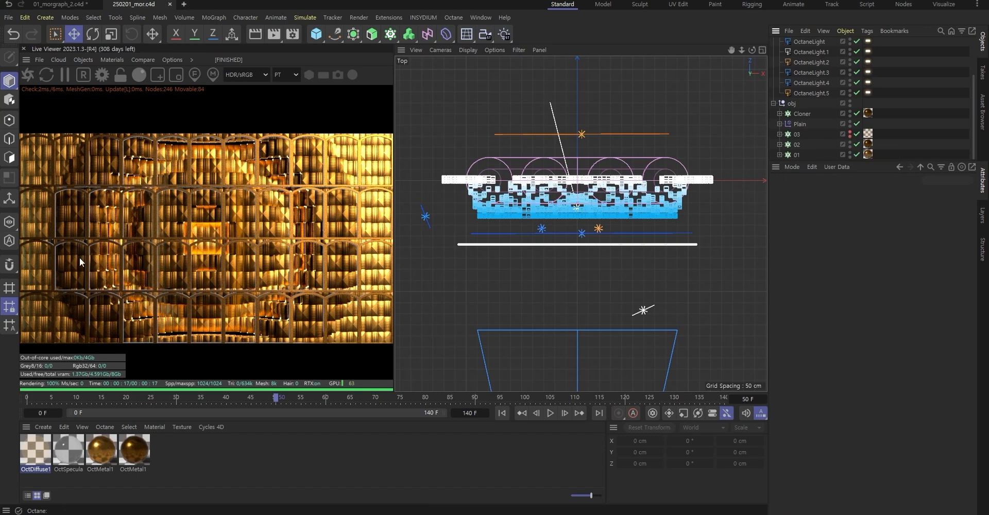
{"action": "left_click", "coordinate": [850, 133]}
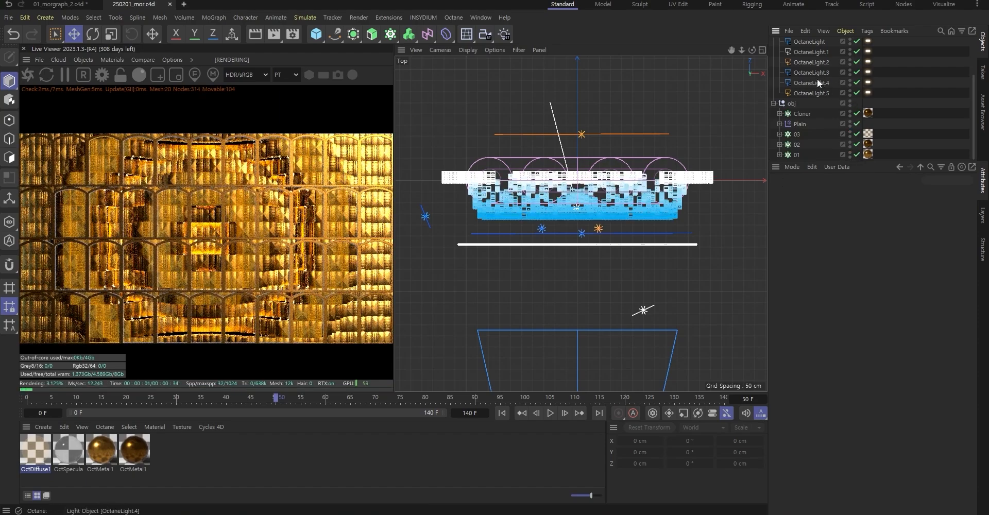
{"action": "left_click", "coordinate": [811, 72]}
{"action": "left_click_drag", "start_coordinate": [945, 291], "coordinate": [961, 292]}
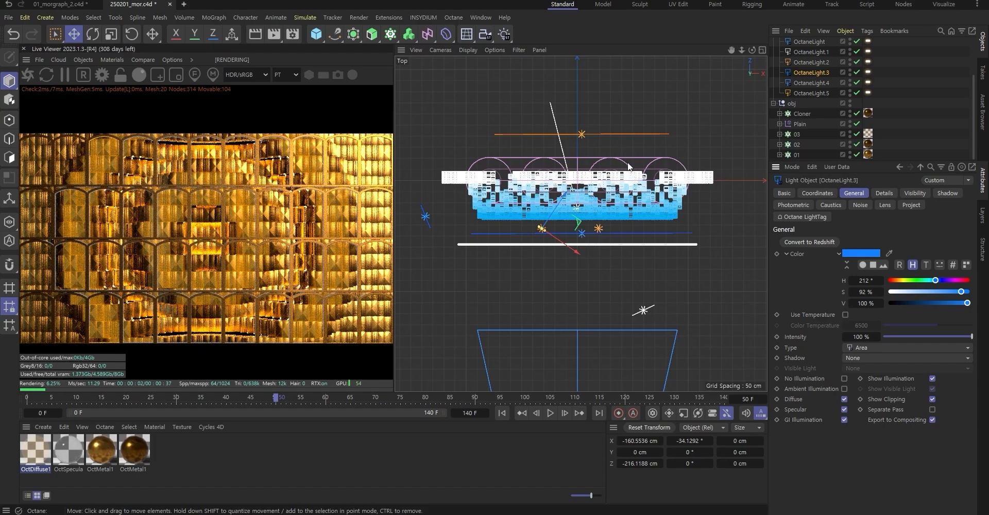
Try a power of 200 on OctaneLight's Octane light tag
{"action": "left_click", "coordinate": [589, 132]}
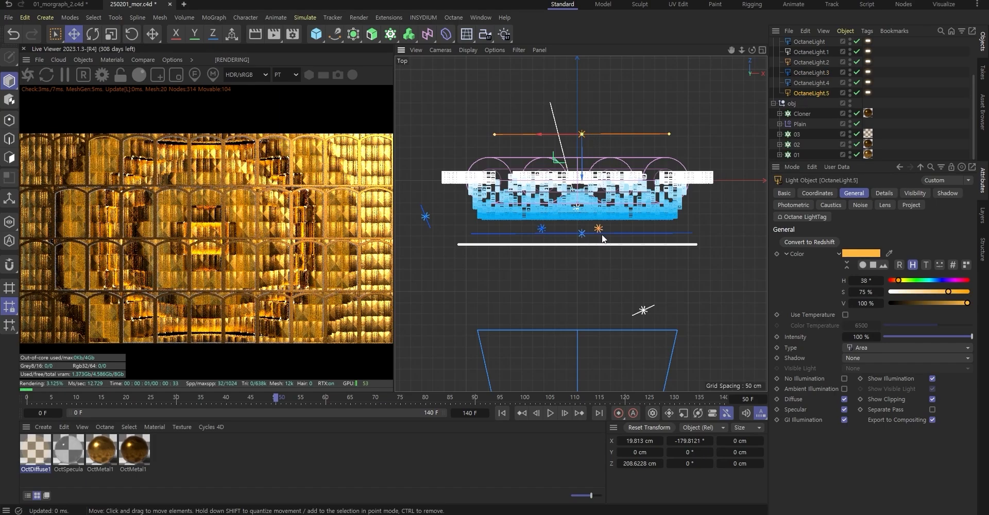
{"action": "left_click", "coordinate": [598, 229]}
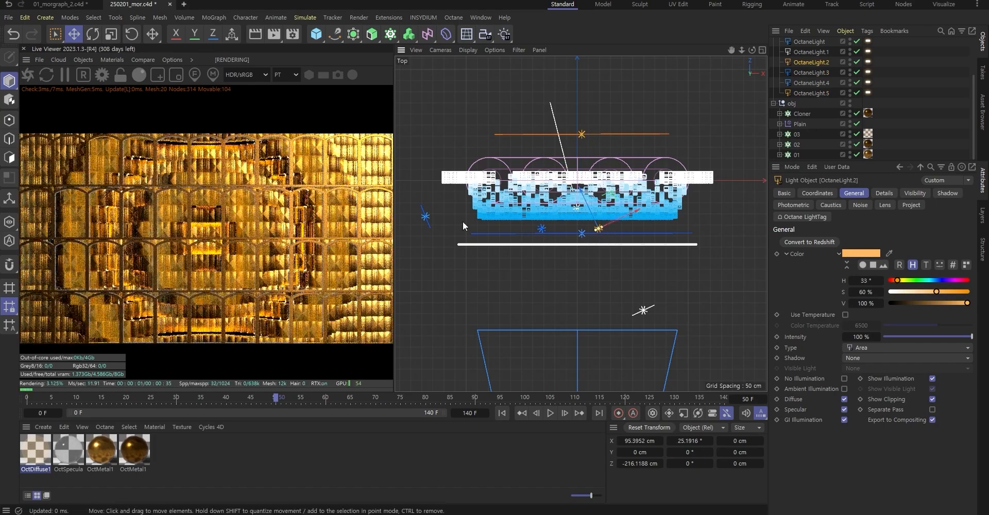
{"action": "left_click", "coordinate": [427, 222]}
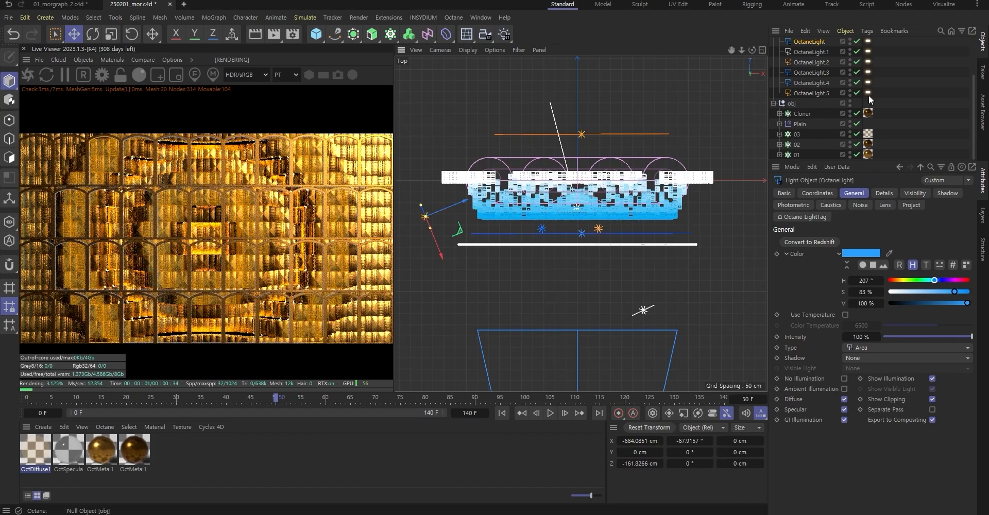
{"action": "scroll", "coordinate": [869, 95], "scroll_direction": "up", "scroll_amount": 3}
{"action": "left_click", "coordinate": [868, 94]}
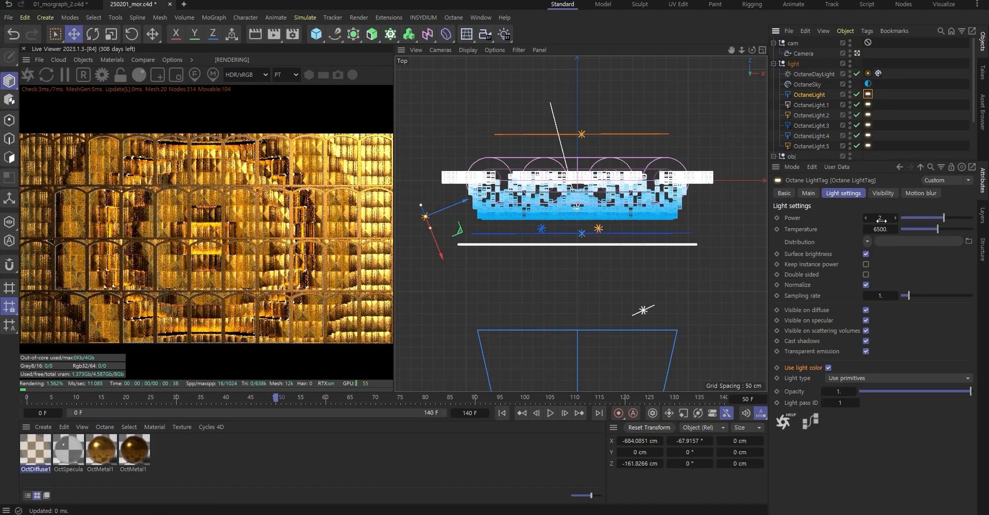
{"action": "left_click_drag", "start_coordinate": [881, 218], "coordinate": [899, 218]}
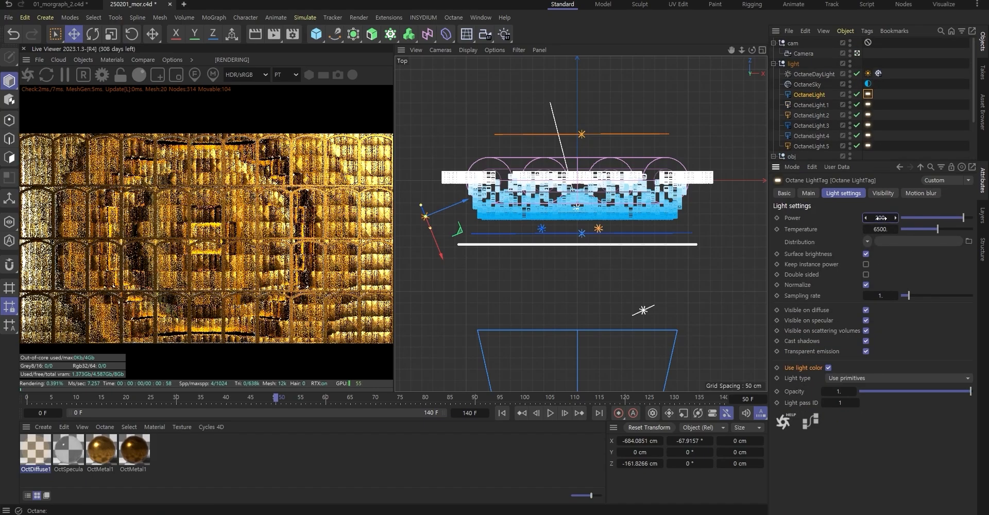
Move OctaneLight along the world X axis to about -652 cm, set its light tag power to 2, and save the scene
{"action": "key", "text": "w"}
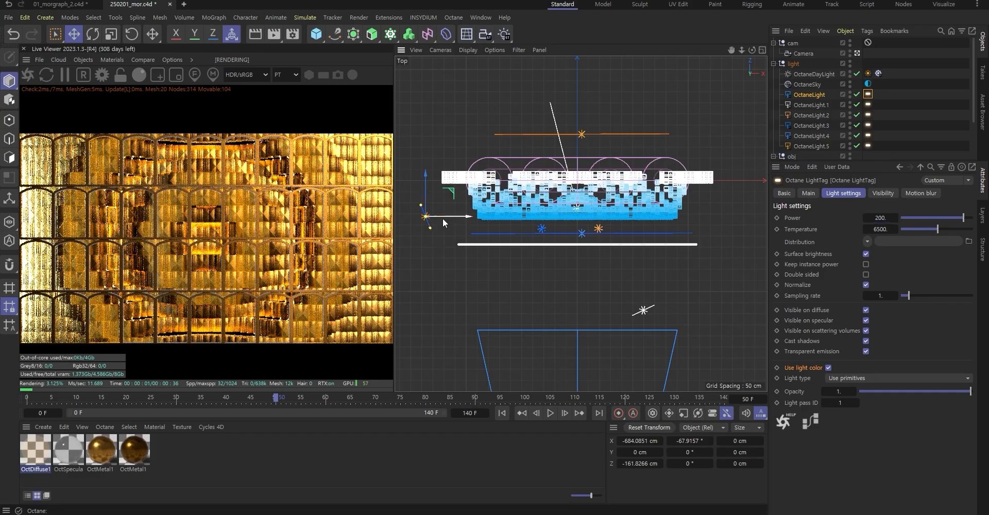
{"action": "mouse_move", "coordinate": [449, 219]}
{"action": "left_mouse_down"}
{"action": "mouse_move", "coordinate": [479, 219]}
{"action": "mouse_move", "coordinate": [458, 218]}
{"action": "left_mouse_up"}
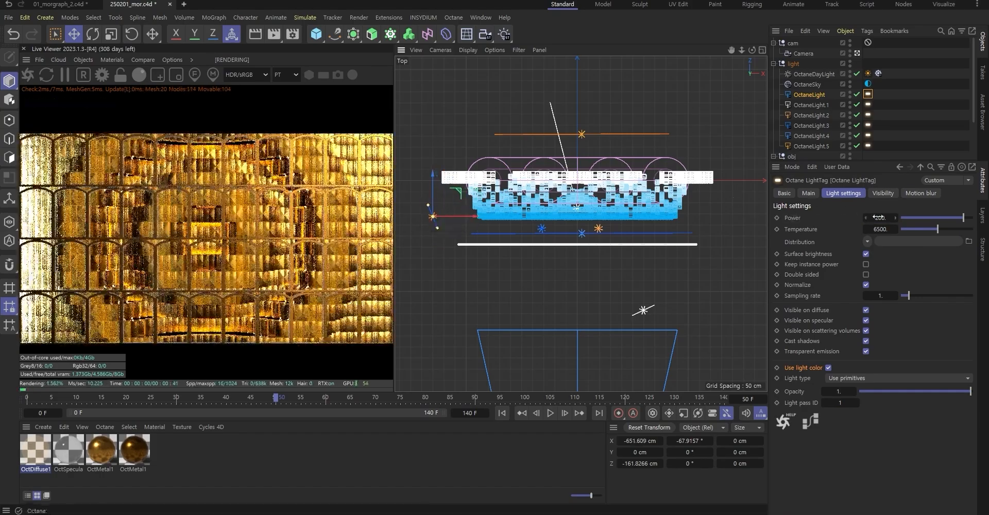
{"action": "double_click", "coordinate": [875, 217]}
{"action": "type", "text": "2"}
{"action": "key", "text": "Return"}
{"action": "key", "text": "ctrl+s"}
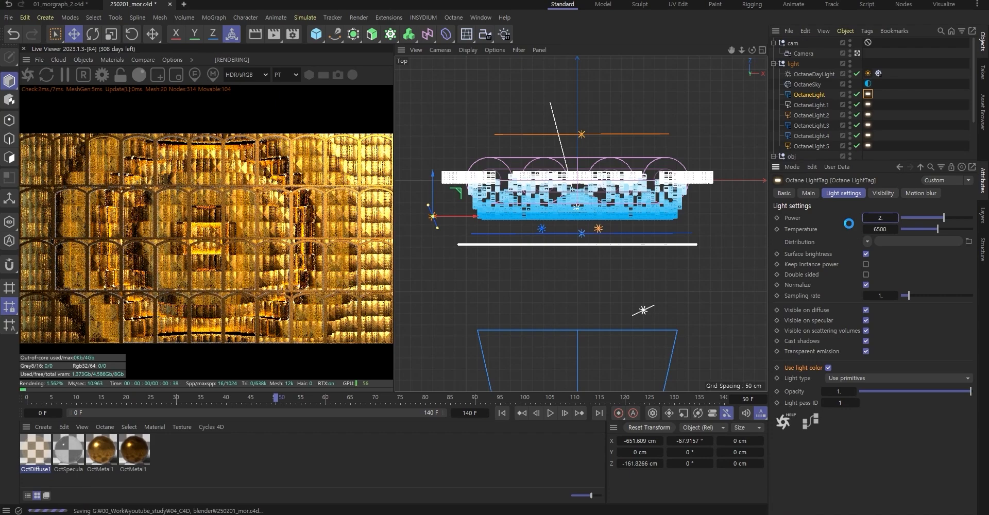
Switch the viewport back to the camera view and add an OctaneCameraTag to the Camera object
{"action": "left_click", "coordinate": [910, 144]}
{"action": "middle_click", "coordinate": [571, 255]}
{"action": "middle_click", "coordinate": [477, 122]}
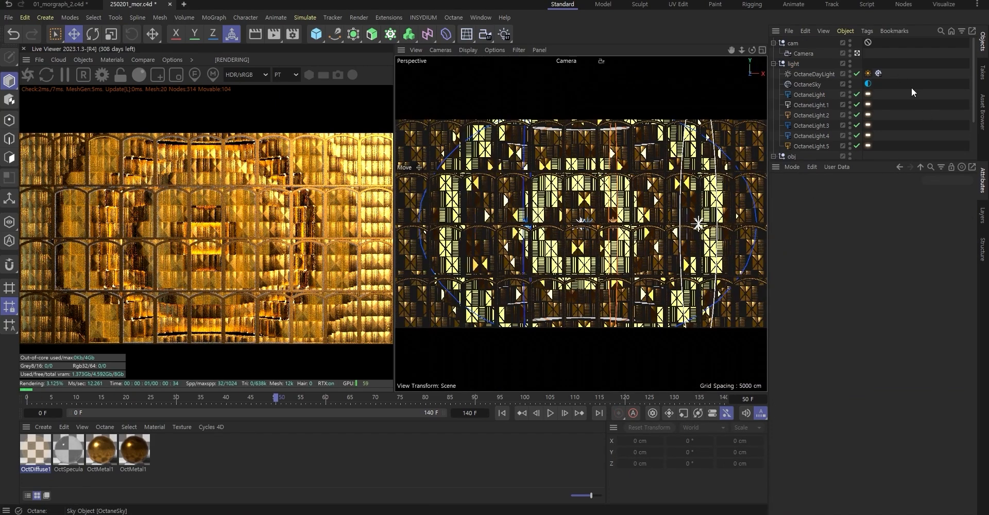
{"action": "right_click", "coordinate": [802, 52]}
{"action": "mouse_move", "coordinate": [835, 58]}
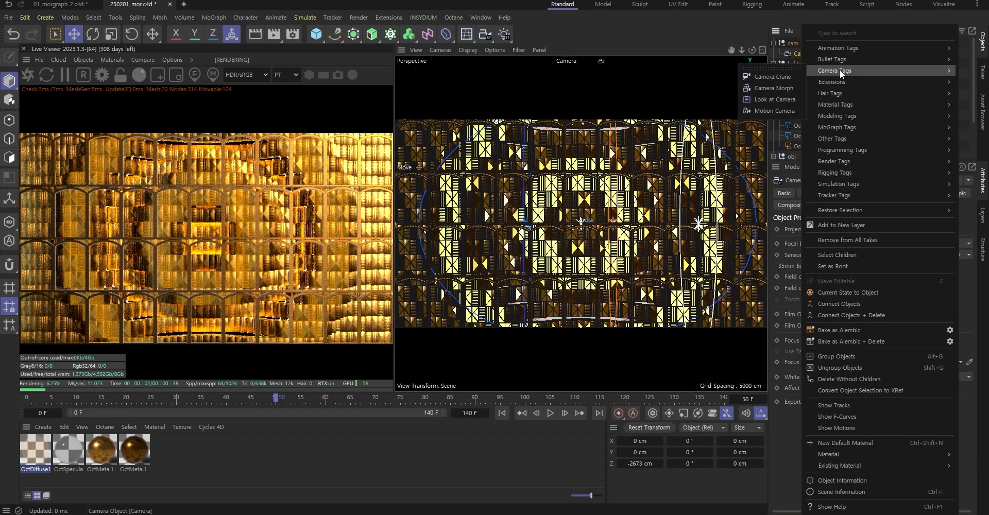
{"action": "mouse_move", "coordinate": [839, 81]}
{"action": "mouse_move", "coordinate": [774, 85]}
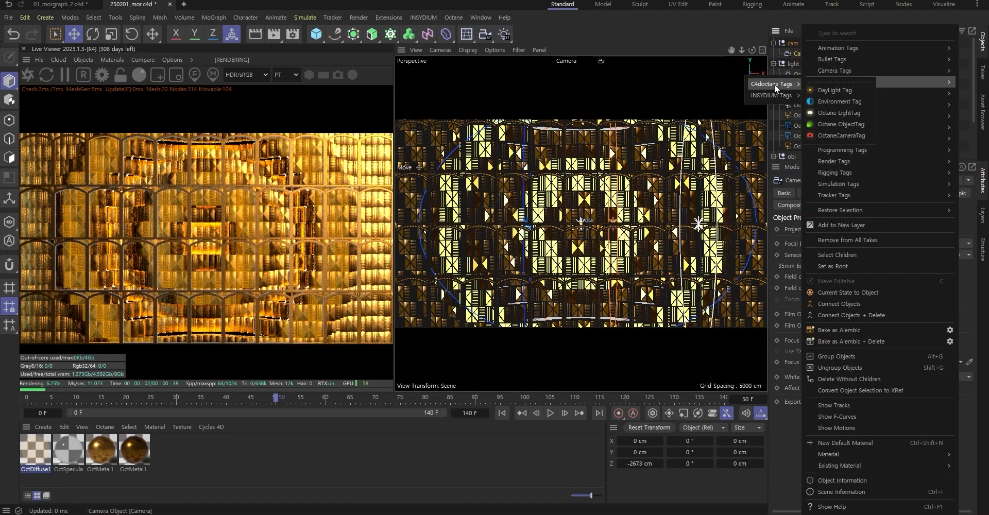
{"action": "left_click", "coordinate": [833, 134]}
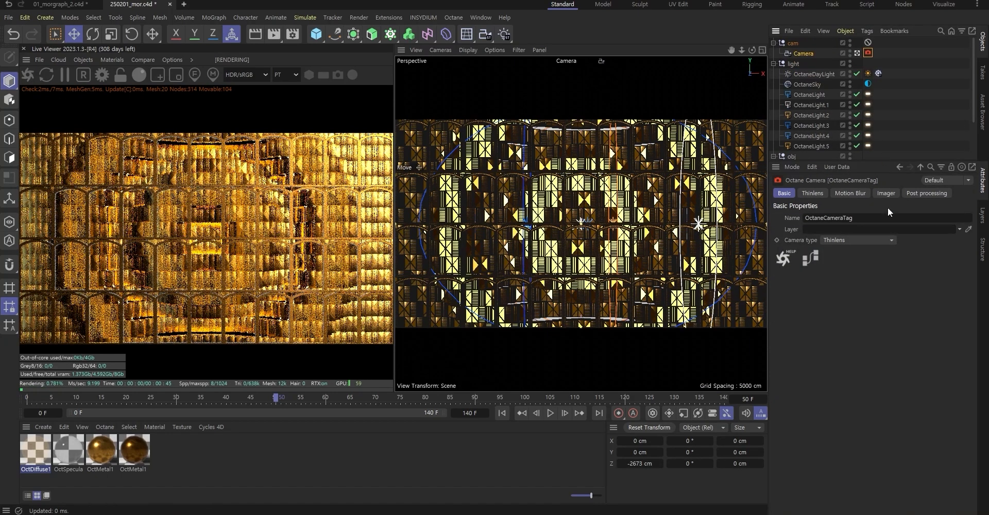
Enable post processing on the Octane camera tag and set its bloom power to about 133
{"action": "left_click", "coordinate": [927, 194]}
{"action": "left_click", "coordinate": [807, 228]}
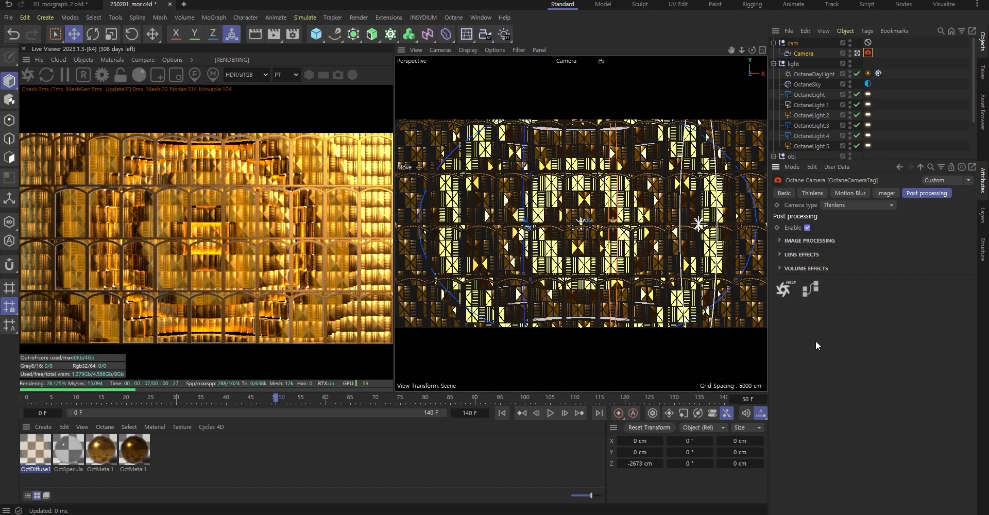
{"action": "left_click", "coordinate": [815, 241]}
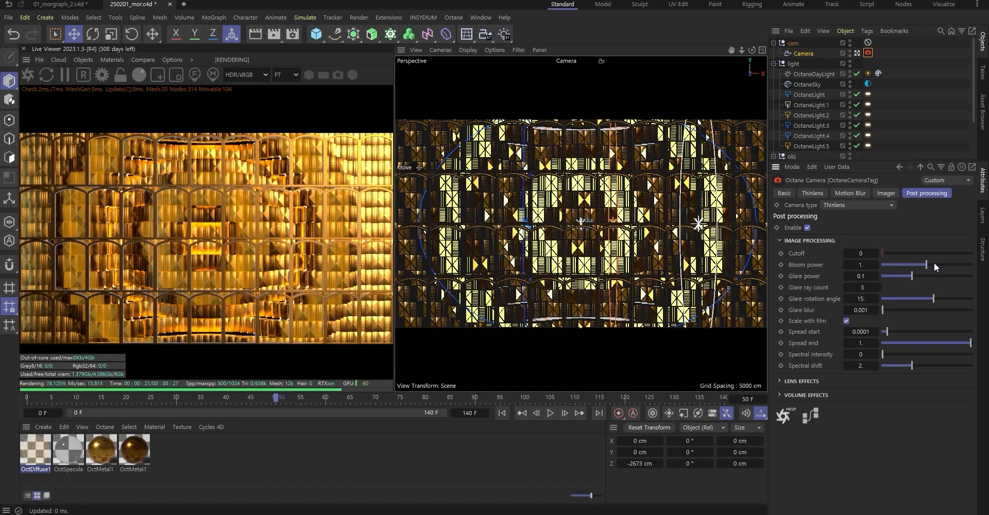
{"action": "left_click_drag", "start_coordinate": [934, 262], "coordinate": [957, 265]}
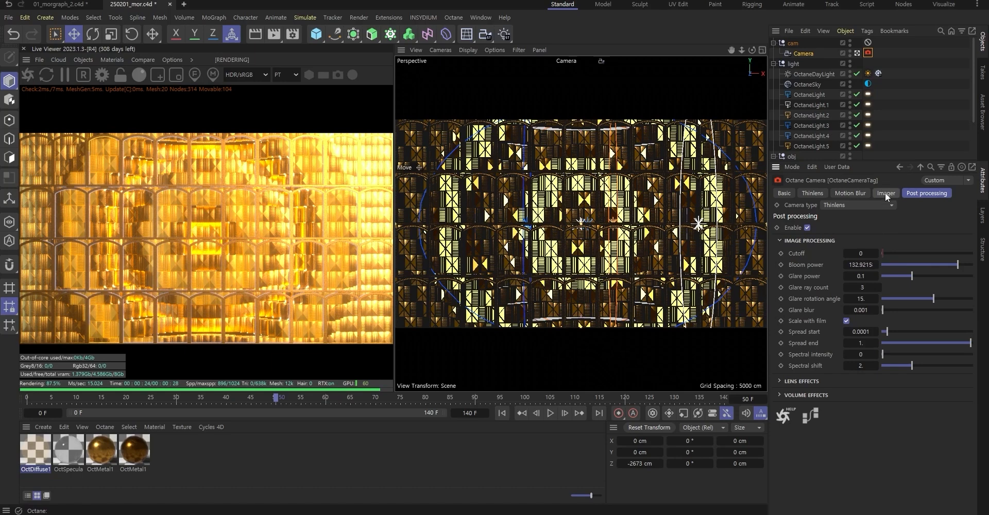
Enable the imager on the Octane camera tag and reduce the post-processing bloom power to about 77
{"action": "left_click", "coordinate": [885, 193]}
{"action": "left_click", "coordinate": [828, 228]}
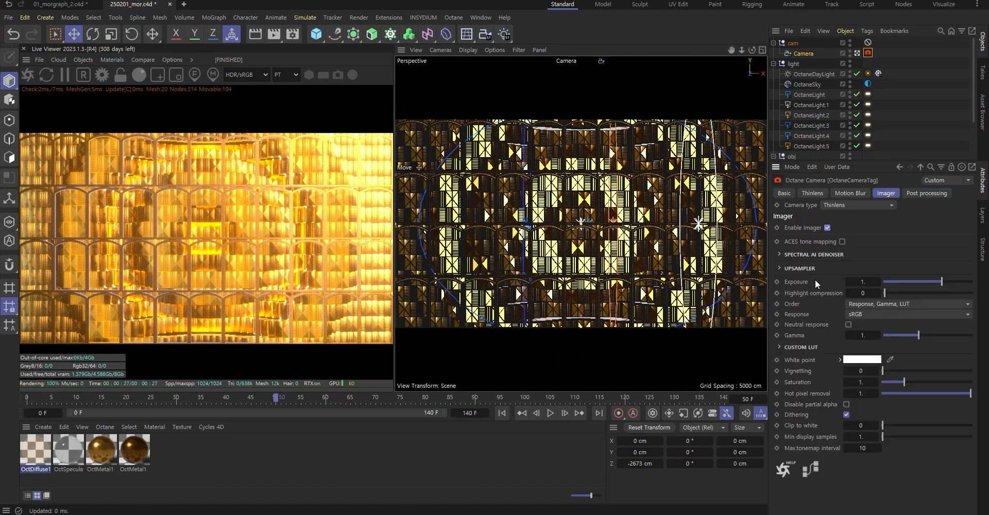
{"action": "left_click_drag", "start_coordinate": [919, 280], "coordinate": [953, 263]}
{"action": "left_click", "coordinate": [925, 194]}
Play the animation from the first frame and scrub through the timeline to check the bloom in the render
{"action": "left_click", "coordinate": [502, 413]}
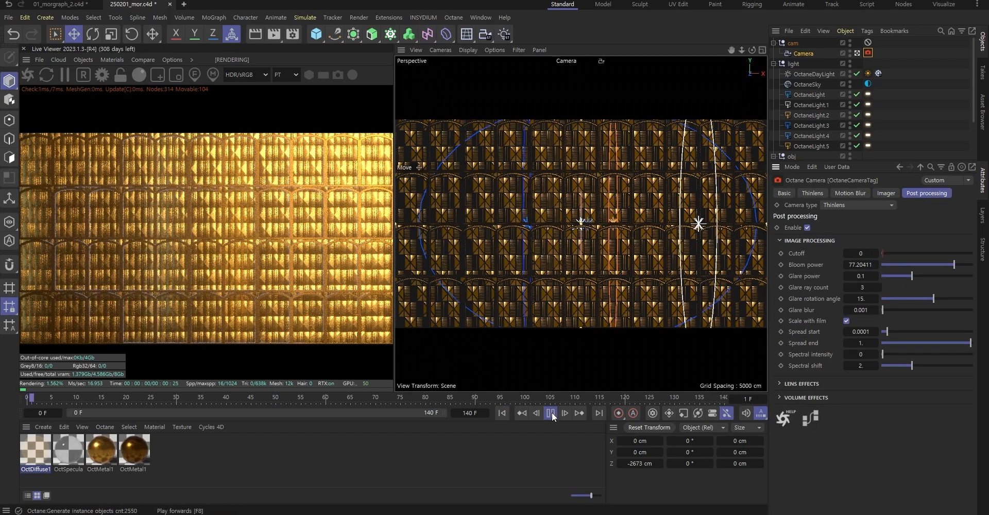
{"action": "left_click", "coordinate": [550, 412]}
{"action": "left_click", "coordinate": [551, 412]}
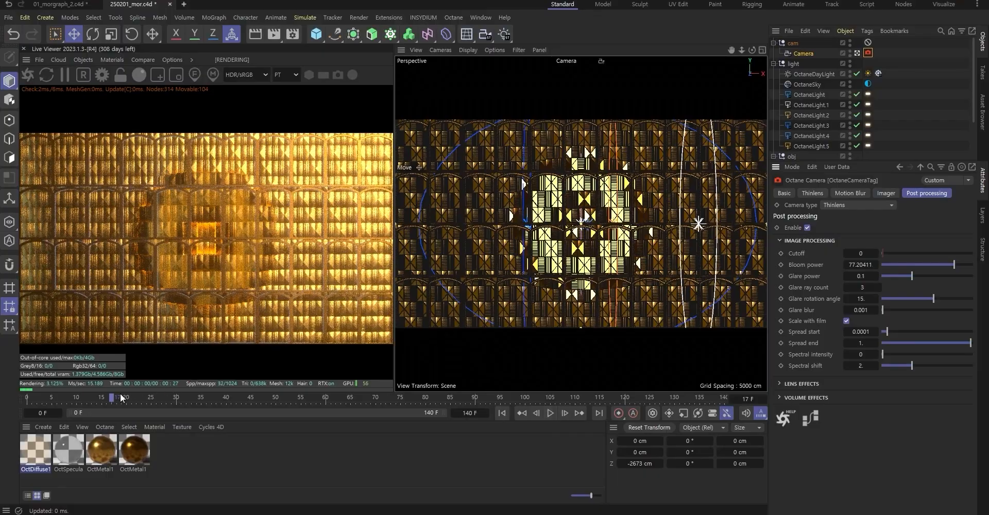
{"action": "left_click_drag", "start_coordinate": [119, 402], "coordinate": [275, 403]}
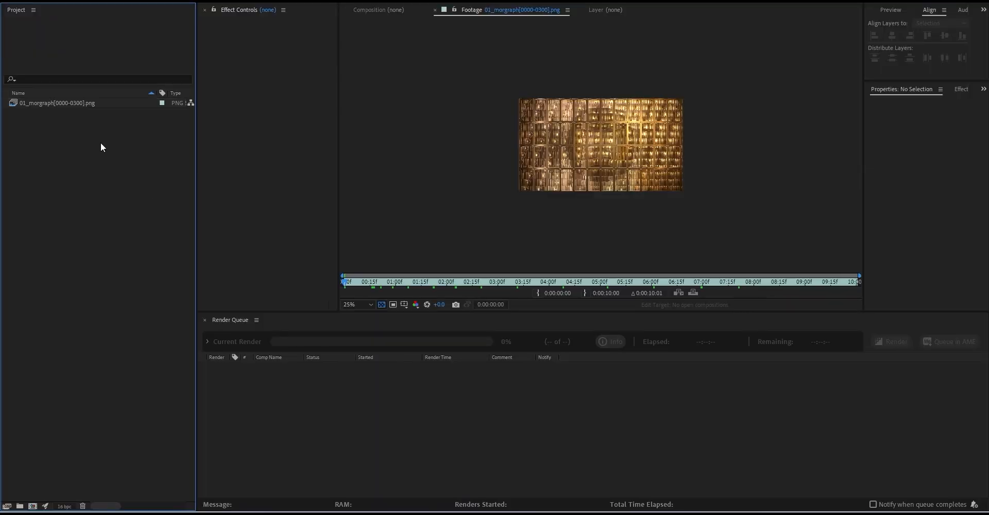
Switch to After Effects and create a composition from the rendered image sequence 01_morgraph[0000-0300].png
{"action": "left_click", "coordinate": [77, 103]}
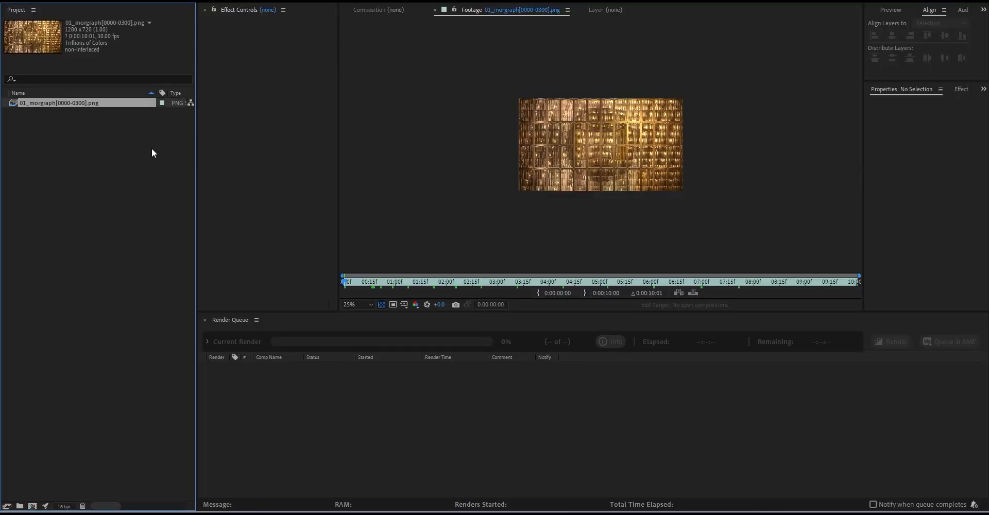
{"action": "left_click_drag", "start_coordinate": [78, 116], "coordinate": [32, 505]}
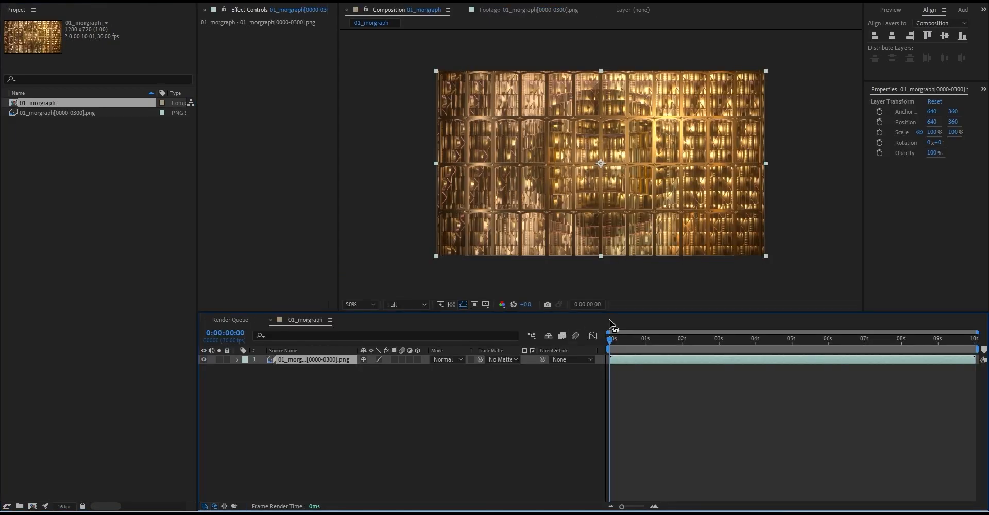
{"action": "left_click", "coordinate": [634, 340]}
{"action": "key", "text": "Home"}
{"action": "left_click", "coordinate": [583, 405]}
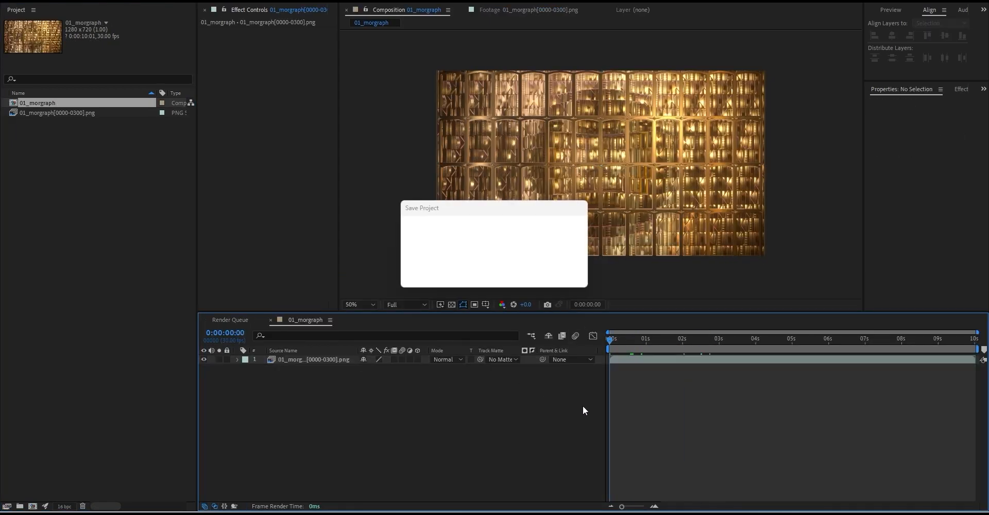
Scrub and play back the 01_morgraph composition from the start to review the rendered animation
{"action": "left_click_drag", "start_coordinate": [613, 343], "coordinate": [973, 358]}
{"action": "key", "text": "Home"}
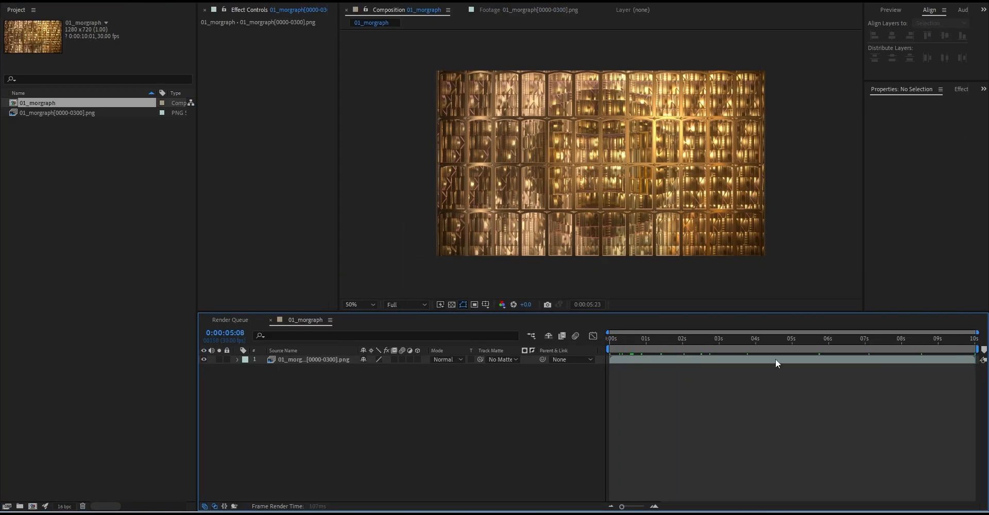
{"action": "key", "text": "space"}
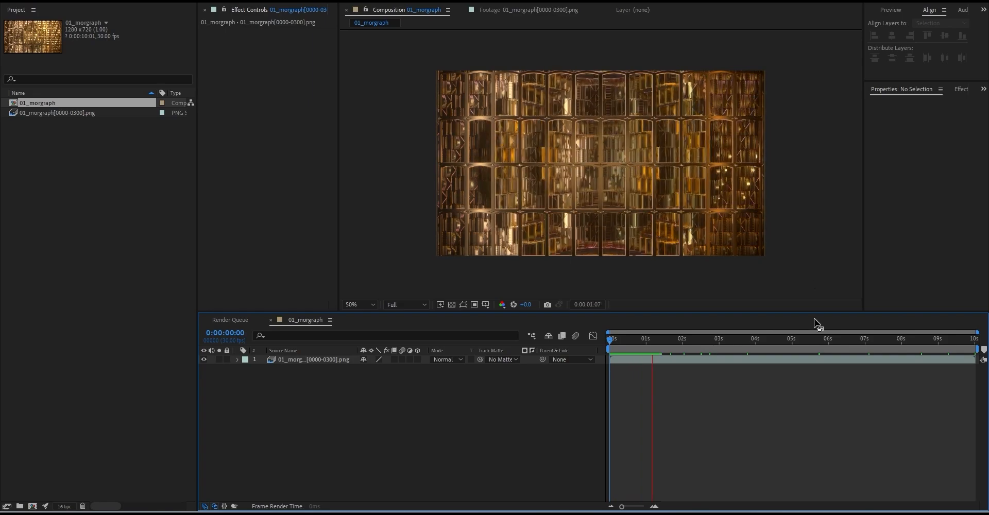
{"action": "key", "text": "space"}
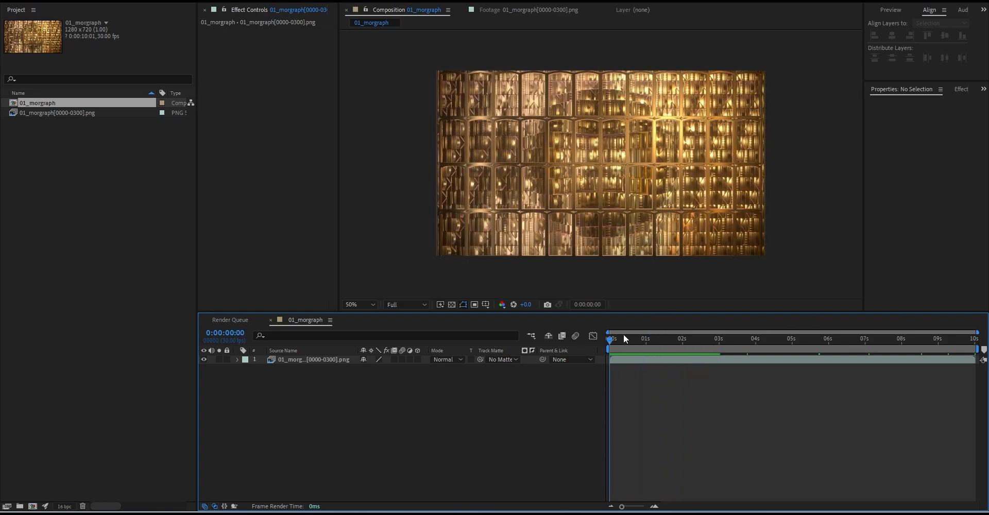
{"action": "left_click_drag", "start_coordinate": [623, 339], "coordinate": [593, 382]}
{"action": "left_click_drag", "start_coordinate": [649, 344], "coordinate": [703, 341]}
{"action": "key", "text": "space"}
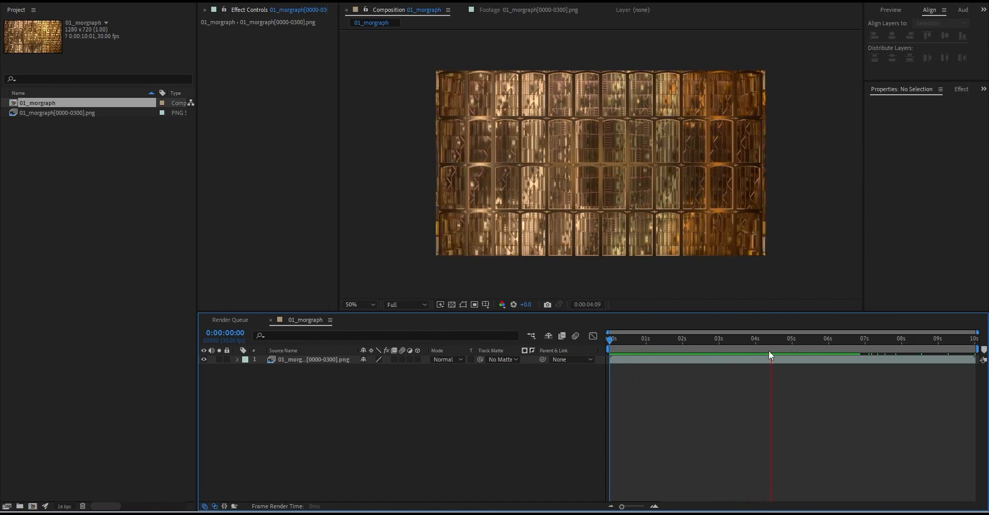
{"action": "key", "text": "space"}
{"action": "key", "text": "space"}
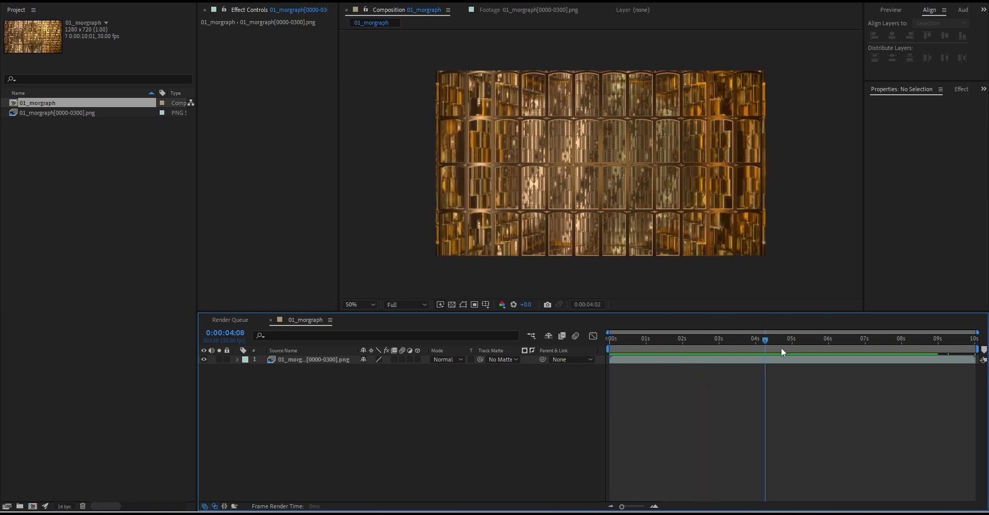
{"action": "key", "text": "space"}
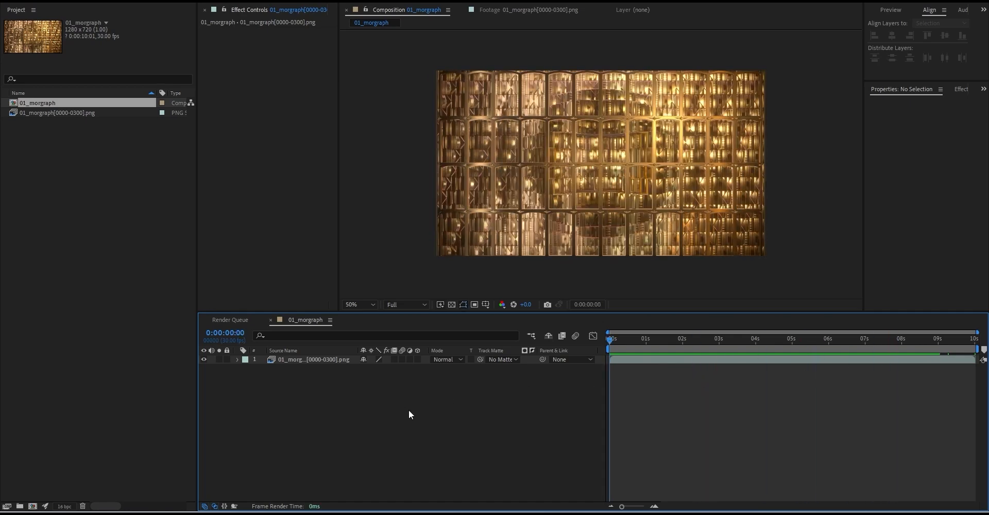
Add an adjustment layer above the image sequence in the 01_morgraph composition
{"action": "key", "text": "ctrl+k"}
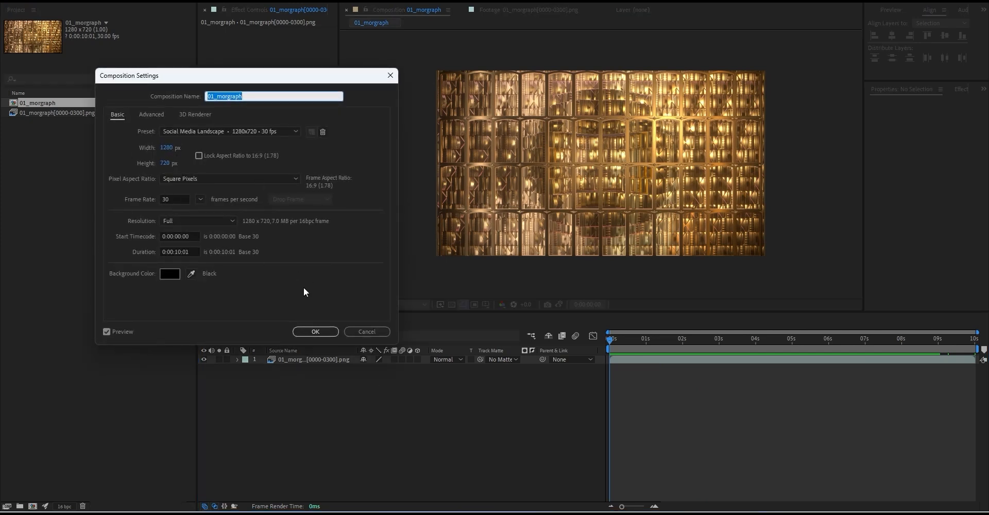
{"action": "left_click", "coordinate": [354, 332]}
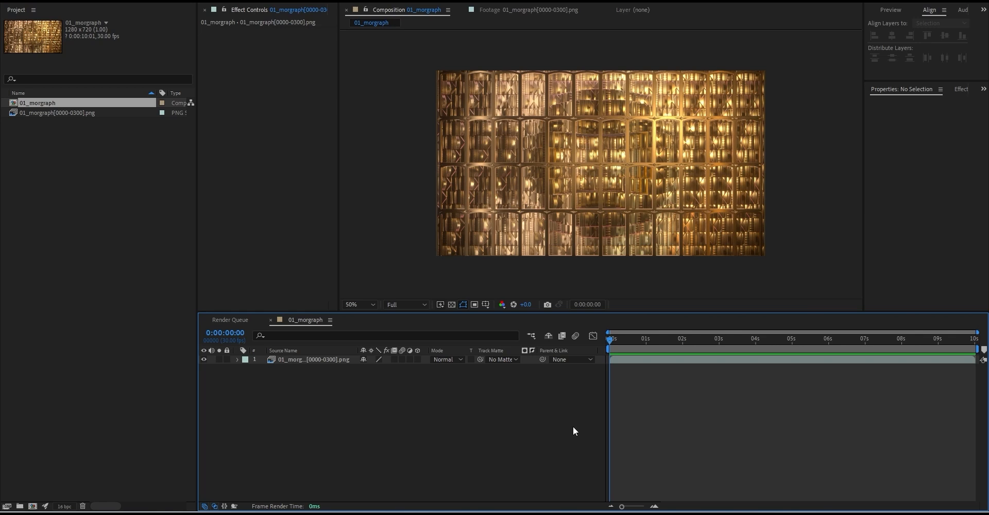
{"action": "key", "text": "ctrl+alt+y"}
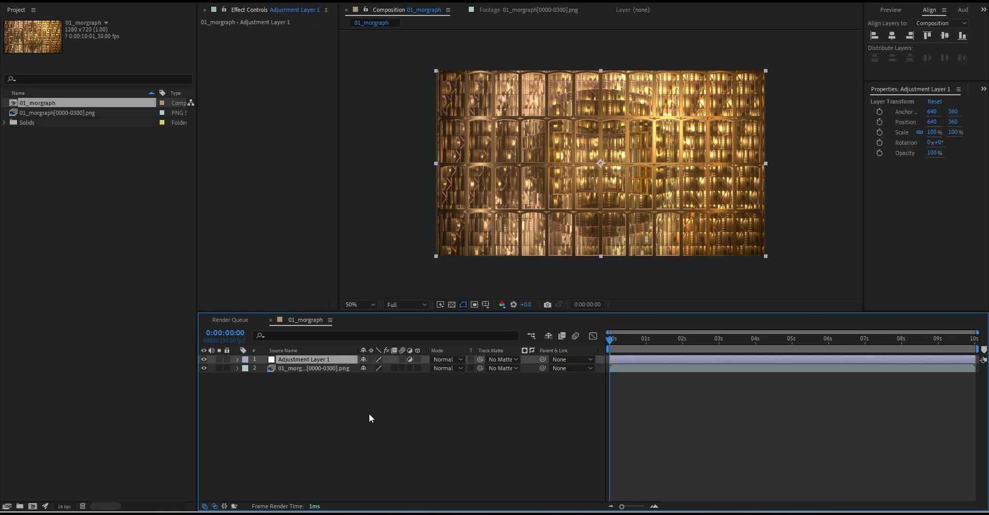
{"action": "left_click", "coordinate": [412, 412]}
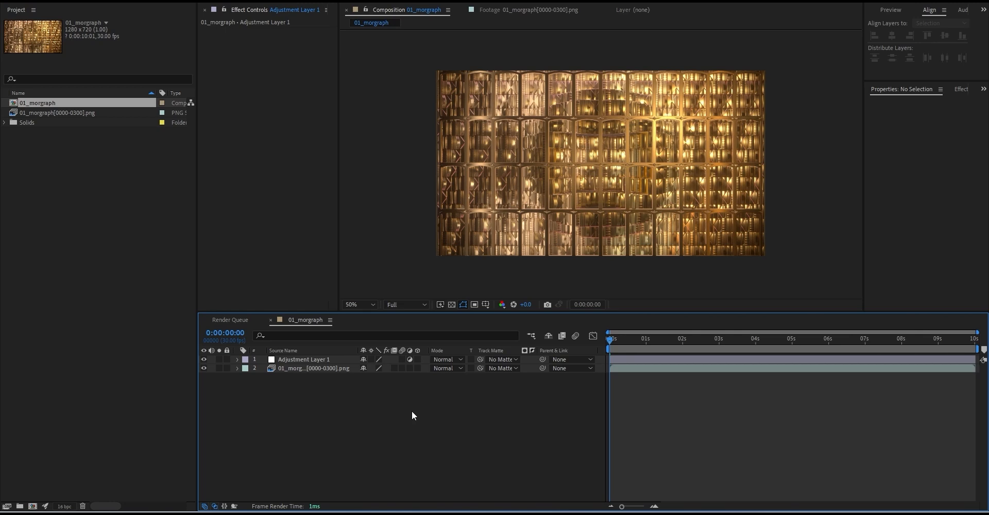
Create a composition named ref at 1280 x 720, 30 fps and 4 seconds, and return to the 01_morgraph composition
{"action": "key", "text": "ctrl+n"}
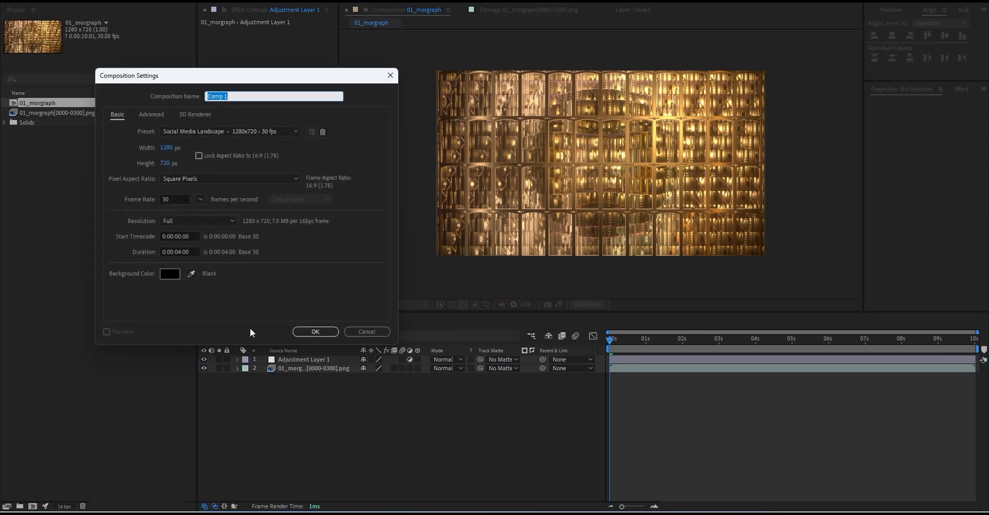
{"action": "type", "text": "ref"}
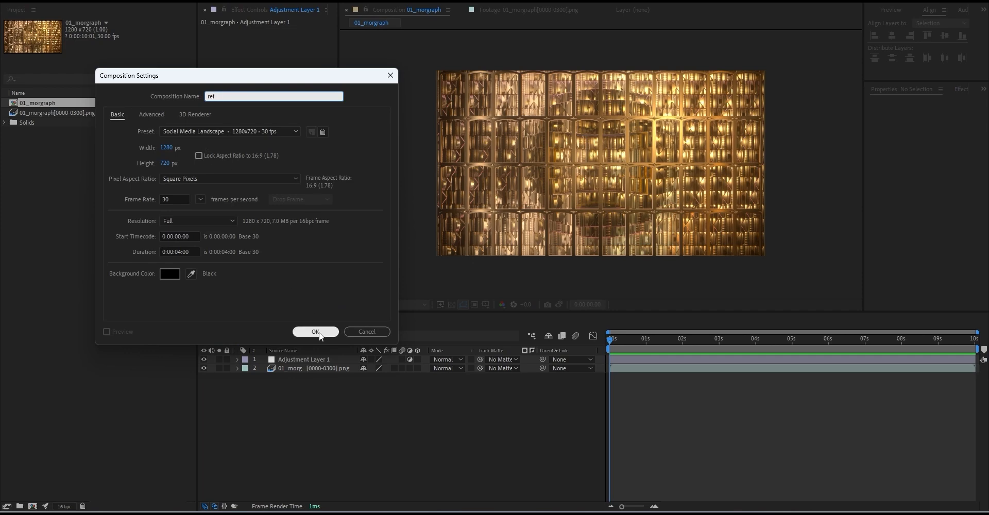
{"action": "left_click", "coordinate": [316, 332]}
{"action": "left_click", "coordinate": [305, 319]}
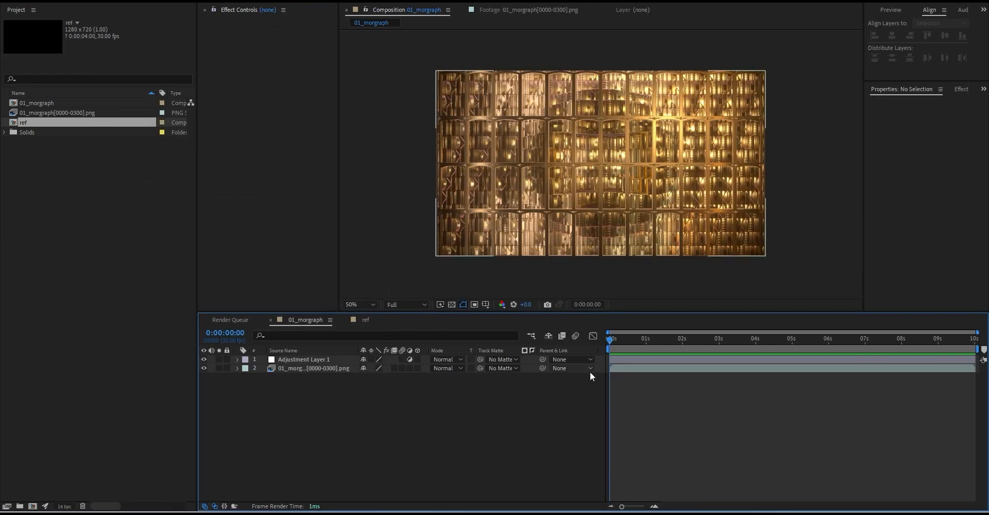
Place the ref composition between the adjustment layer and the image sequence in 01_morgraph, and hide ref and the adjustment layer
{"action": "left_click_drag", "start_coordinate": [37, 128], "coordinate": [277, 366]}
{"action": "left_click", "coordinate": [625, 431]}
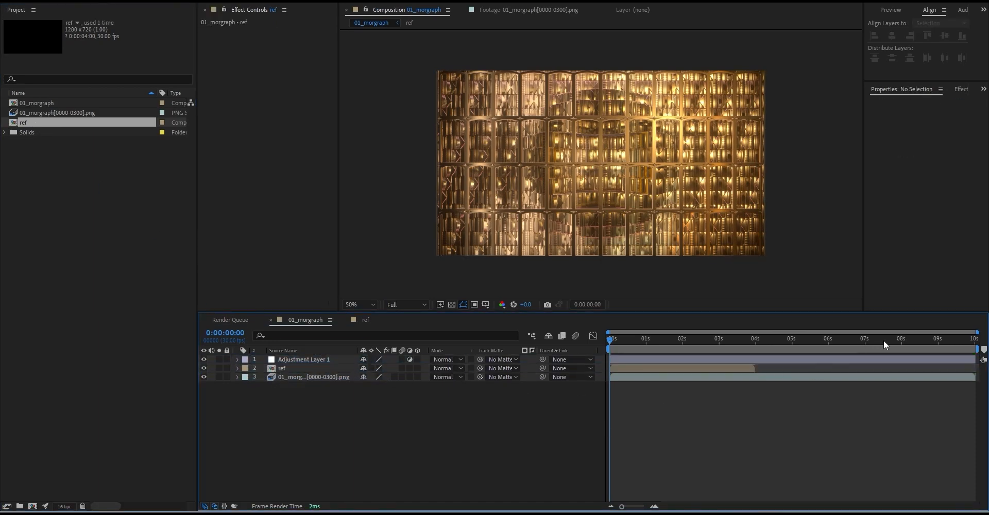
{"action": "key", "text": "End"}
{"action": "left_click_drag", "start_coordinate": [202, 359], "coordinate": [204, 369]}
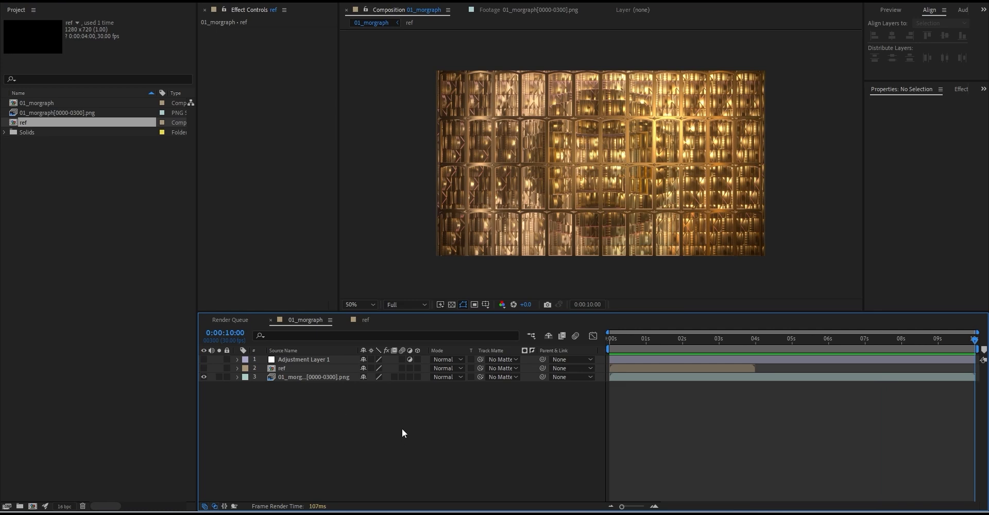
Extend the duration of the 01_morgraph composition to about 20 seconds
{"action": "key", "text": "ctrl+k"}
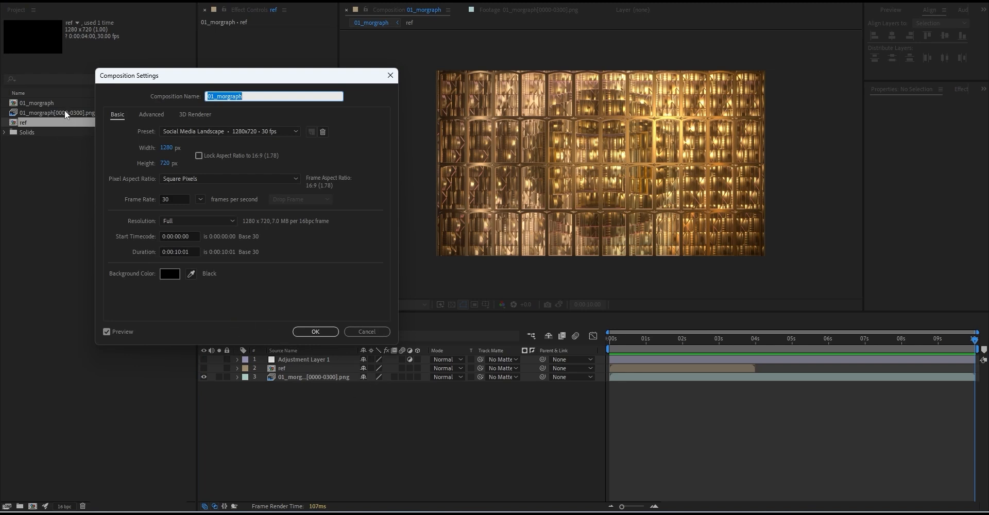
{"action": "left_click", "coordinate": [174, 252]}
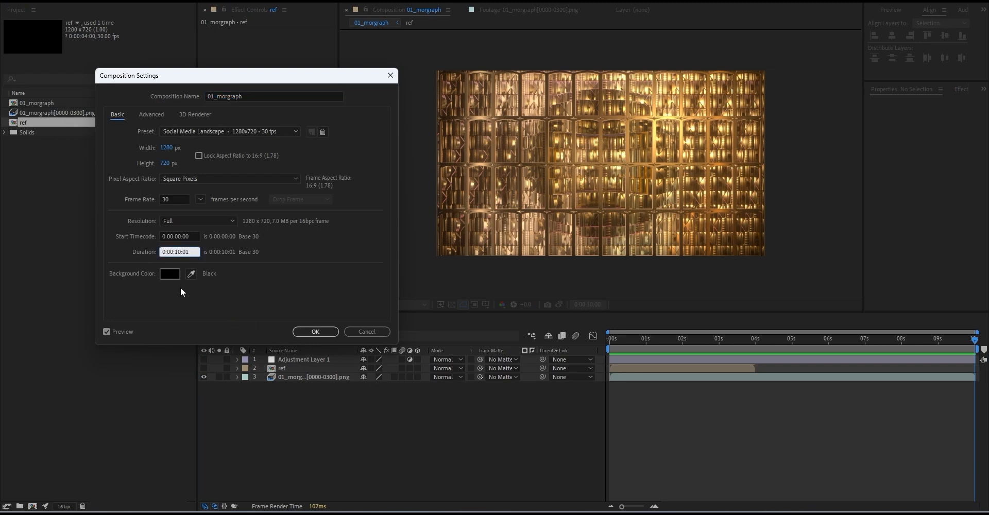
{"action": "key", "text": "Delete"}
{"action": "type", "text": "0"}
{"action": "left_click", "coordinate": [350, 331]}
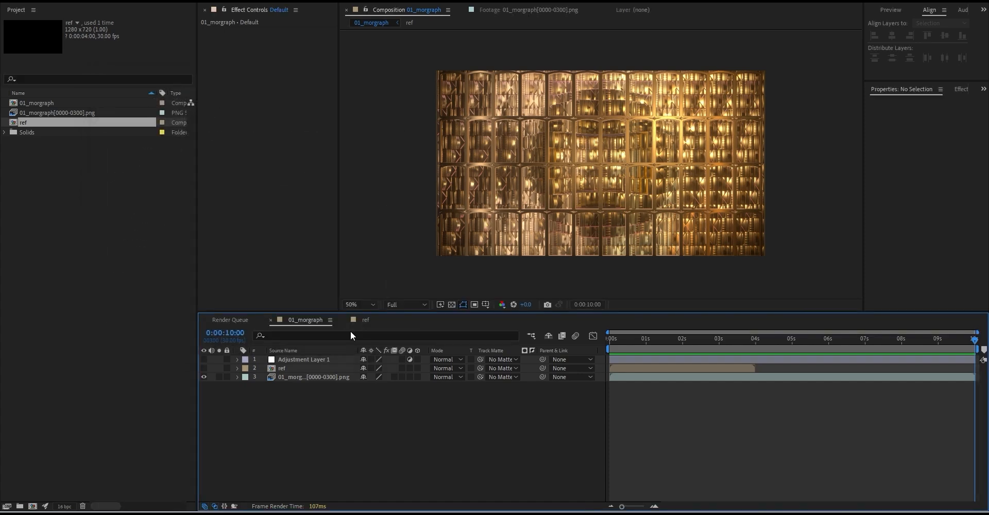
{"action": "key", "text": "ctrl+k"}
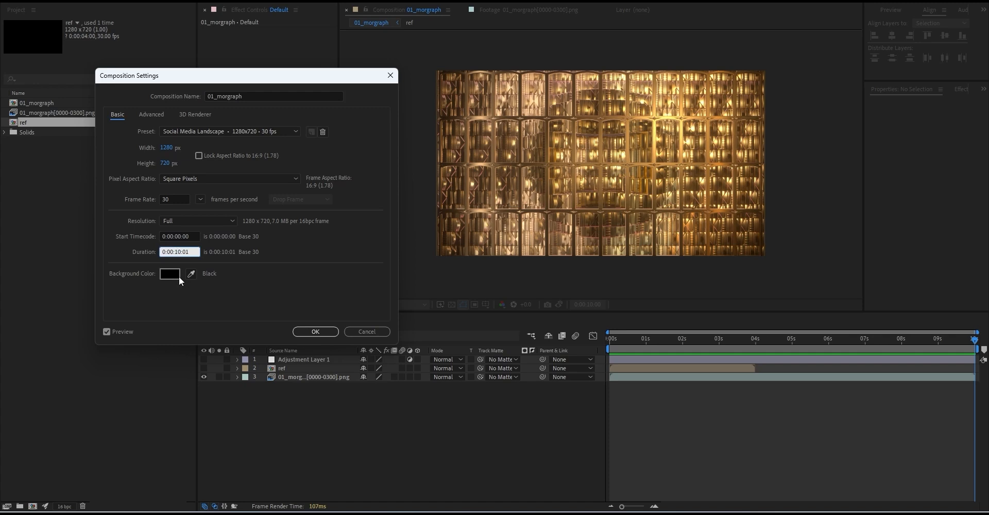
{"action": "key", "text": "Return"}
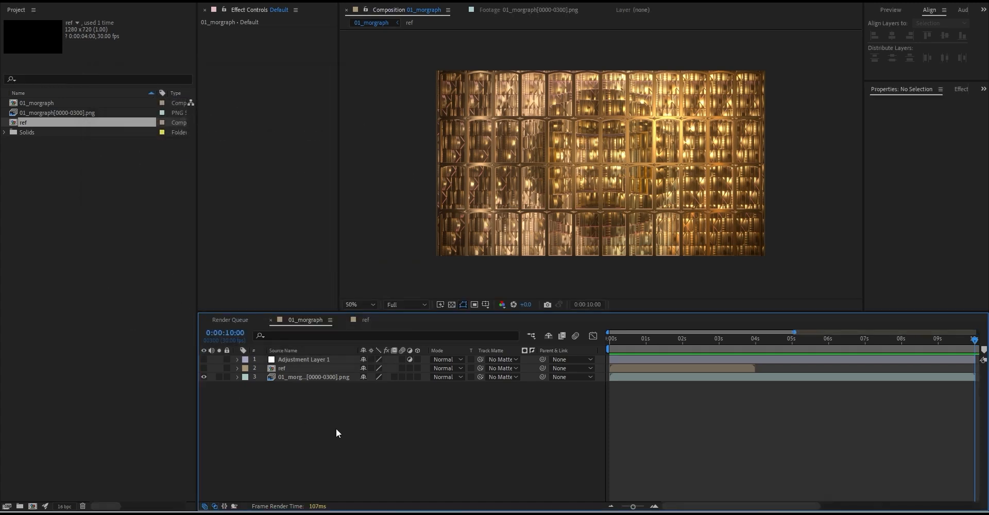
{"action": "key", "text": ";"}
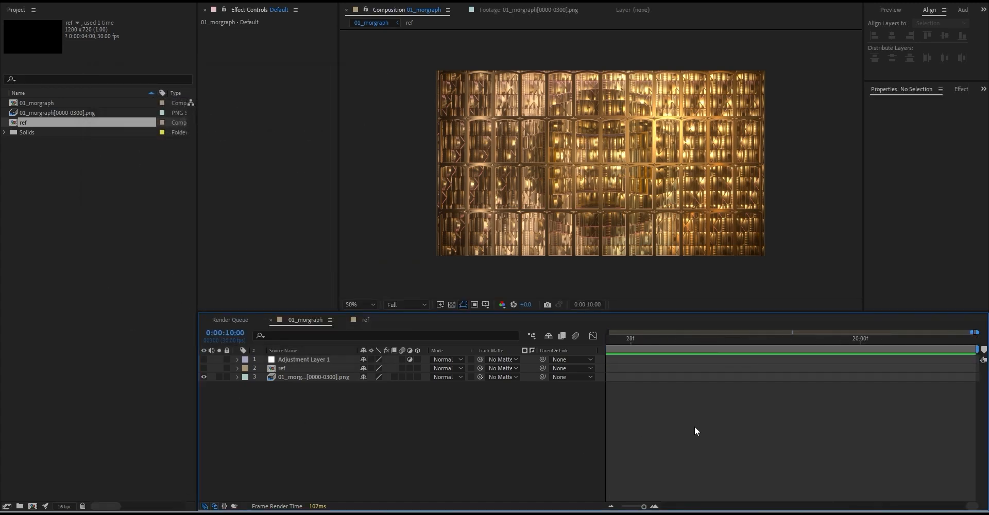
{"action": "key", "text": "semicolon"}
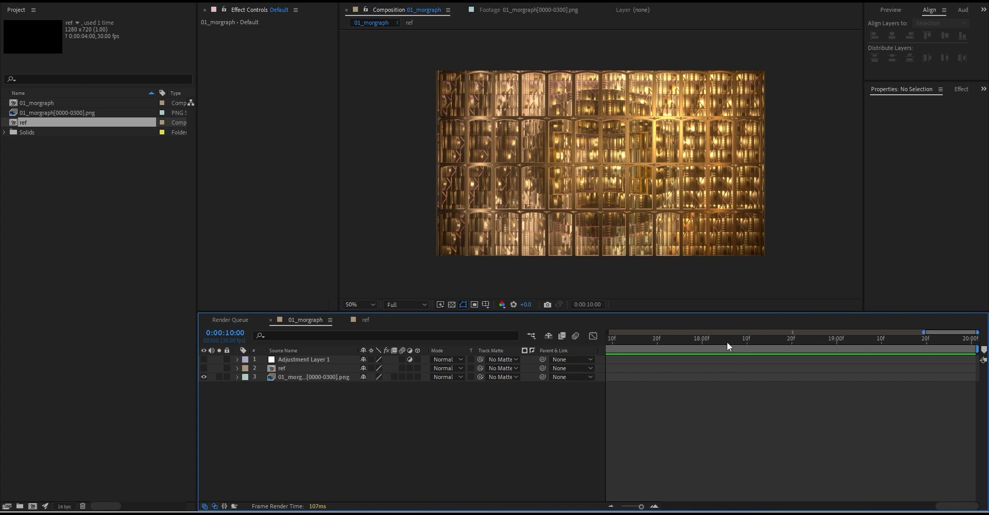
Enable time remapping on the image sequence layer and move its end keyframe to about 0:00:05:18
{"action": "left_click", "coordinate": [344, 376]}
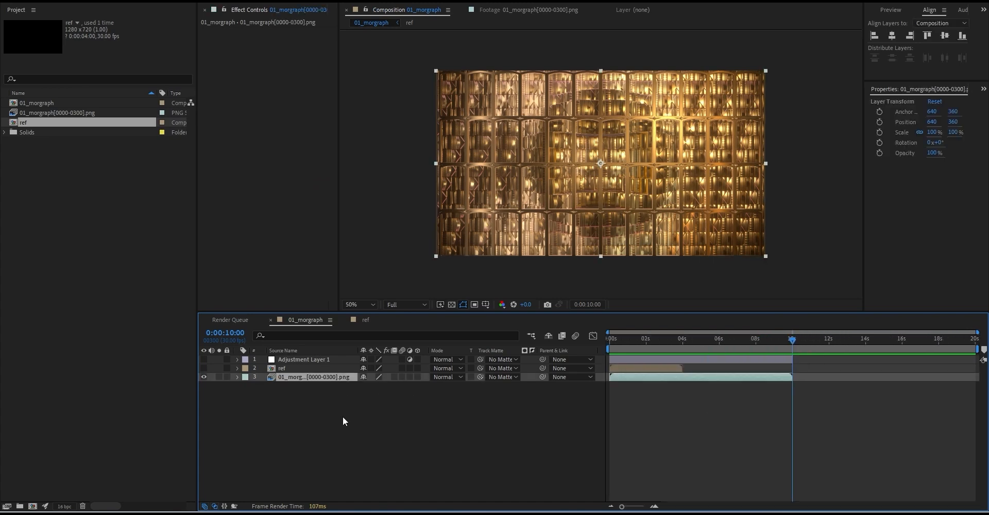
{"action": "key", "text": "ctrl+alt+t"}
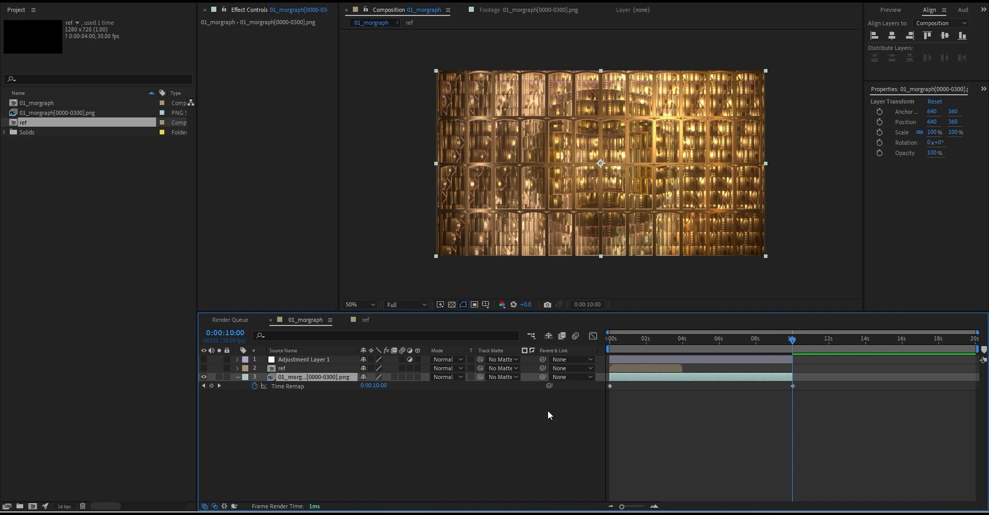
{"action": "left_click_drag", "start_coordinate": [641, 348], "coordinate": [713, 367]}
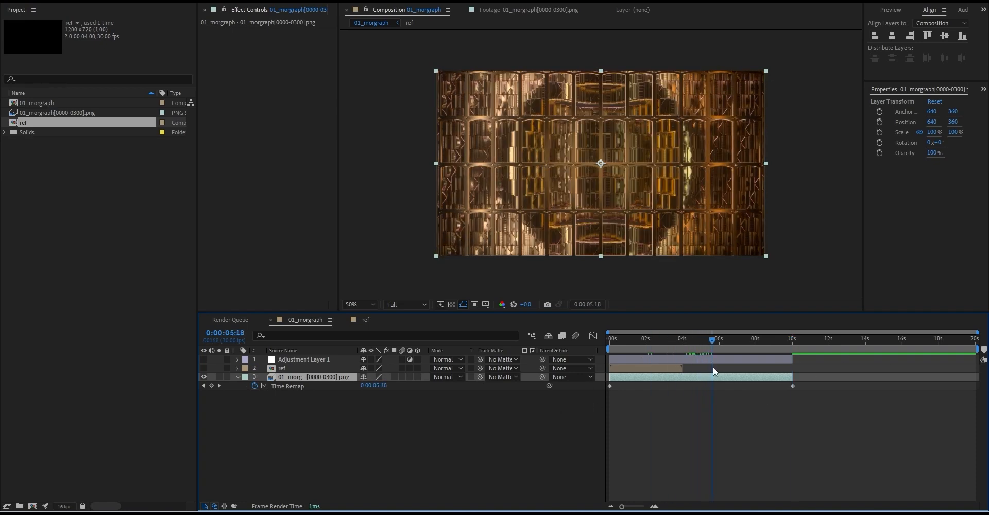
{"action": "left_click_drag", "start_coordinate": [792, 385], "coordinate": [709, 386]}
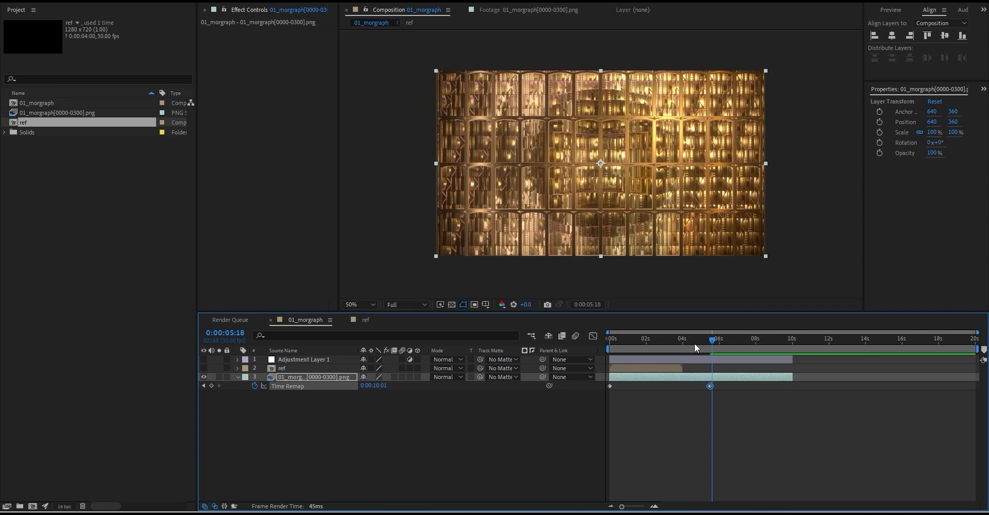
Preview the sped-up playback from about 0:00:01:14 and undo the time remap keyframe move
{"action": "left_click_drag", "start_coordinate": [695, 343], "coordinate": [637, 344]}
{"action": "key", "text": "space"}
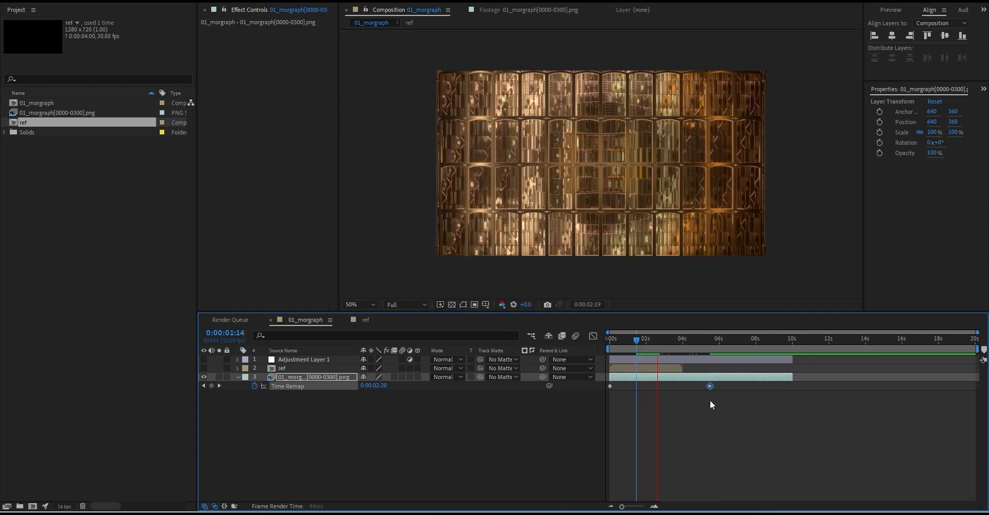
{"action": "key", "text": "ctrl+z"}
{"action": "left_click", "coordinate": [711, 413]}
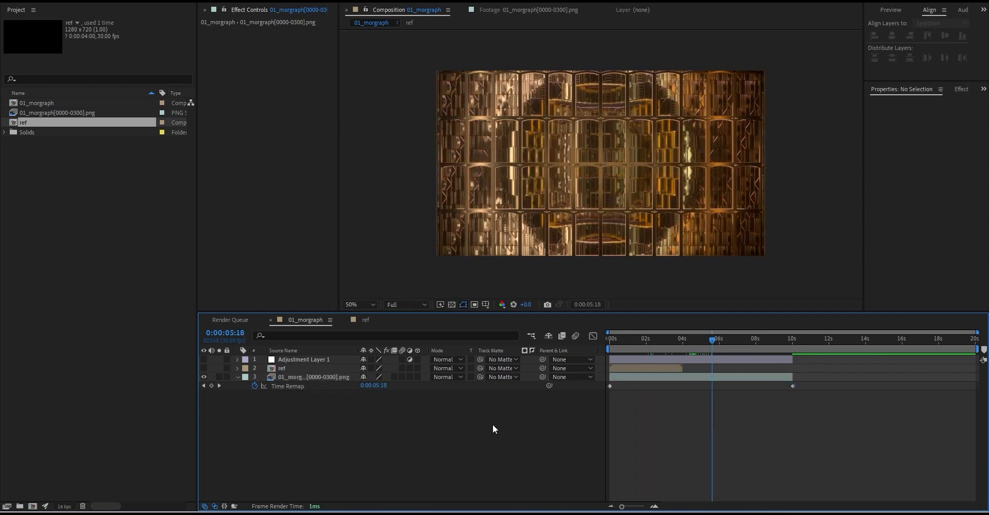
Add the expression loopOut("cycle") to the Time Remap property of the image sequence layer
{"action": "left_click", "coordinate": [255, 386], "text": "alt"}
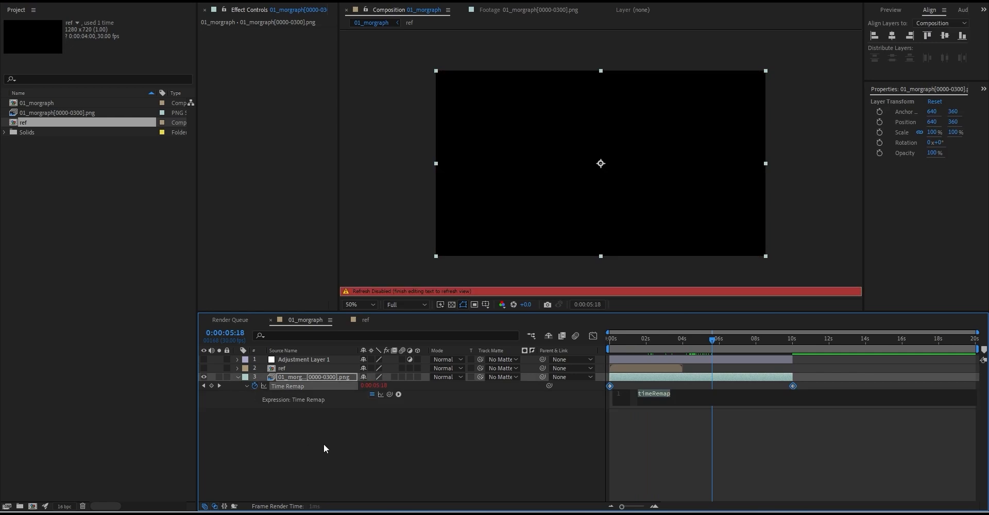
{"action": "type", "text": "loop"}
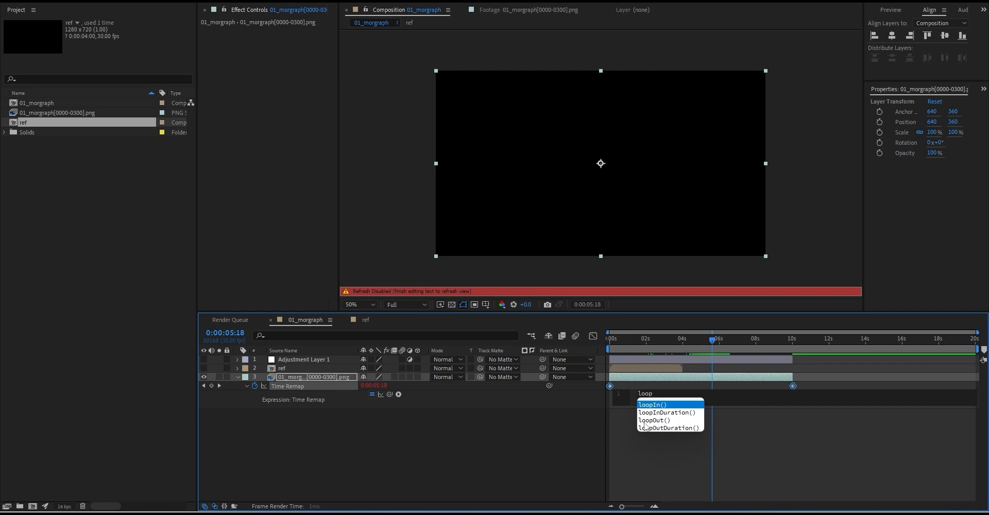
{"action": "double_click", "coordinate": [660, 421]}
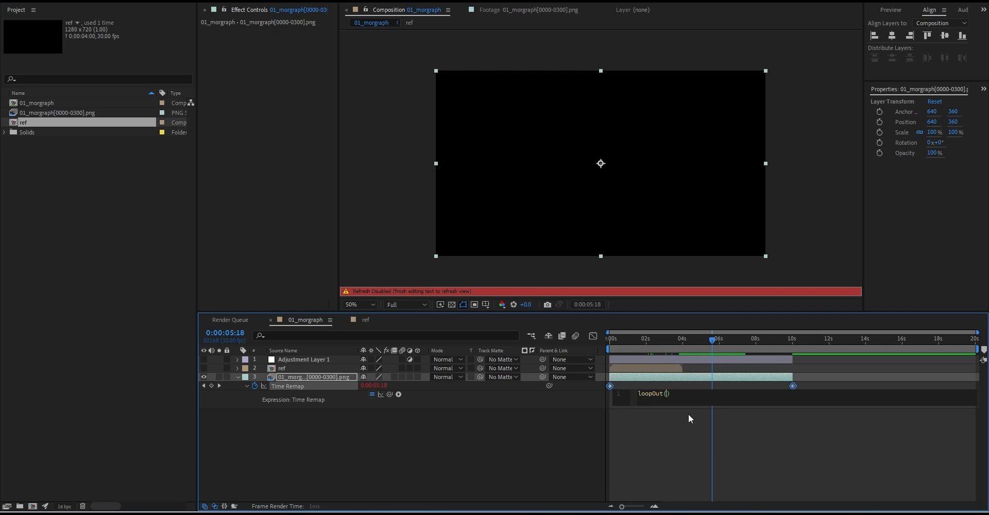
{"action": "type", "text": "\""}
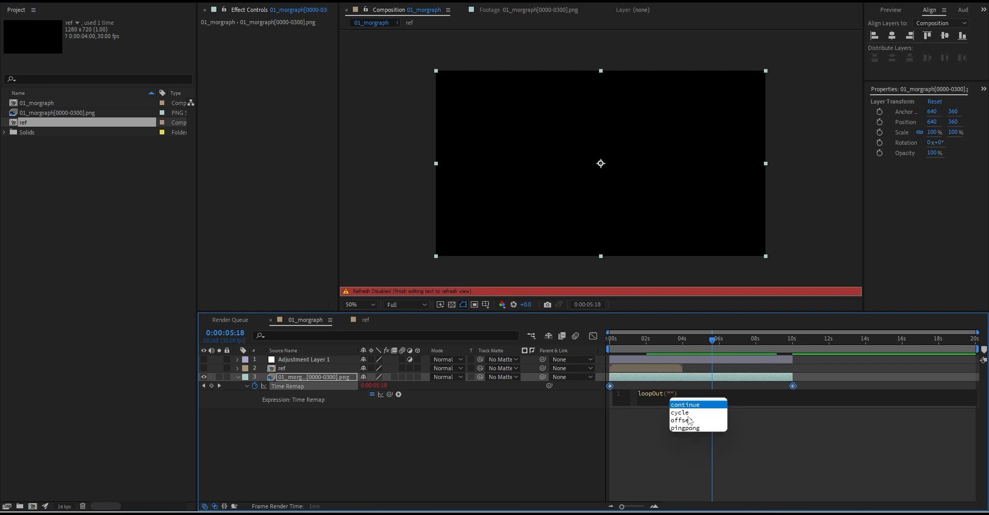
{"action": "double_click", "coordinate": [686, 412]}
{"action": "left_click", "coordinate": [674, 440]}
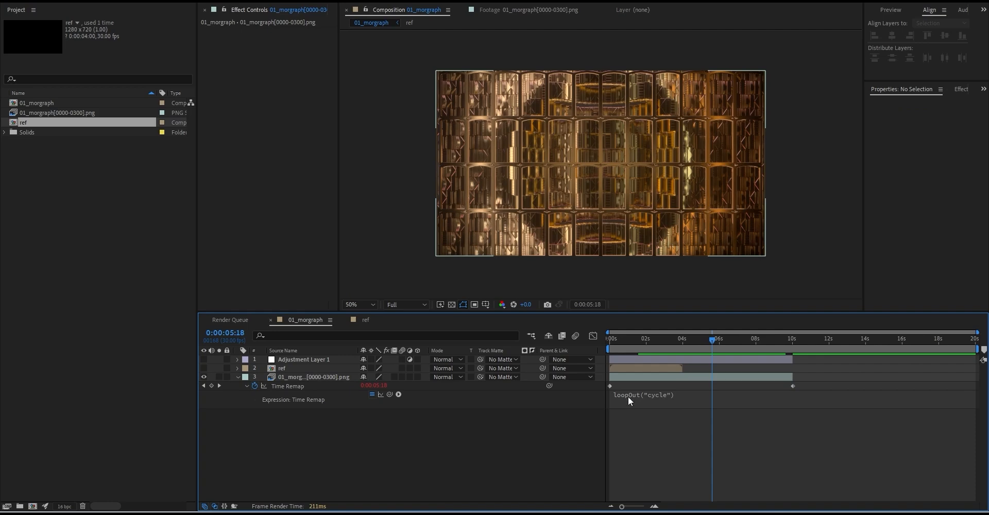
Extend the image sequence layer's out point to the end of the 20-second composition
{"action": "mouse_move", "coordinate": [751, 339]}
{"action": "left_mouse_down"}
{"action": "mouse_move", "coordinate": [801, 341]}
{"action": "mouse_move", "coordinate": [738, 339]}
{"action": "left_mouse_up"}
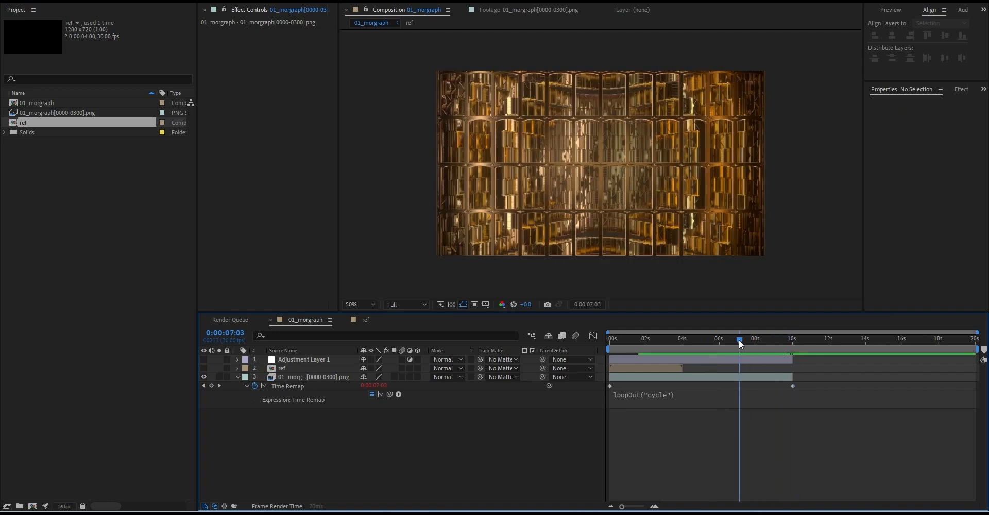
{"action": "left_click", "coordinate": [787, 378]}
{"action": "left_click_drag", "start_coordinate": [793, 378], "coordinate": [976, 378]}
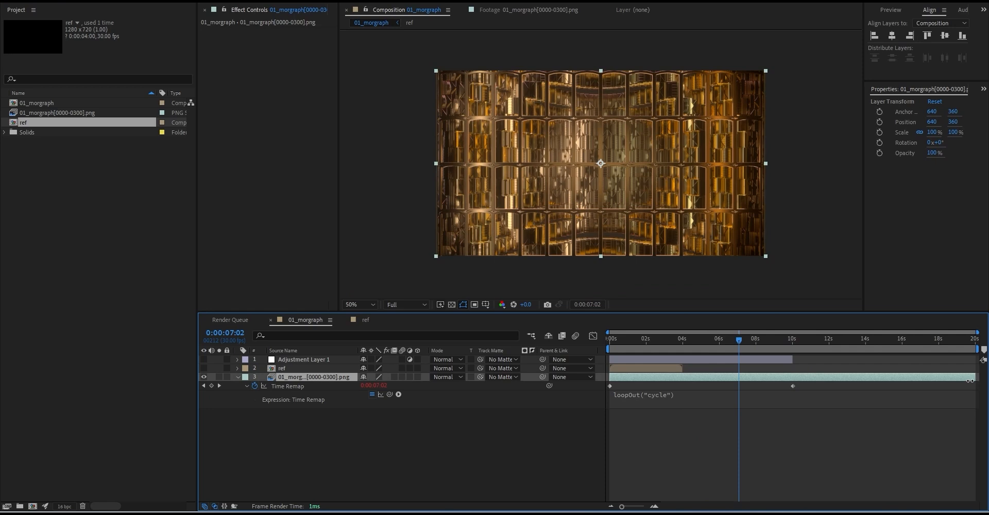
{"action": "left_click", "coordinate": [859, 437]}
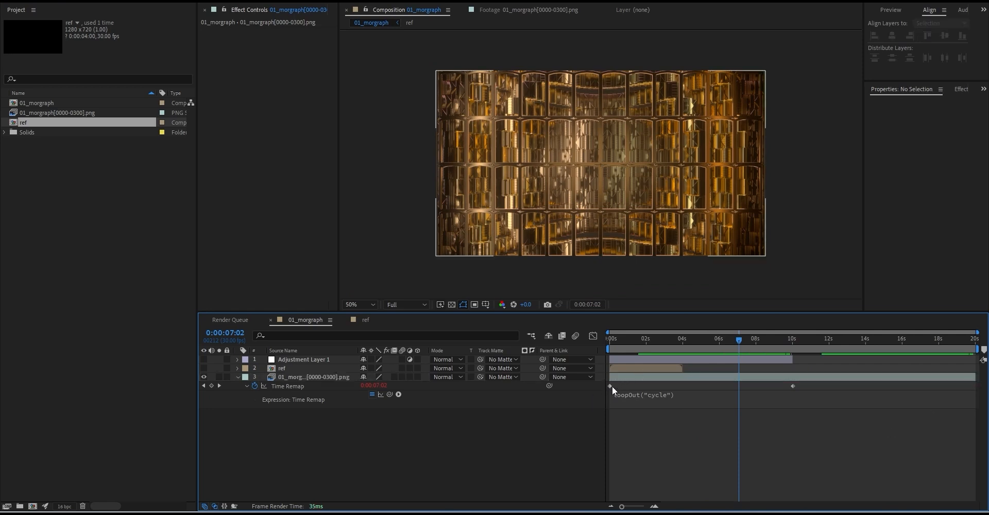
Play the composition from 0:00:08:25 past the 10-second mark to check the loop transition
{"action": "mouse_move", "coordinate": [611, 385]}
{"action": "left_click", "coordinate": [773, 339]}
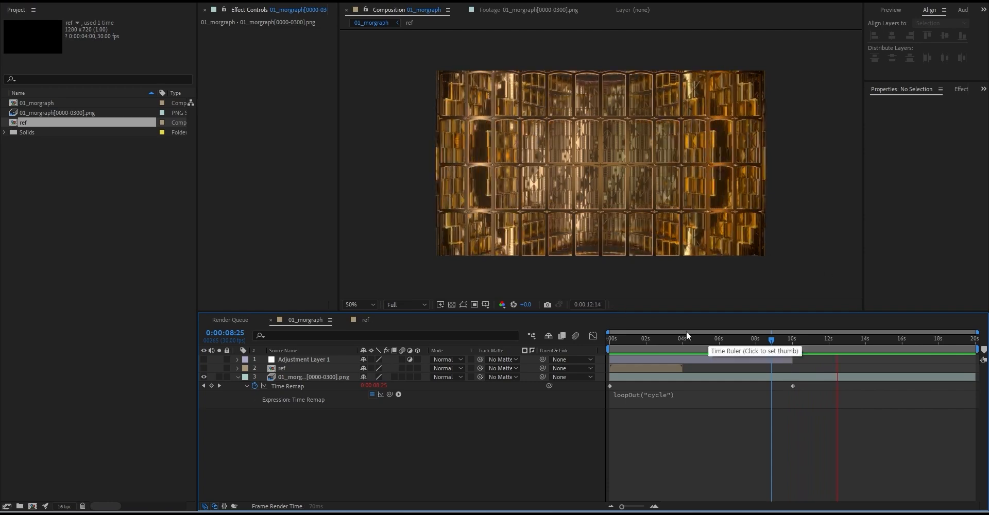
{"action": "key", "text": "space"}
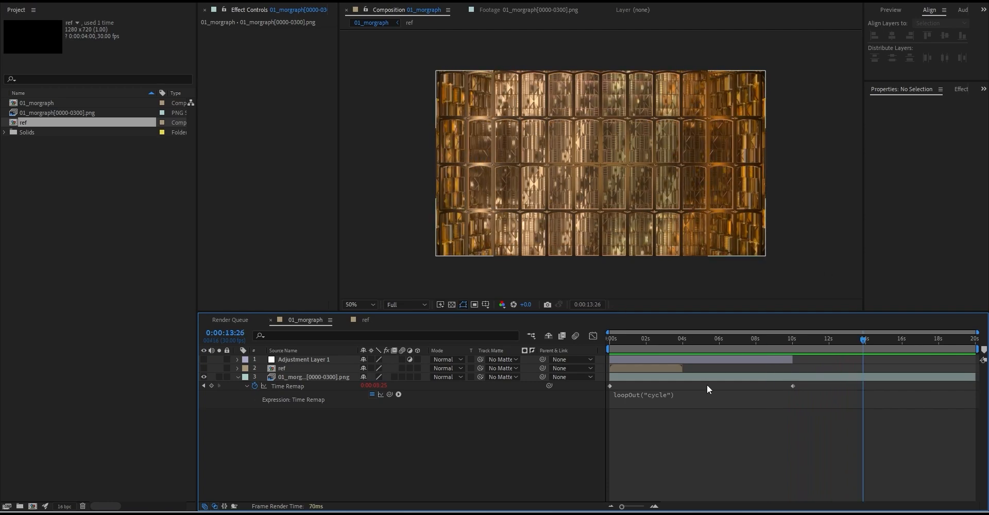
Undo the layer extension, loop expression, time remapping and longer composition duration
{"action": "key", "text": "ctrl+z"}
{"action": "key", "text": "ctrl+z"}
{"action": "key", "text": "ctrl+z"}
{"action": "key", "text": "ctrl+z"}
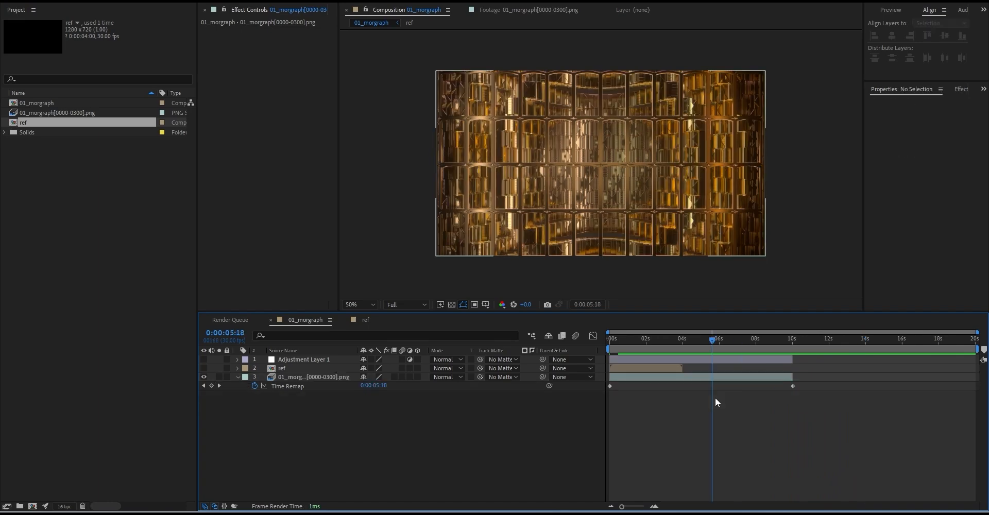
Open the ref composition and set its duration to 10 seconds (0:00:10:00)
{"action": "left_click", "coordinate": [704, 340]}
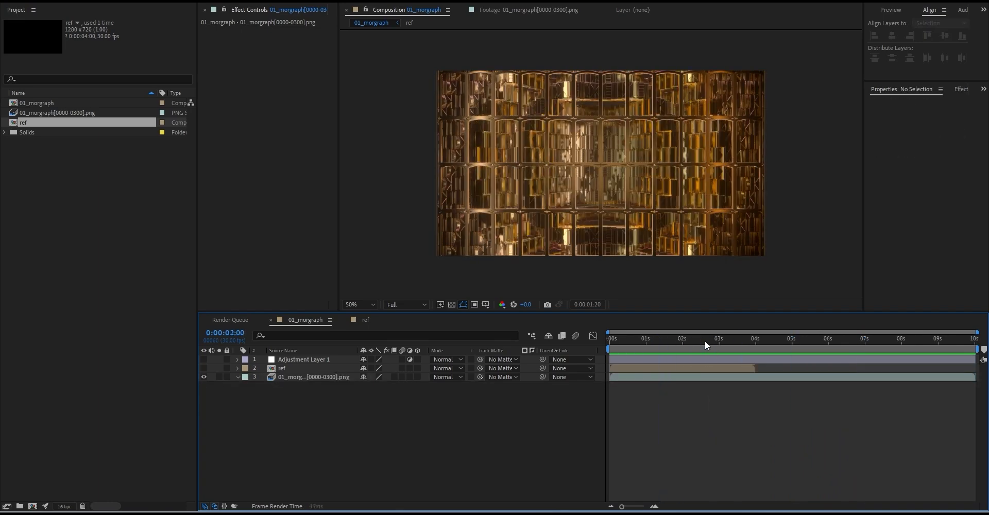
{"action": "left_click", "coordinate": [292, 368]}
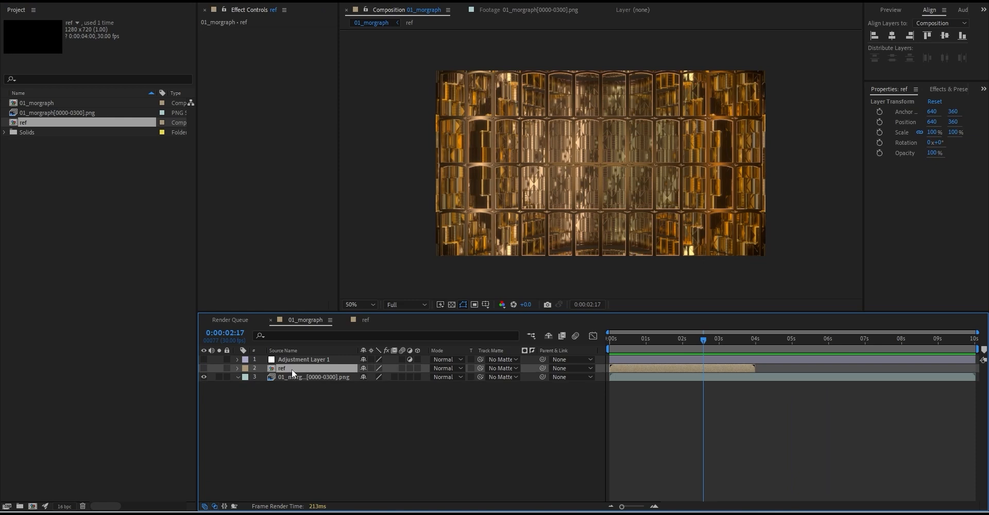
{"action": "double_click", "coordinate": [292, 368]}
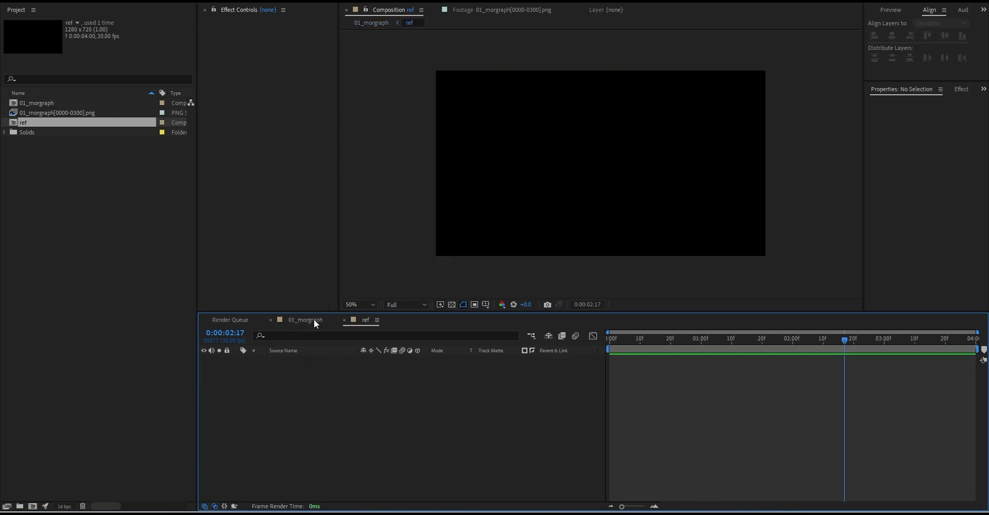
{"action": "left_click", "coordinate": [314, 321]}
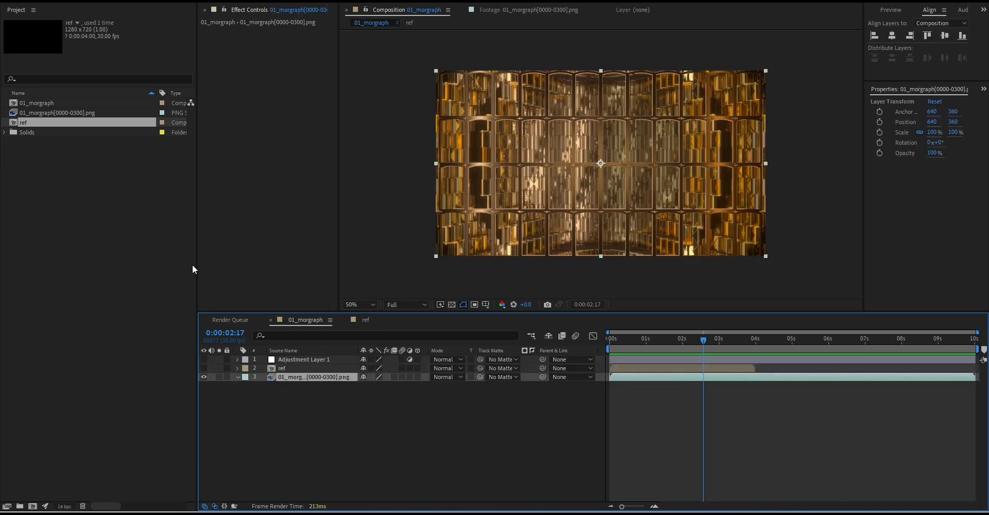
{"action": "left_click", "coordinate": [66, 103]}
{"action": "left_click", "coordinate": [363, 319]}
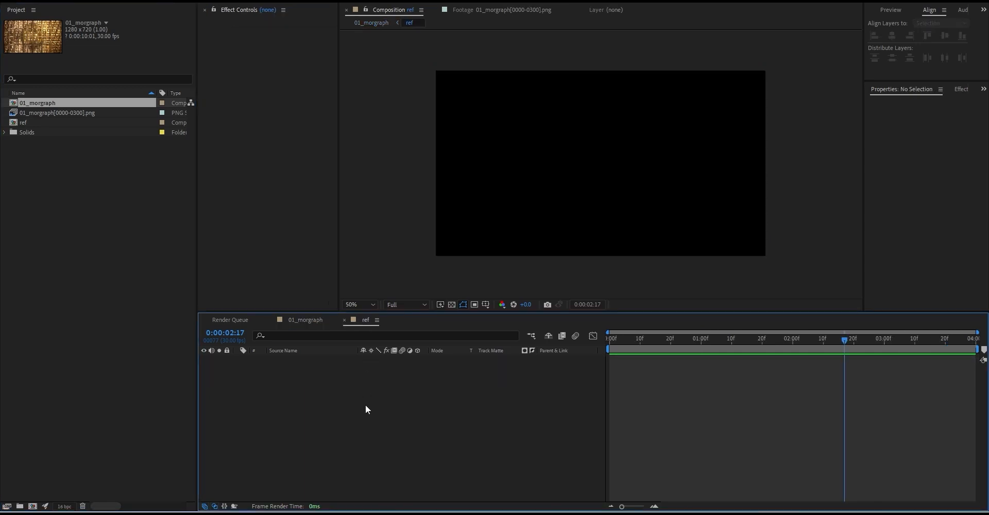
{"action": "key", "text": "ctrl+k"}
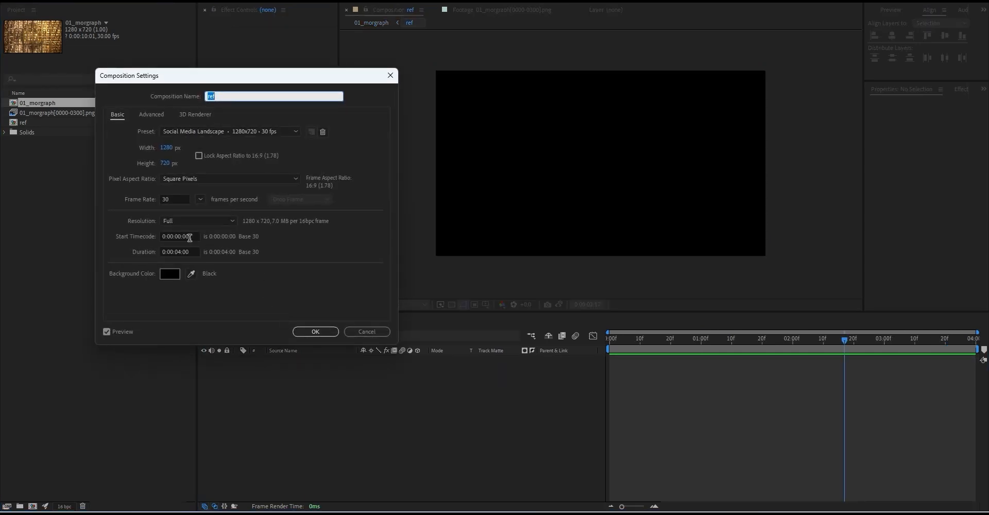
{"action": "left_click", "coordinate": [174, 252]}
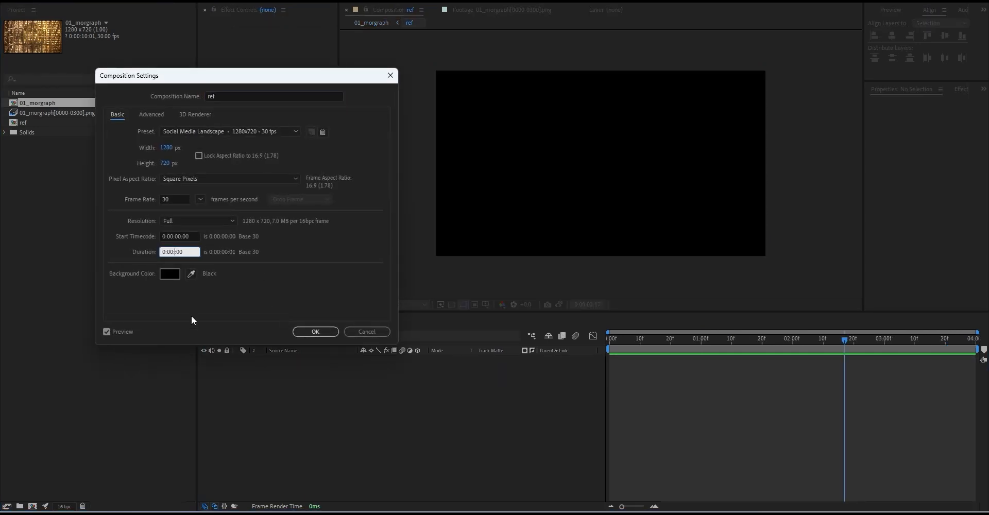
{"action": "type", "text": "10:"}
{"action": "key", "text": "Return"}
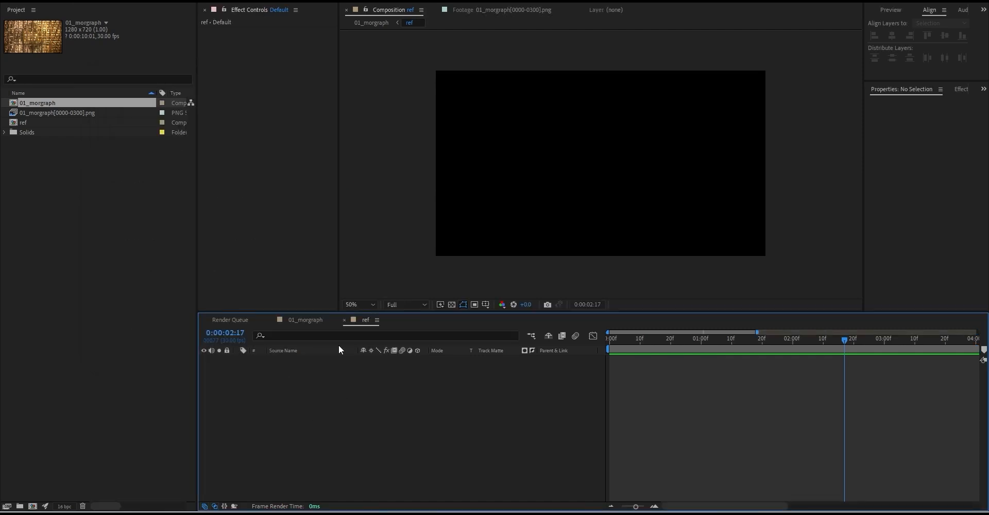
Reset the Standard workspace to its saved layout and zoom the composition view out to 50%
{"action": "left_click", "coordinate": [308, 321]}
{"action": "left_click", "coordinate": [366, 323]}
{"action": "scroll", "coordinate": [348, 105], "scroll_direction": "up", "scroll_amount": 2}
{"action": "left_click", "coordinate": [201, 0]}
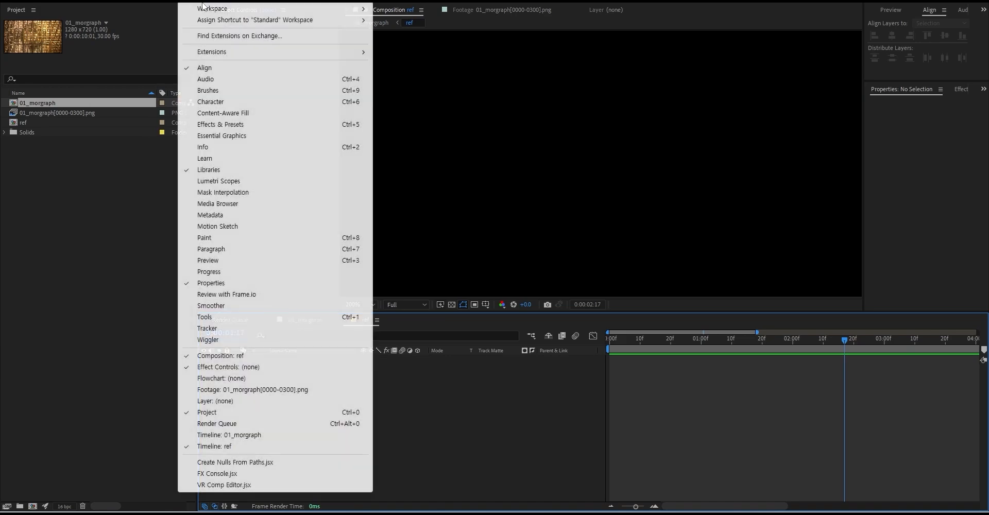
{"action": "mouse_move", "coordinate": [355, 9]}
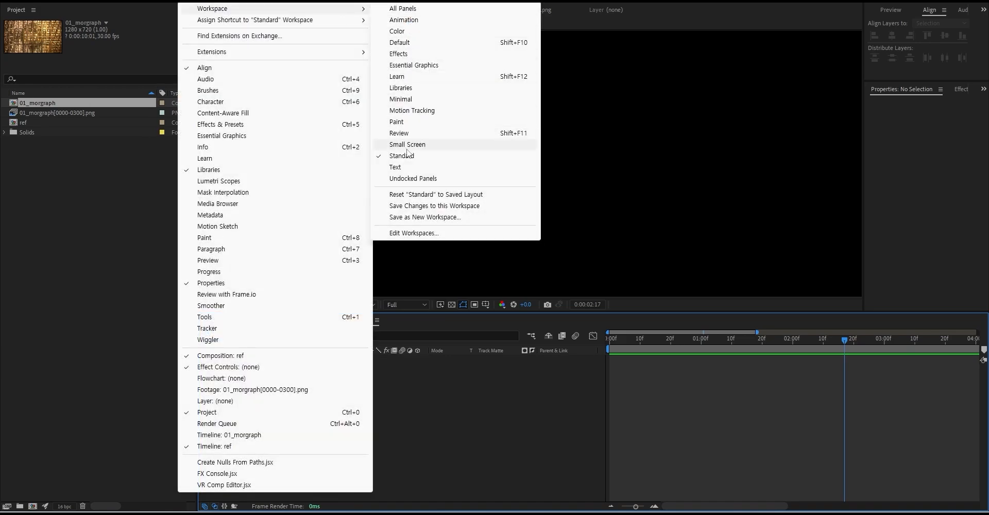
{"action": "left_click", "coordinate": [421, 195]}
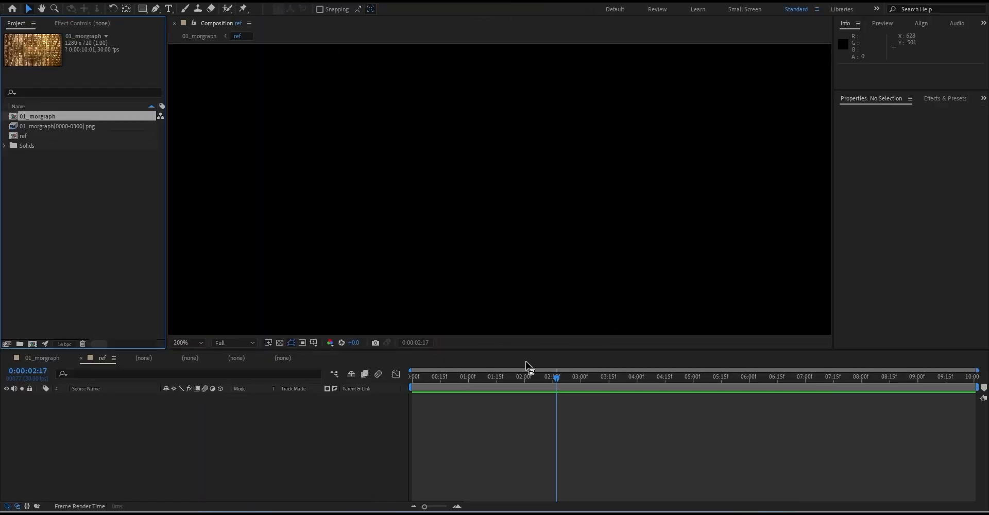
{"action": "left_click", "coordinate": [504, 423]}
{"action": "left_click_drag", "start_coordinate": [494, 350], "coordinate": [494, 358]}
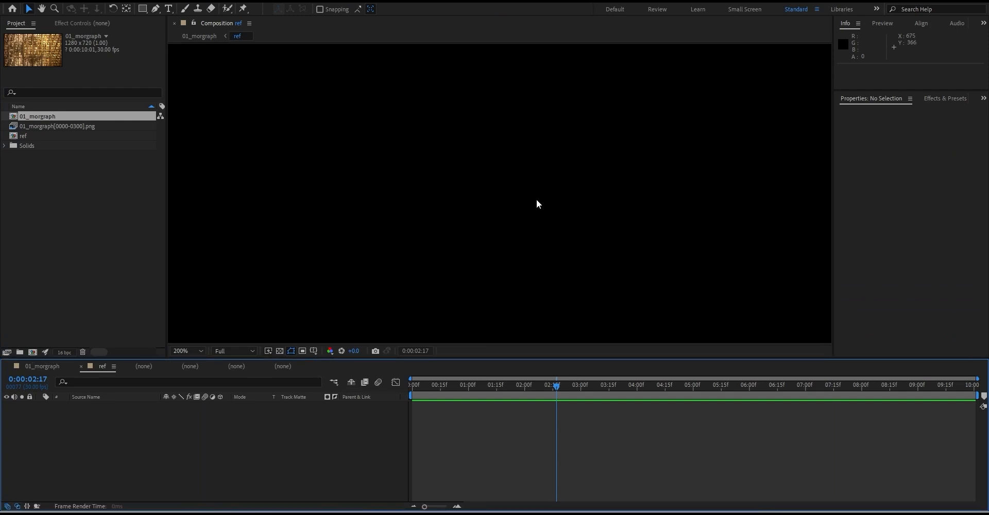
{"action": "key", "text": "comma"}
{"action": "key", "text": "comma"}
{"action": "left_click", "coordinate": [331, 73]}
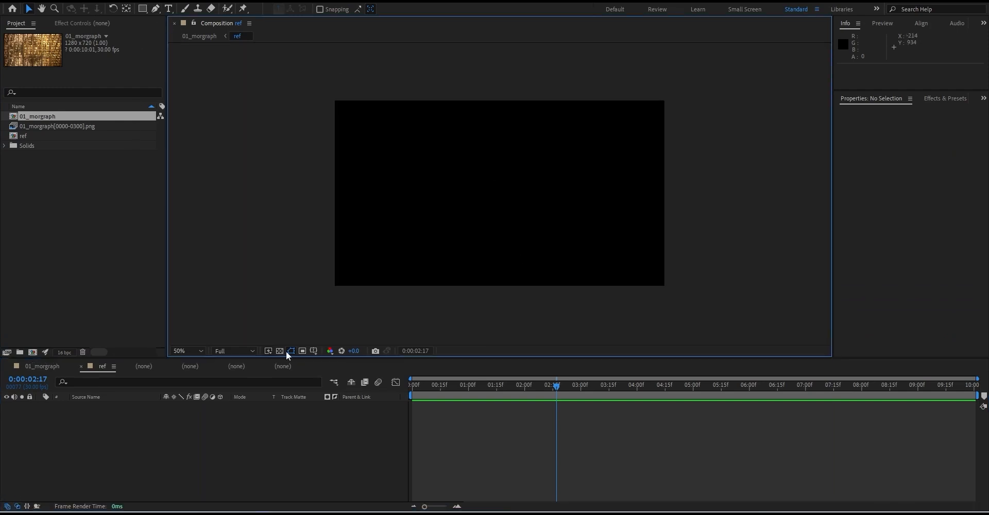
{"action": "left_click", "coordinate": [441, 446]}
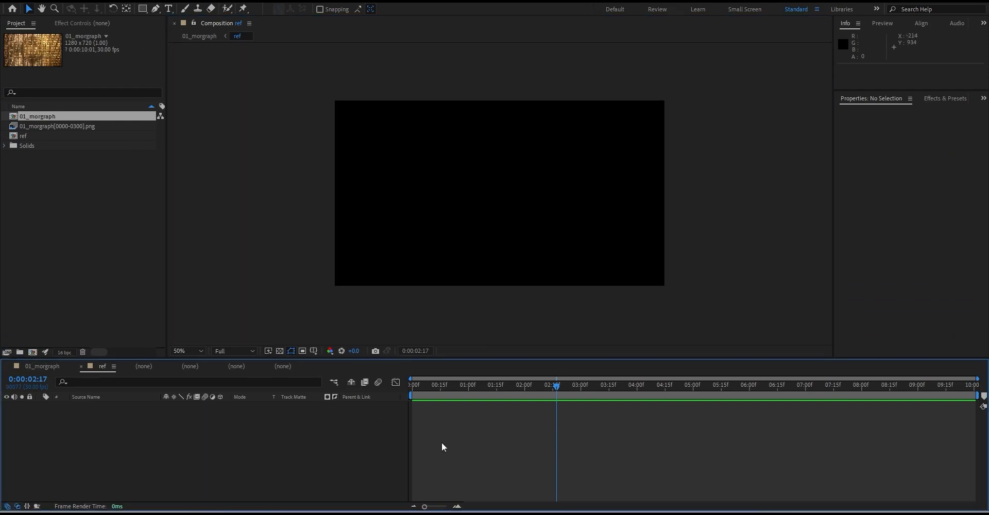
Close the empty timeline tabs beside the ref composition and save the project
{"action": "left_click", "coordinate": [128, 366]}
{"action": "left_click", "coordinate": [128, 366]}
{"action": "left_click", "coordinate": [129, 367]}
{"action": "left_click", "coordinate": [128, 366]}
{"action": "key", "text": "ctrl+s"}
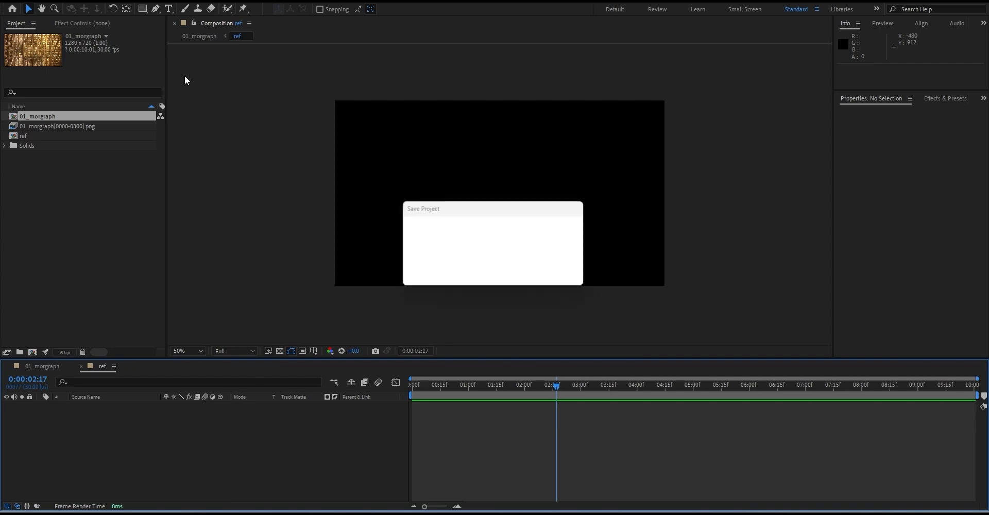
Draw an unfilled circle about 408 px in diameter with the Ellipse tool in the ref composition
{"action": "left_click", "coordinate": [142, 9]}
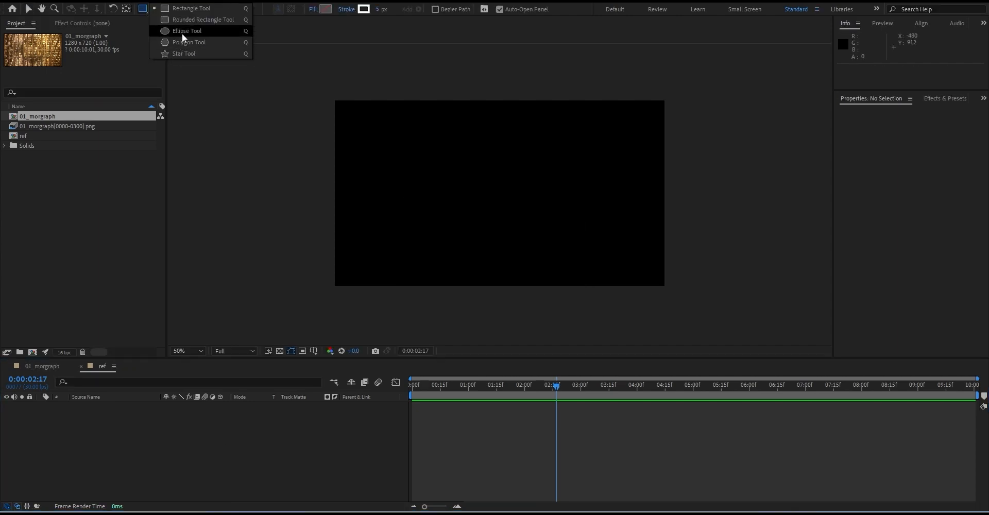
{"action": "left_click", "coordinate": [187, 33]}
{"action": "left_click_drag", "start_coordinate": [472, 162], "coordinate": [576, 266], "text": "shift"}
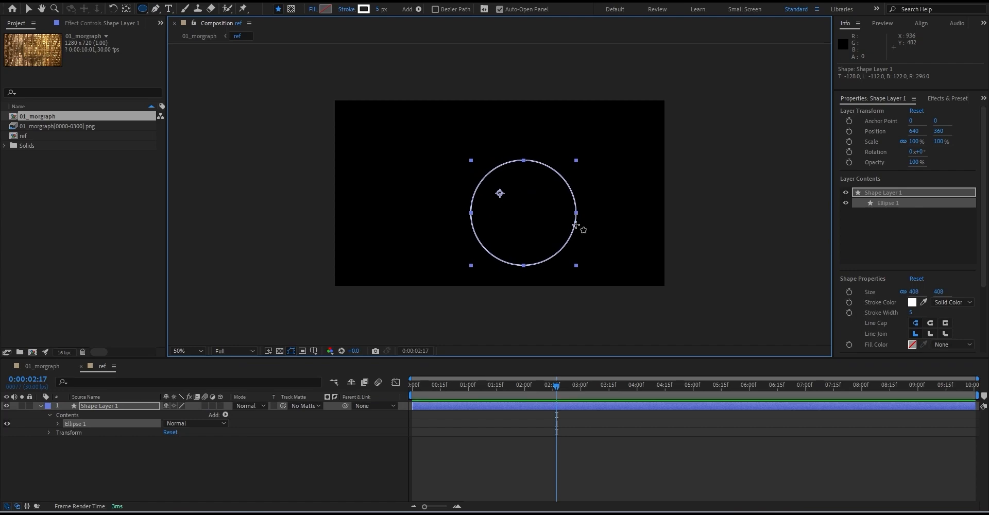
Centre the shape layer's anchor point on the circle and align the layer horizontally and vertically to the composition's centre
{"action": "key", "text": "v"}
{"action": "key", "text": "ctrl+alt+Home"}
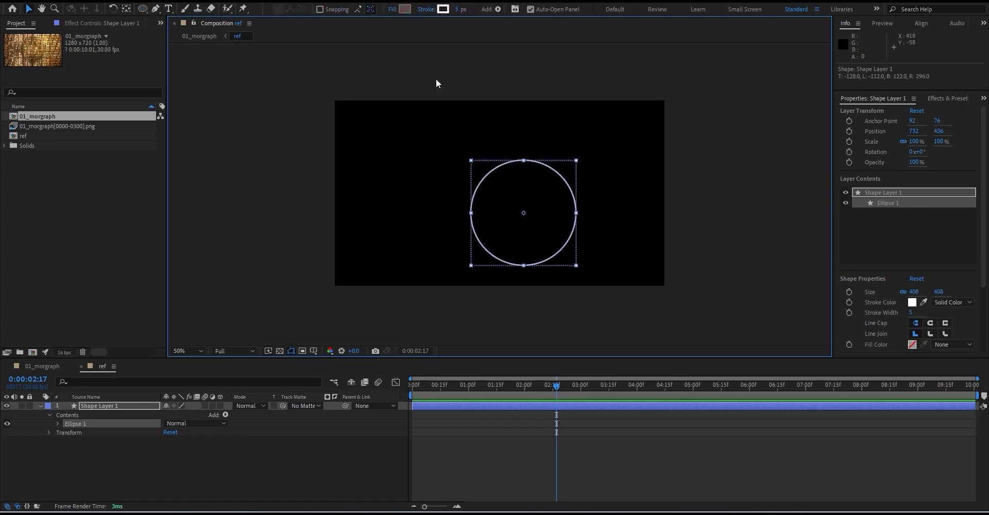
{"action": "left_click", "coordinate": [179, 2]}
{"action": "left_click", "coordinate": [206, 68]}
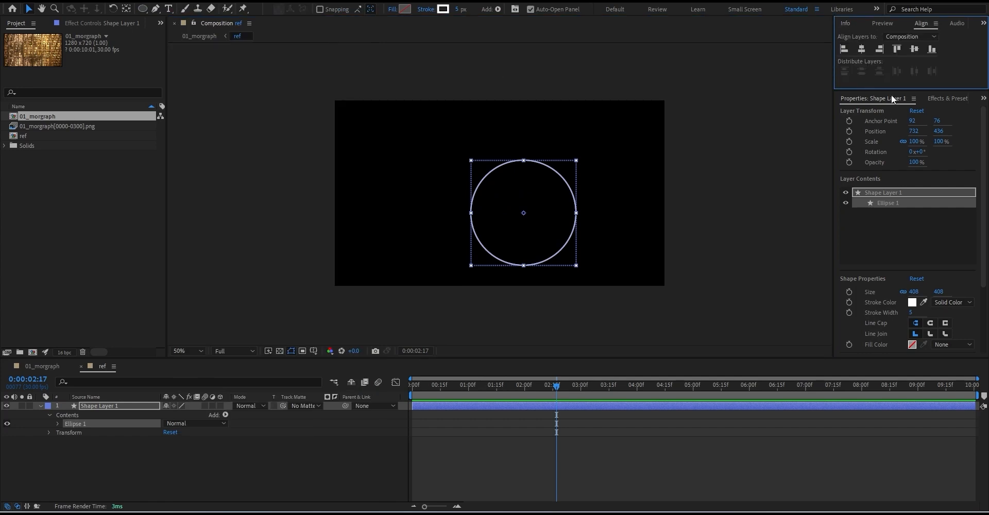
{"action": "left_click", "coordinate": [862, 49]}
{"action": "left_click", "coordinate": [914, 49]}
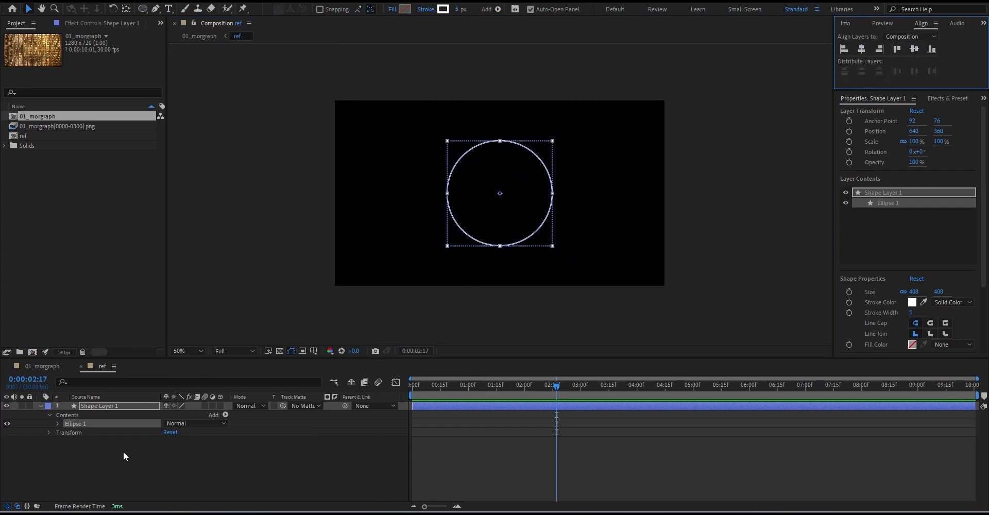
Add keyframes to the circle's Size and Stroke Width and move both to the start of the composition
{"action": "left_click", "coordinate": [57, 423]}
{"action": "left_click", "coordinate": [68, 431]}
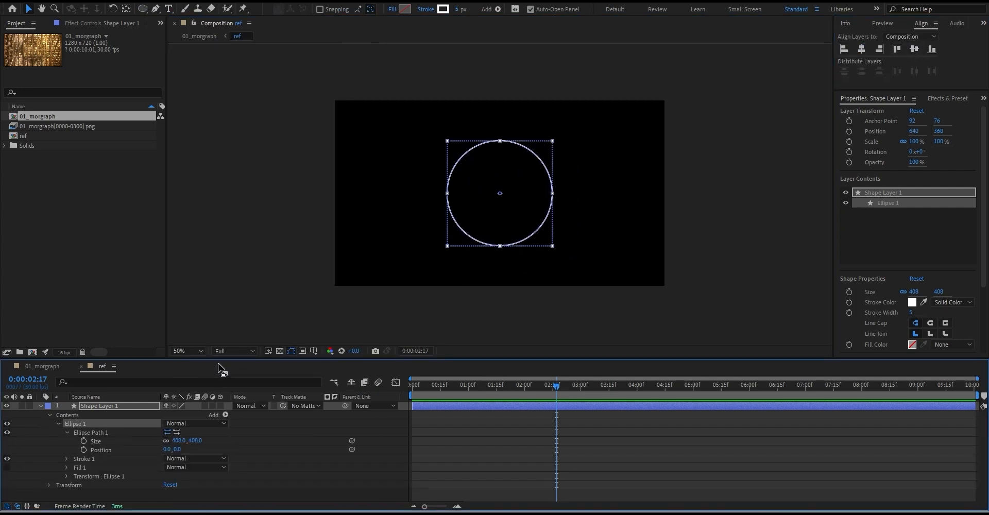
{"action": "left_click_drag", "start_coordinate": [211, 357], "coordinate": [211, 325]}
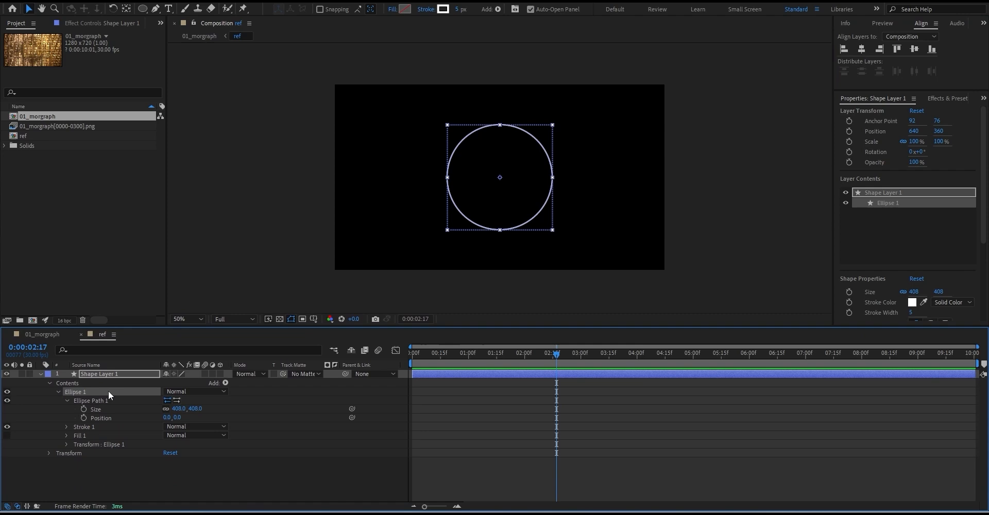
{"action": "left_click", "coordinate": [83, 409]}
{"action": "left_click", "coordinate": [66, 427]}
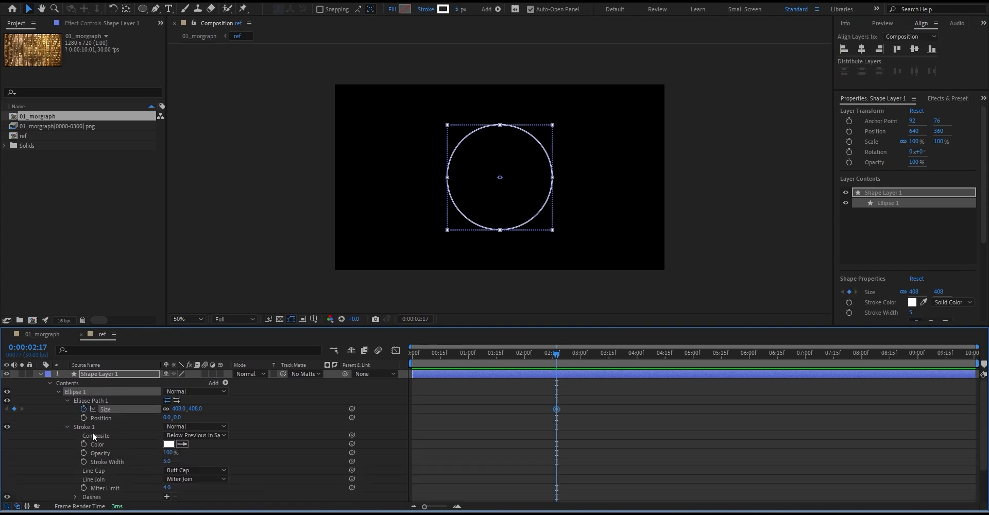
{"action": "scroll", "coordinate": [86, 460], "scroll_direction": "down", "scroll_amount": 2}
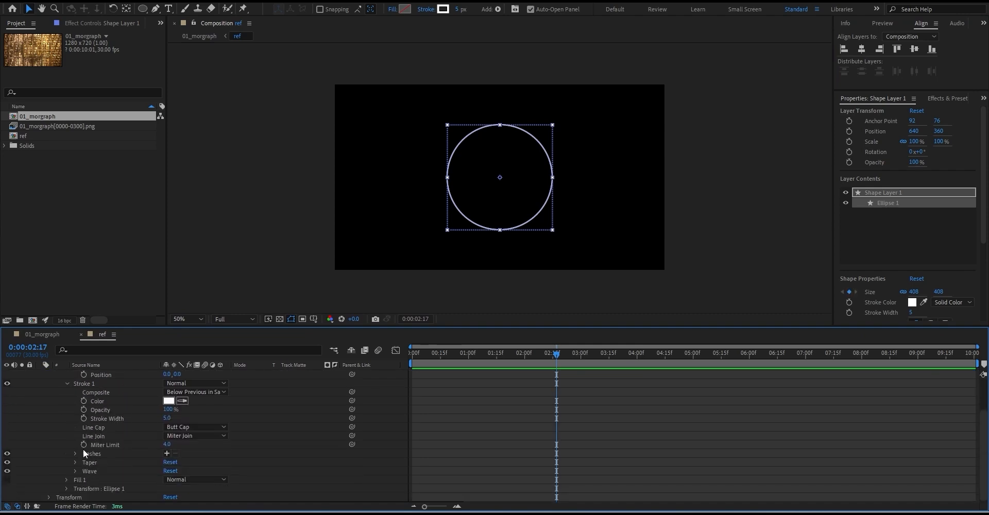
{"action": "scroll", "coordinate": [101, 432], "scroll_direction": "up", "scroll_amount": 1}
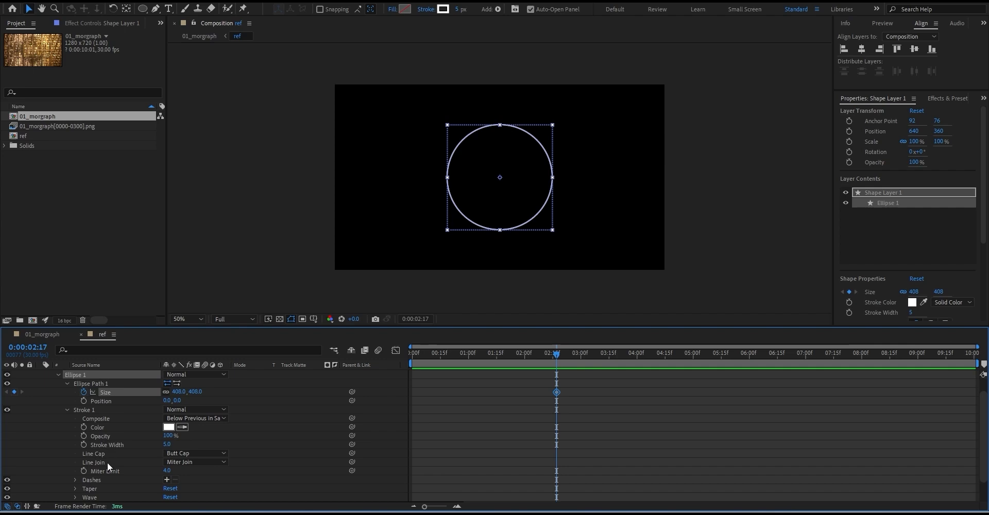
{"action": "left_click", "coordinate": [84, 444]}
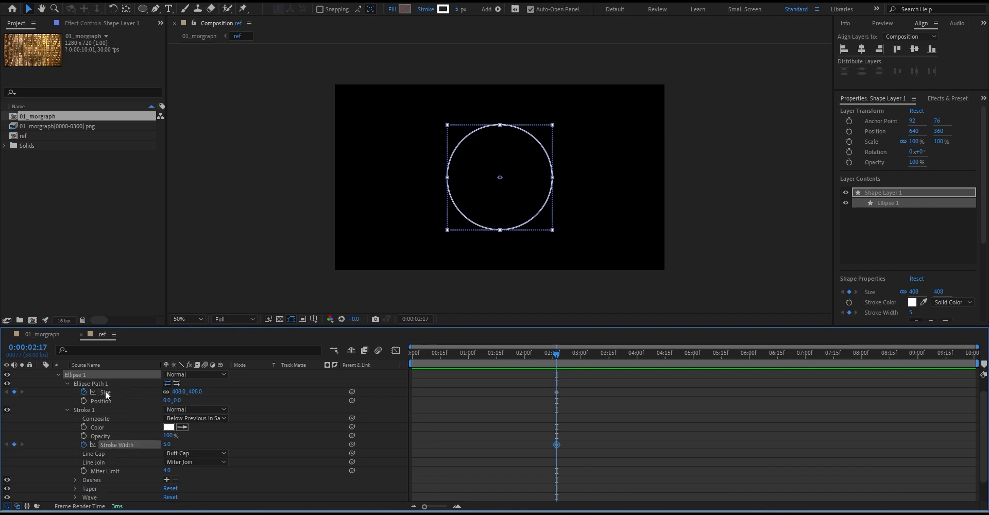
{"action": "key", "text": "u"}
{"action": "mouse_move", "coordinate": [587, 415]}
{"action": "left_mouse_down"}
{"action": "mouse_move", "coordinate": [551, 369]}
{"action": "mouse_move", "coordinate": [435, 385]}
{"action": "mouse_move", "coordinate": [431, 366]}
{"action": "left_mouse_up"}
{"action": "key", "text": "Home"}
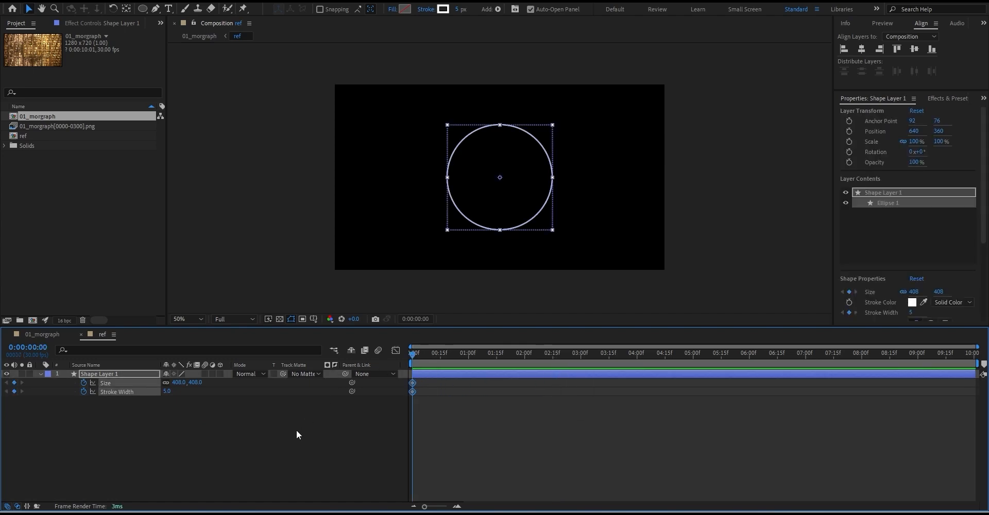
At the first frame, set the circle's Size to 0 and its Stroke Width to 200
{"action": "left_click", "coordinate": [296, 429]}
{"action": "left_click", "coordinate": [178, 383]}
{"action": "type", "text": "0"}
{"action": "key", "text": "Return"}
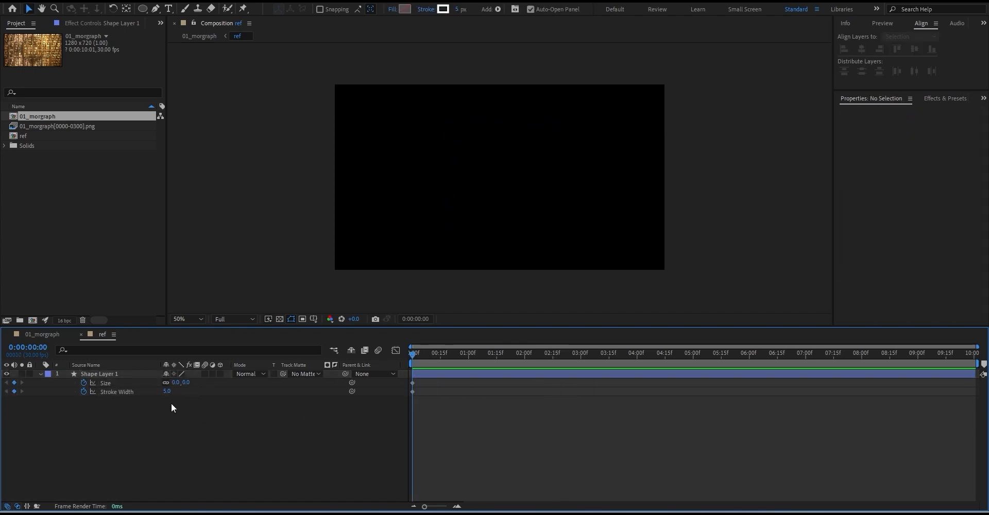
{"action": "left_click", "coordinate": [167, 390]}
{"action": "type", "text": "200"}
{"action": "key", "text": "Return"}
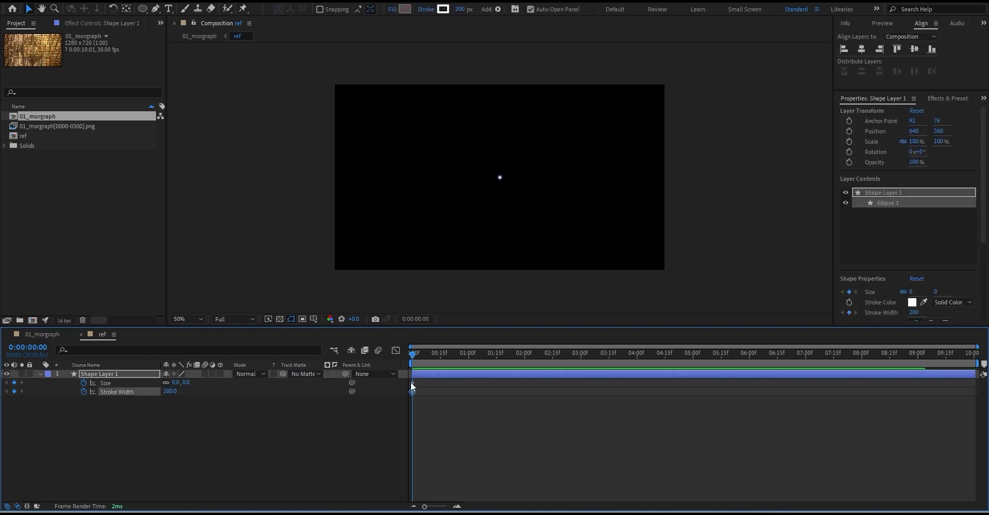
At 0:00:02:00, set the circle's Size to about 1798 and its Stroke Width to 0, and preview the animation
{"action": "left_click_drag", "start_coordinate": [412, 355], "coordinate": [523, 358]}
{"action": "left_click", "coordinate": [171, 399]}
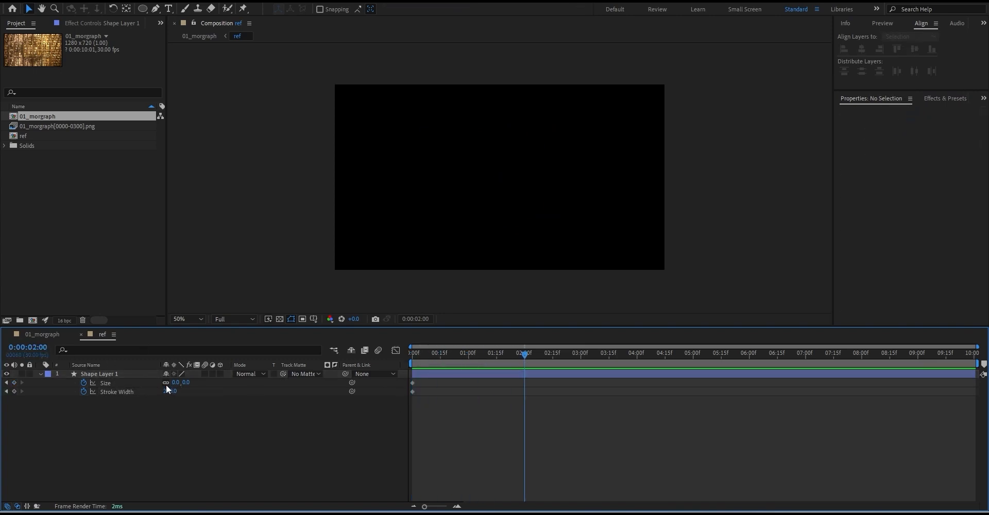
{"action": "mouse_move", "coordinate": [175, 383]}
{"action": "left_mouse_down"}
{"action": "mouse_move", "coordinate": [611, 419]}
{"action": "mouse_move", "coordinate": [201, 394]}
{"action": "mouse_move", "coordinate": [712, 423]}
{"action": "mouse_move", "coordinate": [609, 431]}
{"action": "left_mouse_up"}
{"action": "left_click", "coordinate": [169, 391]}
{"action": "type", "text": "0"}
{"action": "key", "text": "Return"}
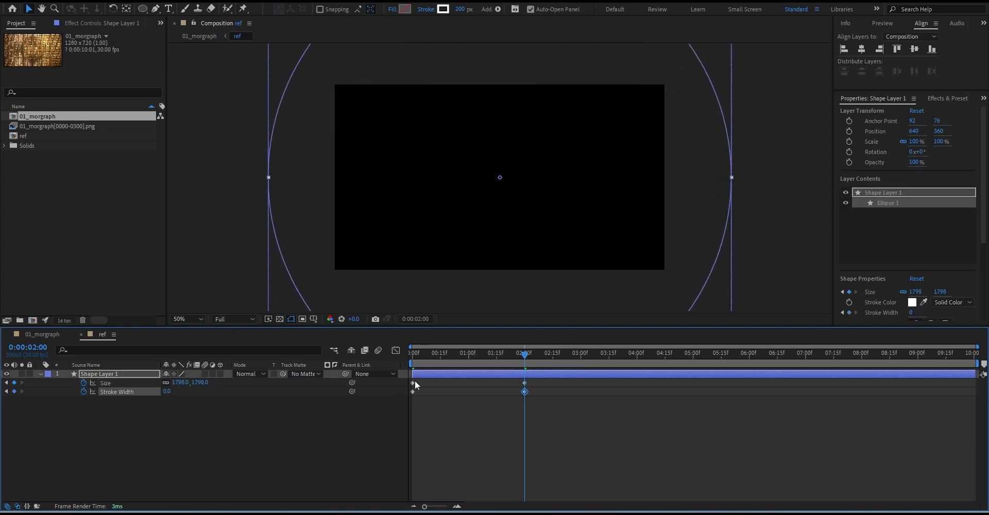
{"action": "key", "text": "space"}
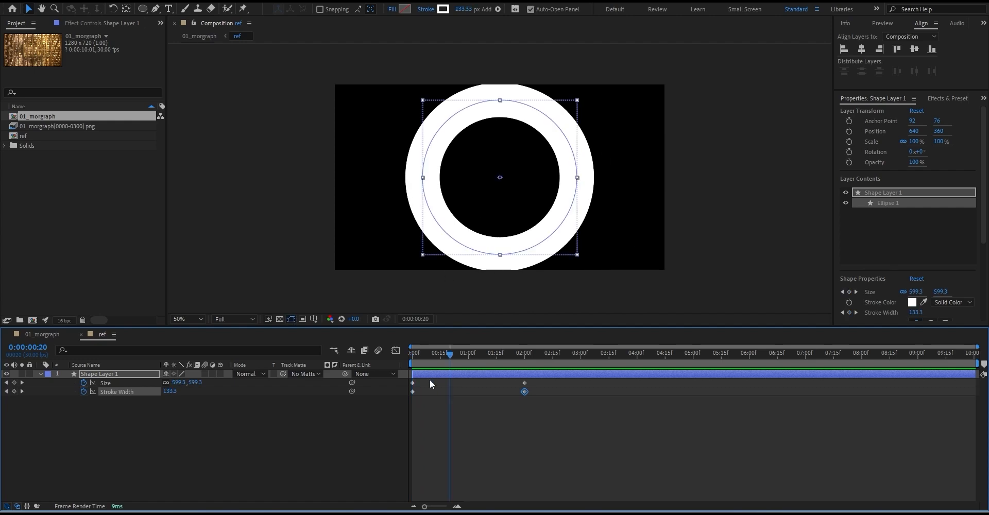
Move the first Stroke Width keyframe to about 0:00:00:16 and set the Stroke Width to 0 at the first frame
{"action": "left_click", "coordinate": [426, 398]}
{"action": "left_click_drag", "start_coordinate": [412, 392], "coordinate": [439, 400]}
{"action": "left_click", "coordinate": [439, 355]}
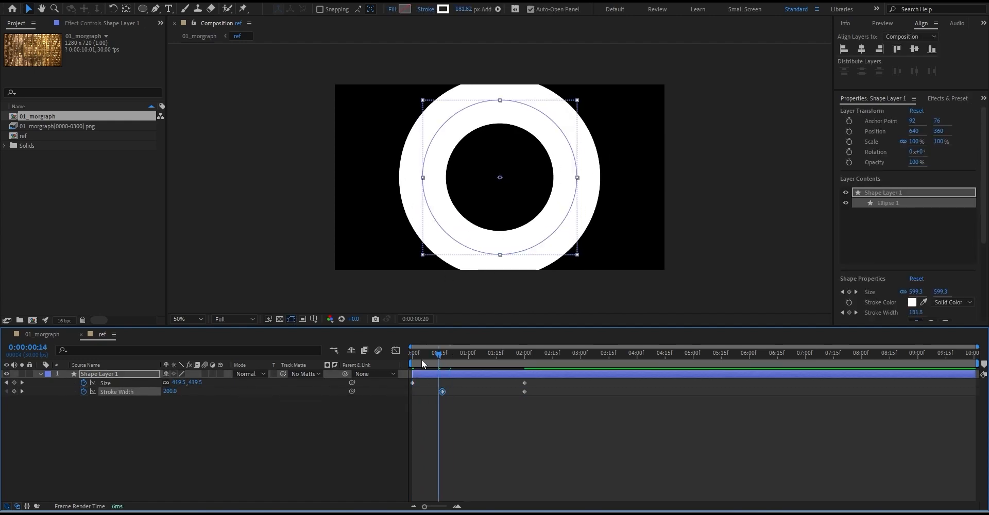
{"action": "left_click_drag", "start_coordinate": [421, 360], "coordinate": [412, 360]}
{"action": "left_click", "coordinate": [170, 391]}
{"action": "type", "text": "0"}
{"action": "key", "text": "Return"}
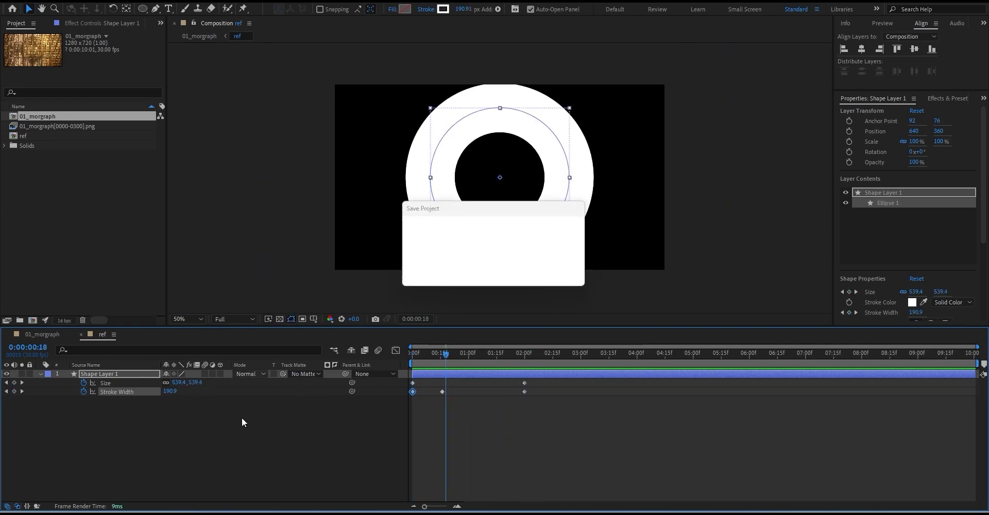
Apply a Fast Box Blur effect to Shape Layer 1 and widen the area showing its effect settings
{"action": "left_click", "coordinate": [146, 375]}
{"action": "key", "text": "ctrl+space"}
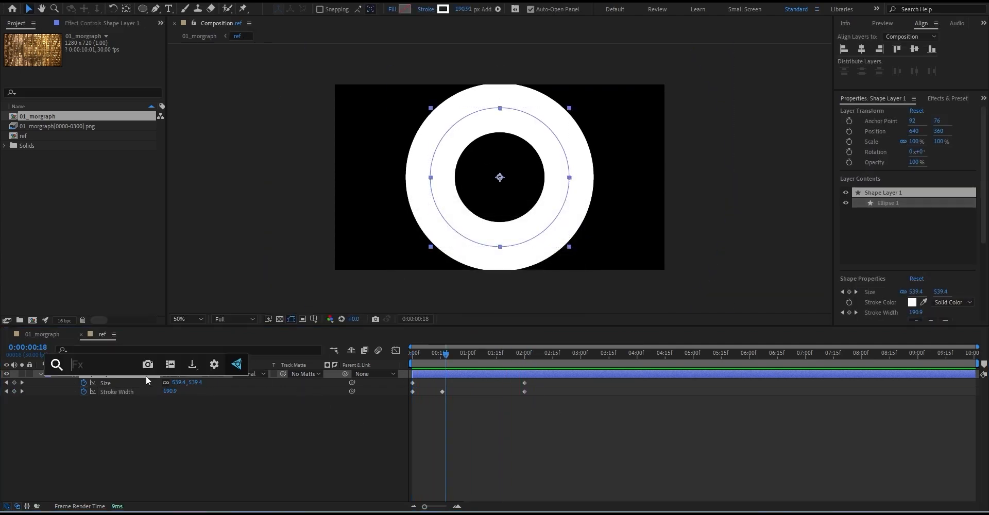
{"action": "type", "text": "blur"}
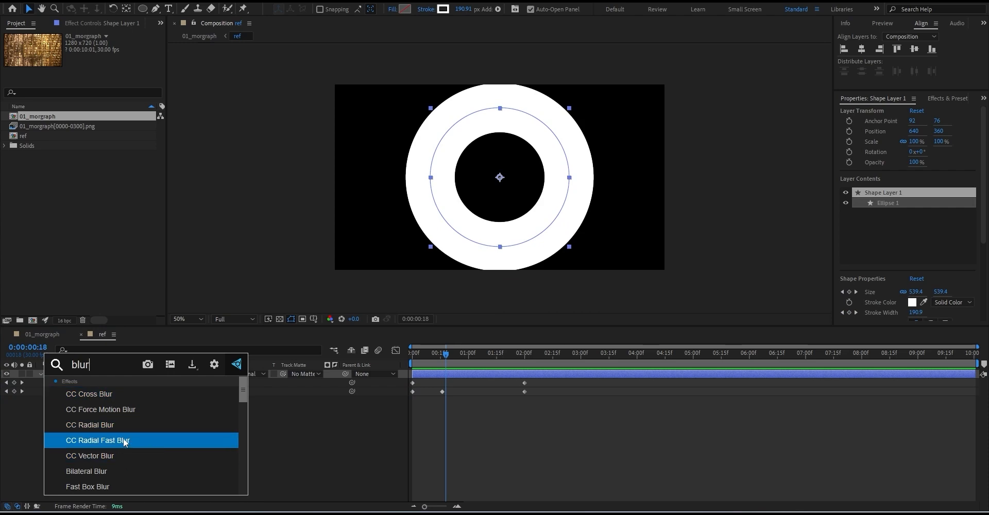
{"action": "scroll", "coordinate": [126, 437], "scroll_direction": "down", "scroll_amount": 1}
{"action": "left_click", "coordinate": [128, 442]}
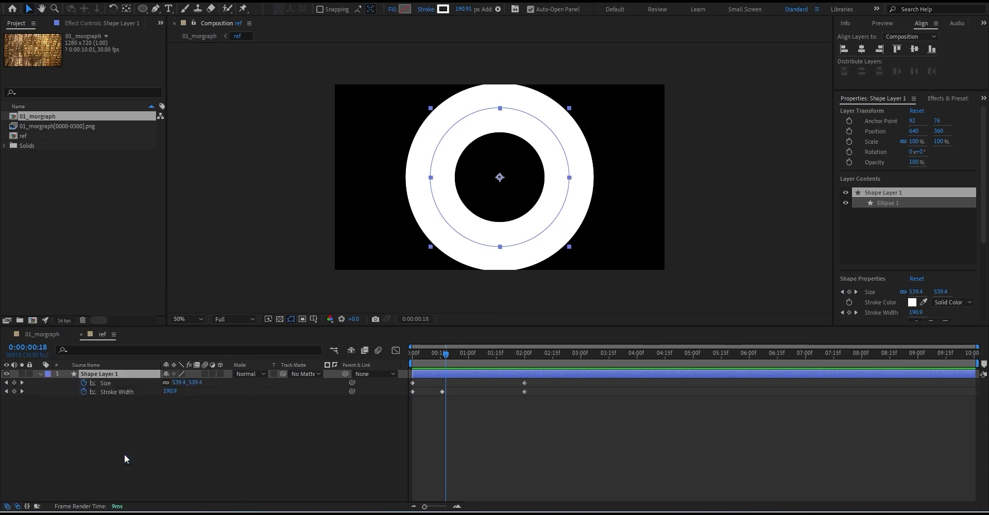
{"action": "left_click_drag", "start_coordinate": [165, 72], "coordinate": [200, 73]}
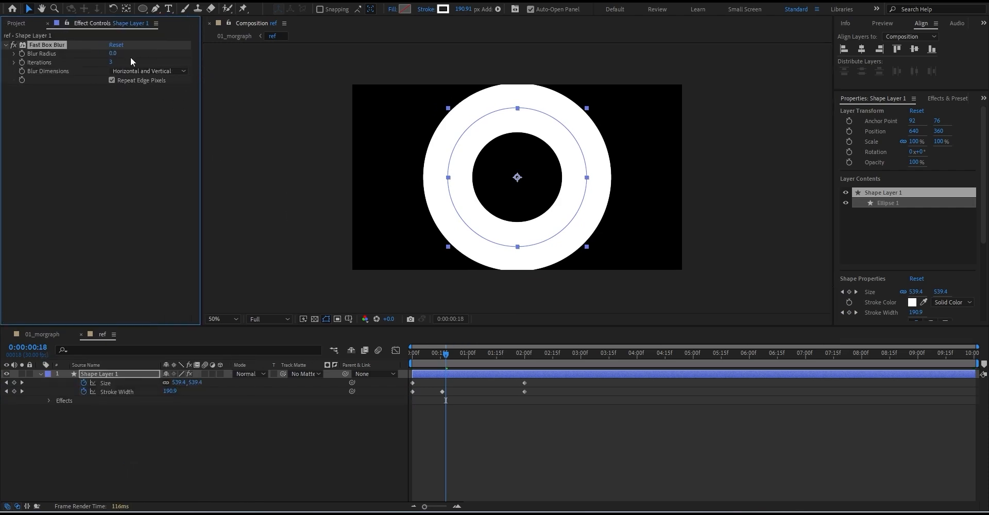
Set the Fast Box Blur's Blur Radius to 46 on the ring shape layer
{"action": "left_click", "coordinate": [112, 53]}
{"action": "type", "text": "19"}
{"action": "type", "text": "0"}
{"action": "key", "text": "Return"}
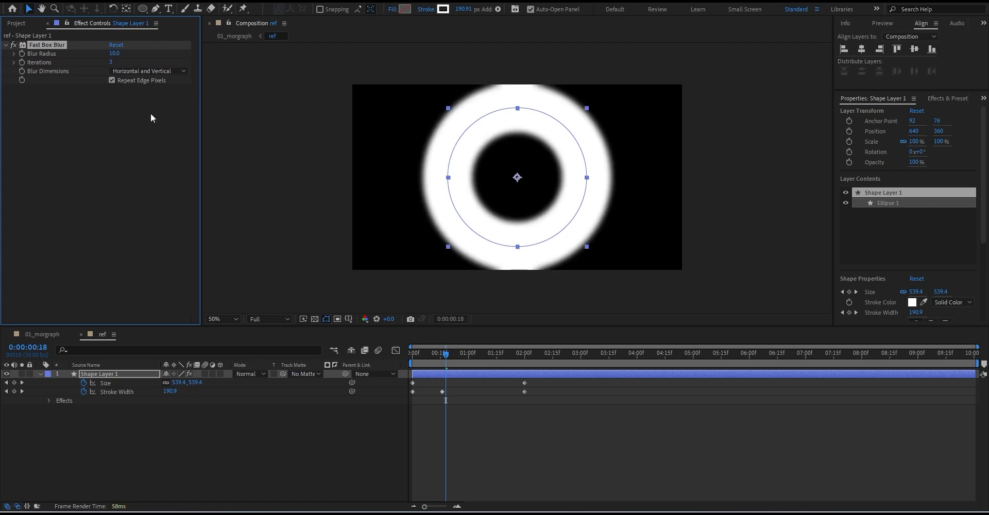
{"action": "left_click_drag", "start_coordinate": [112, 54], "coordinate": [150, 74]}
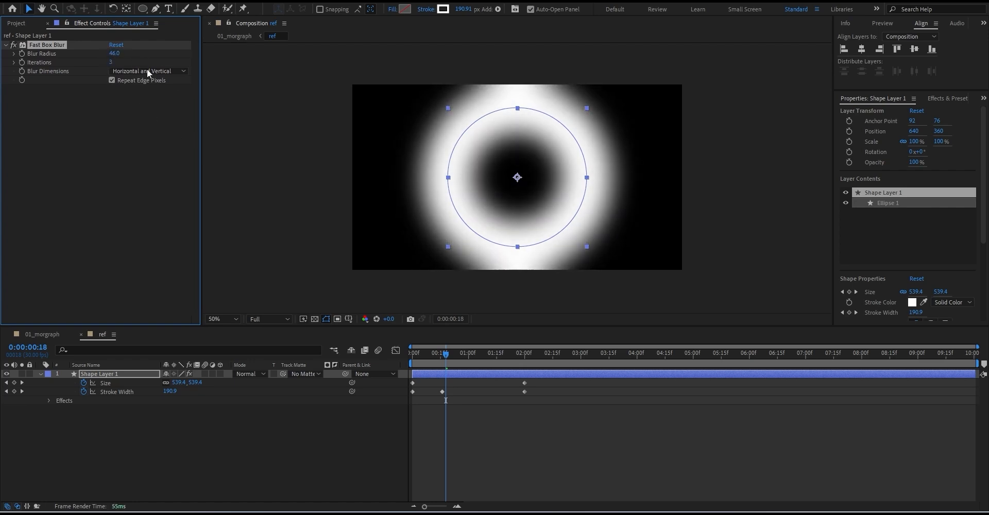
Preview the blurred ring animation from the start and save the project
{"action": "left_click", "coordinate": [457, 371]}
{"action": "key", "text": "space"}
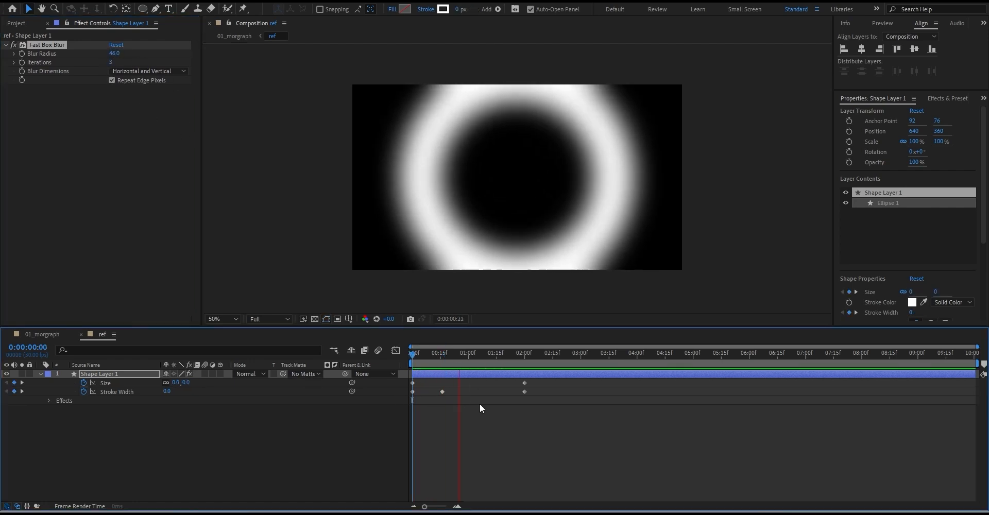
{"action": "left_click", "coordinate": [493, 432]}
{"action": "key", "text": "ctrl+s"}
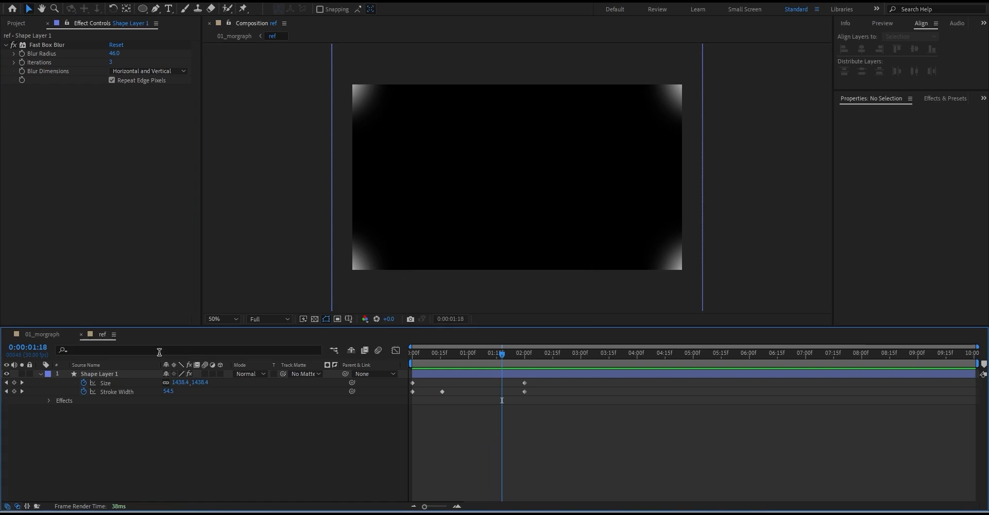
In the 01_morgraph composition, extend the ref layer to the composition's end and briefly show it over the wall at 0:00:00:28
{"action": "left_click", "coordinate": [51, 335]}
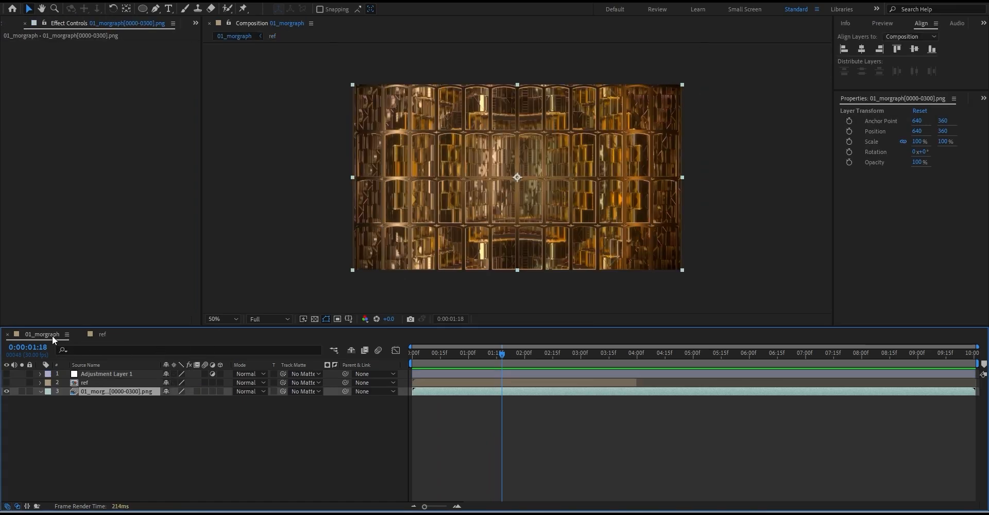
{"action": "left_click", "coordinate": [103, 383]}
{"action": "left_click_drag", "start_coordinate": [636, 382], "coordinate": [975, 394]}
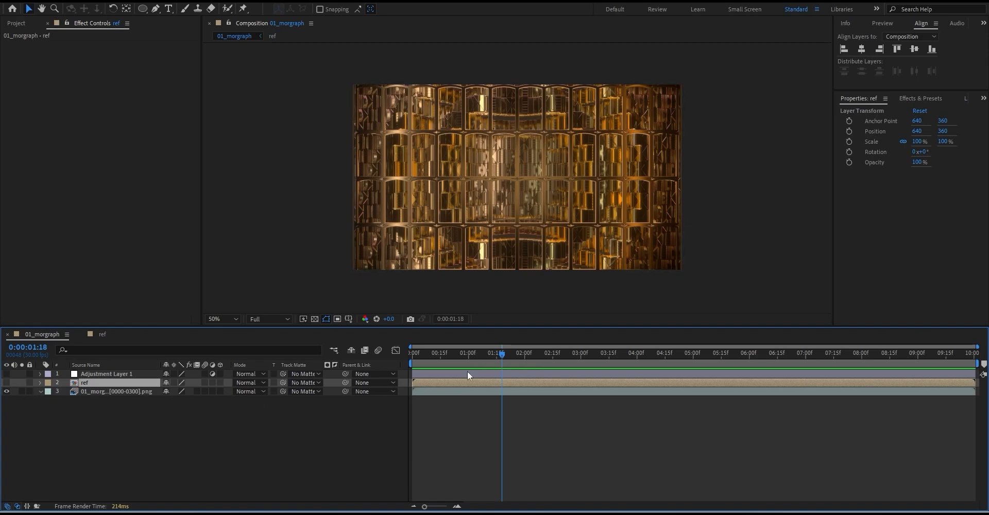
{"action": "left_click_drag", "start_coordinate": [474, 354], "coordinate": [465, 354]}
{"action": "left_click", "coordinate": [7, 383]}
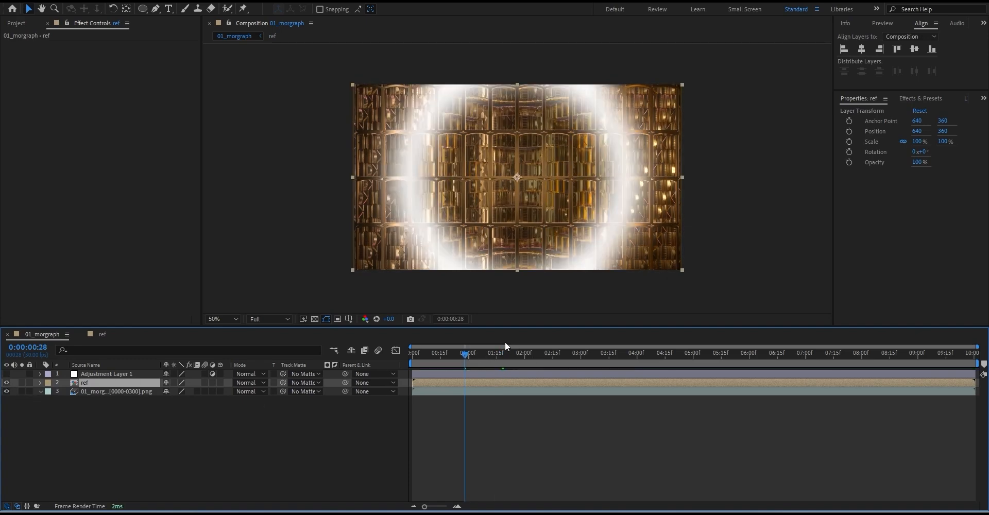
{"action": "left_click", "coordinate": [7, 383]}
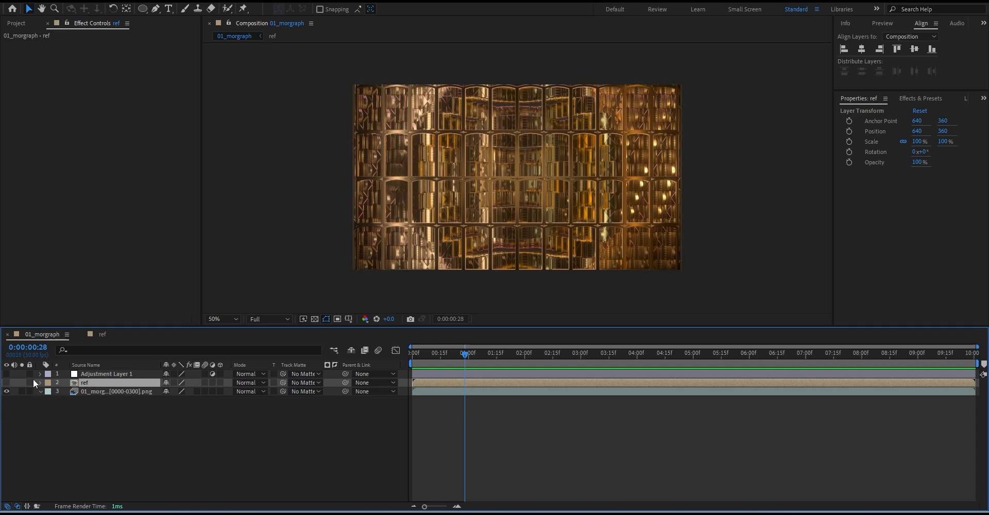
Make Adjustment Layer 1 visible and apply the Caustics effect to it
{"action": "left_click", "coordinate": [6, 374]}
{"action": "left_click", "coordinate": [362, 121]}
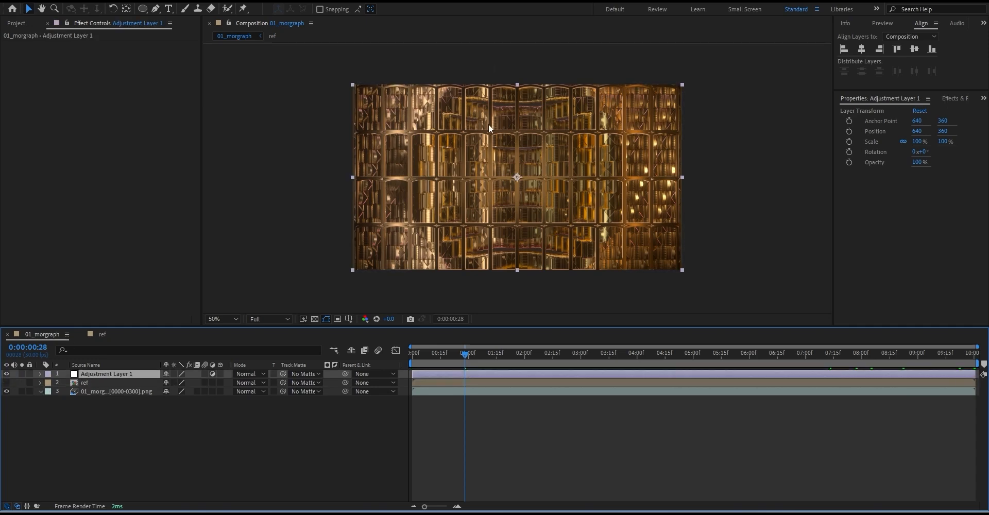
{"action": "key", "text": "ctrl+space"}
{"action": "type", "text": "cau"}
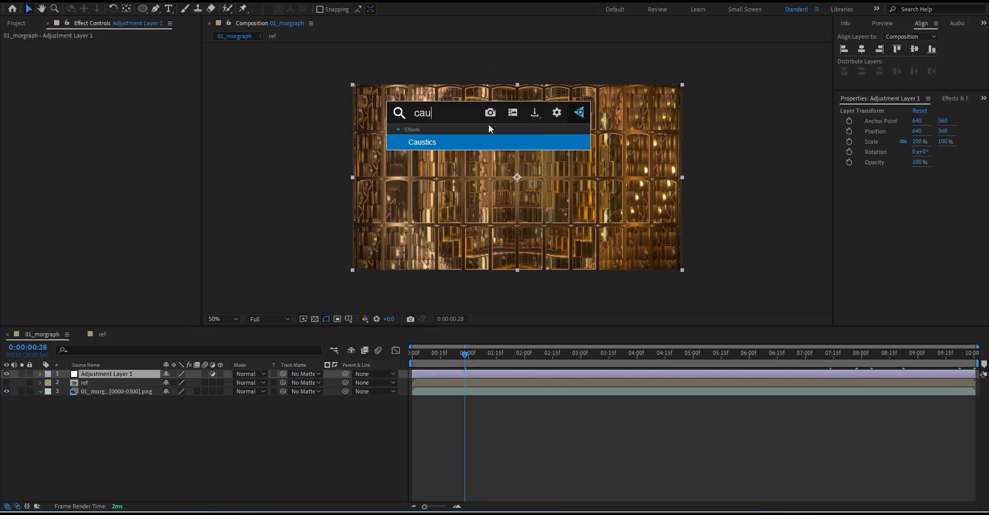
{"action": "left_click", "coordinate": [446, 141]}
{"action": "left_click", "coordinate": [950, 99]}
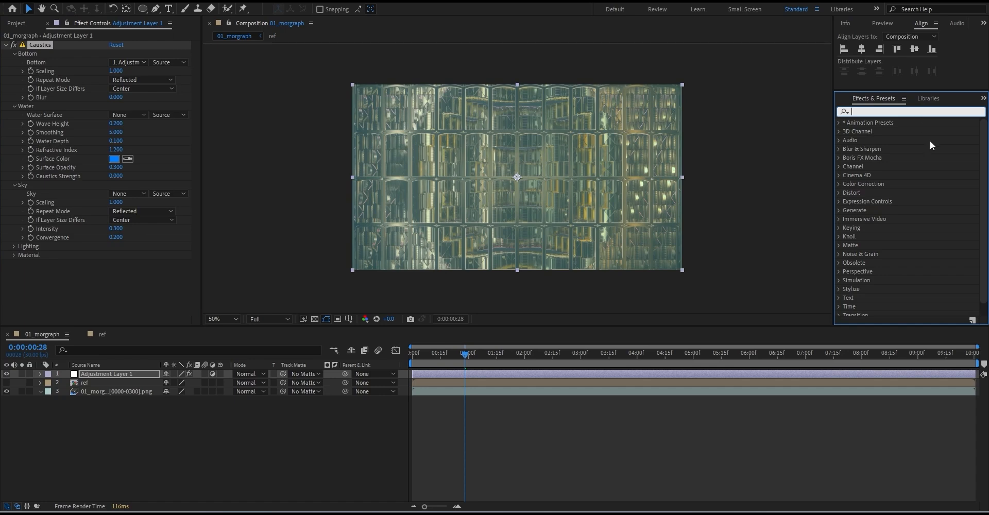
{"action": "left_click", "coordinate": [202, 2]}
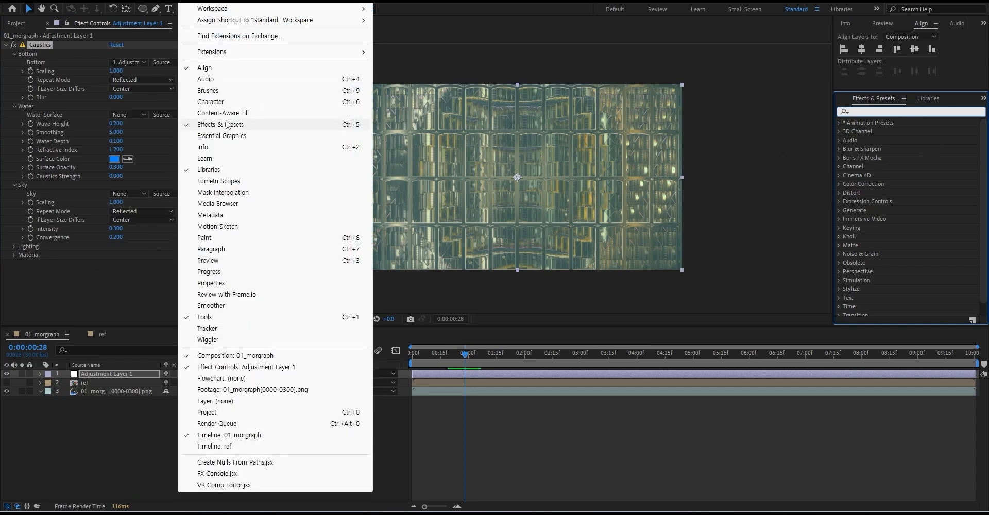
{"action": "left_click", "coordinate": [530, 277]}
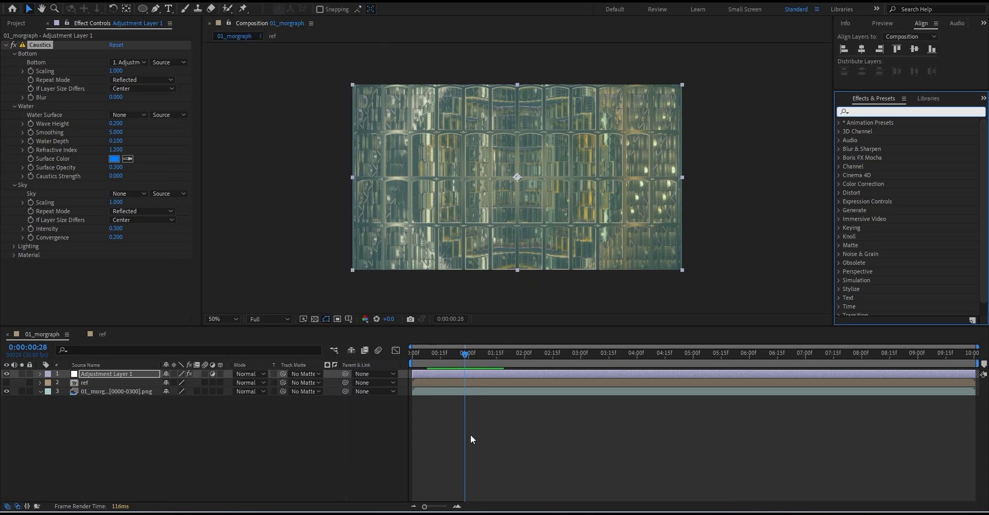
{"action": "left_click", "coordinate": [470, 434]}
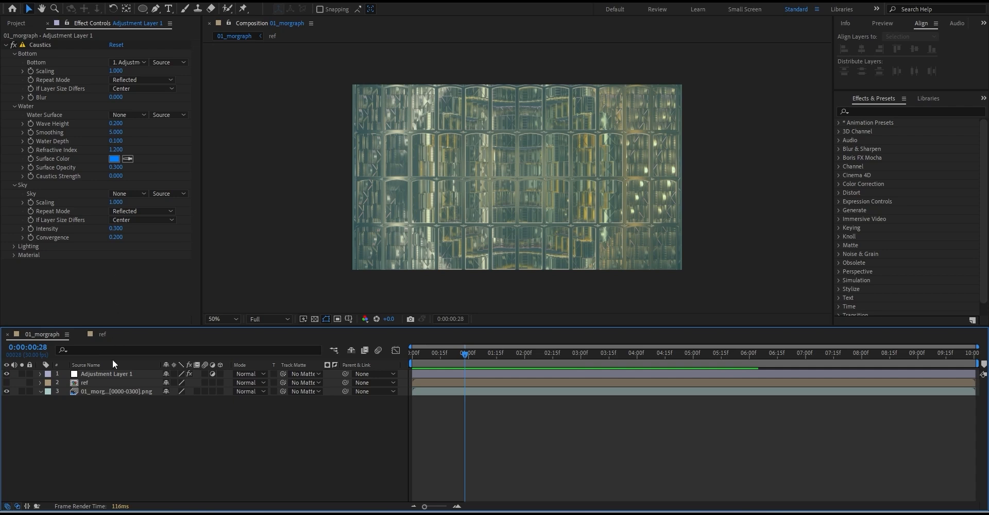
Set the Caustics effect's Surface Color to white and its Surface Opacity to 0 on Adjustment Layer 1
{"action": "left_click", "coordinate": [110, 374]}
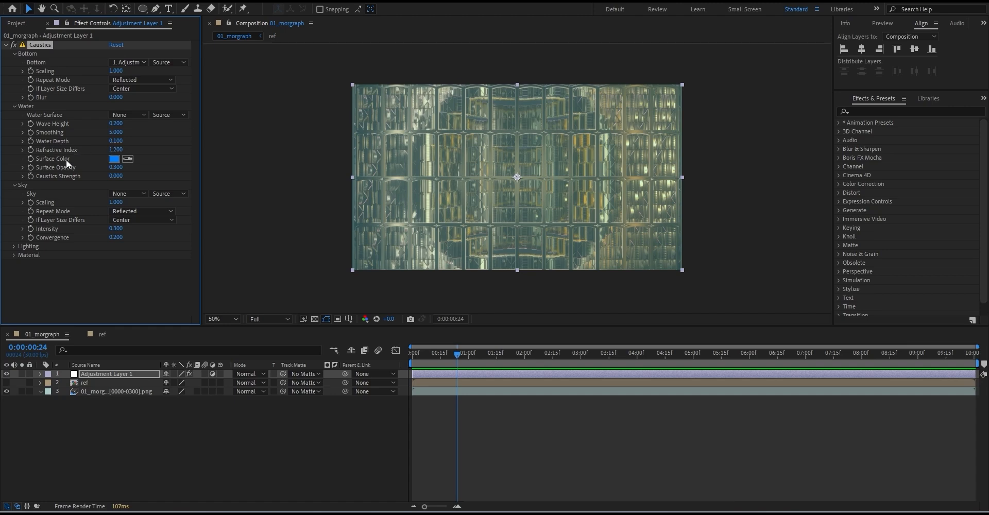
{"action": "left_click", "coordinate": [115, 160]}
{"action": "type", "text": "FFFFFF"}
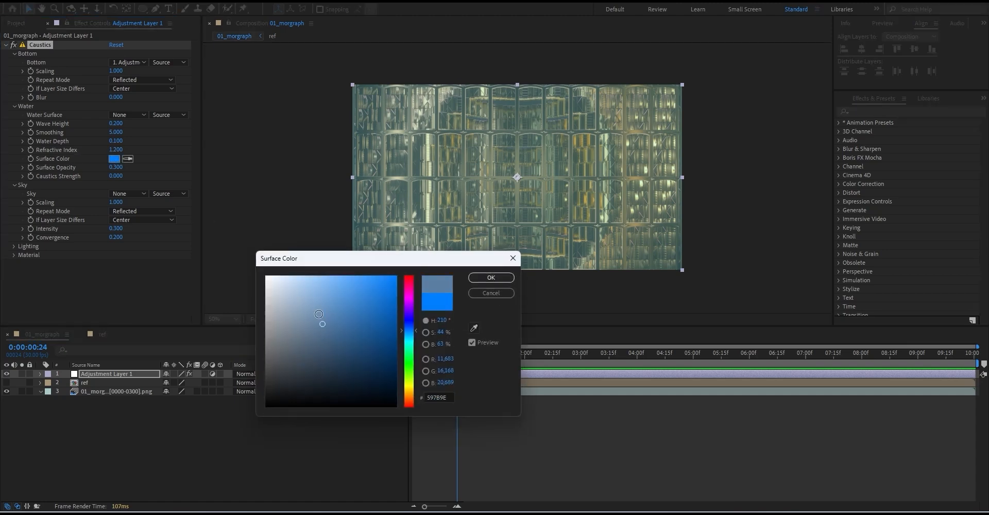
{"action": "left_click", "coordinate": [484, 280]}
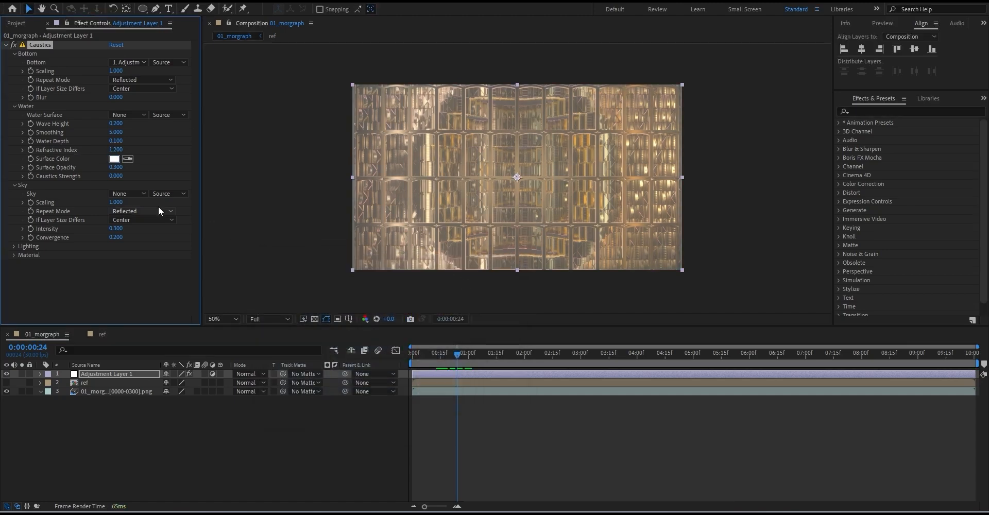
{"action": "left_click", "coordinate": [116, 168]}
{"action": "type", "text": "0"}
{"action": "key", "text": "Return"}
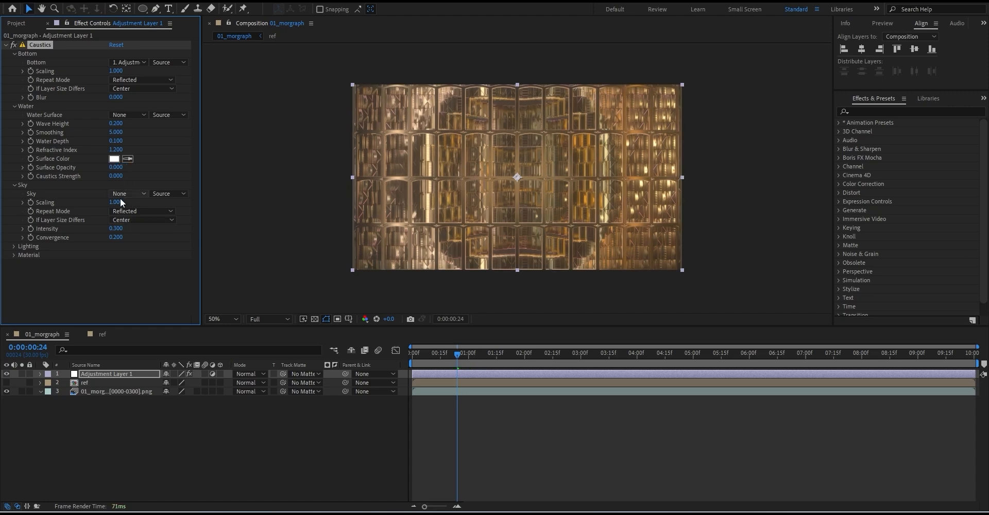
Set the Caustics effect's Sky Scaling to 0.68 and reopen that value for editing
{"action": "left_click", "coordinate": [122, 202]}
{"action": "type", "text": "0.68"}
{"action": "key", "text": "Return"}
{"action": "left_click", "coordinate": [119, 203]}
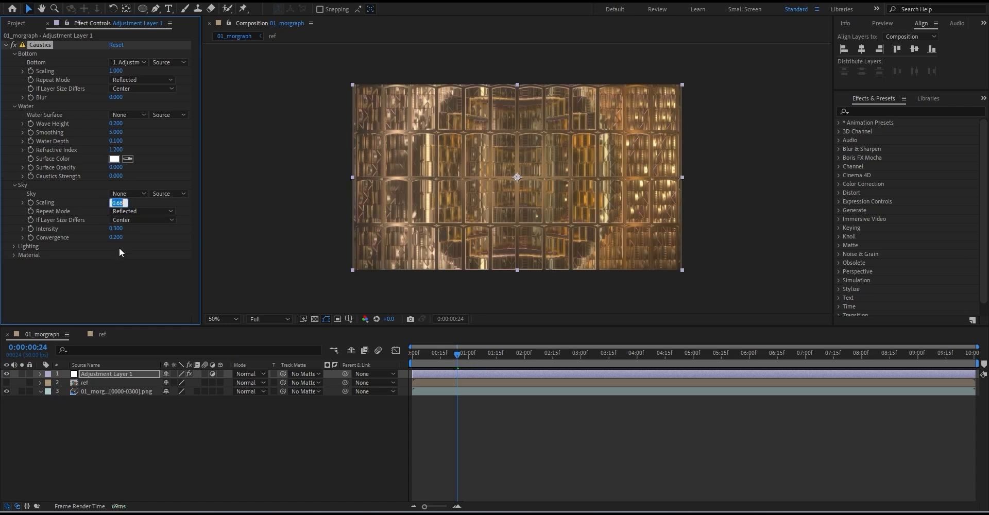